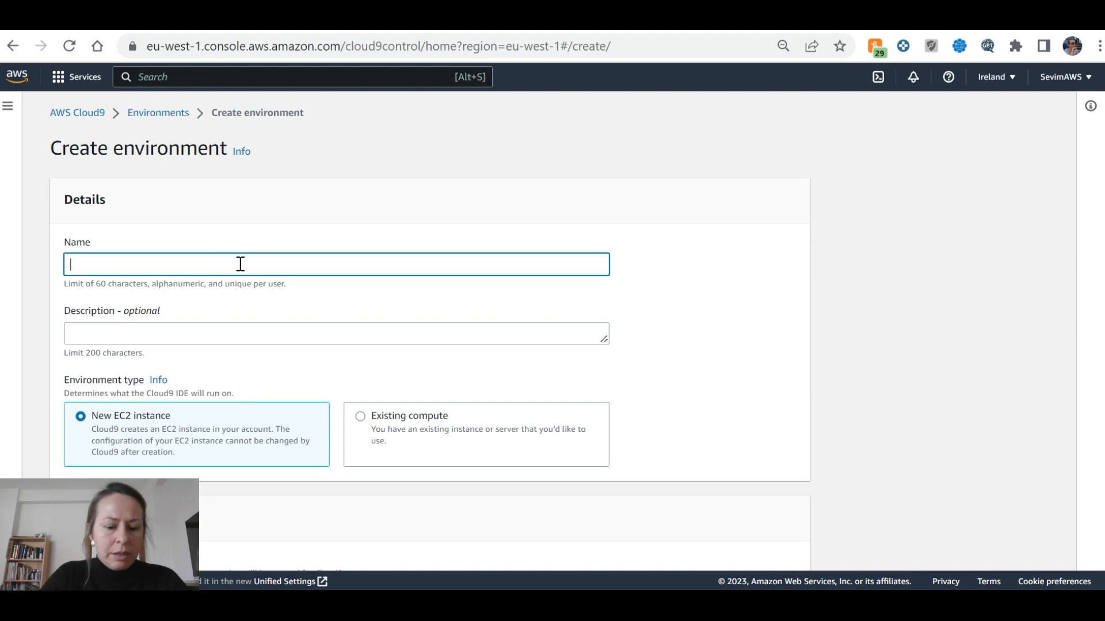
Compare the tutorial's Cloud9 setup steps with the DocumentDBCloud9 creation form
key(ctrl+Tab)
scroll(326, 329, down, 3)
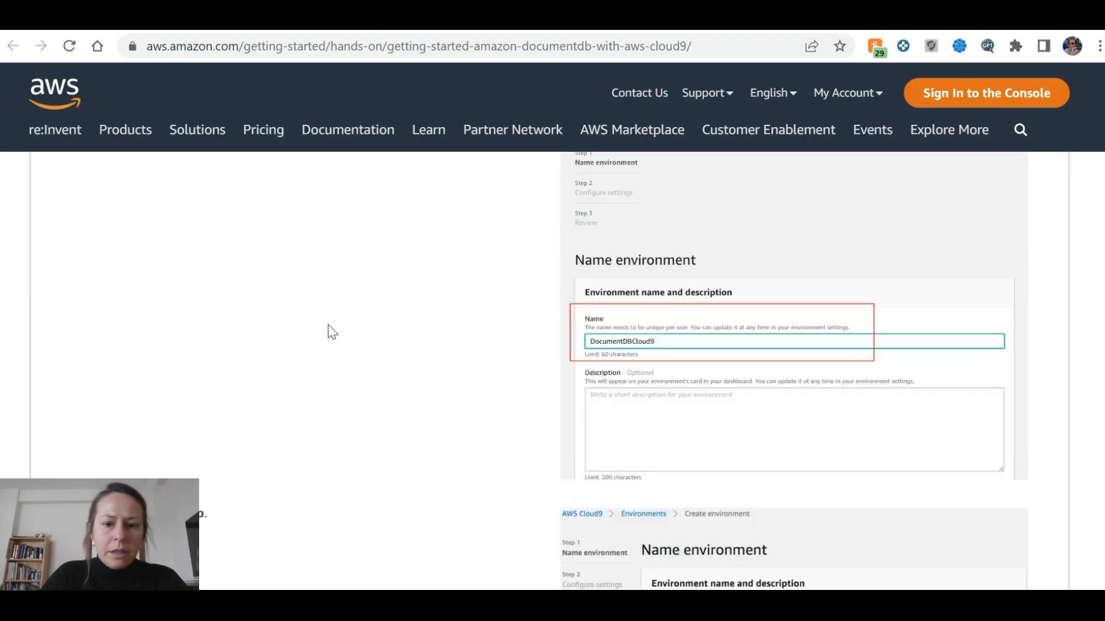
scroll(328, 322, down, 5)
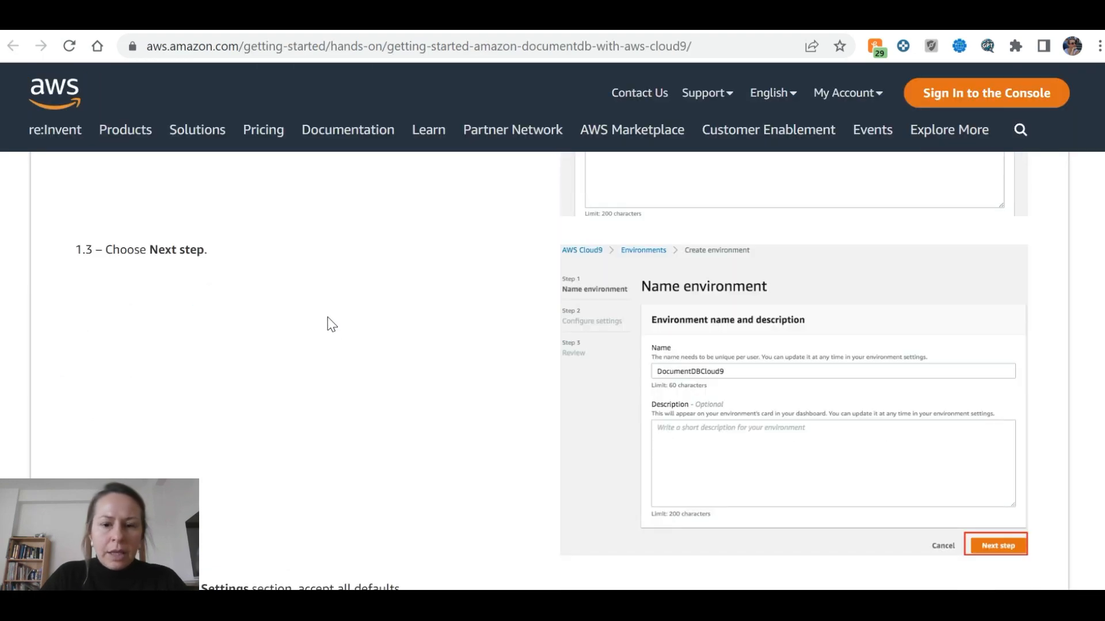
key(ctrl+Tab)
scroll(422, 330, down, 3)
scroll(417, 330, up, 1)
key(ctrl+Tab)
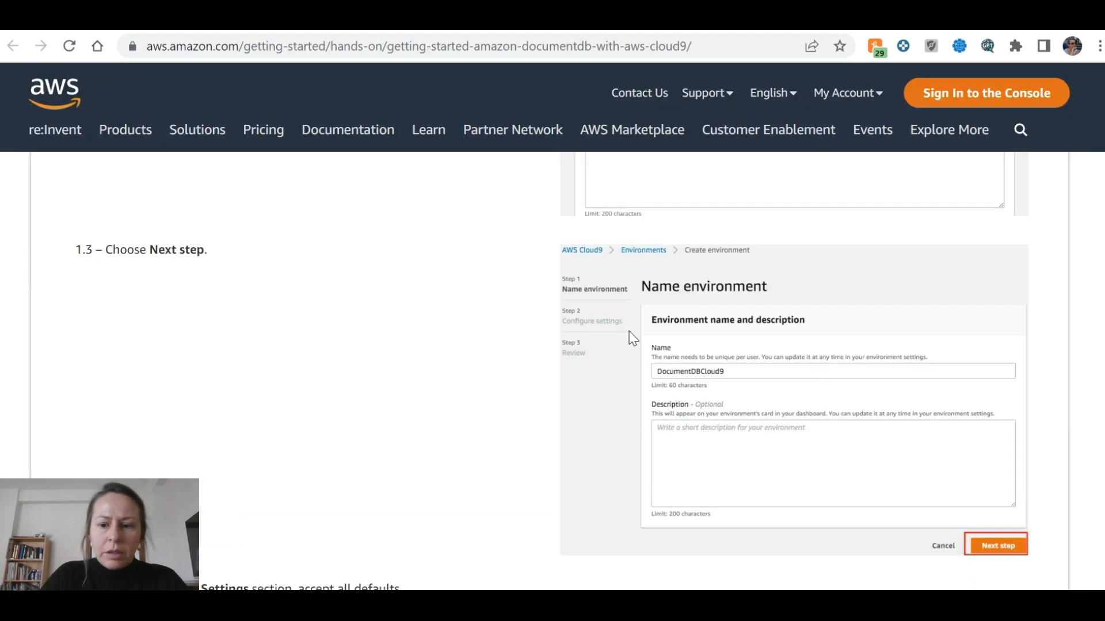
scroll(530, 332, down, 2)
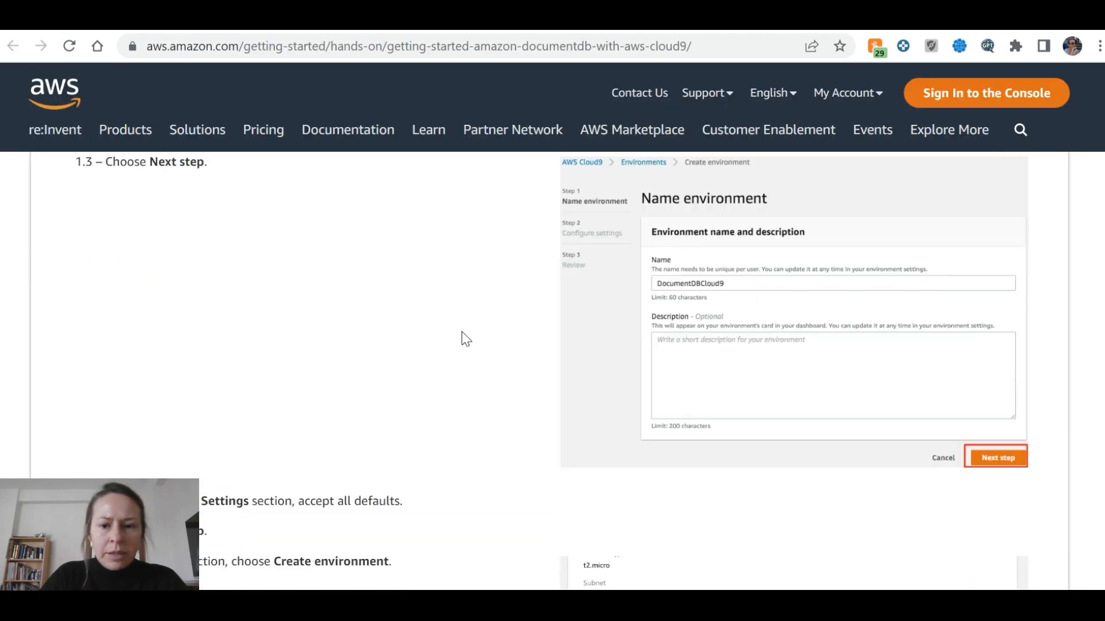
scroll(464, 337, down, 5)
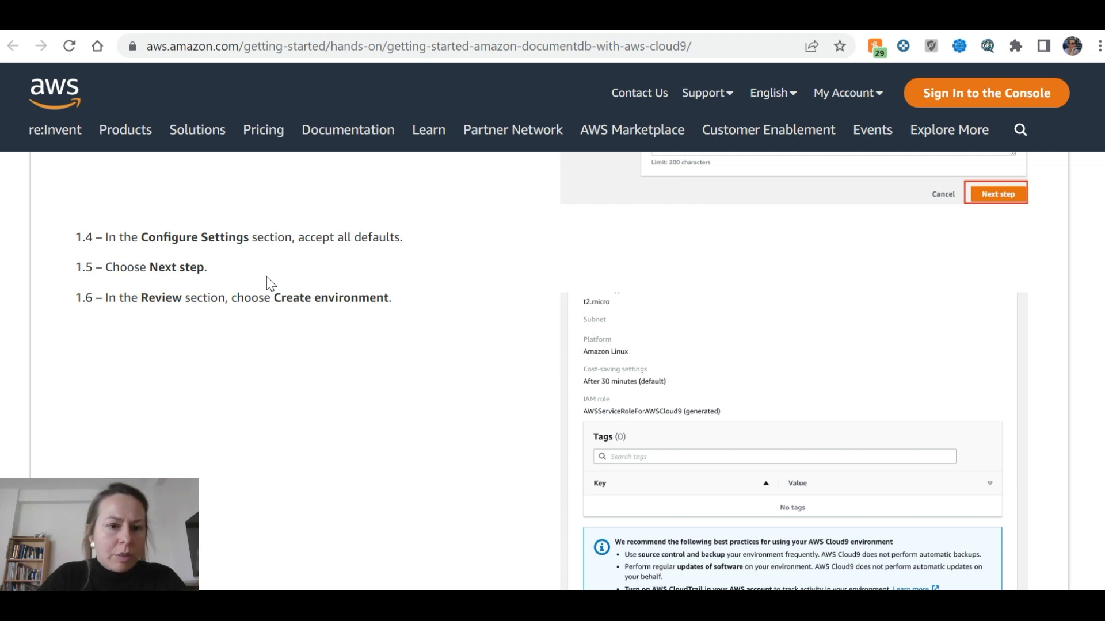
key(ctrl+Tab)
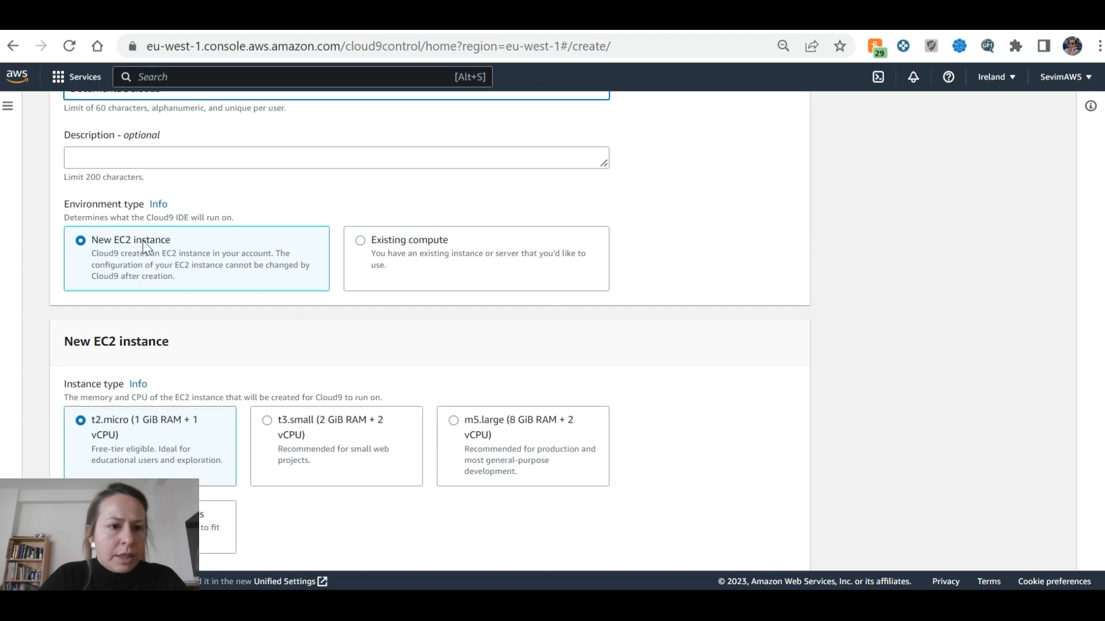
scroll(168, 210, up, 2)
scroll(169, 202, down, 3)
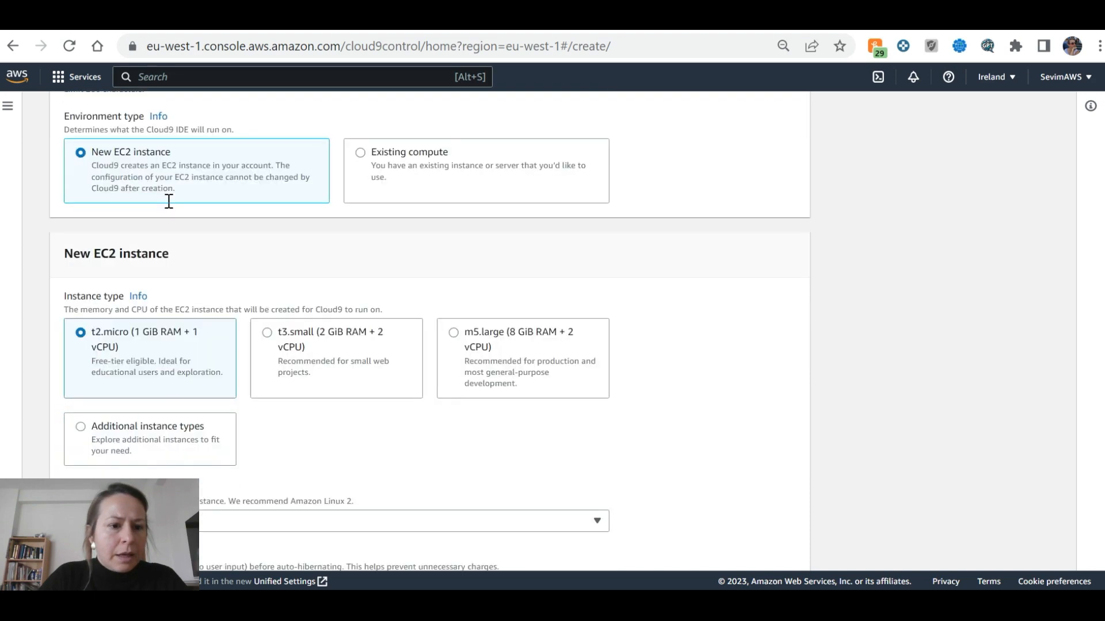
scroll(169, 202, down, 2)
Check the remaining tutorial steps against the t2.micro, Amazon Linux 2, SSM instance defaults
key(ctrl+shift+Tab)
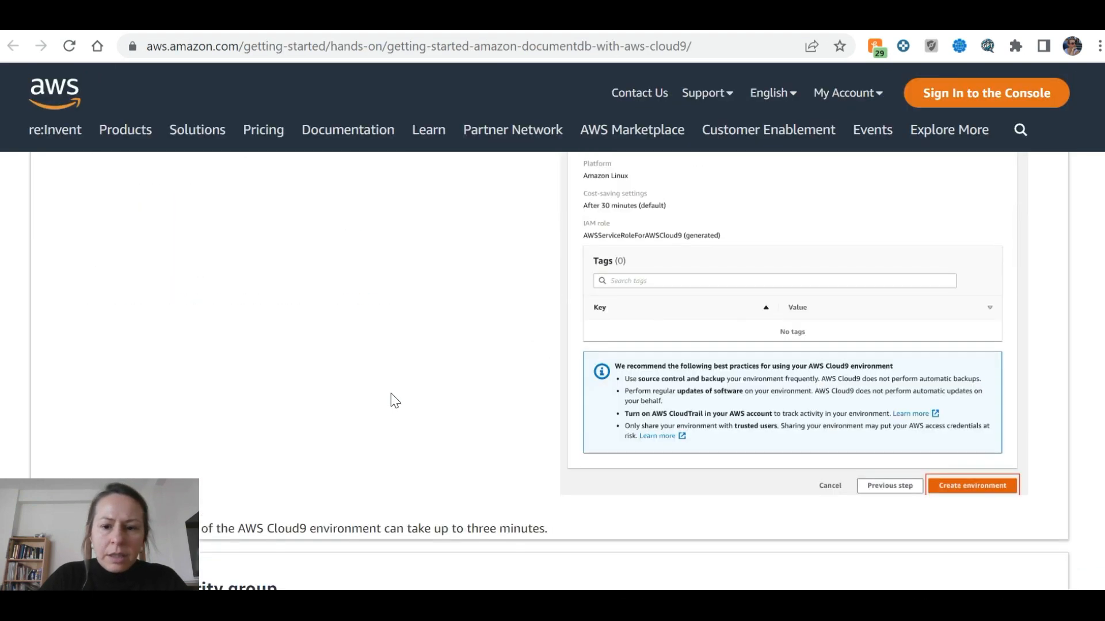
scroll(390, 391, up, 2)
scroll(389, 387, down, 5)
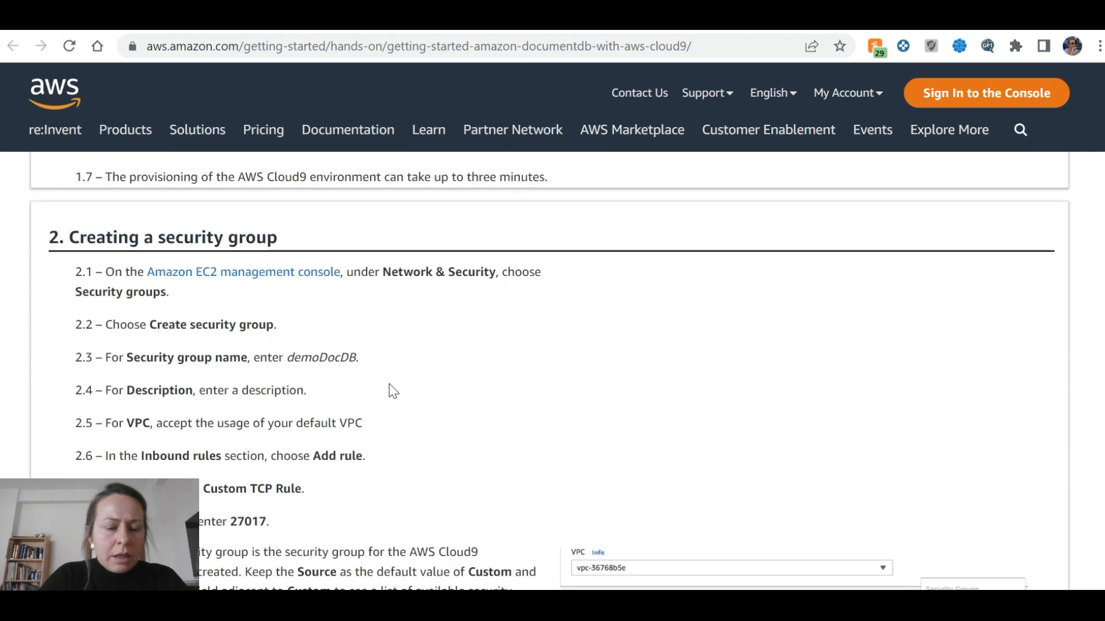
scroll(389, 385, up, 8)
key(ctrl+Tab)
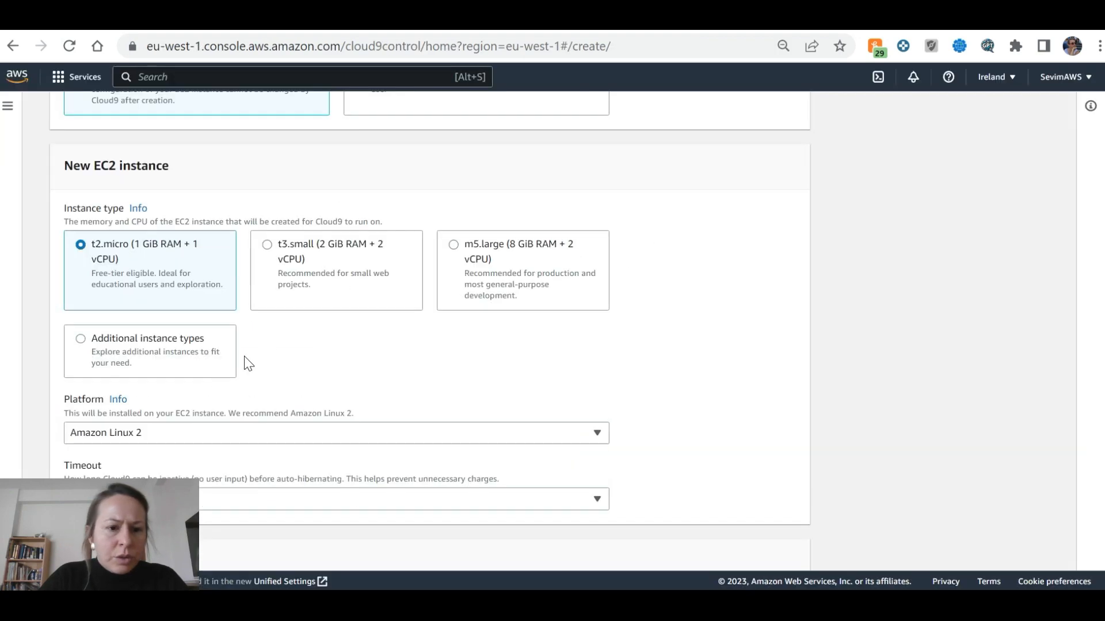
key(ctrl+shift+Tab)
key(ctrl+Tab)
scroll(245, 325, down, 3)
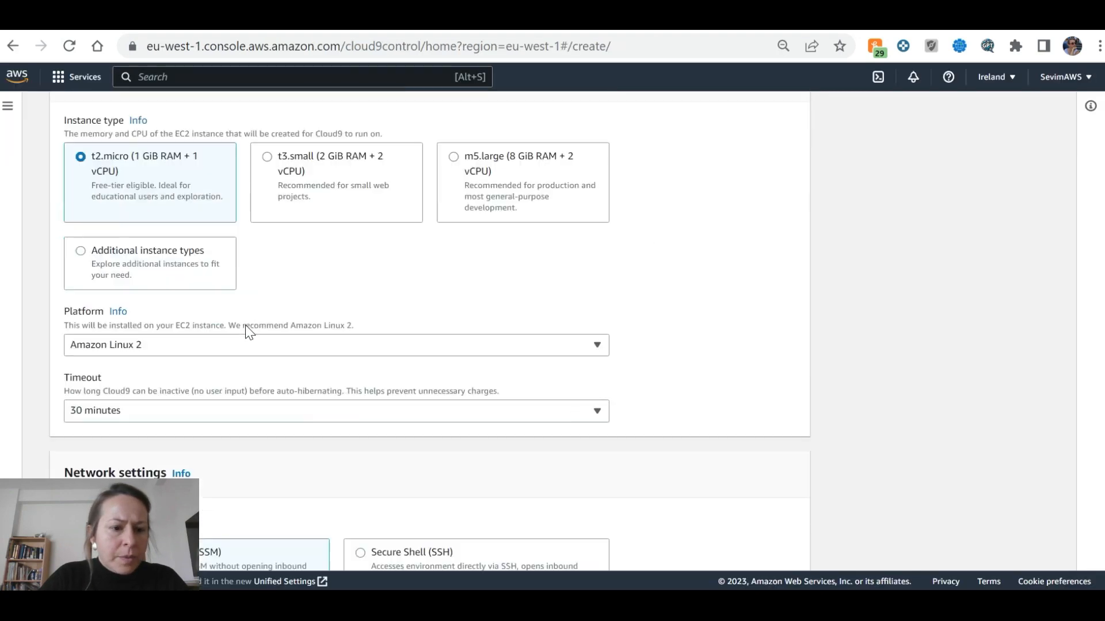
key(ctrl+shift+Tab)
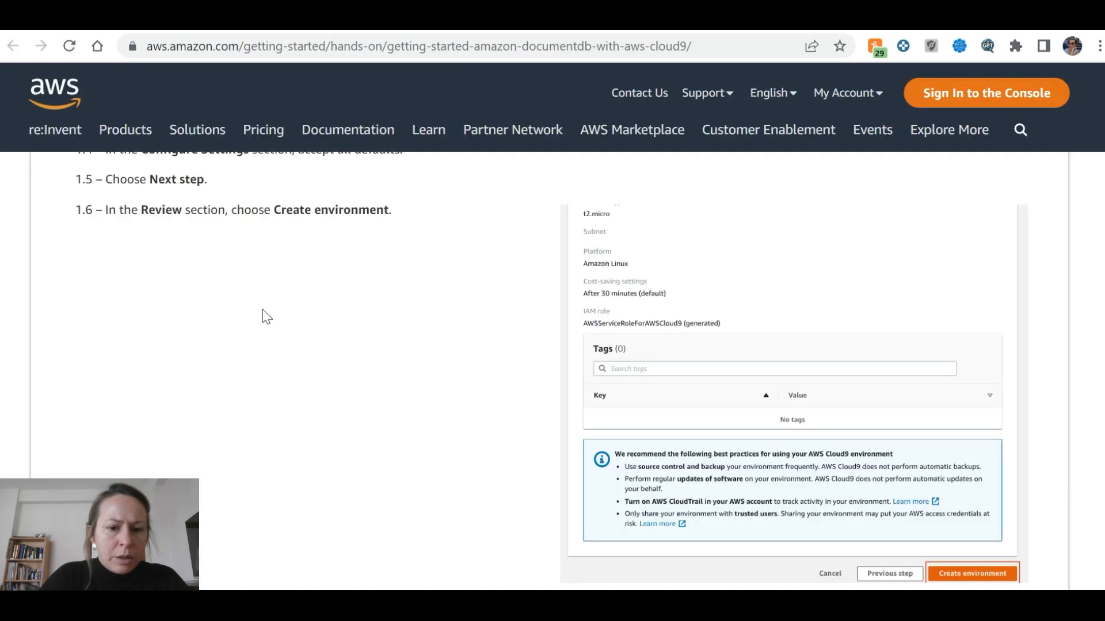
scroll(264, 316, down, 5)
scroll(264, 315, up, 1)
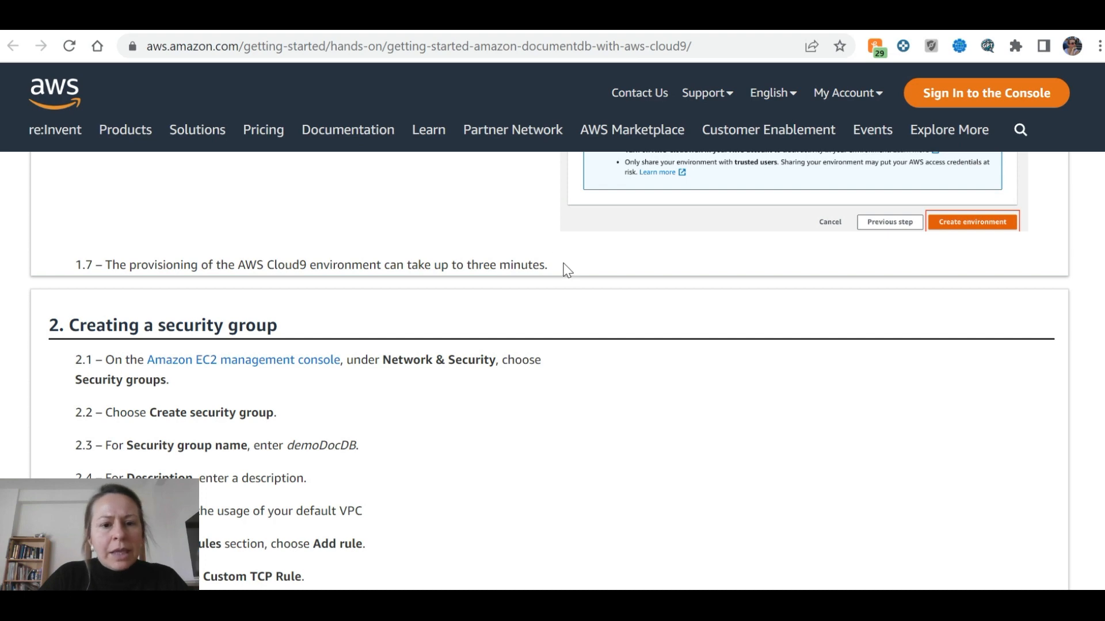
scroll(568, 270, down, 3)
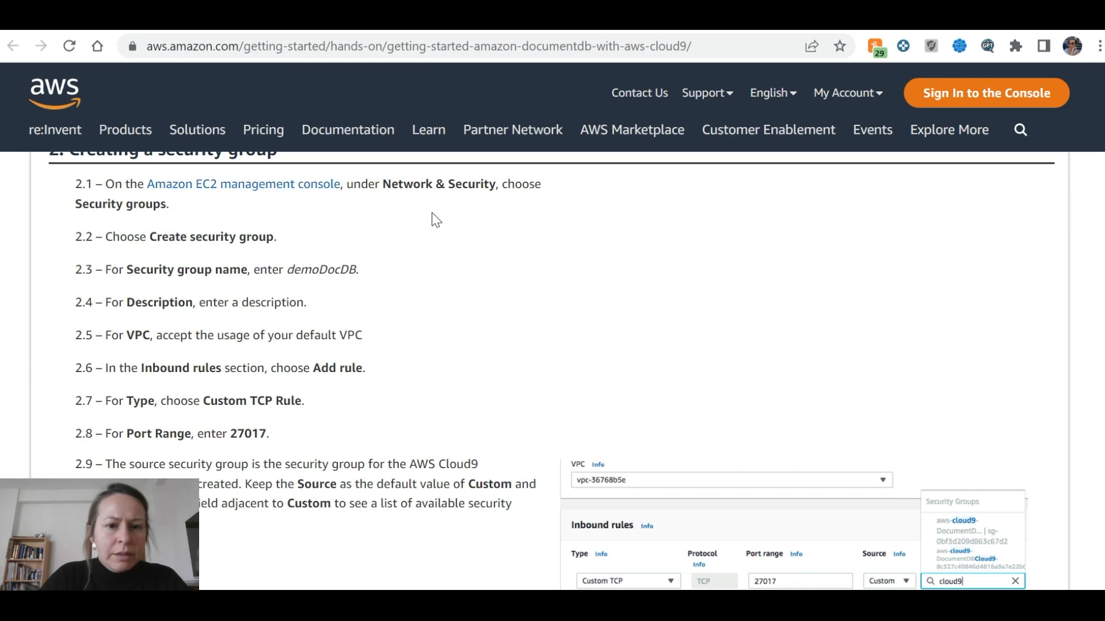
scroll(741, 275, up, 3)
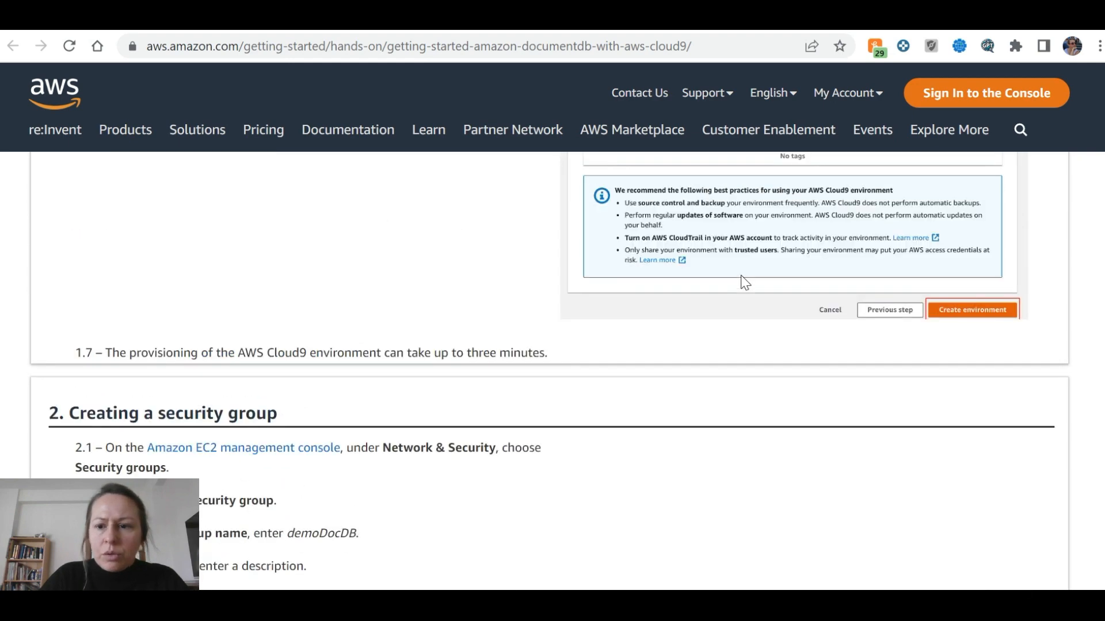
Create the DocumentDBCloud9 environment on a new t2.micro instance with default settings
key(ctrl+Tab)
scroll(597, 384, down, 5)
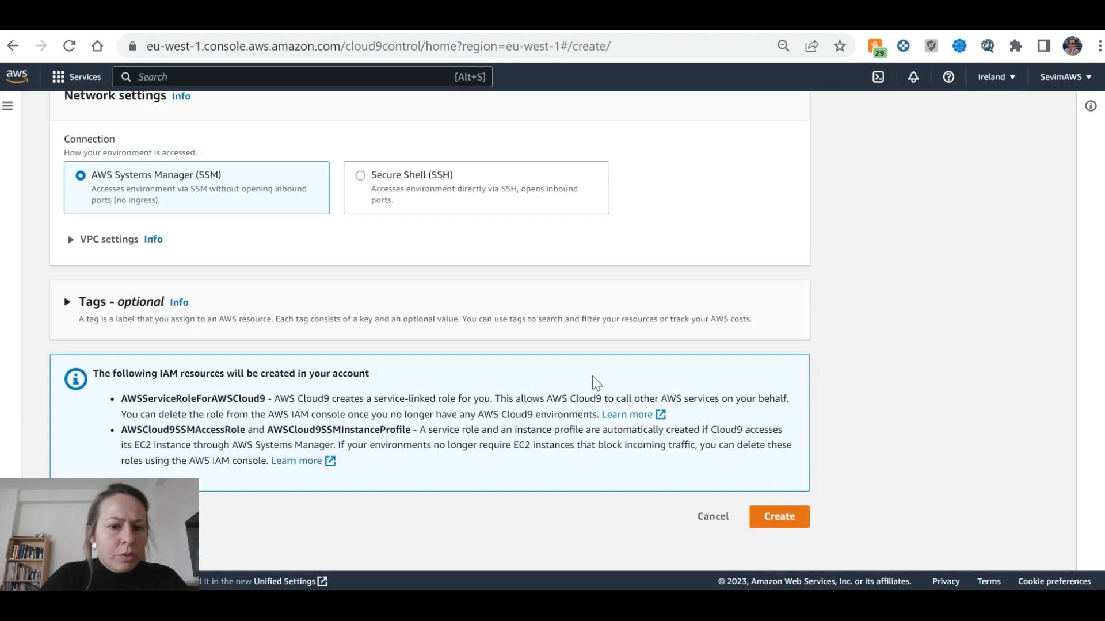
click(784, 528)
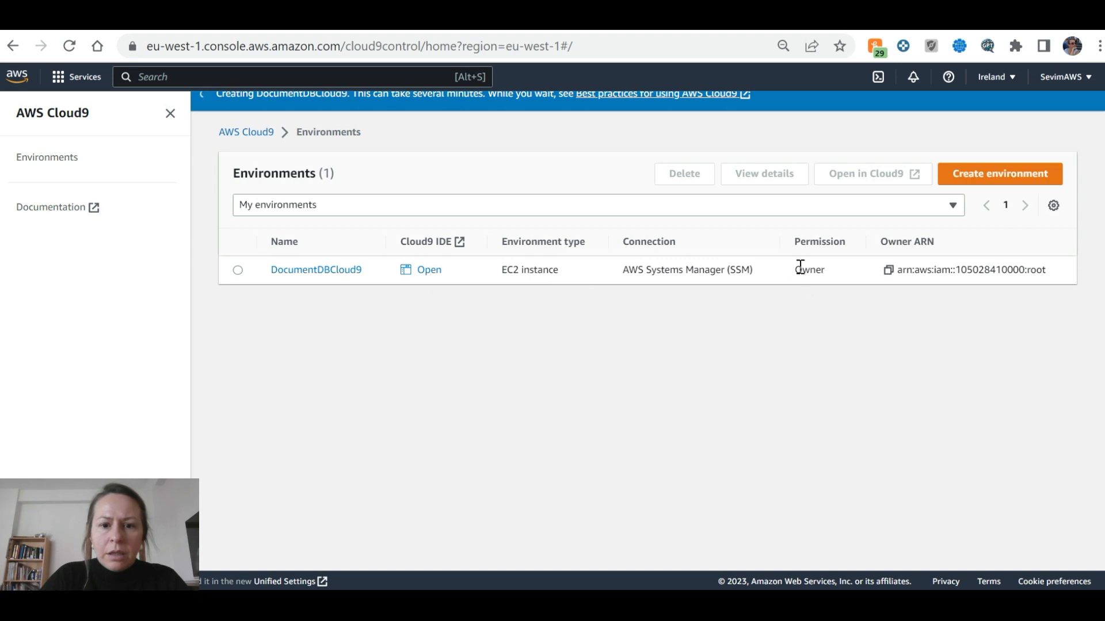
Confirm the DocumentDBCloud9 success banner and review the tutorial's security group steps
scroll(440, 225, up, 1)
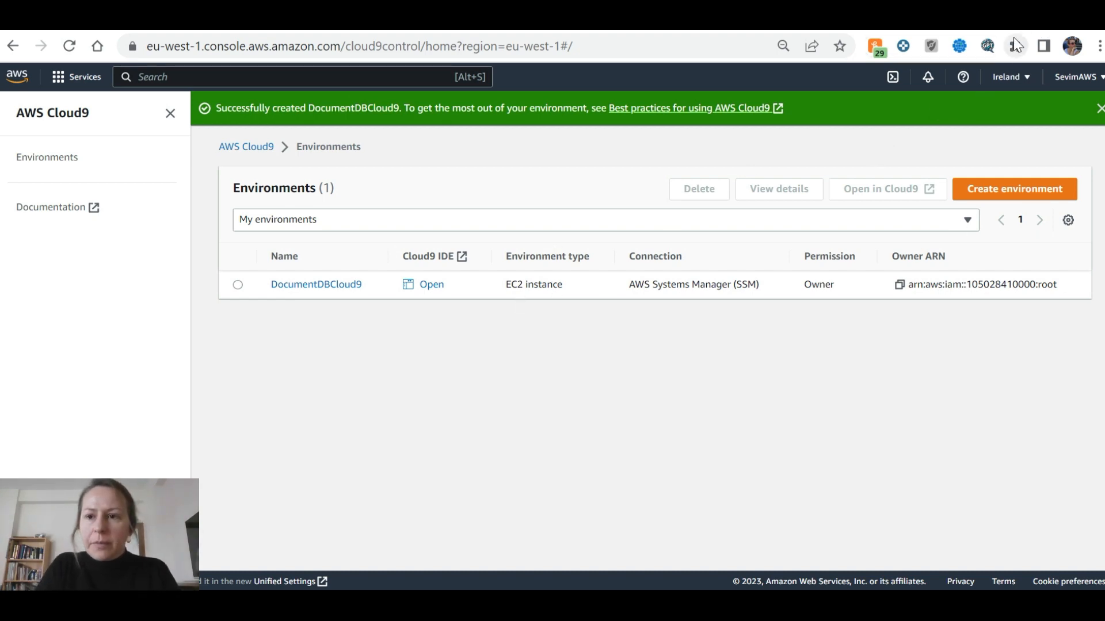
key(alt+Tab)
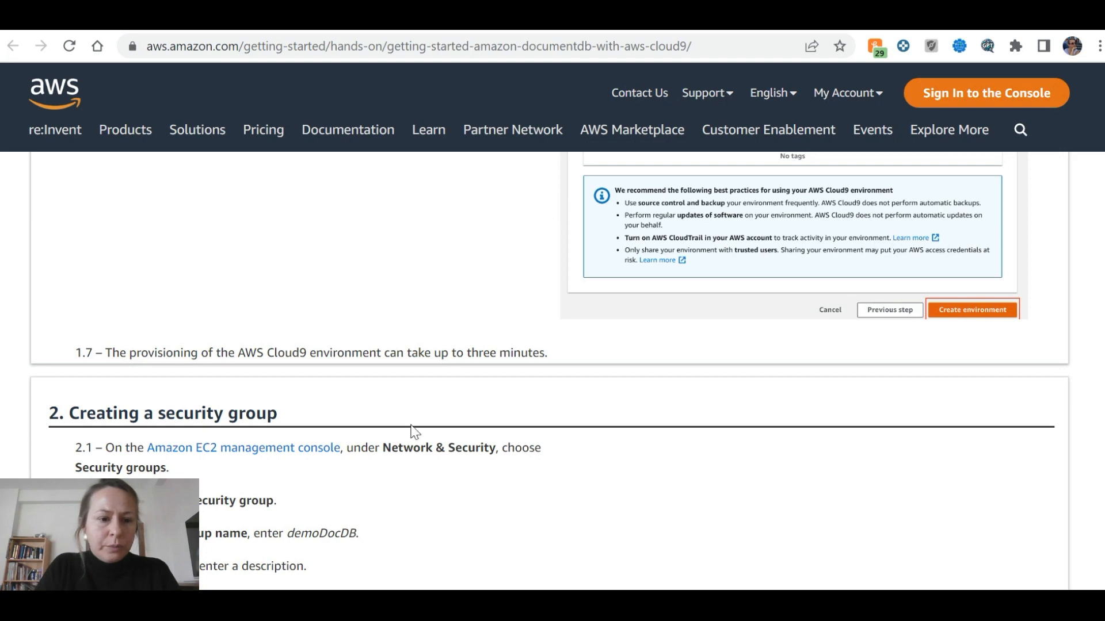
scroll(413, 432, down, 3)
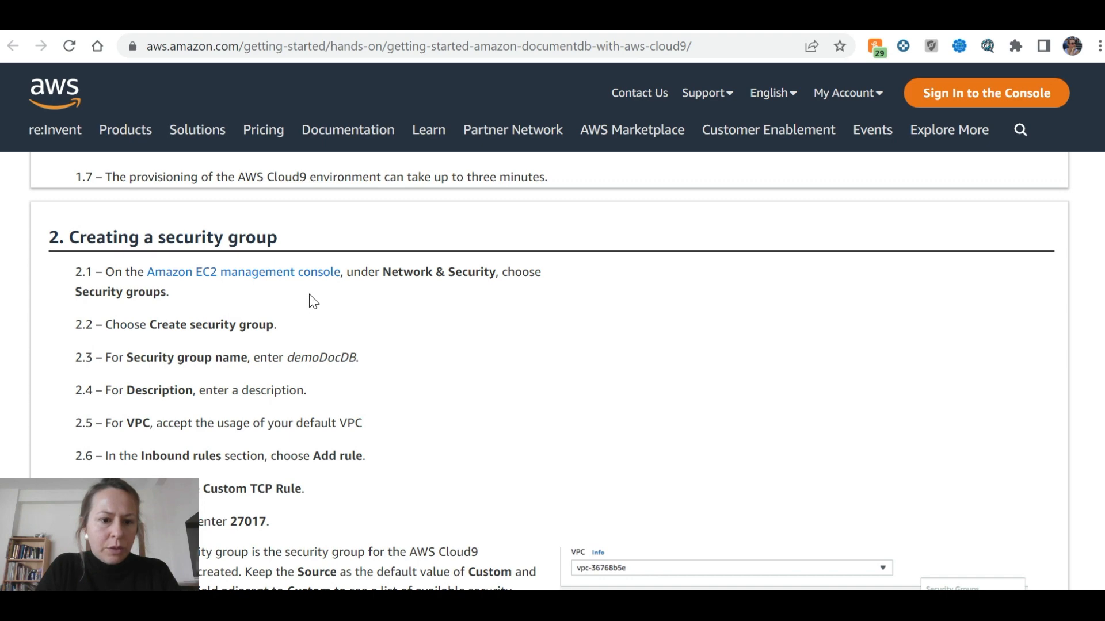
click(259, 17)
click(173, 17)
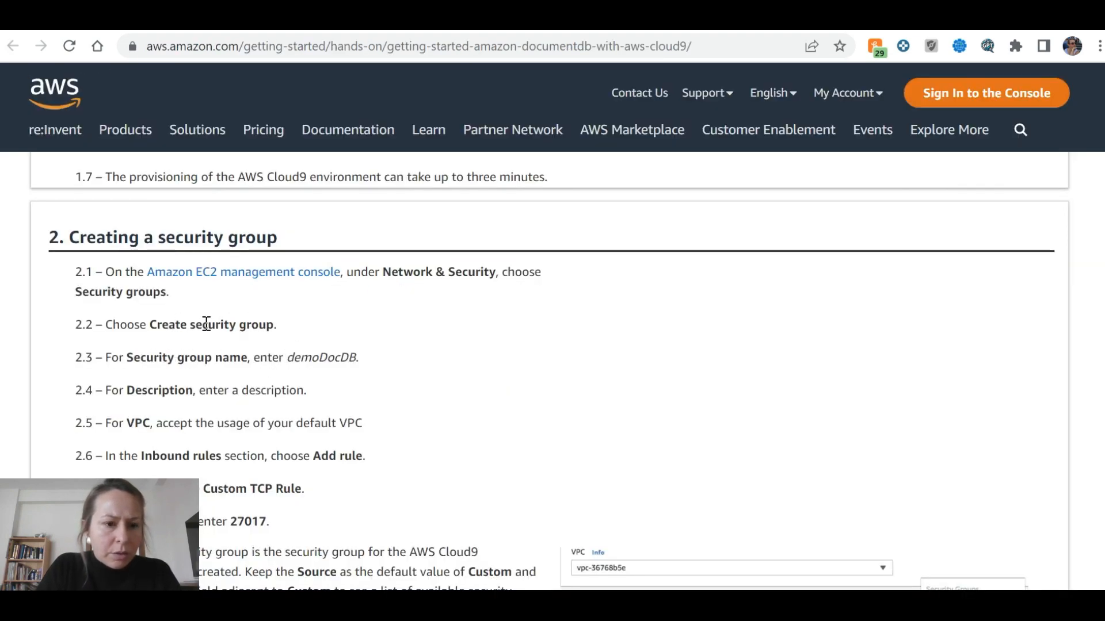
click(259, 17)
Search for ec2 and open Security Groups under Network & Security, checking the tutorial
click(273, 82)
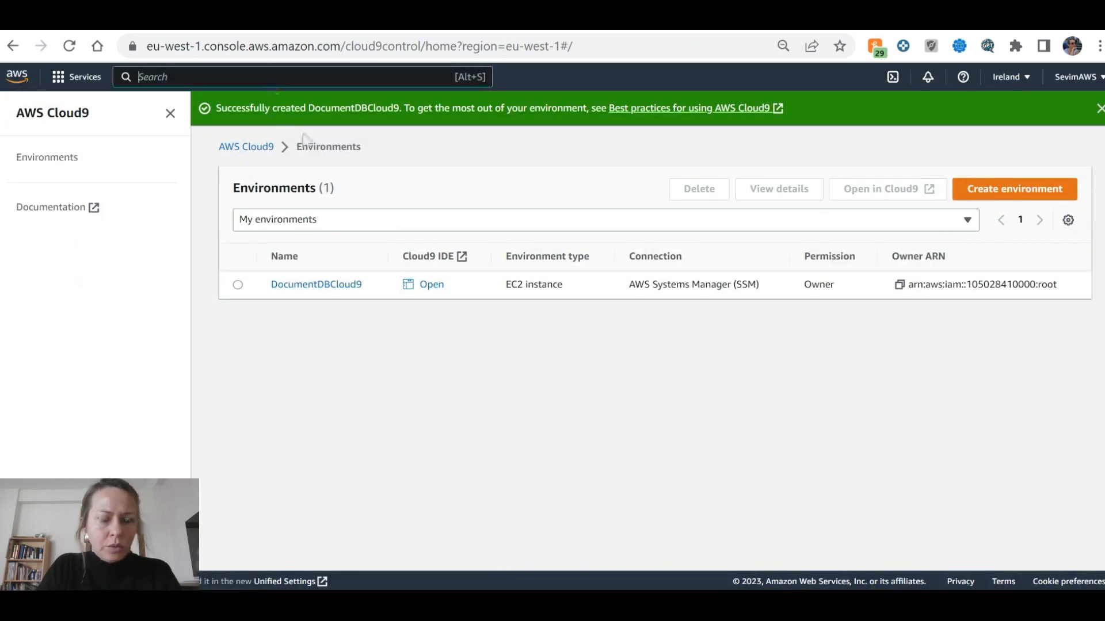
text(ec2)
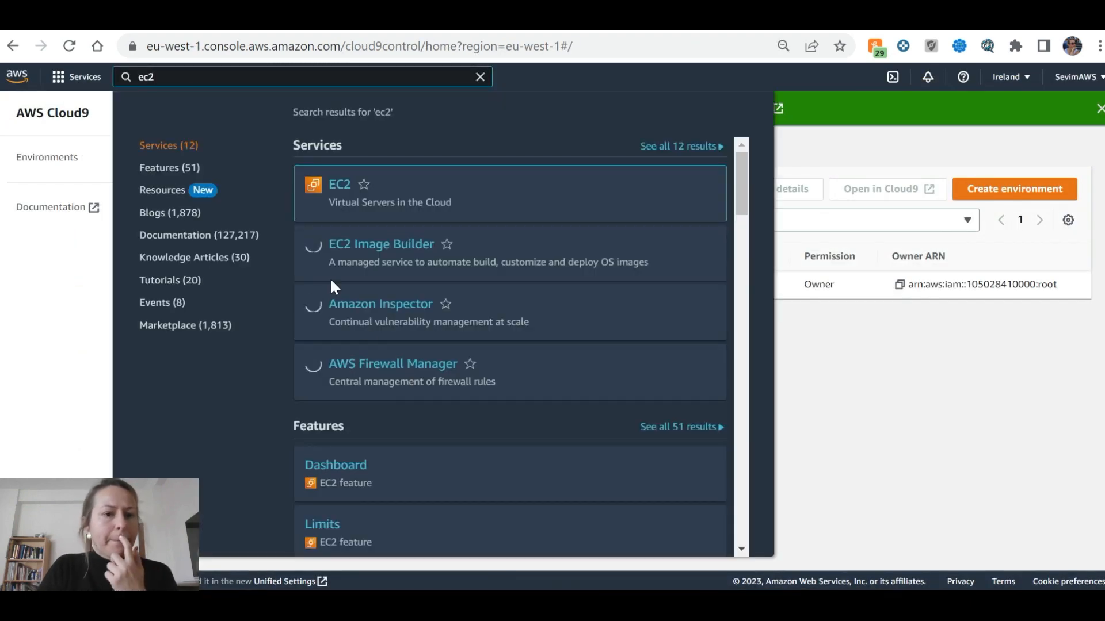
click(340, 184)
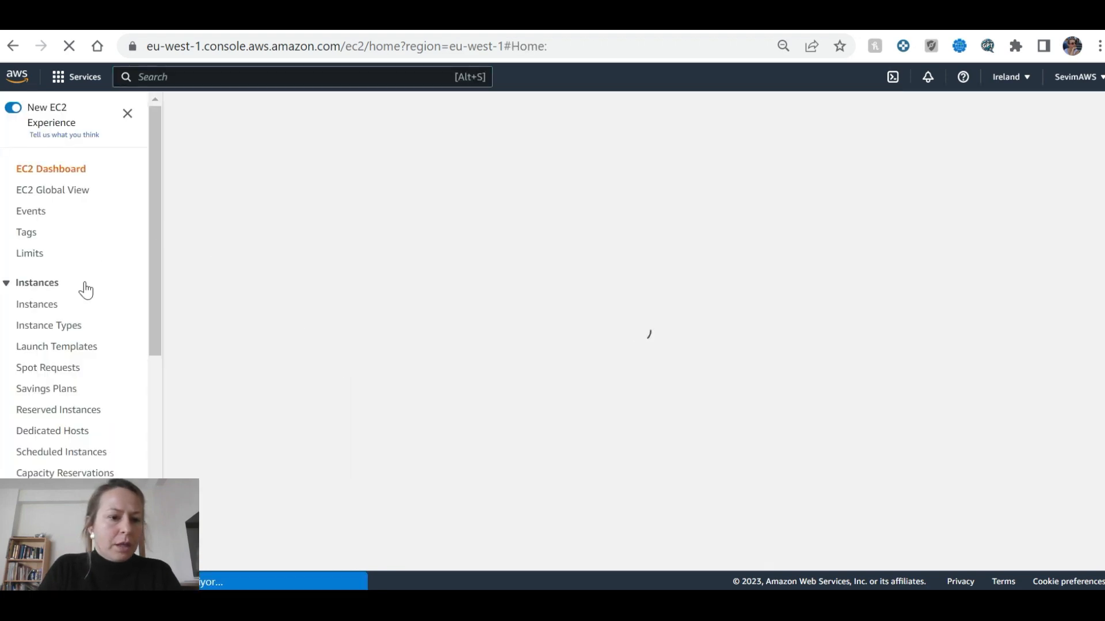
scroll(79, 290, down, 5)
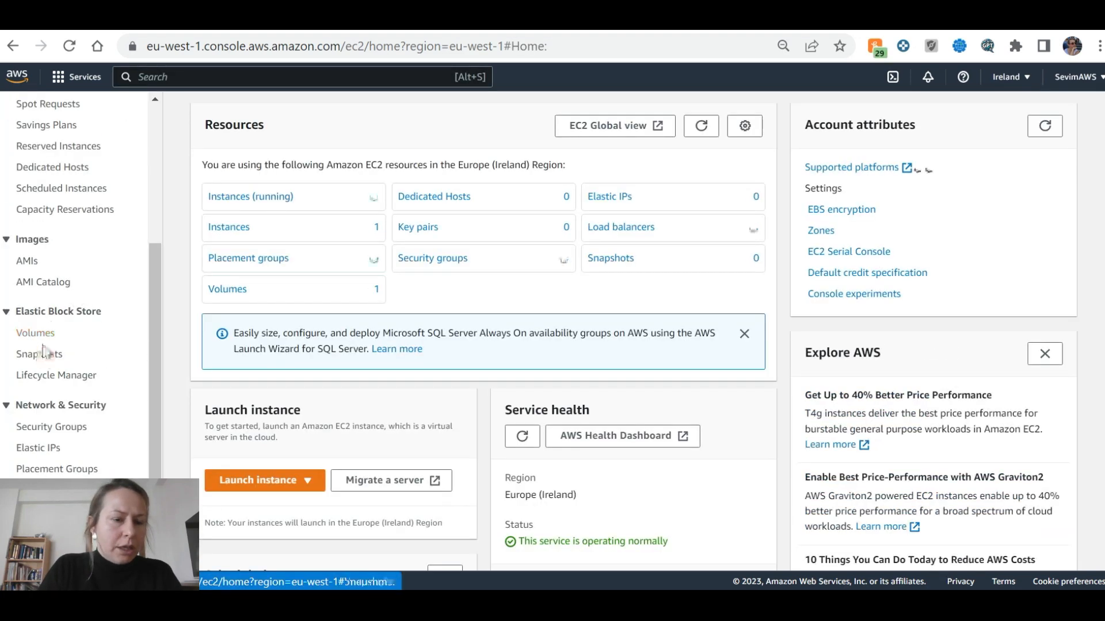
scroll(43, 351, down, 2)
click(68, 340)
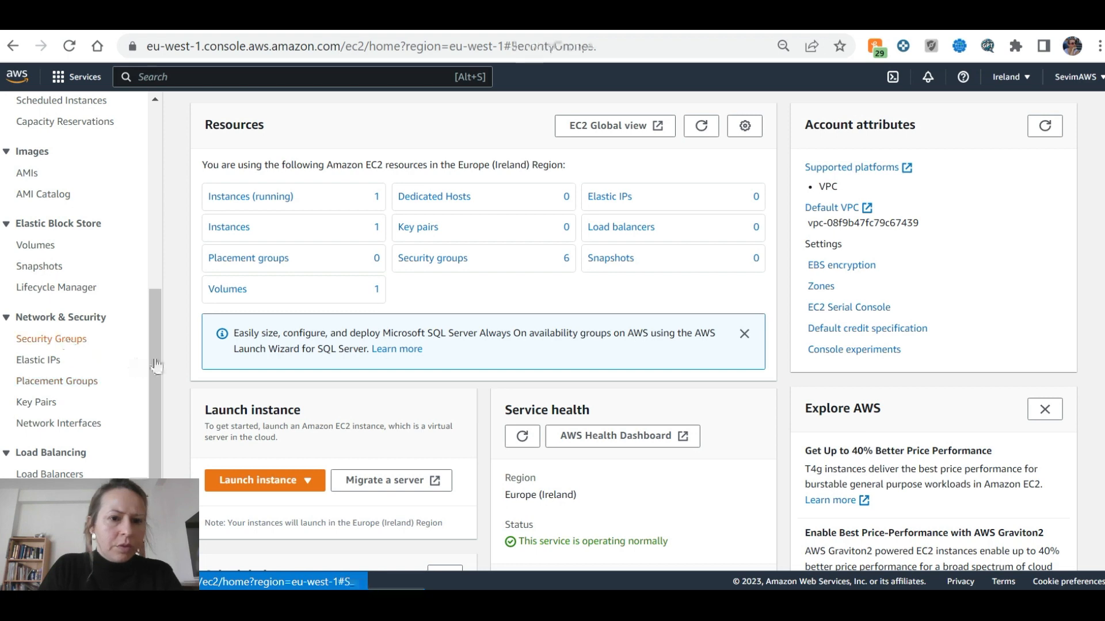
key(ctrl+Tab)
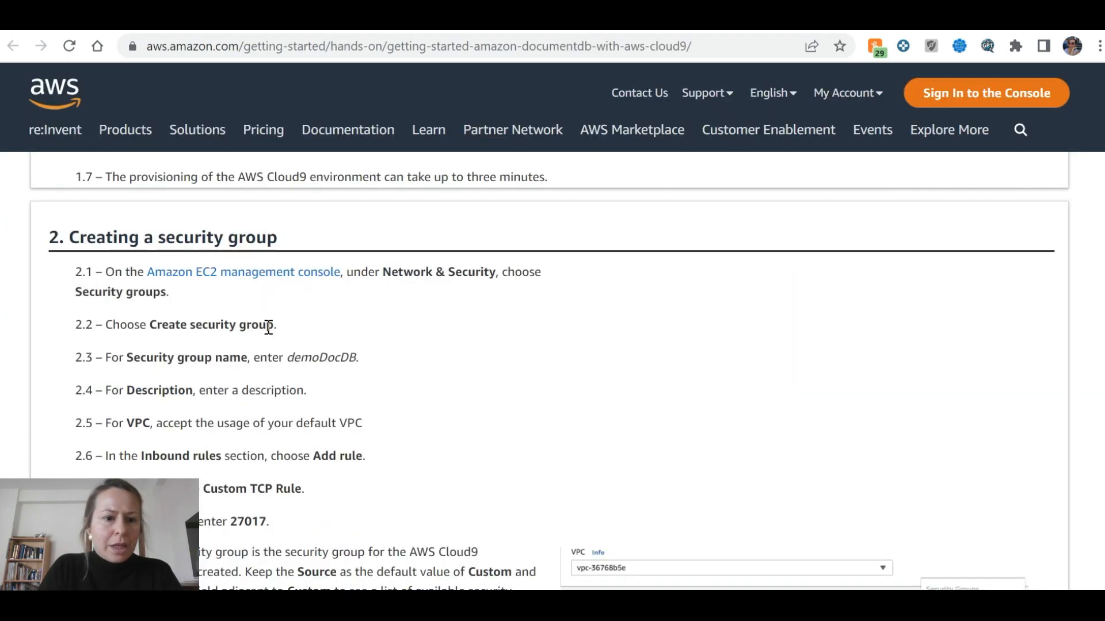
key(ctrl+Tab)
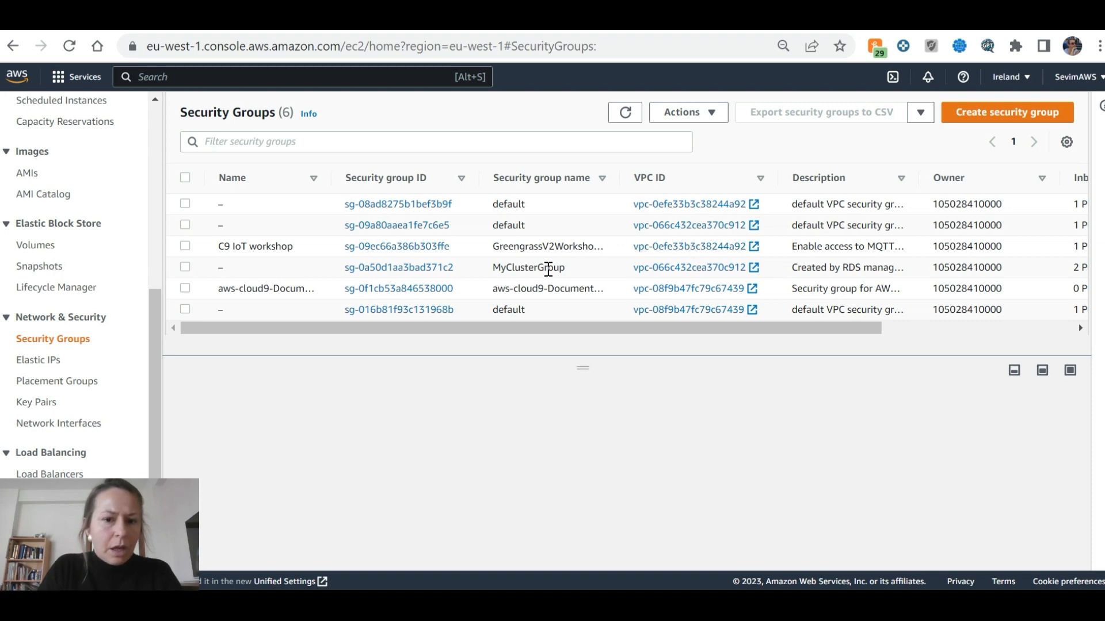
key(ctrl+Tab)
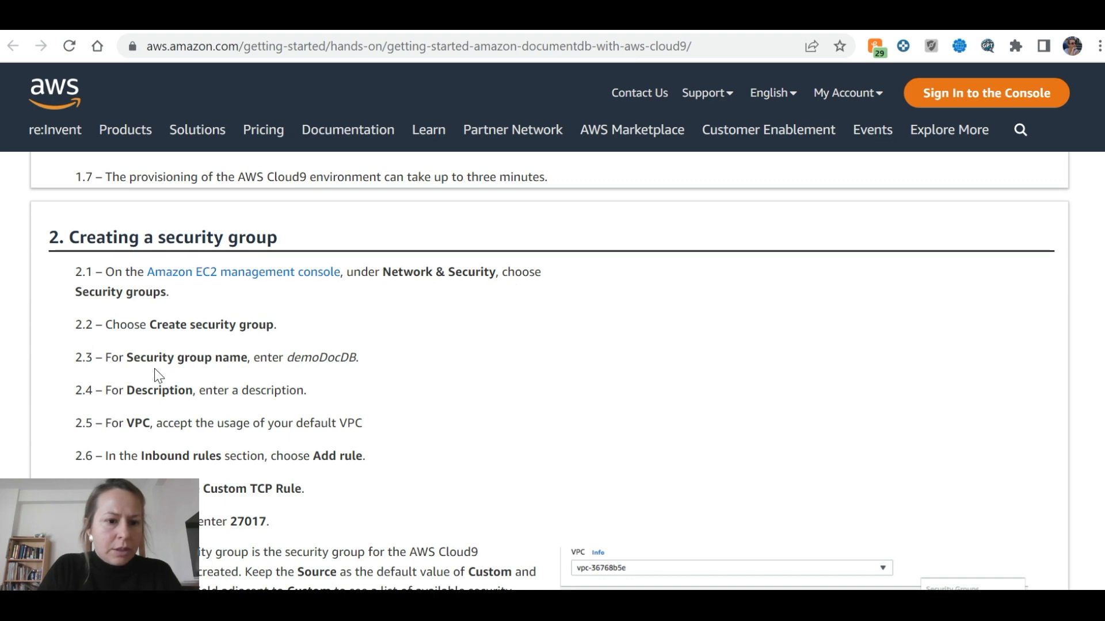
Copy demoDocDB from the tutorial and paste it as the new security group's name
drag(358, 357, 289, 358)
key(ctrl+c)
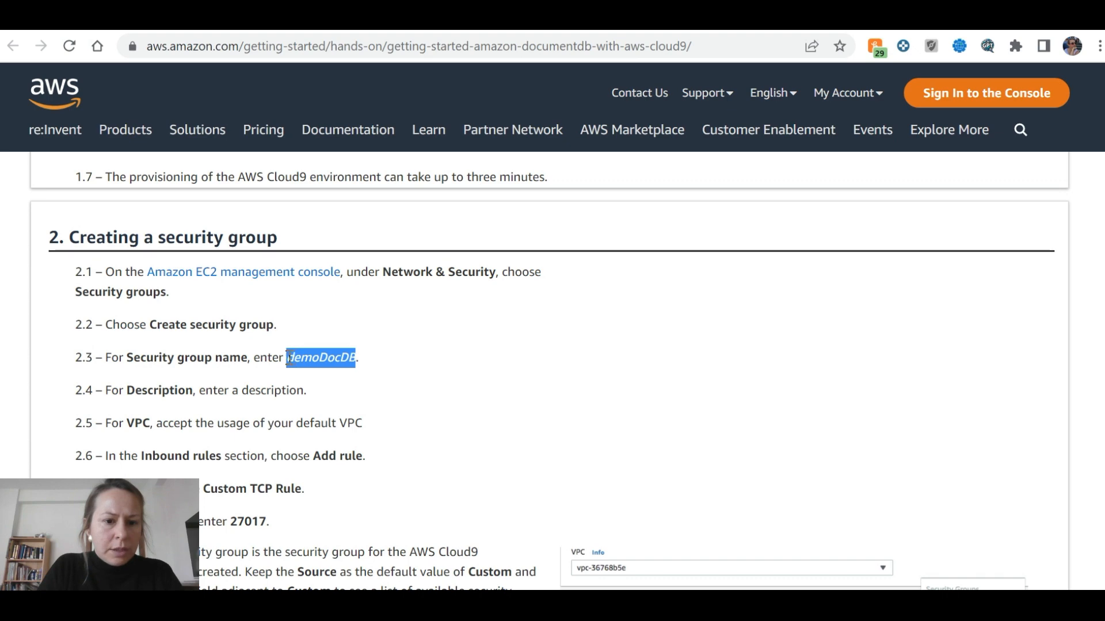
key(alt+Tab)
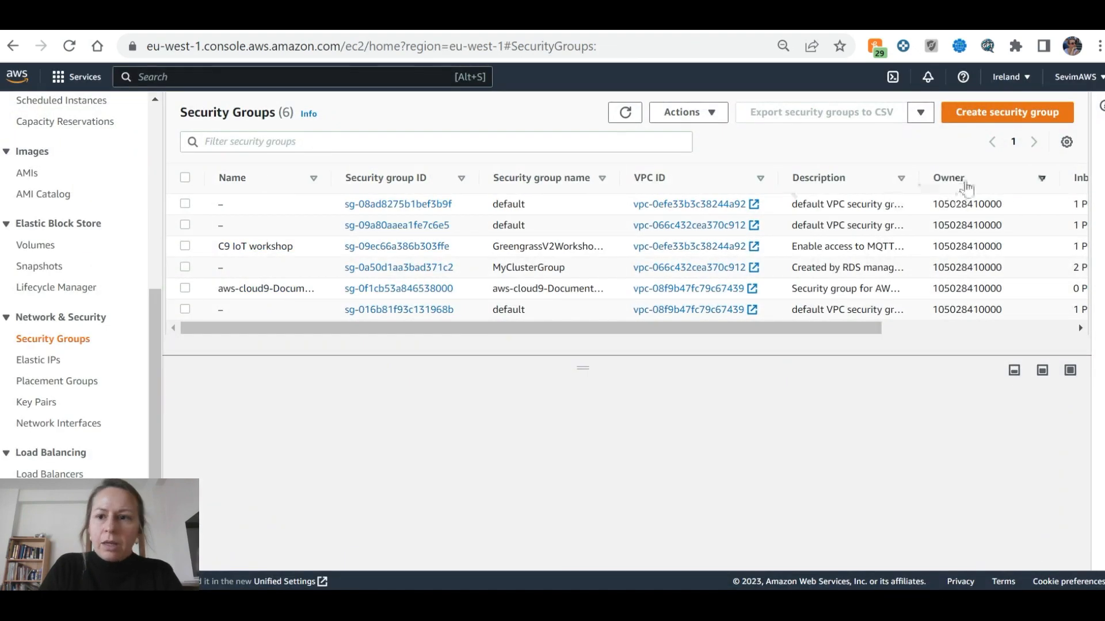
click(978, 112)
click(166, 275)
key(ctrl+v)
key(alt+Tab)
scroll(428, 354, down, 1)
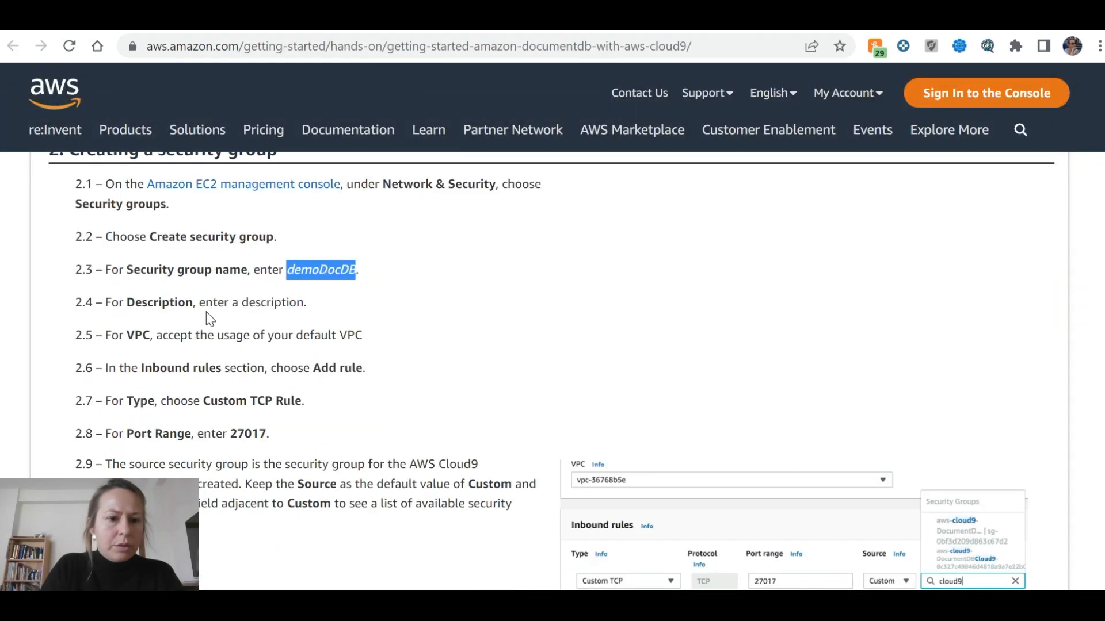
key(alt+Tab)
click(114, 343)
Enter demoDocDB as the description and keep the default VPC
key(ctrl+v)
key(alt+Tab)
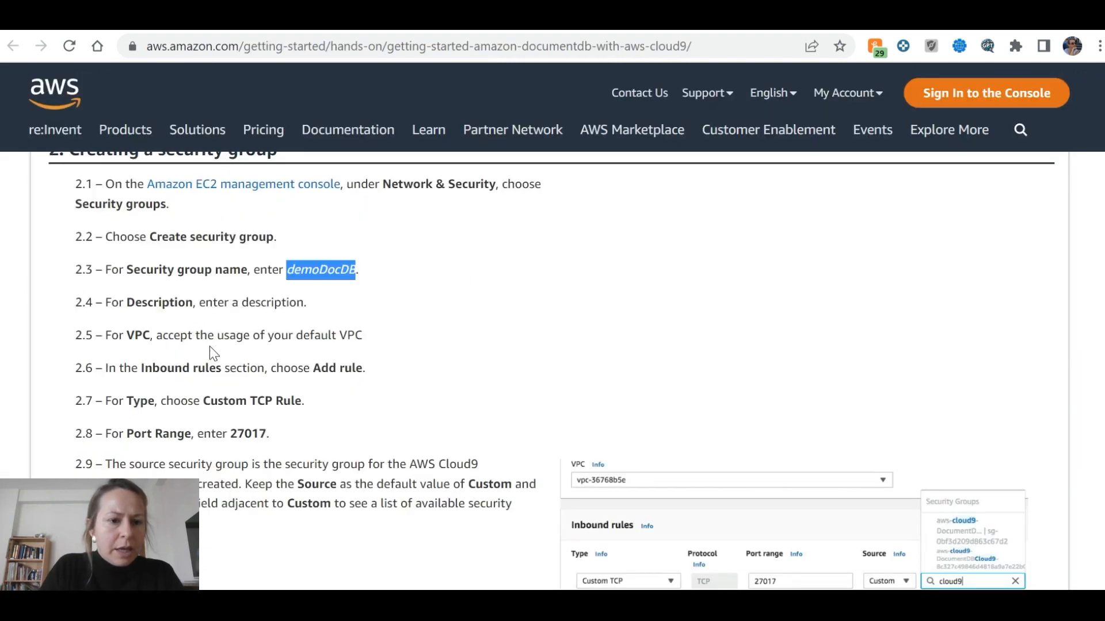
scroll(284, 334, down, 2)
key(alt+Tab)
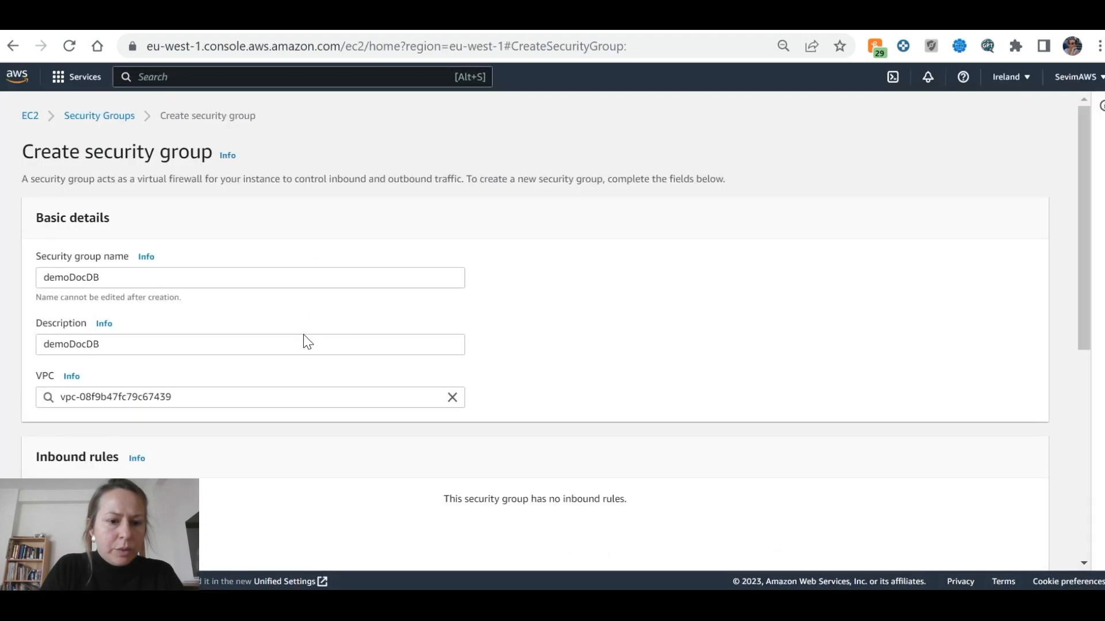
click(286, 405)
key(alt+Tab)
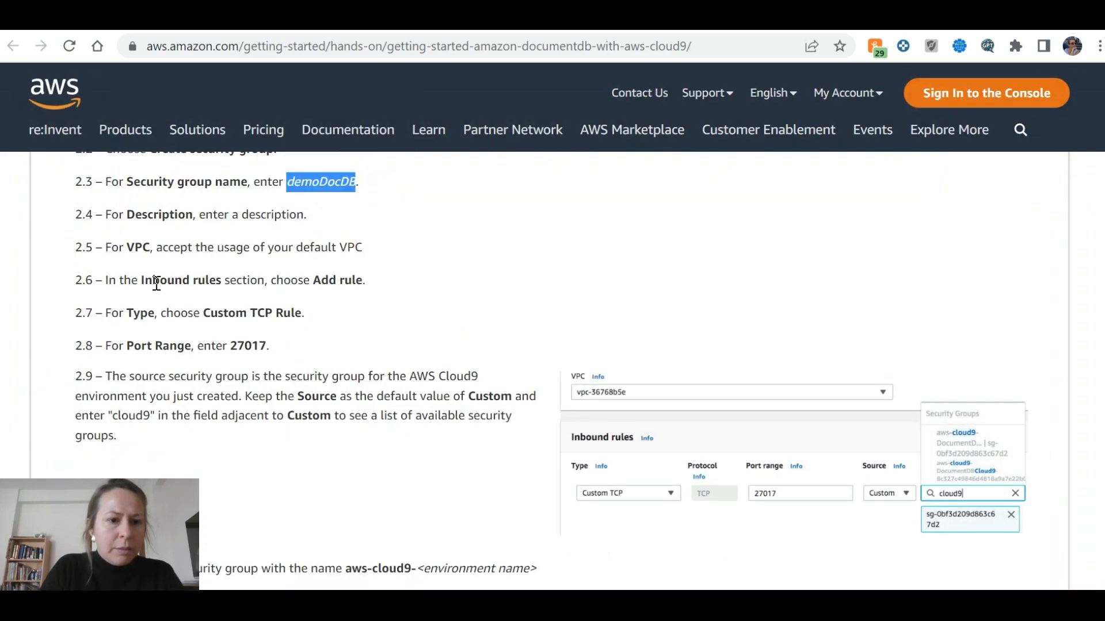
key(alt+Tab)
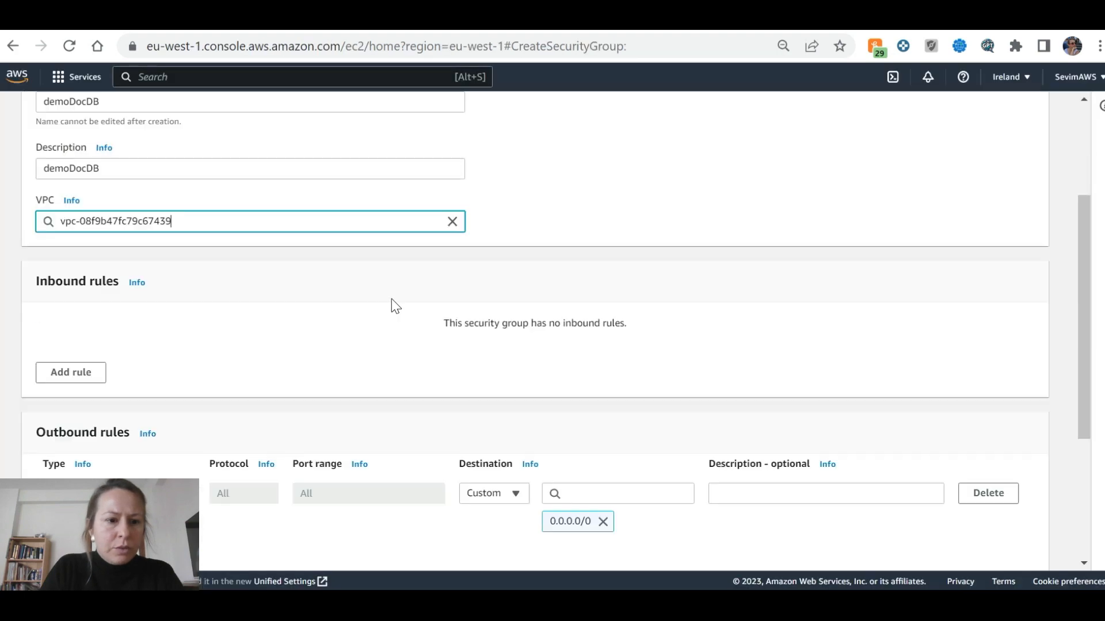
scroll(345, 297, down, 2)
Add an inbound Custom TCP rule on port 27017
click(64, 288)
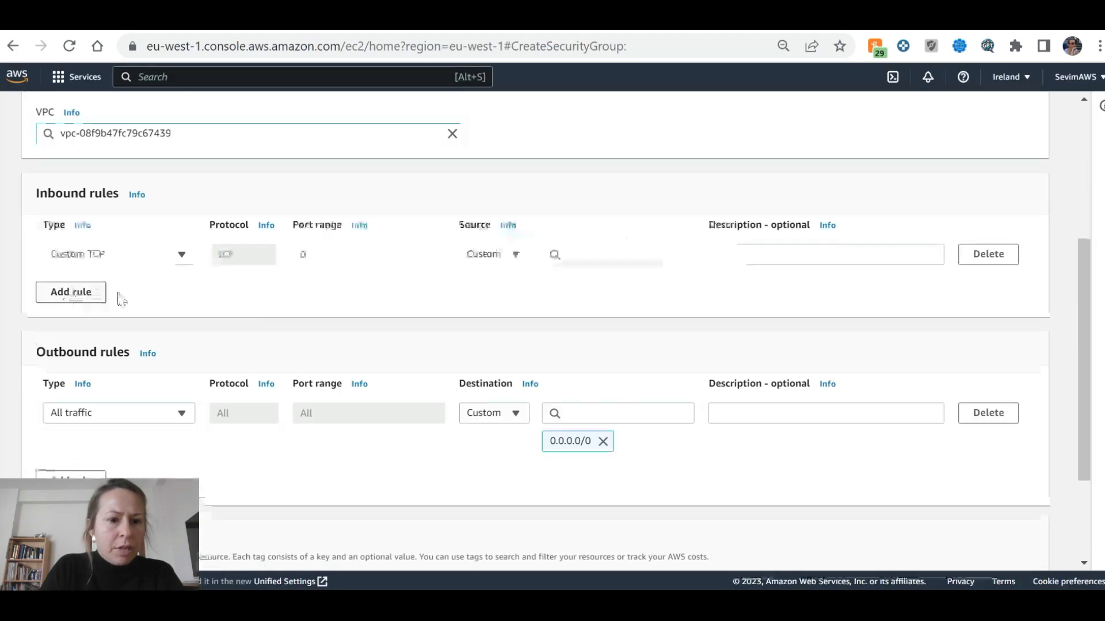
key(alt+Tab)
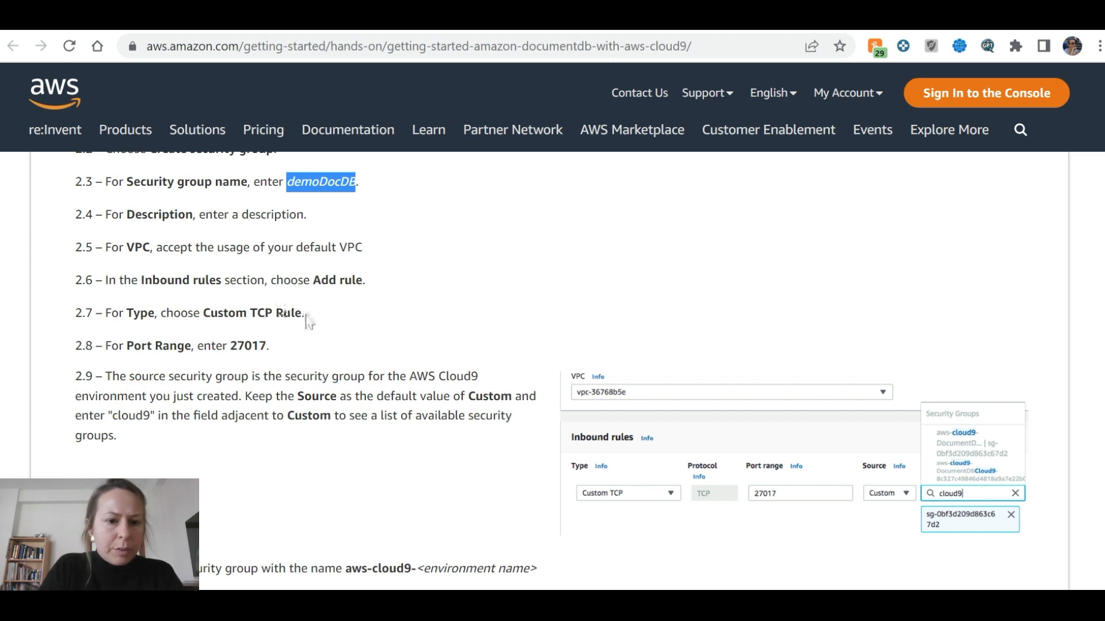
drag(303, 312, 199, 320)
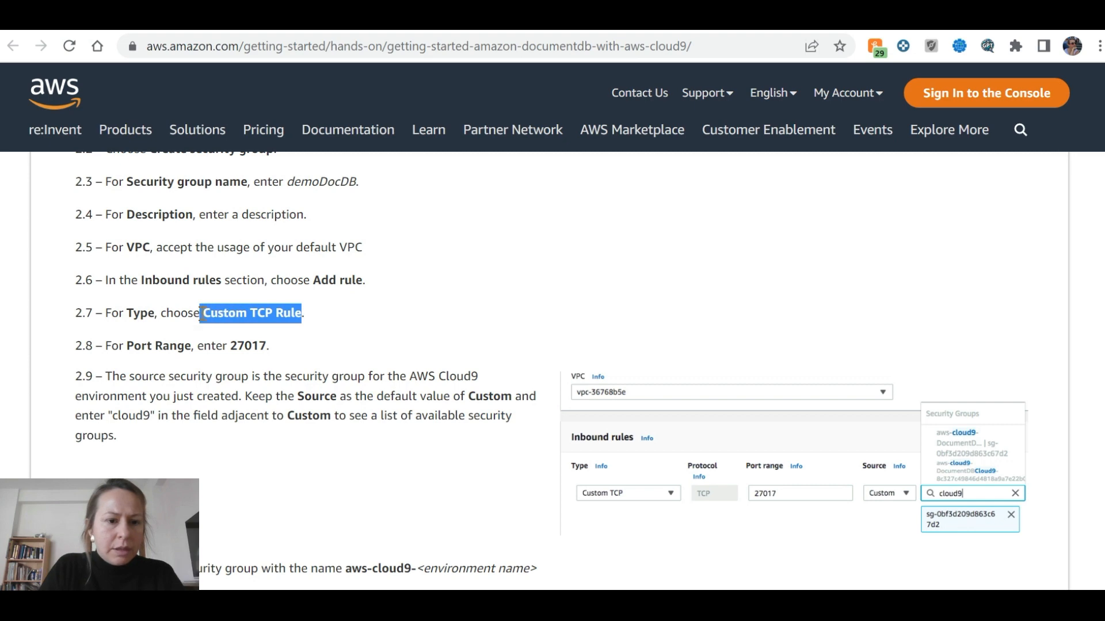
key(ctrl+Tab)
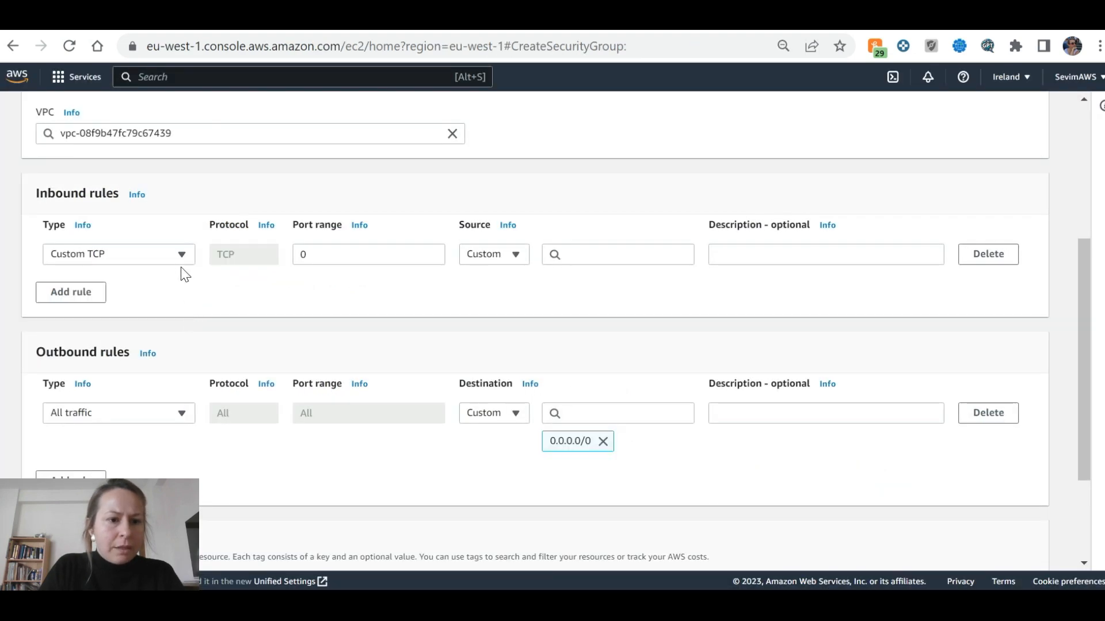
click(192, 255)
click(229, 308)
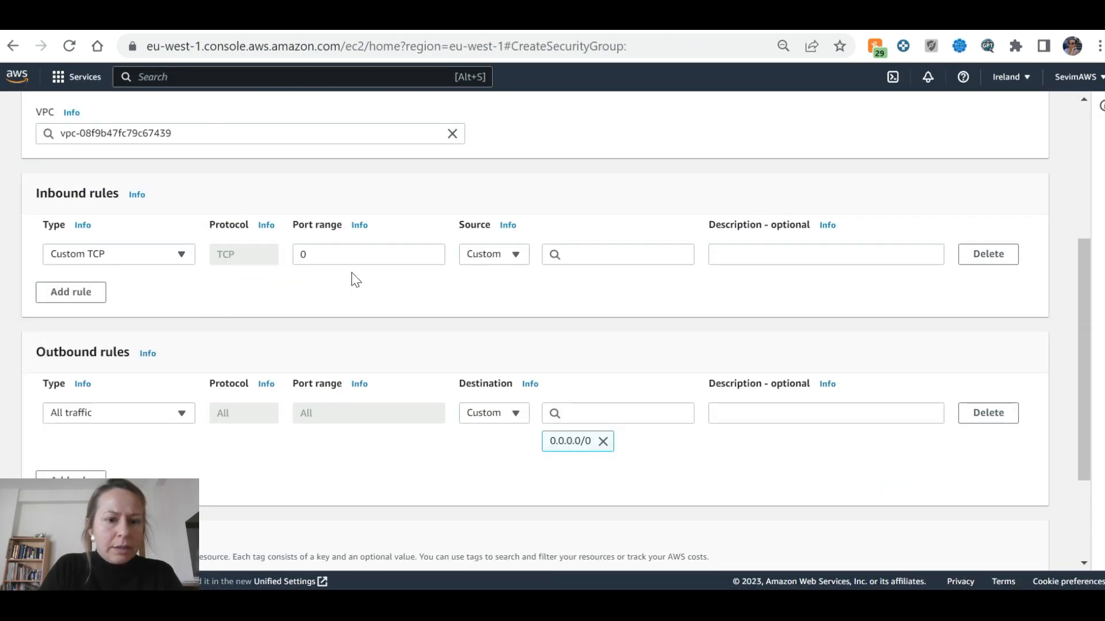
key(ctrl+Tab)
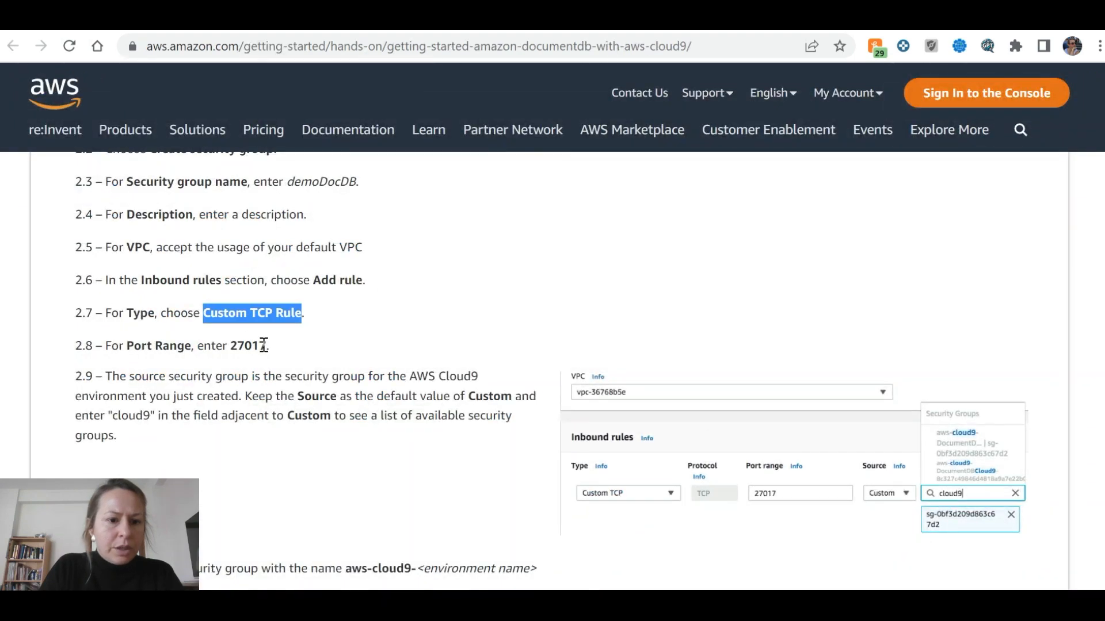
drag(265, 345, 229, 345)
key(ctrl+c)
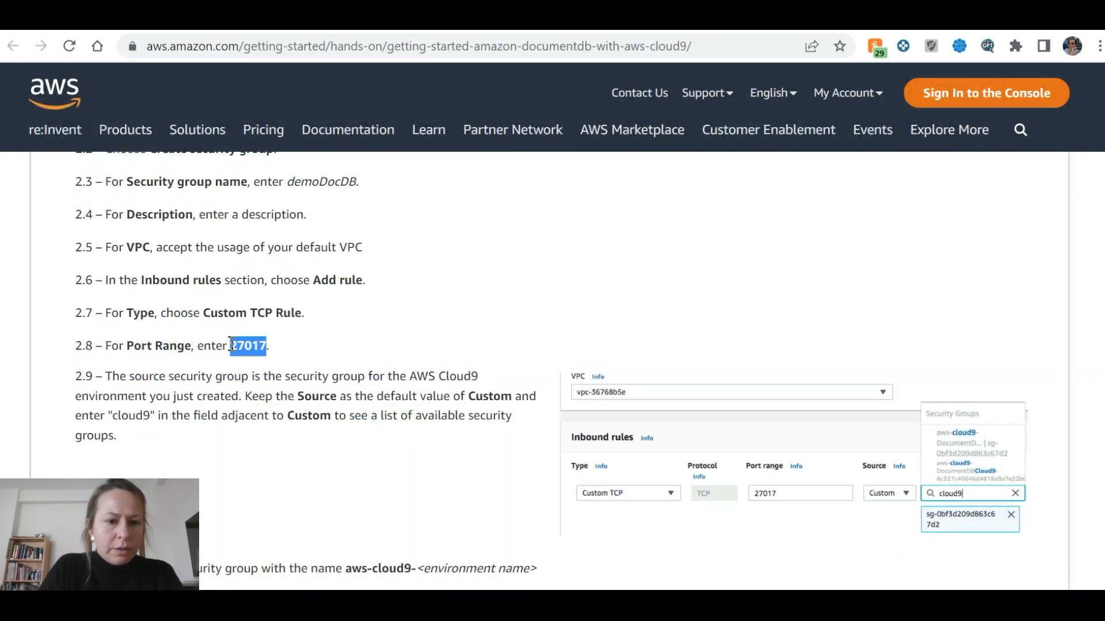
key(ctrl+Tab)
key(Tab)
key(ctrl+v)
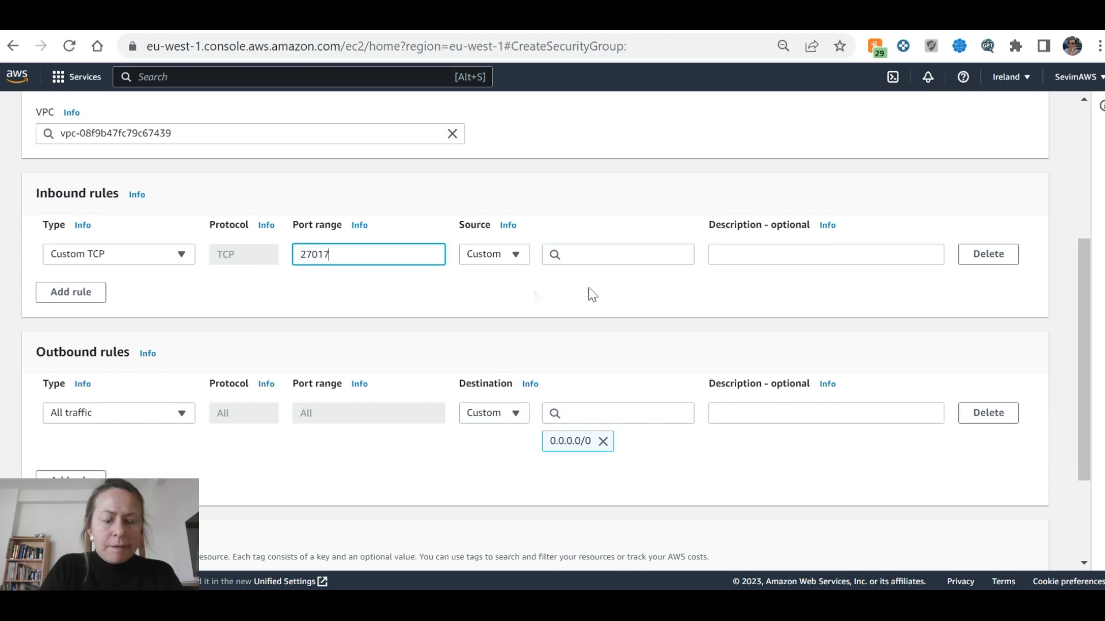
Set the rule's source to the aws-cloud9 security group
key(ctrl+Tab)
scroll(199, 372, down, 2)
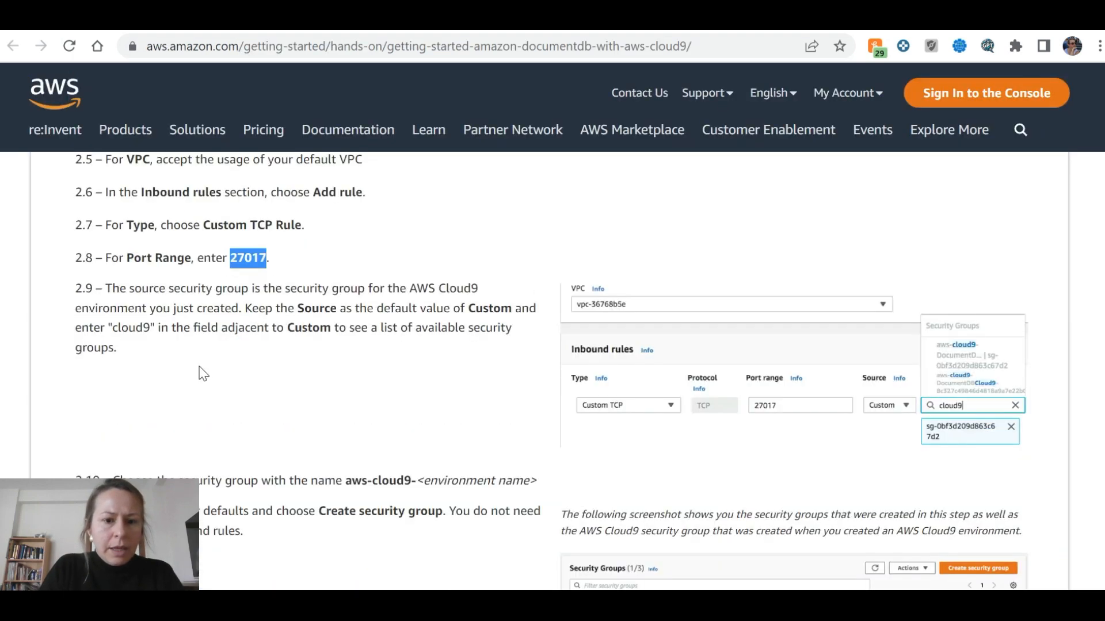
click(299, 354)
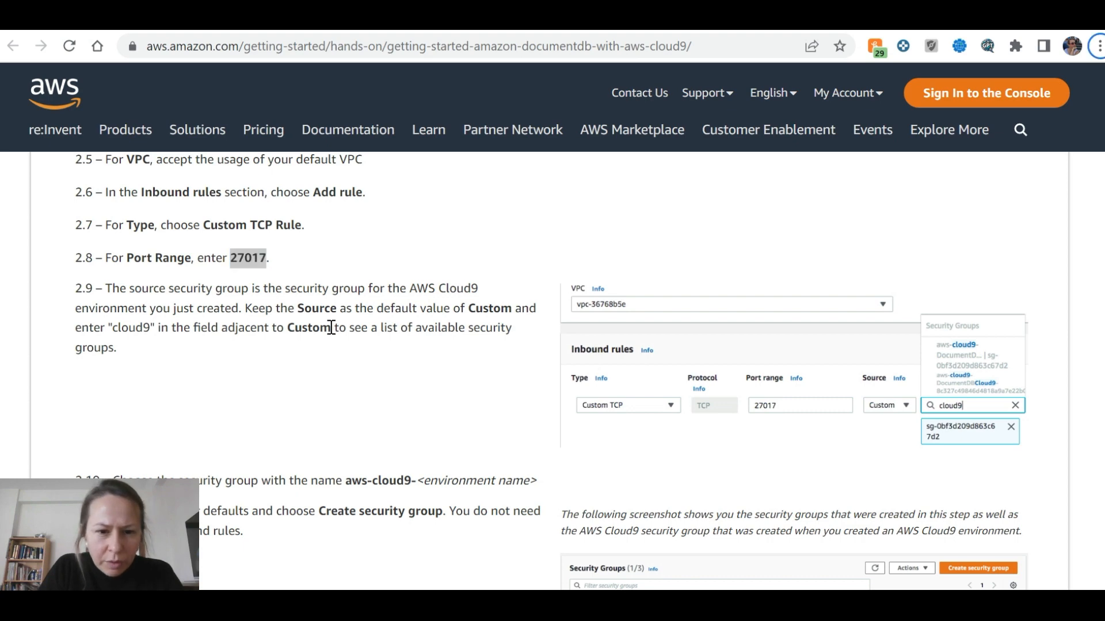
scroll(333, 329, down, 4)
scroll(367, 335, up, 2)
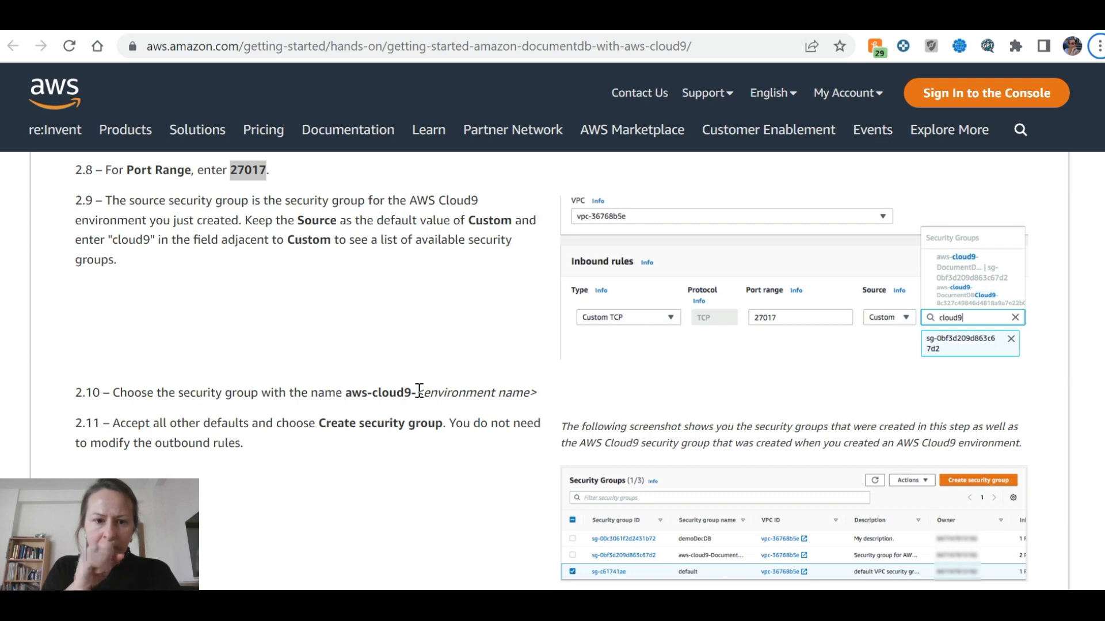
key(alt+Tab)
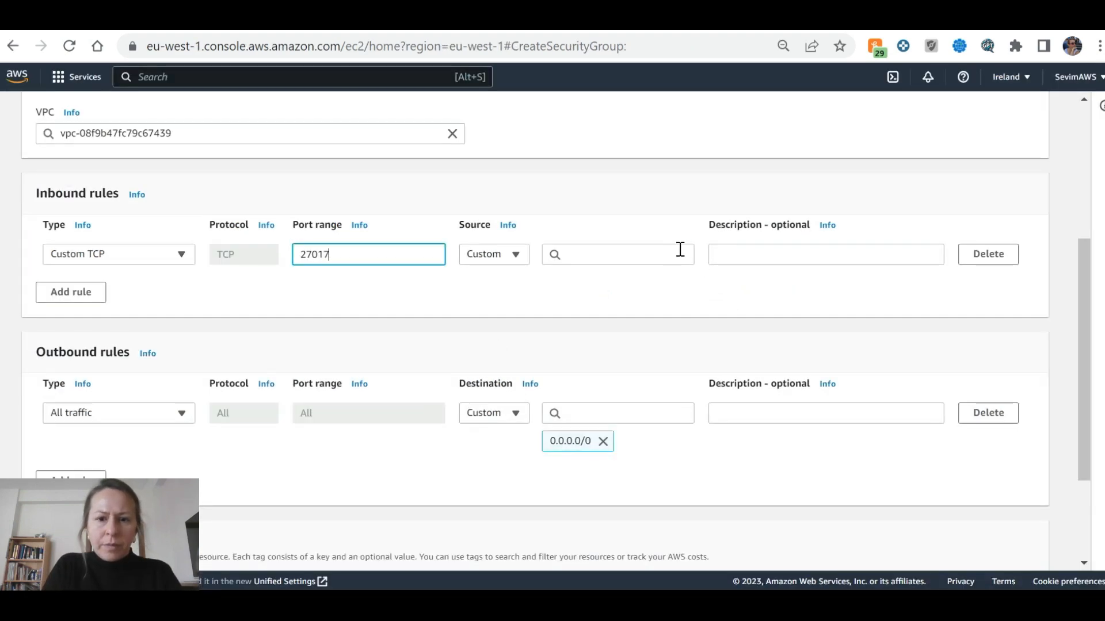
click(667, 253)
text(cloud)
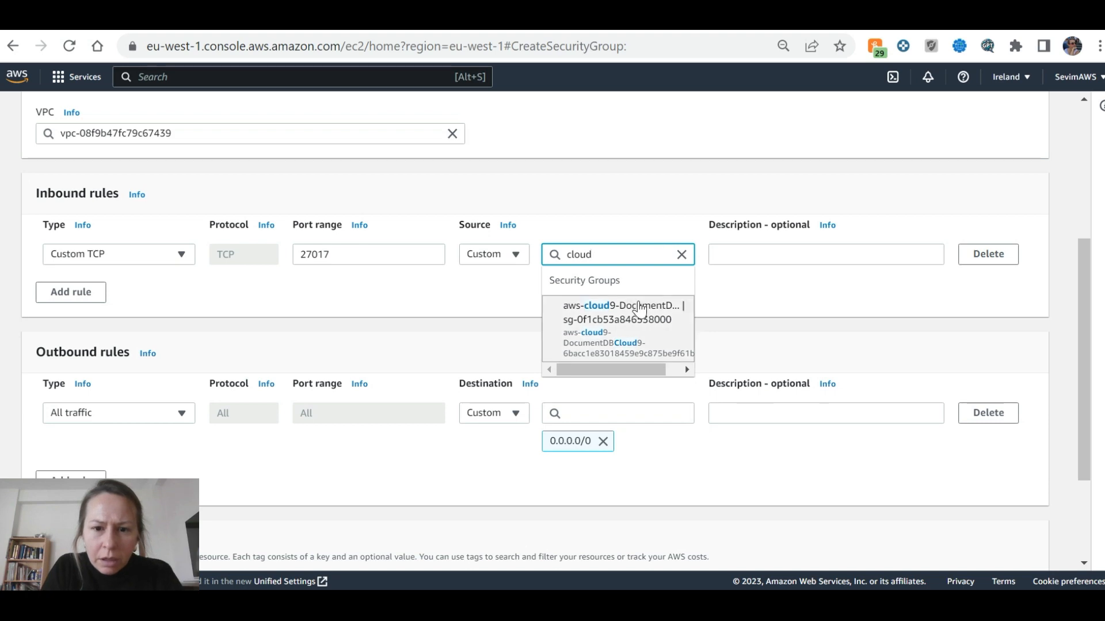
click(640, 315)
Verify the form against the tutorial and create the demoDocDB security group
key(alt+Tab)
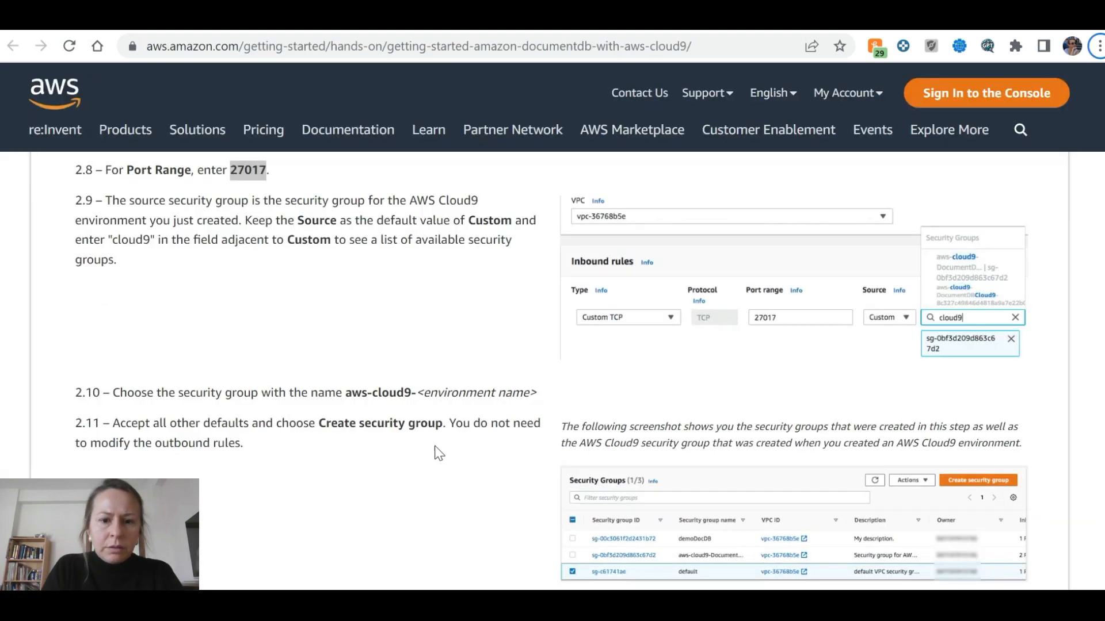
scroll(482, 363, down, 3)
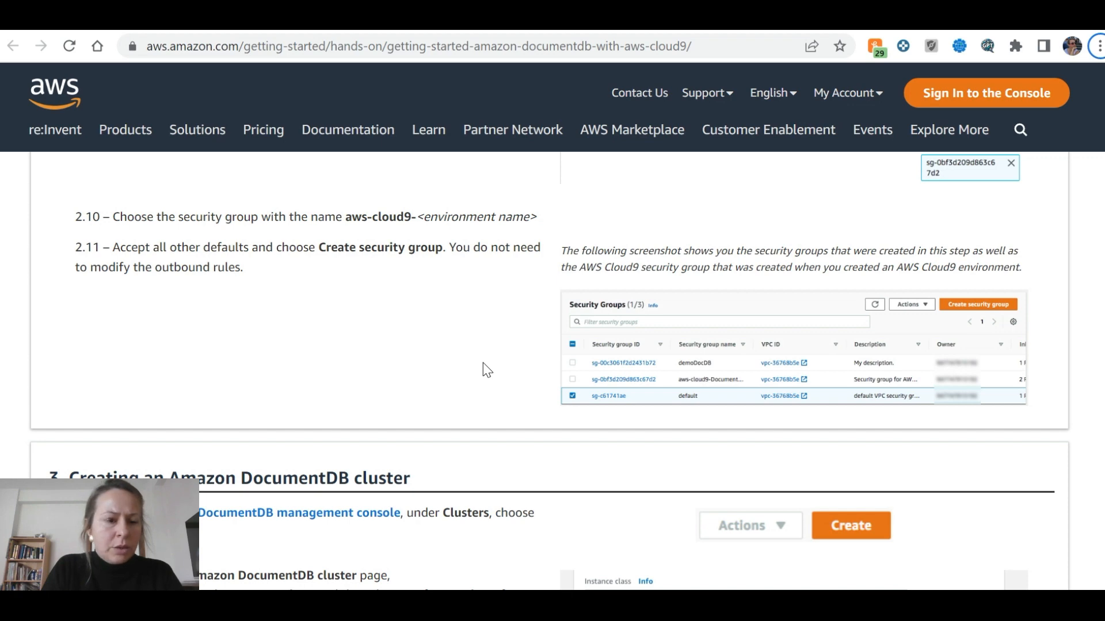
key(alt+Tab)
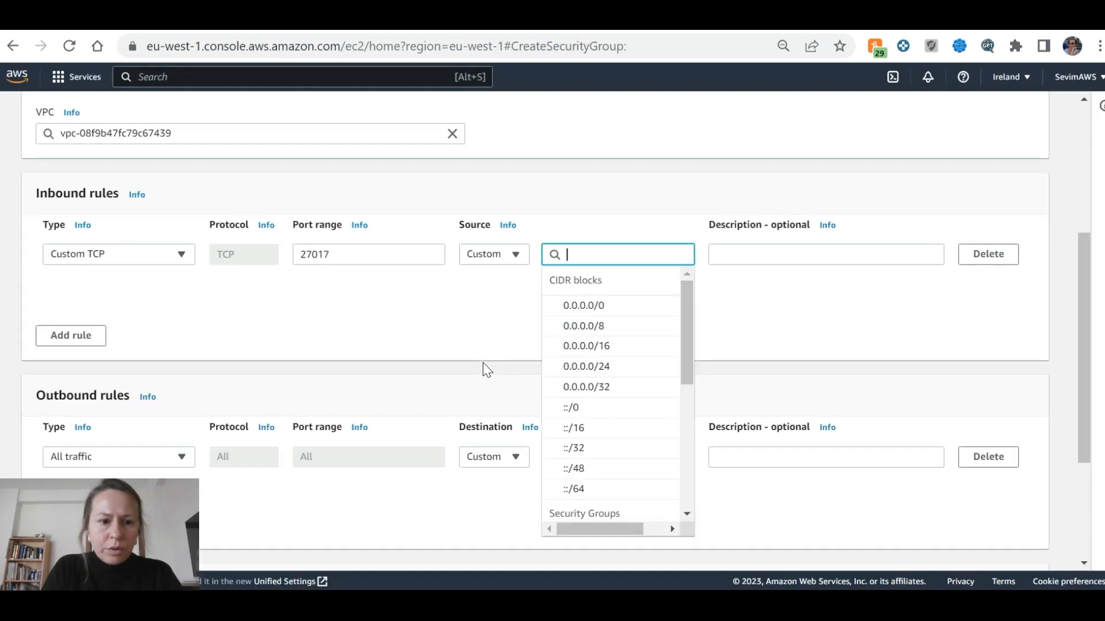
click(485, 343)
key(alt+Tab)
key(alt+Tab)
scroll(395, 316, down, 3)
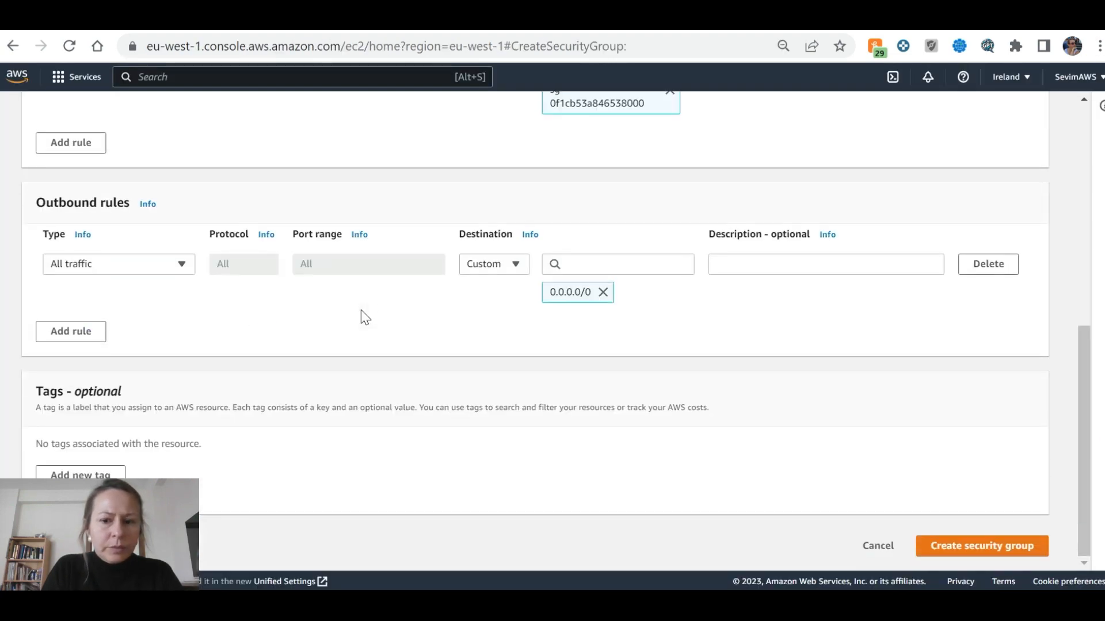
key(alt+Tab)
key(alt+Tab)
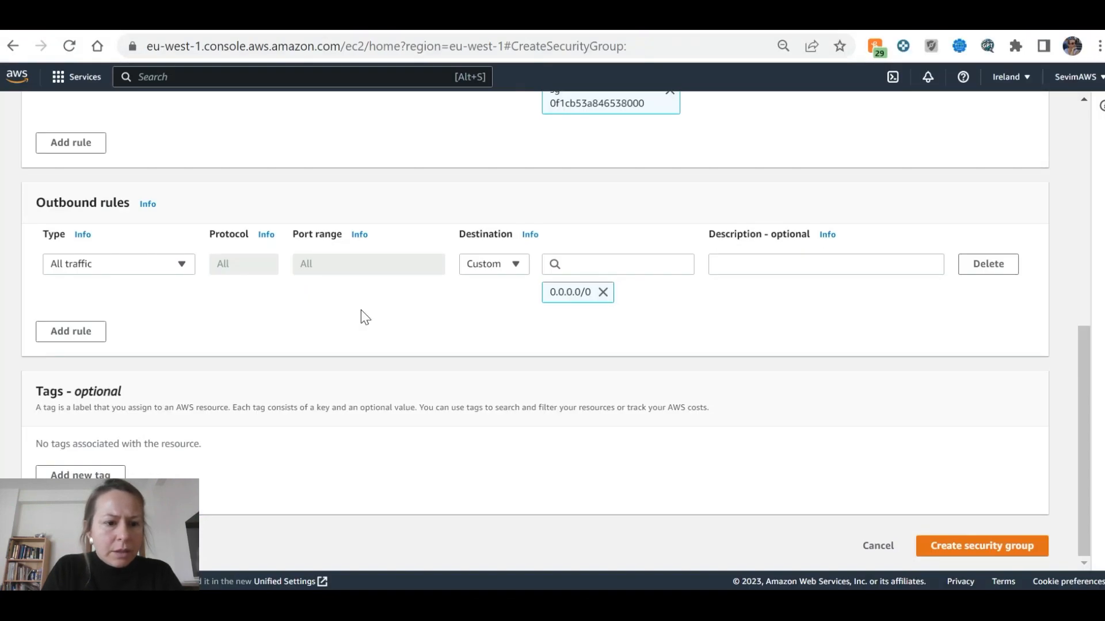
key(alt+Tab)
scroll(443, 353, down, 3)
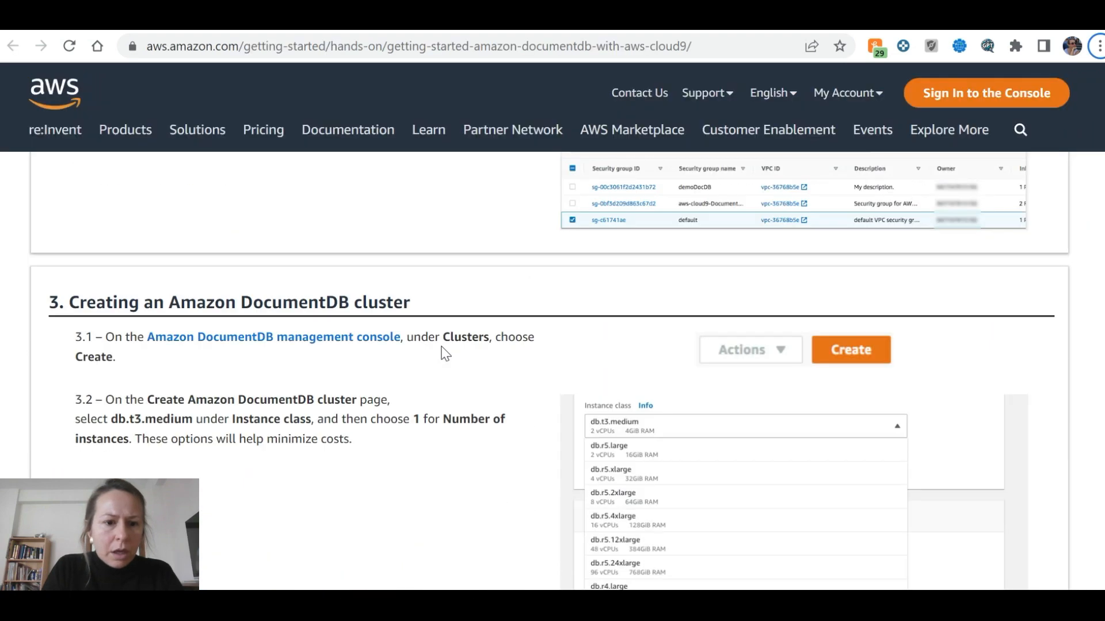
key(alt+Tab)
click(972, 547)
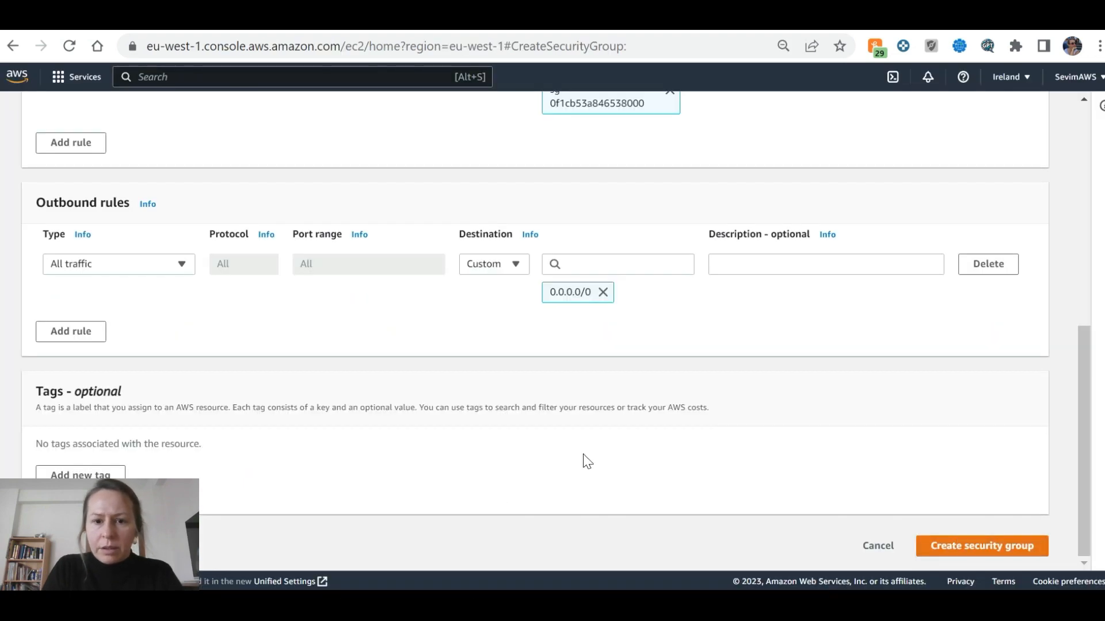
key(alt+Tab)
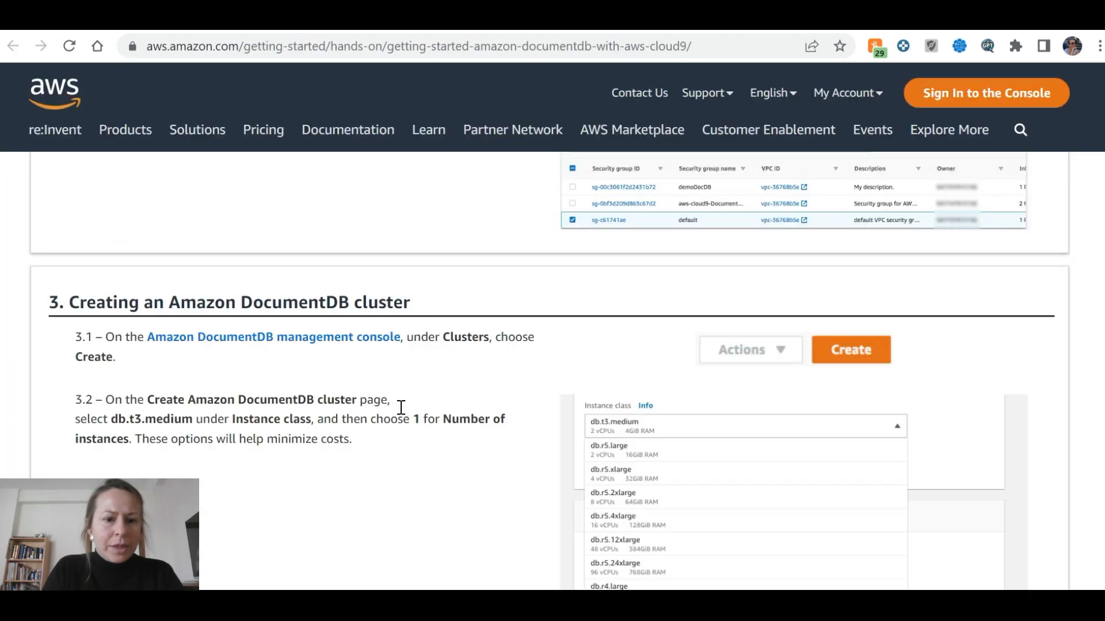
scroll(389, 400, up, 4)
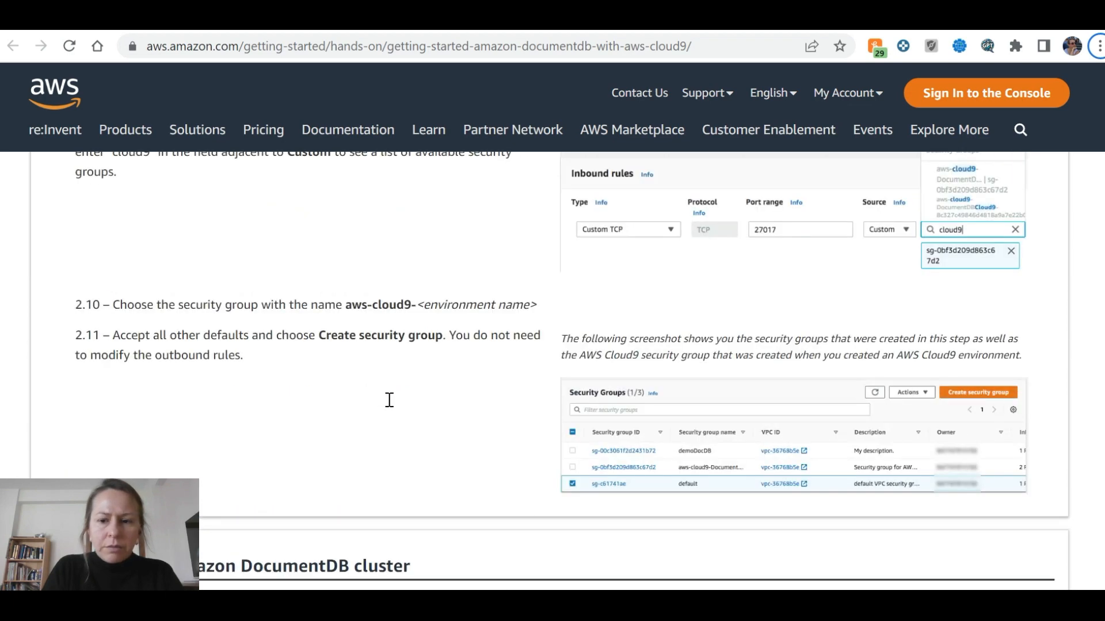
scroll(389, 399, down, 5)
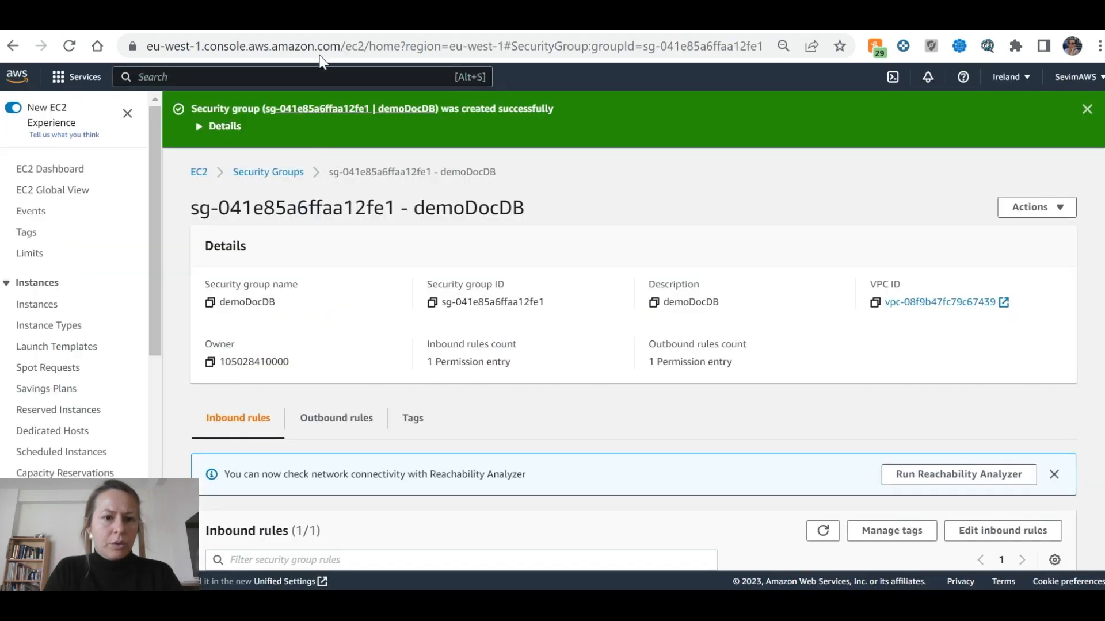
Search for DocumentDB, go to its Clusters list, and start creating a new cluster
click(326, 77)
text(docum)
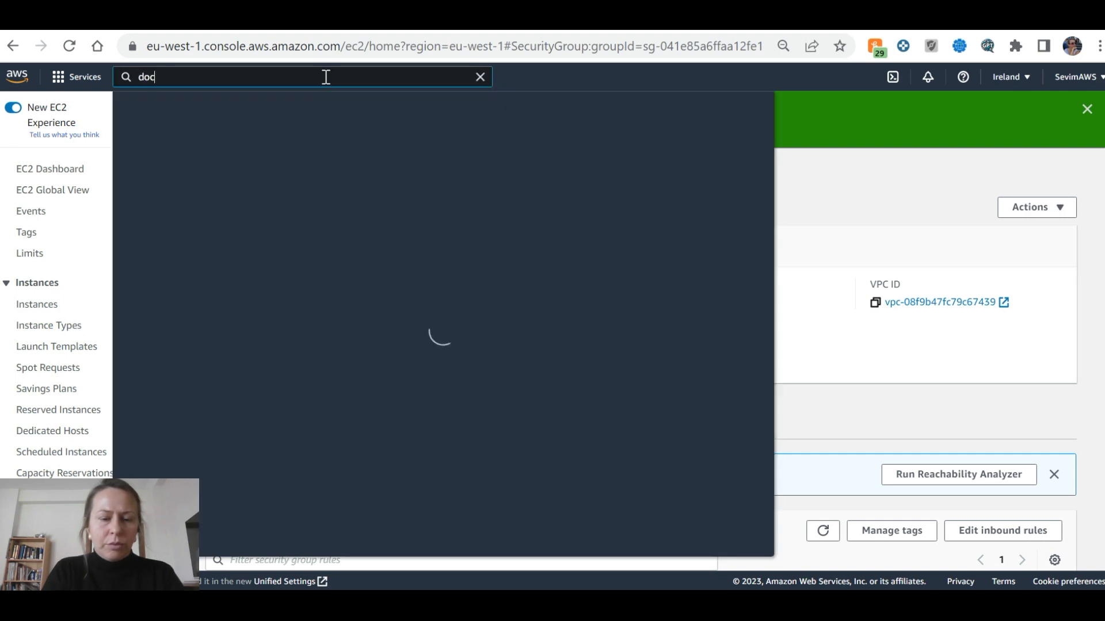
text(db)
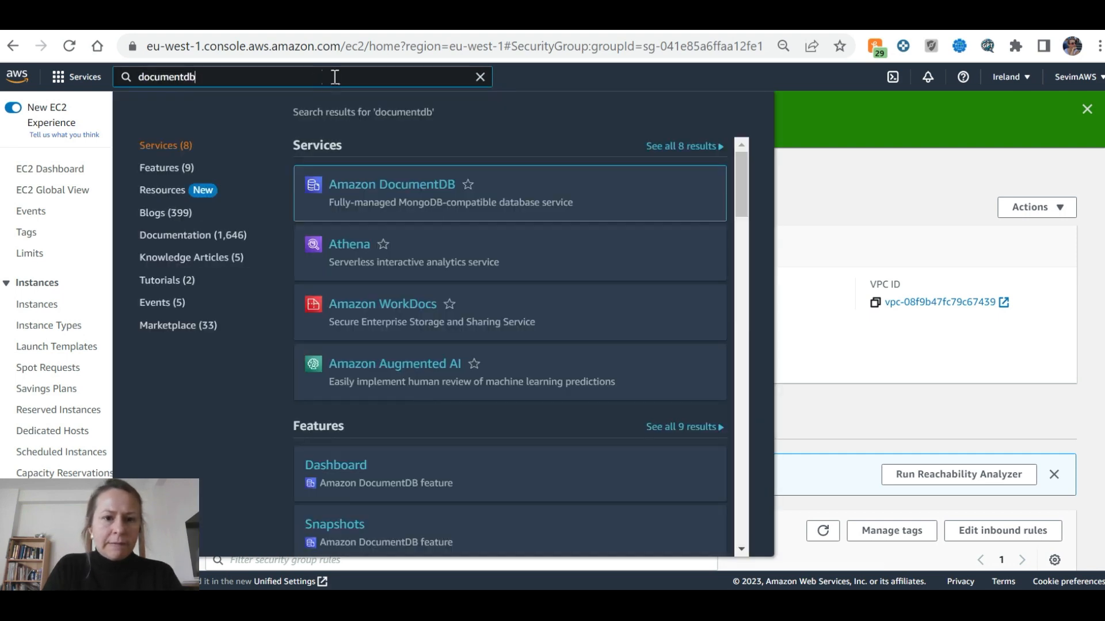
click(419, 178)
key(alt+Tab)
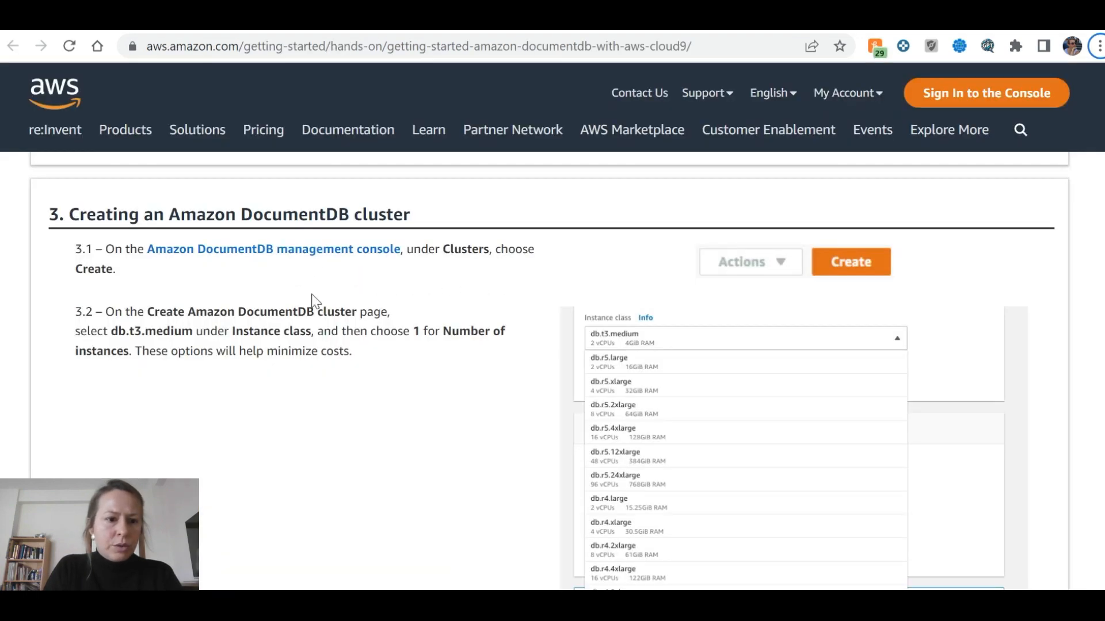
key(alt+Tab)
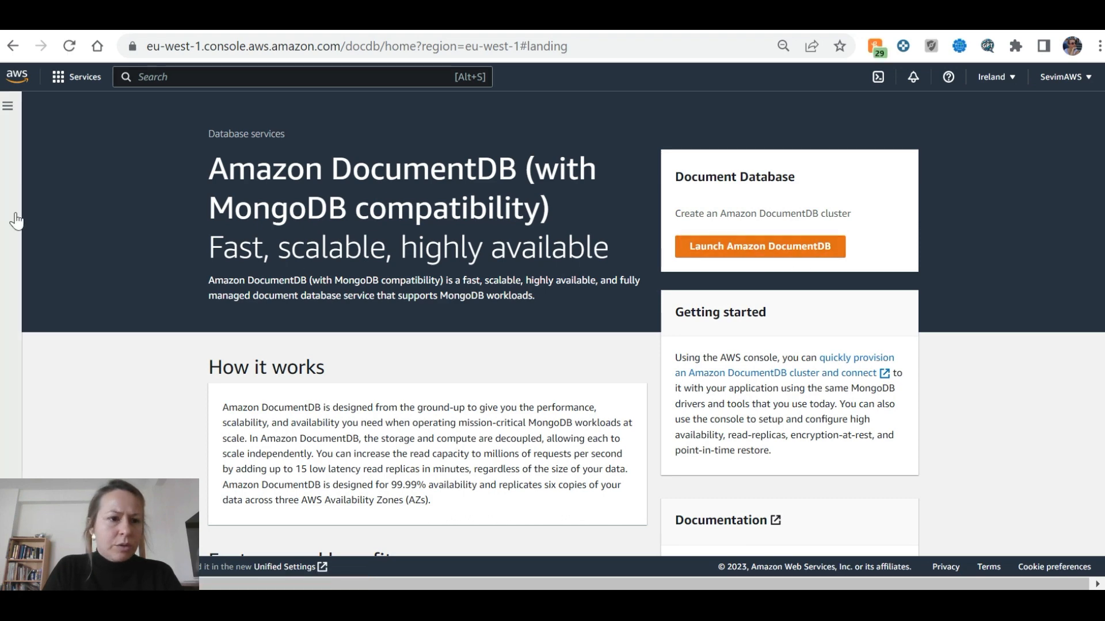
click(8, 106)
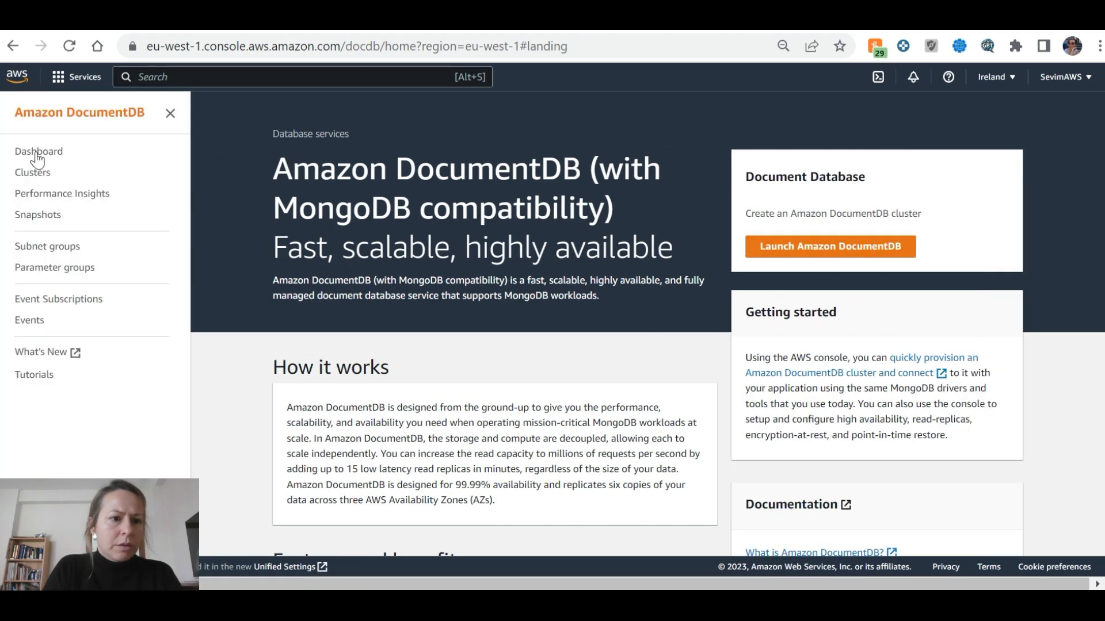
click(32, 172)
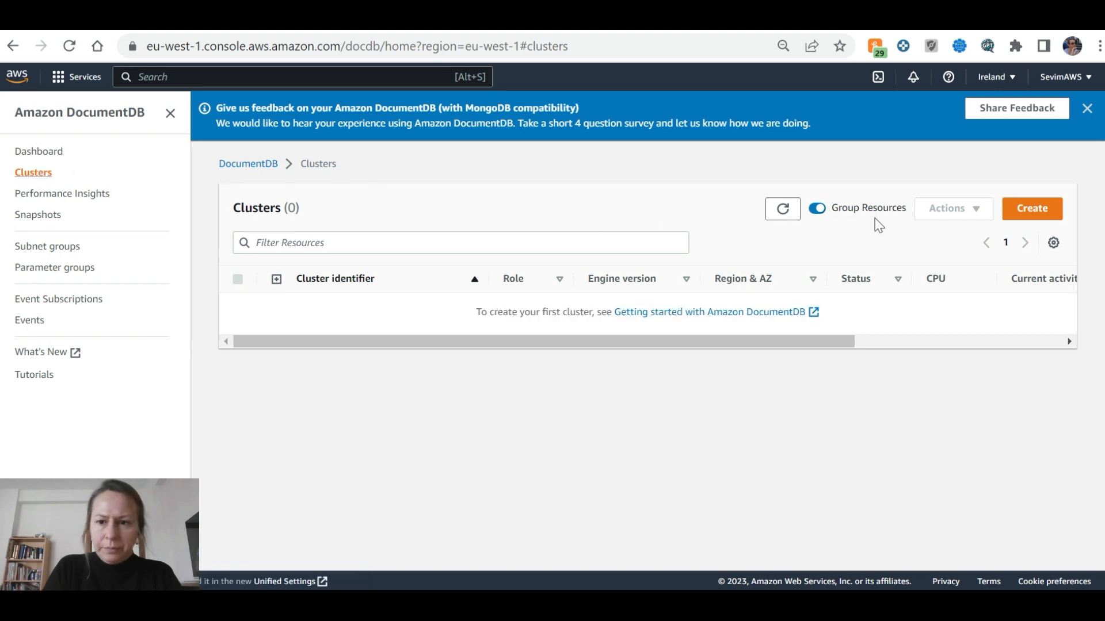
click(1031, 212)
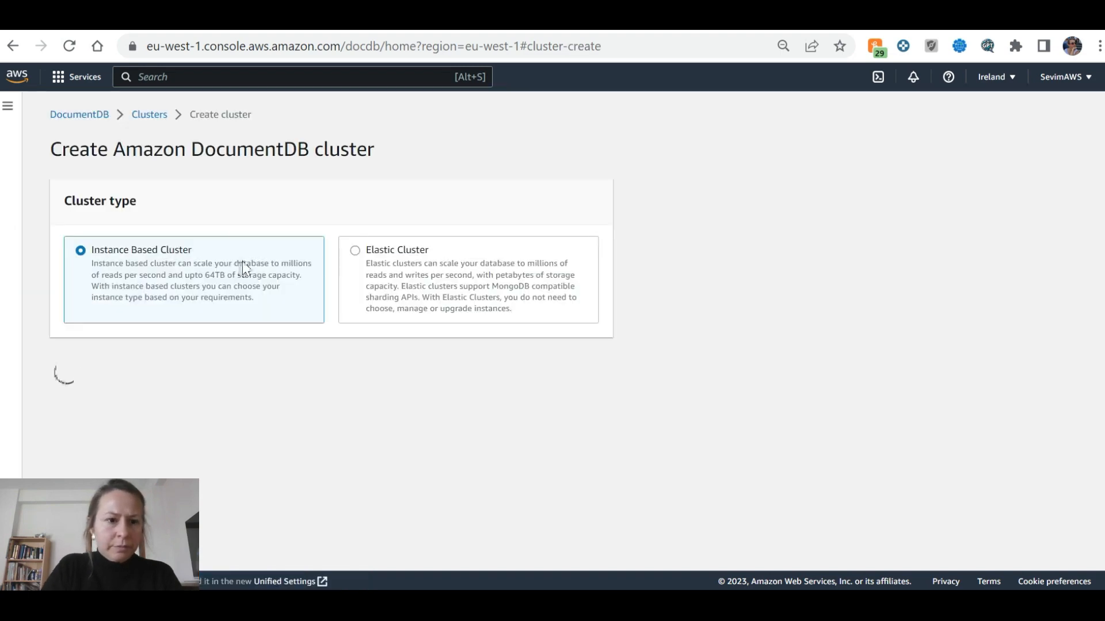
Set the cluster's instance class to db.t3.medium (free trial eligible), per tutorial step 3.2
key(alt+Tab)
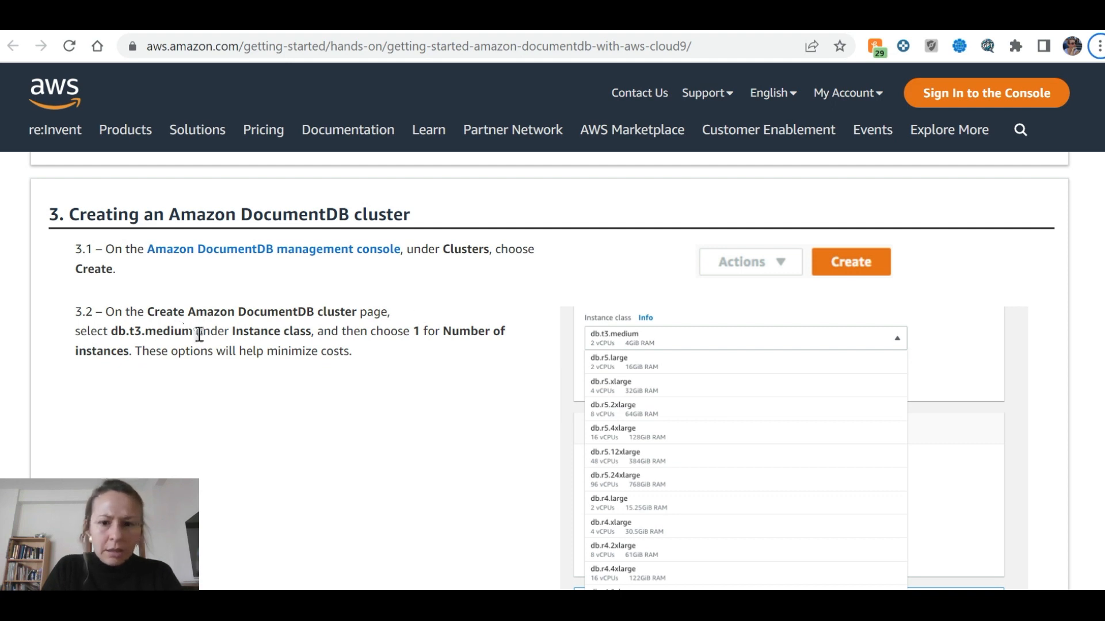
drag(197, 332, 114, 333)
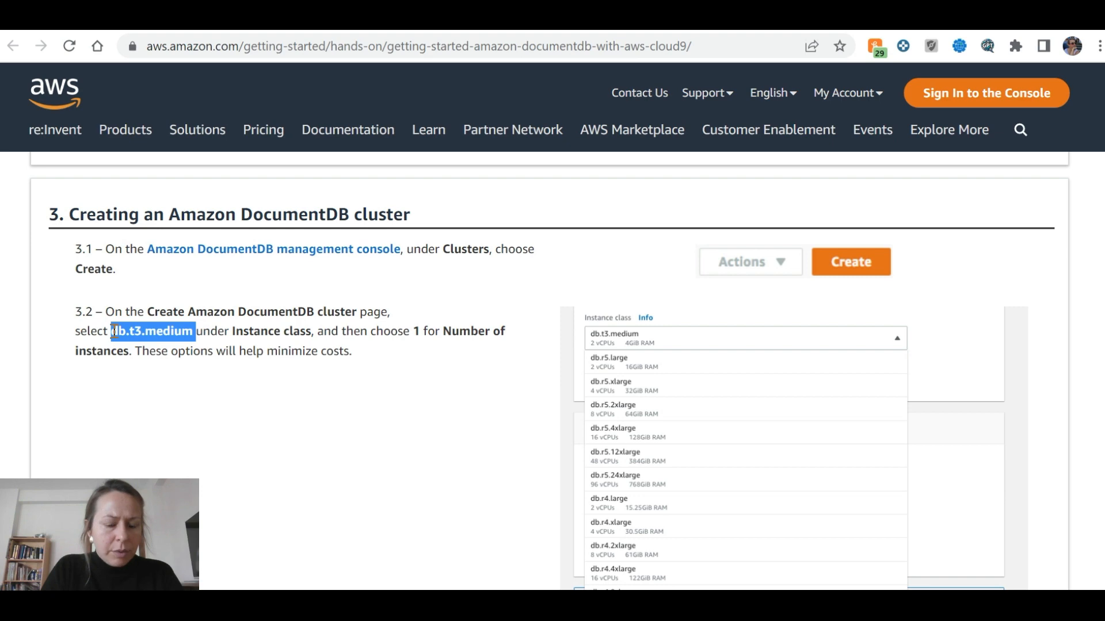
key(ctrl+Tab)
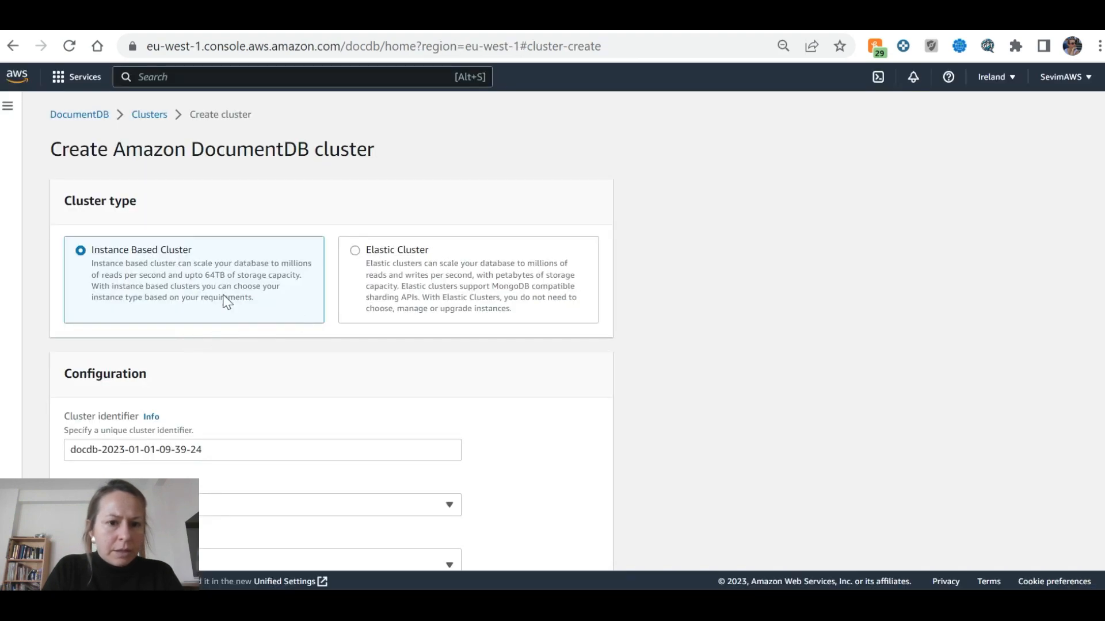
scroll(274, 300, down, 1)
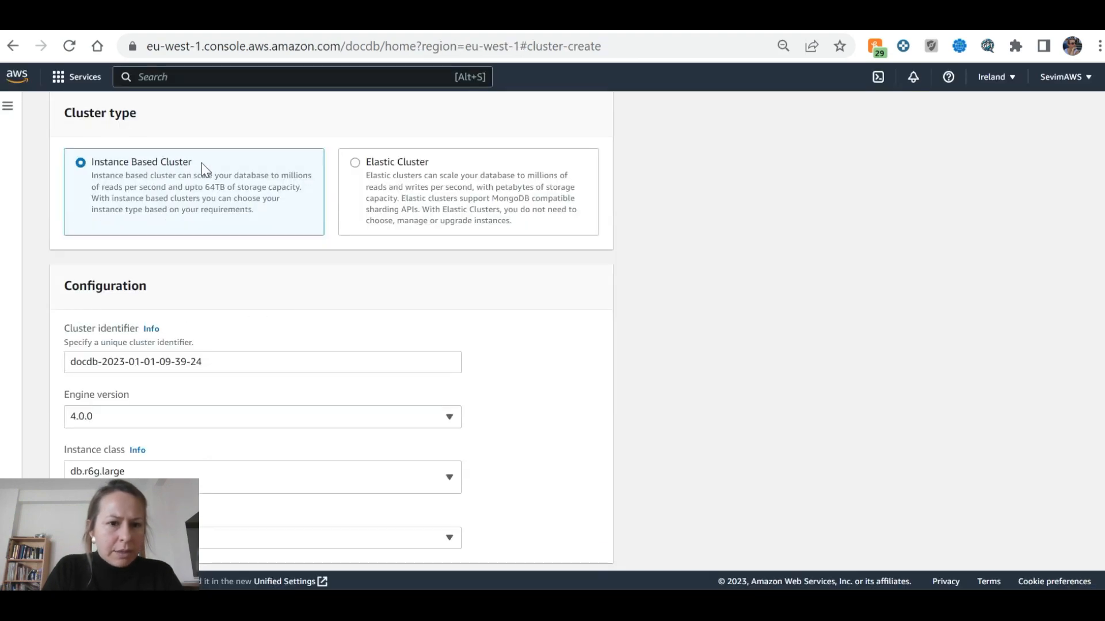
scroll(209, 346, down, 1)
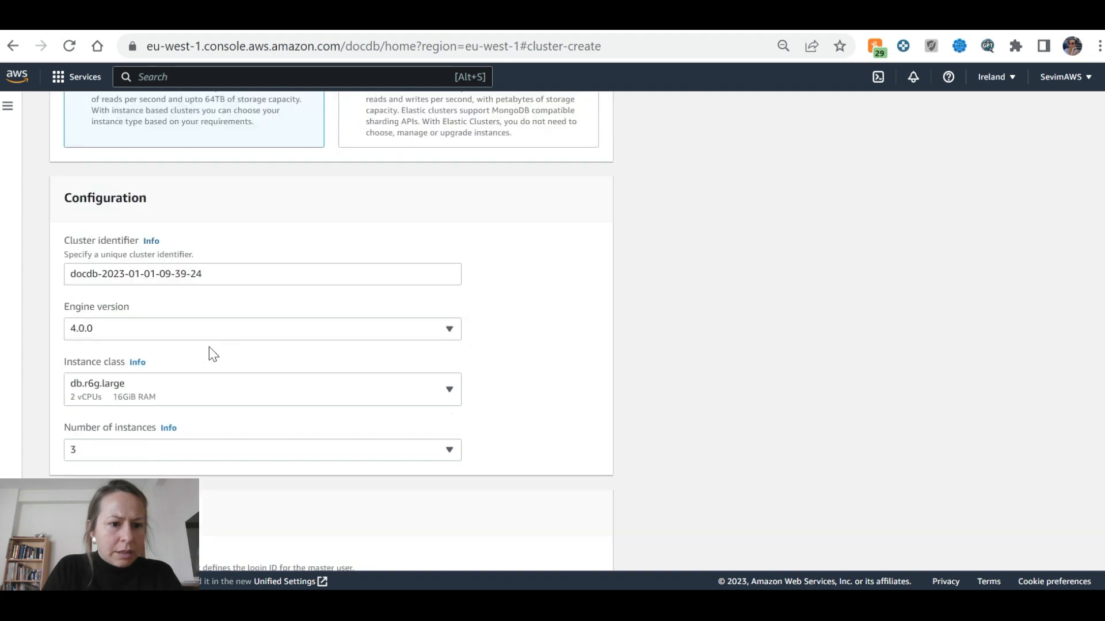
scroll(233, 316, down, 1)
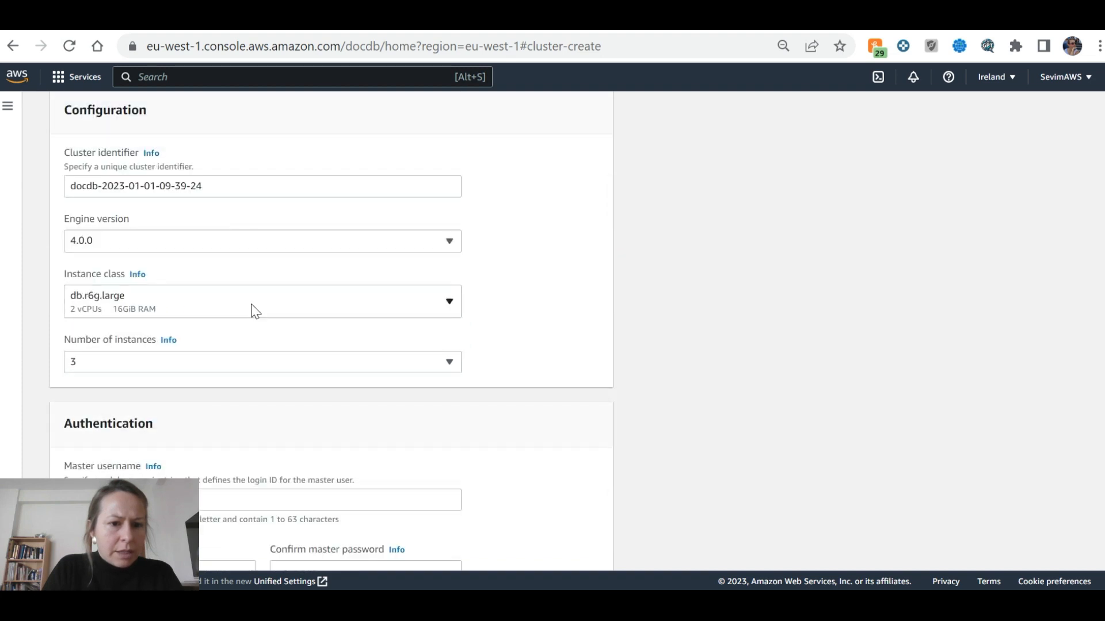
click(266, 302)
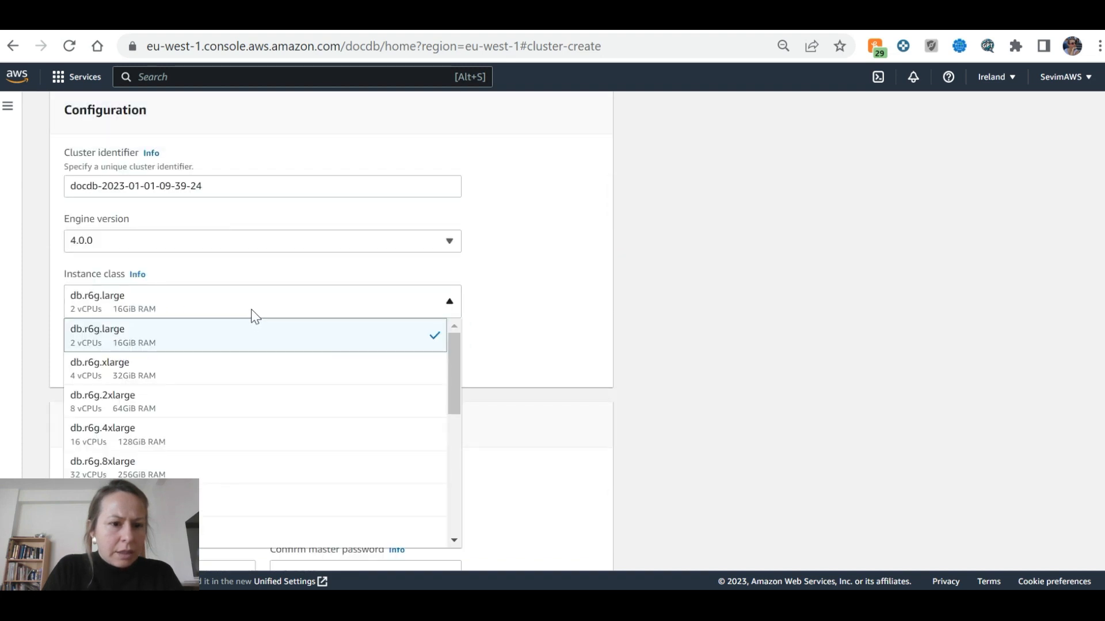
key(alt+Tab)
key(alt+Tab)
scroll(230, 351, down, 5)
scroll(229, 357, down, 3)
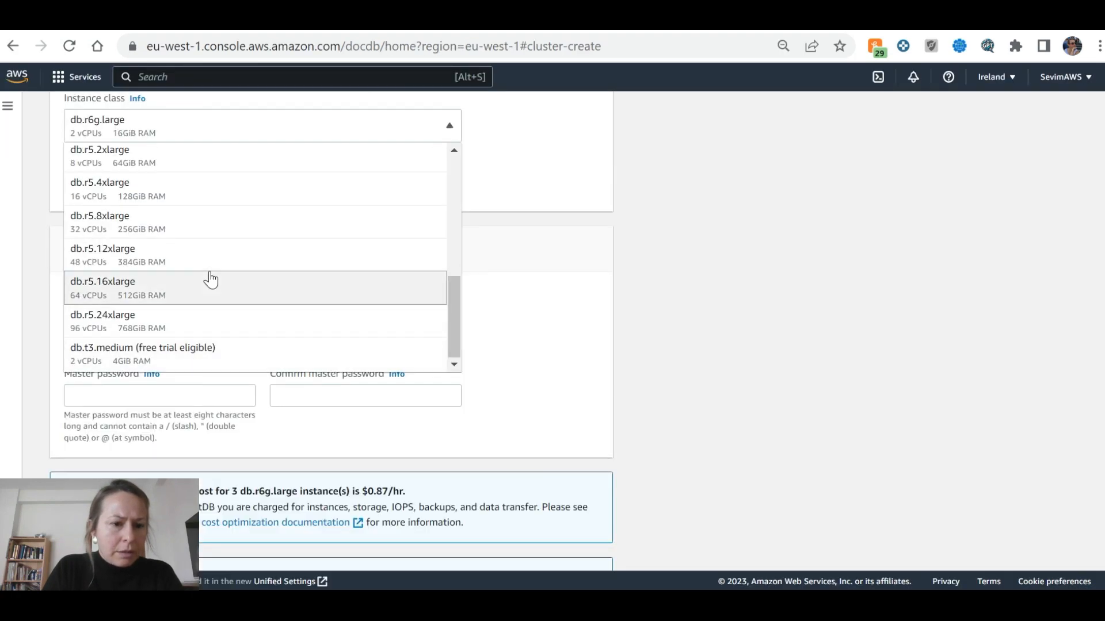
click(148, 348)
scroll(323, 300, up, 3)
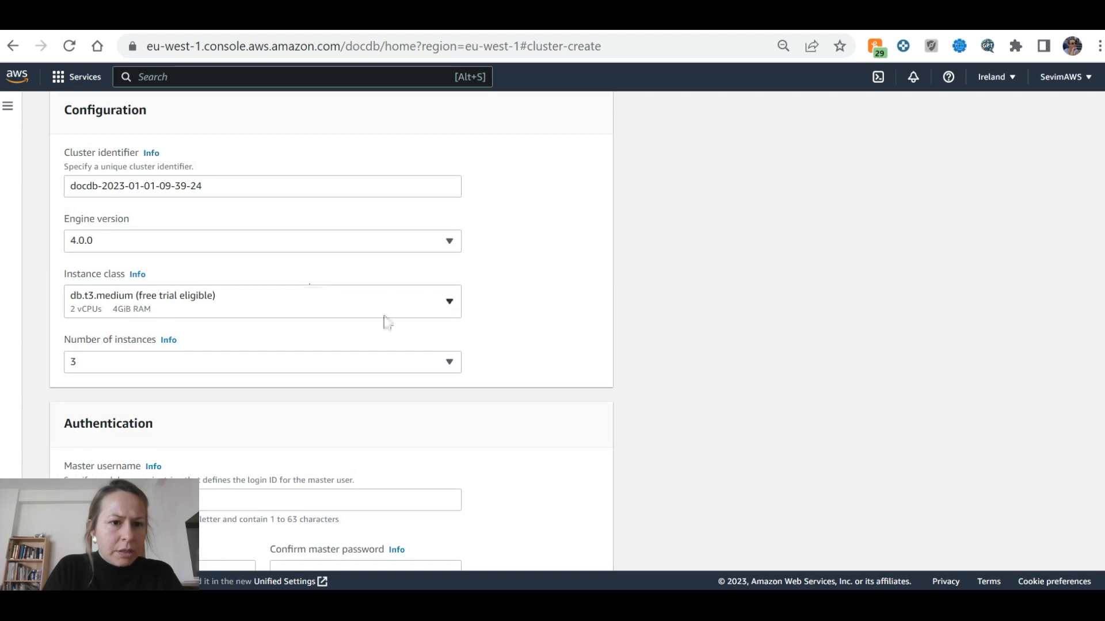
key(alt+Tab)
Set the number of instances to 1
key(alt+Tab)
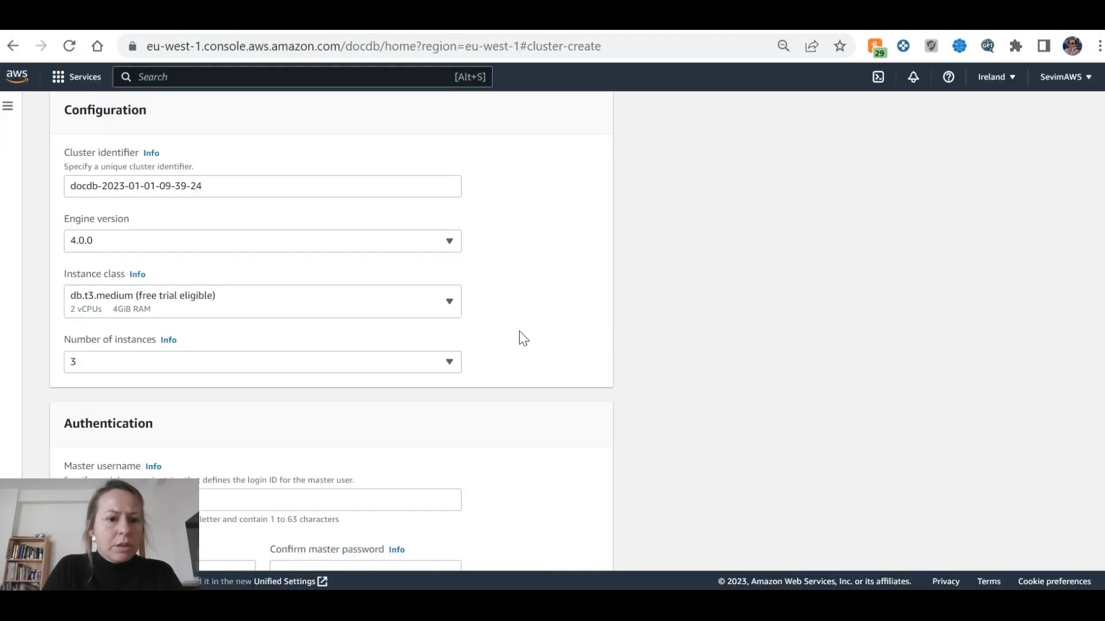
key(alt+Tab)
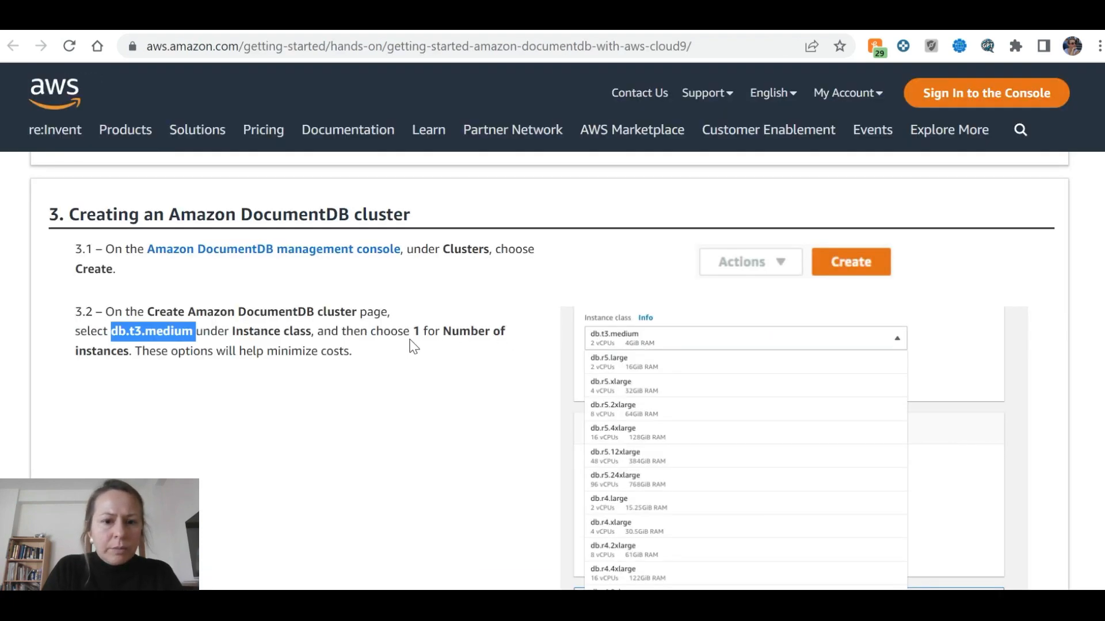
scroll(465, 354, down, 1)
scroll(465, 353, up, 1)
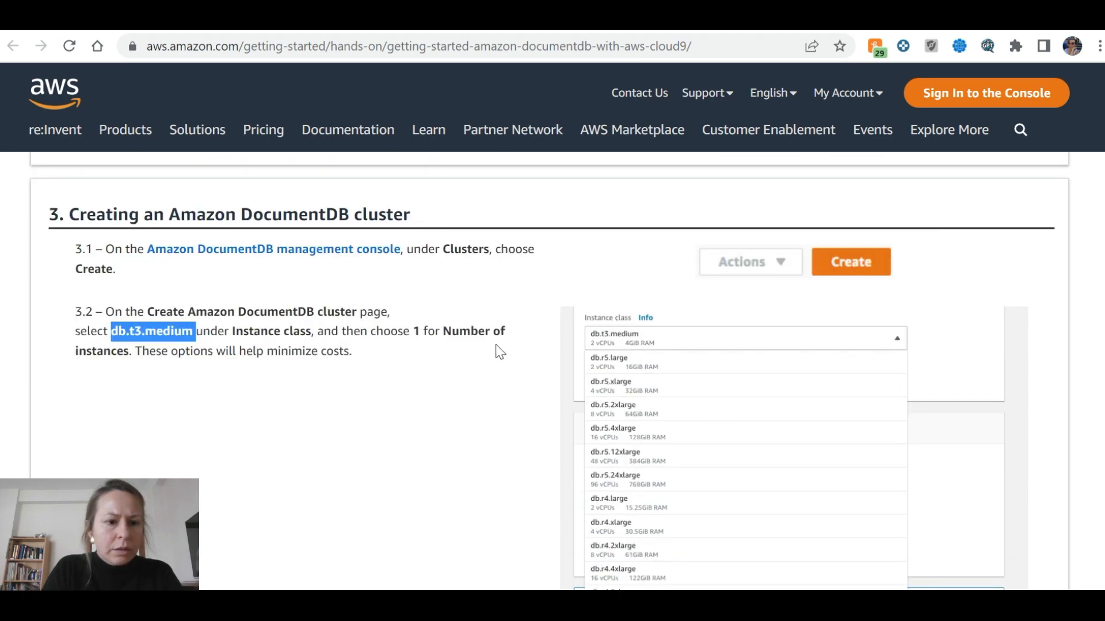
key(alt+Tab)
scroll(322, 346, up, 3)
scroll(320, 345, down, 3)
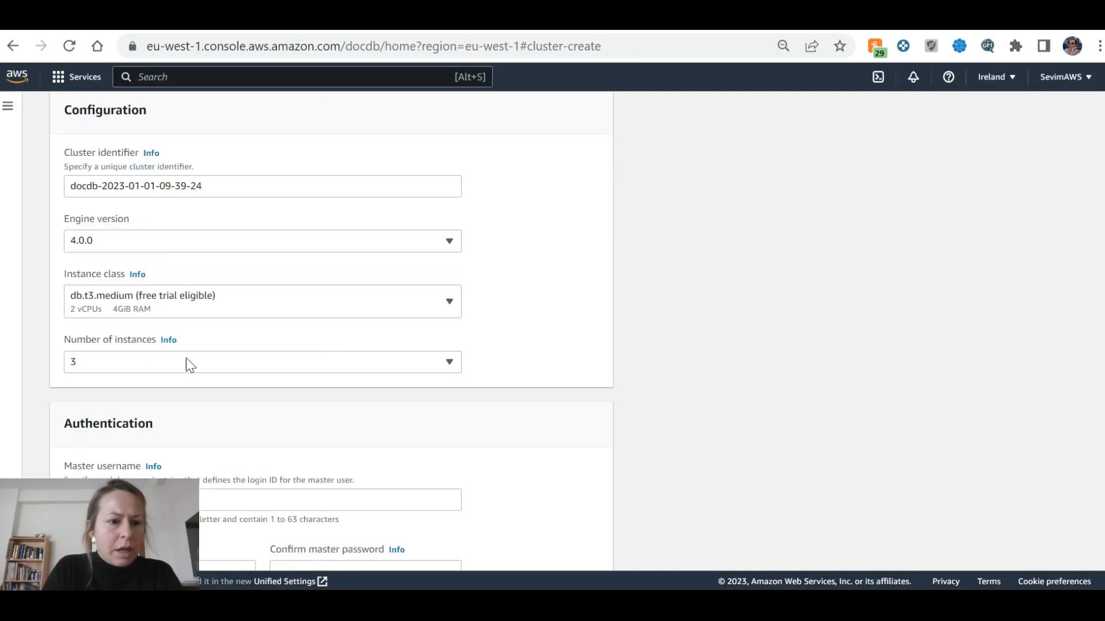
click(64, 362)
click(109, 109)
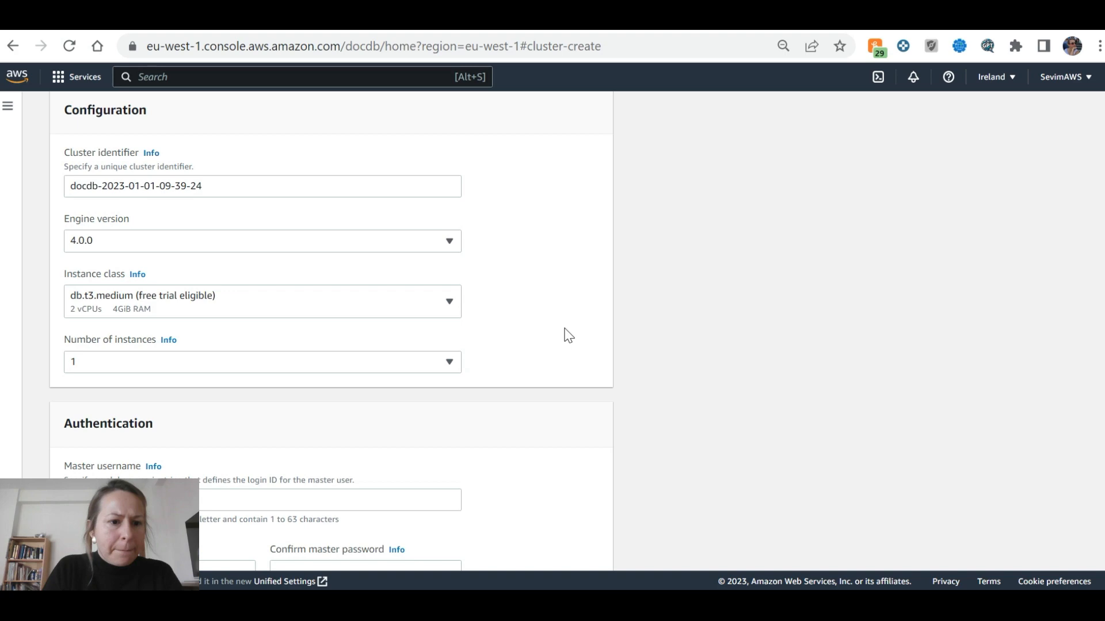
Read the tutorial's authentication step and scroll to Authentication in the form
key(alt+Tab)
scroll(564, 333, down, 5)
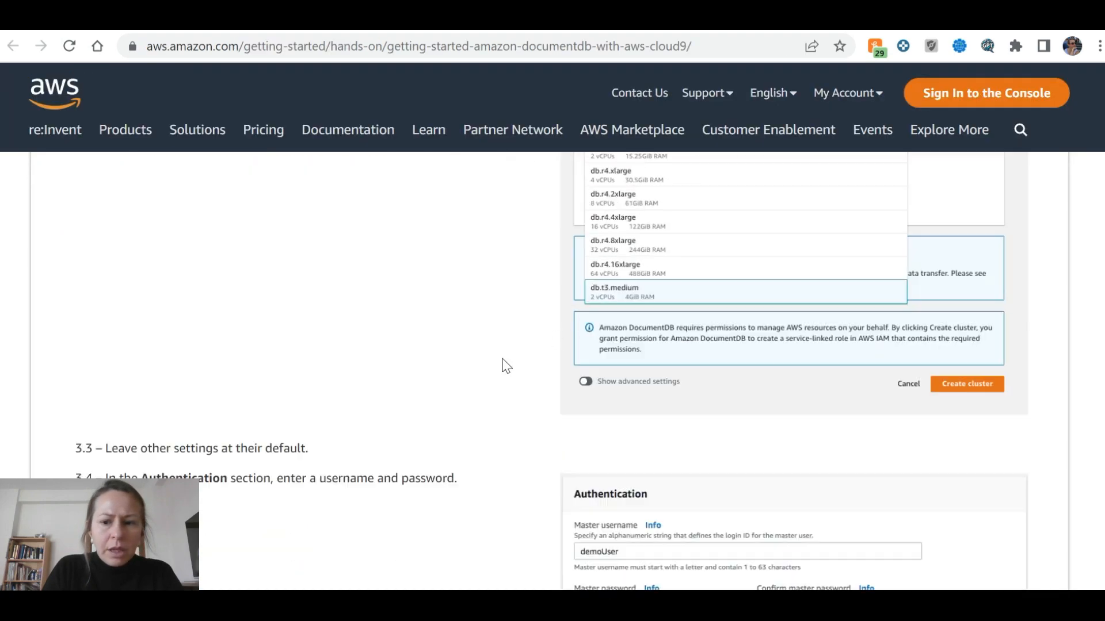
scroll(503, 365, down, 1)
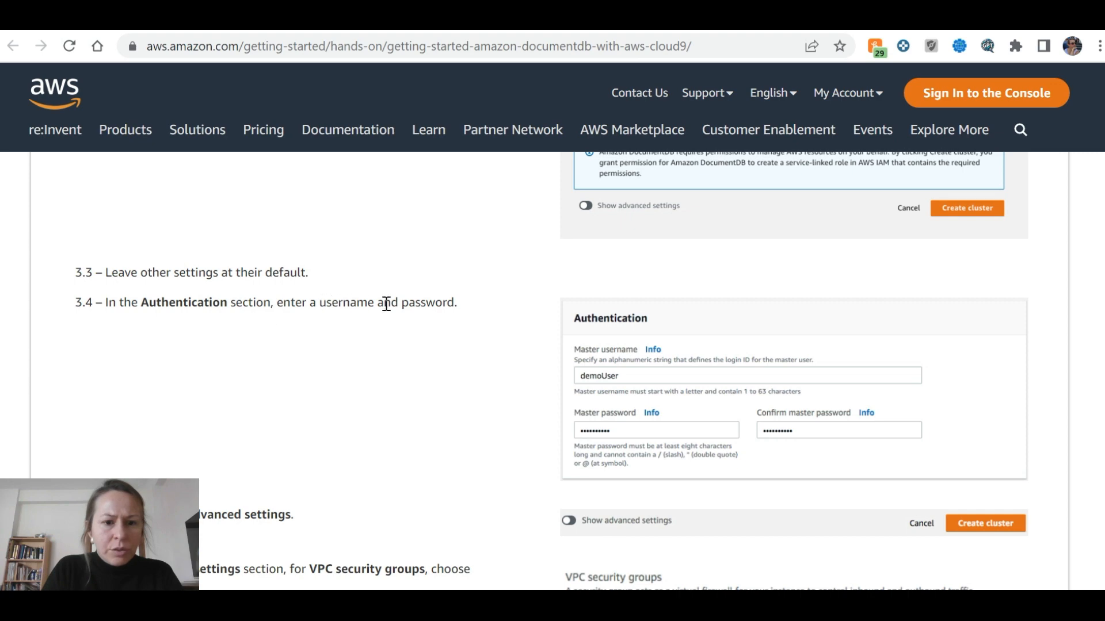
scroll(406, 349, down, 1)
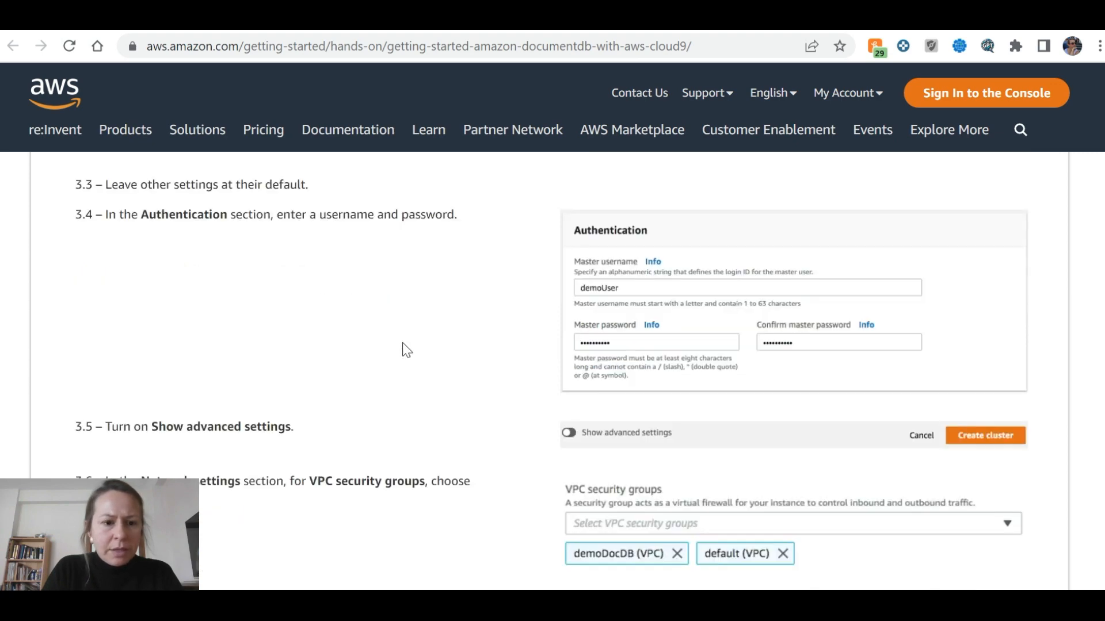
key(alt+Tab)
scroll(403, 345, down, 2)
Enter master username 'documentdb' and fill in the master password and its confirmation
click(294, 328)
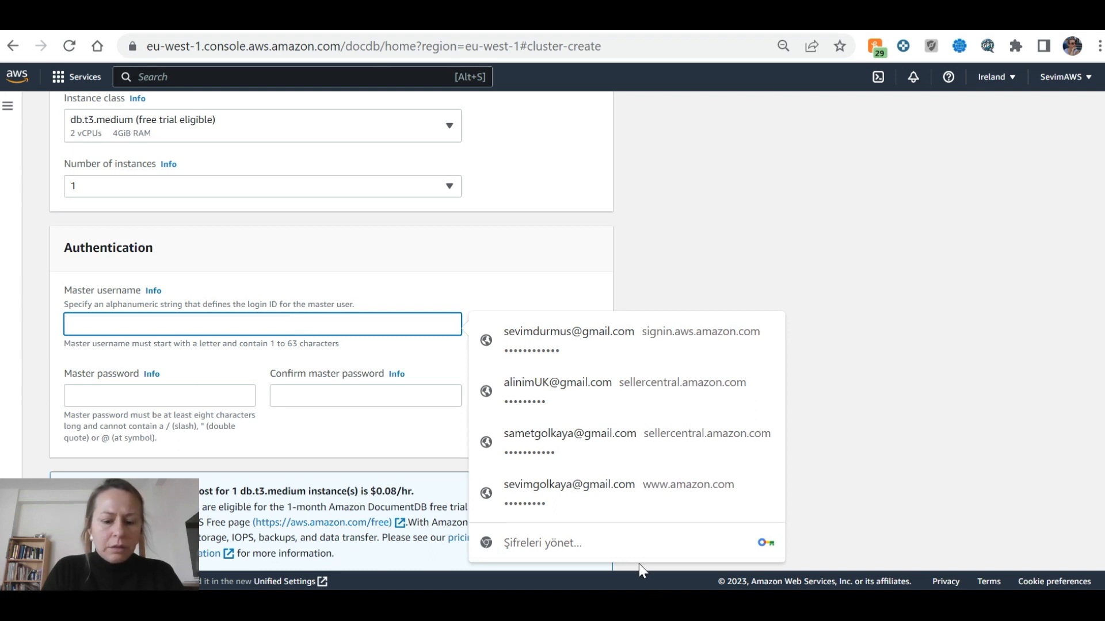
text(documentdb)
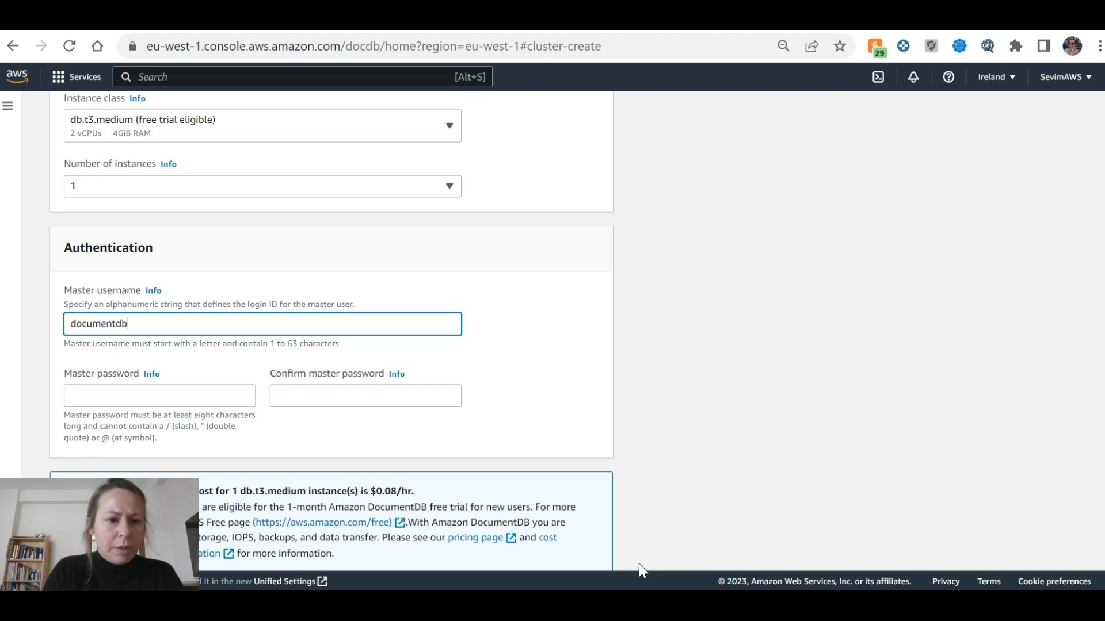
click(236, 397)
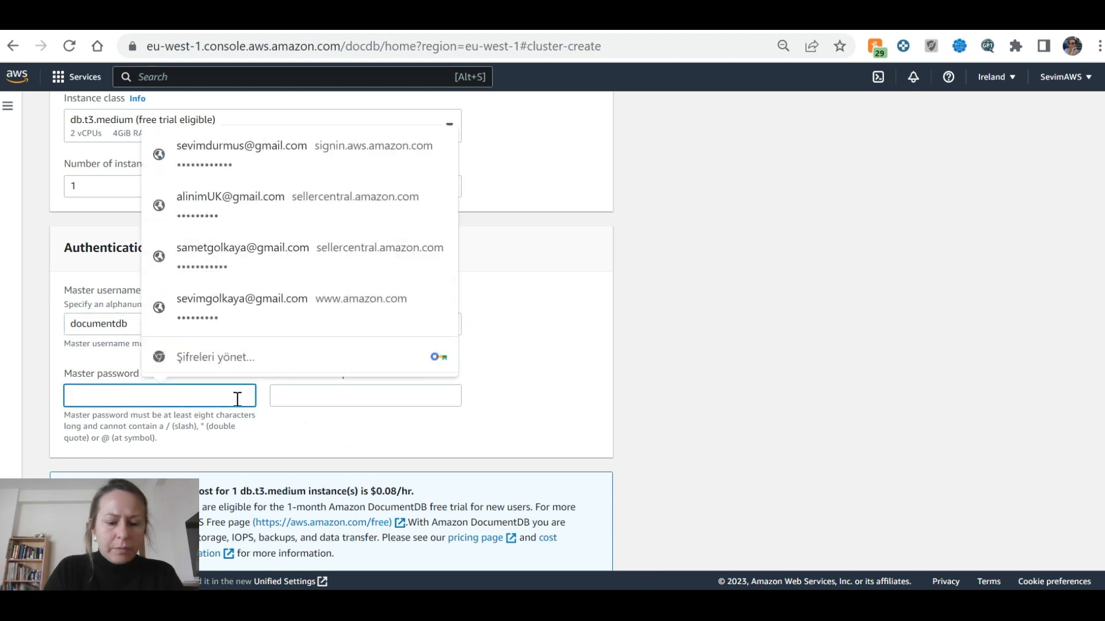
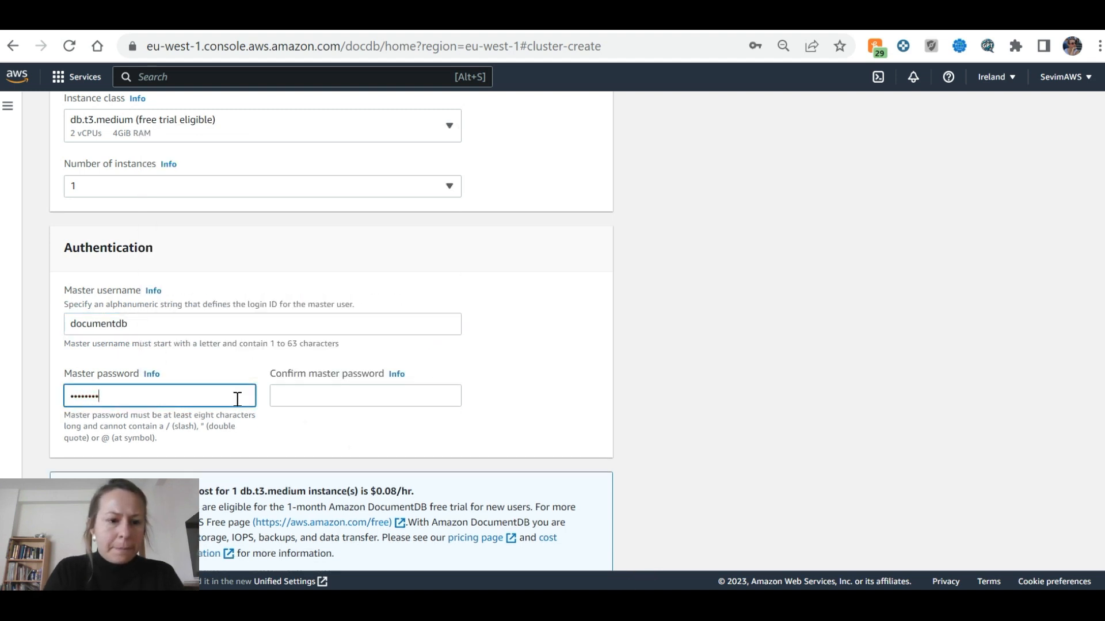
click(318, 393)
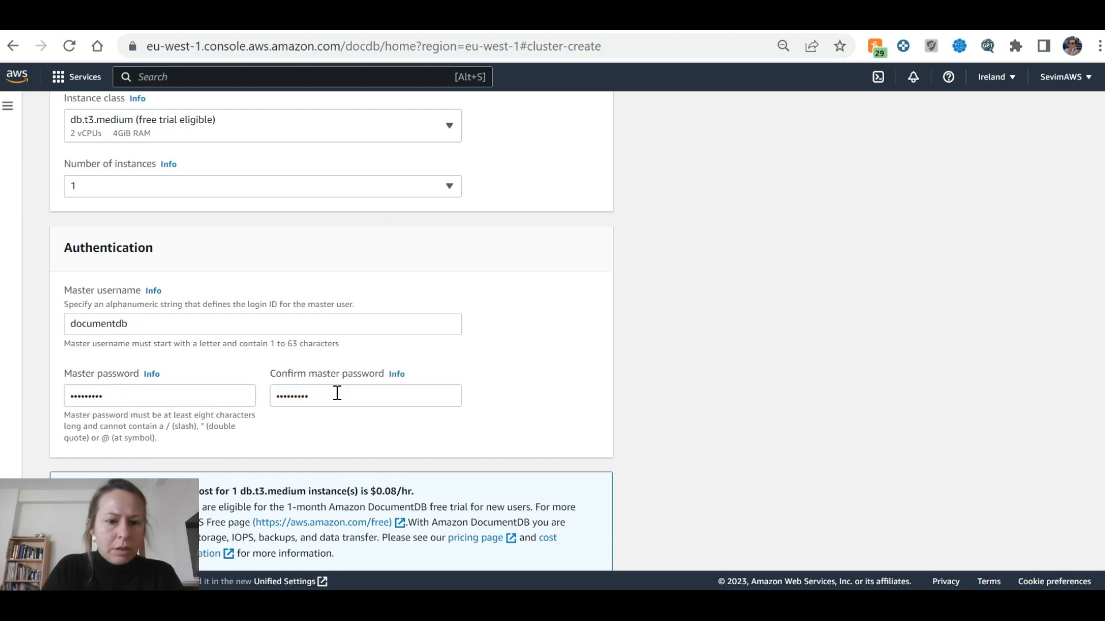
Compare the form against the tutorial's remaining cluster-creation steps
key(ctrl+Tab)
scroll(486, 395, down, 2)
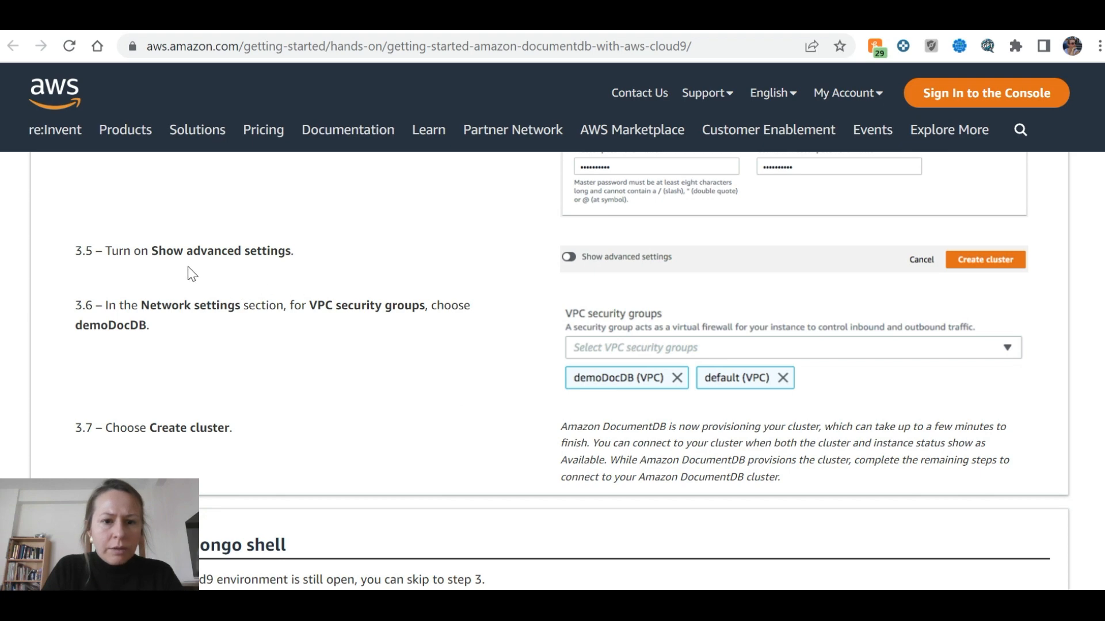
key(ctrl+shift+Tab)
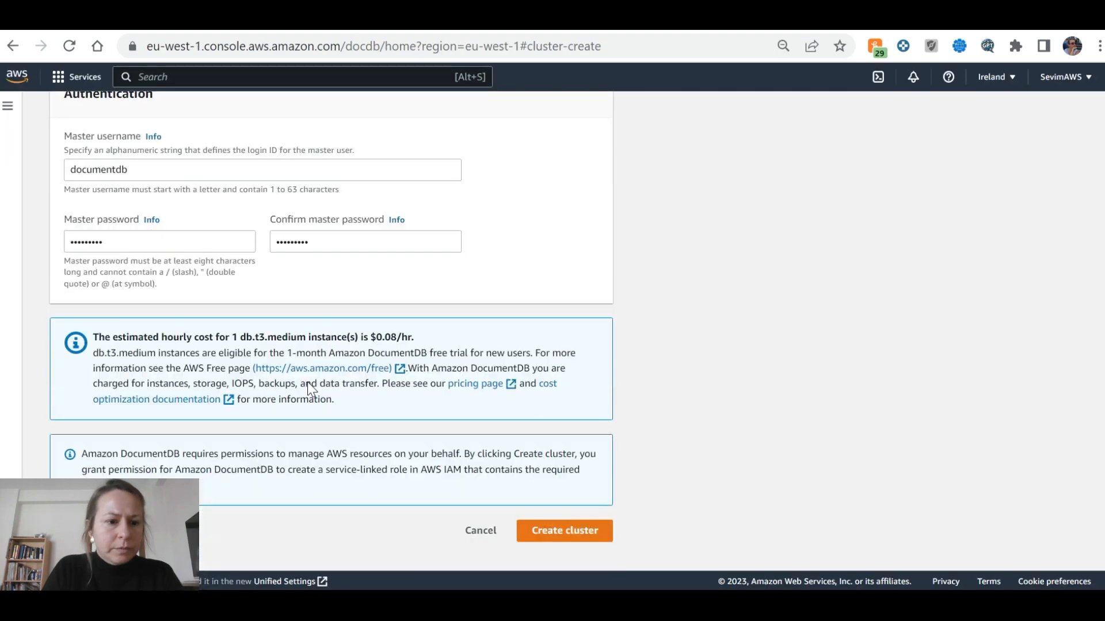
scroll(394, 370, up, 3)
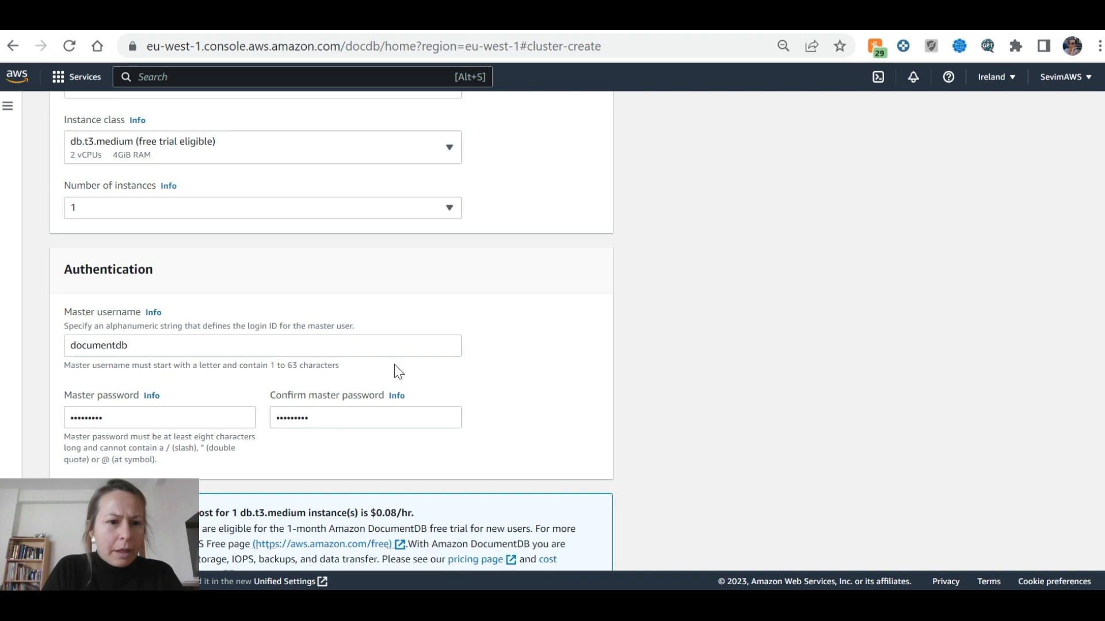
scroll(395, 369, up, 3)
scroll(395, 369, down, 6)
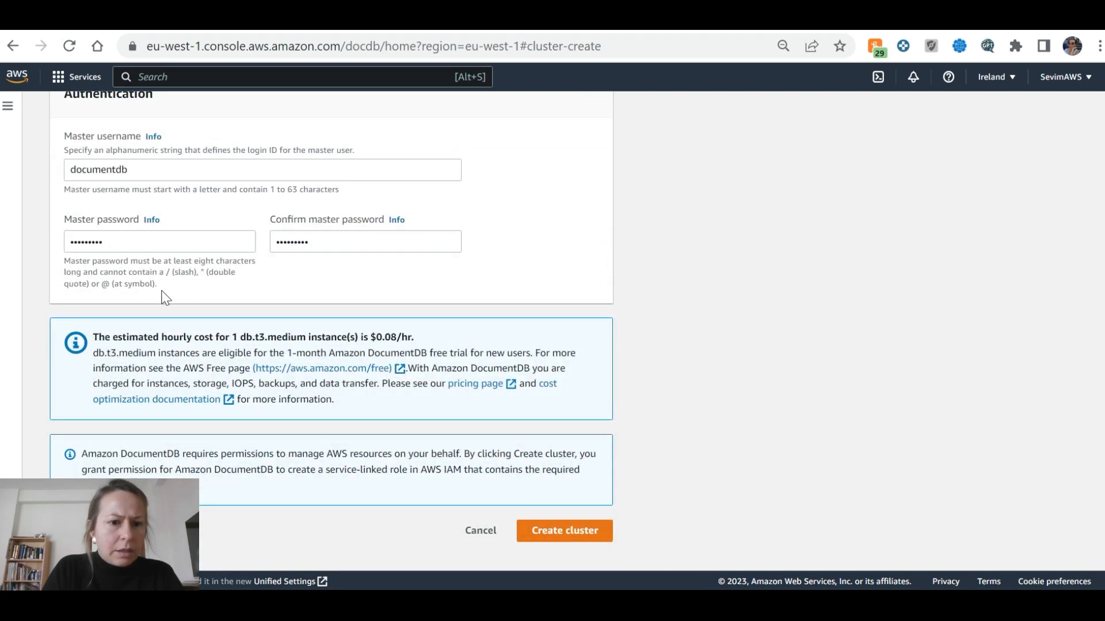
Review tutorial step 3.5 and look over the create-cluster page settings
key(ctrl+Tab)
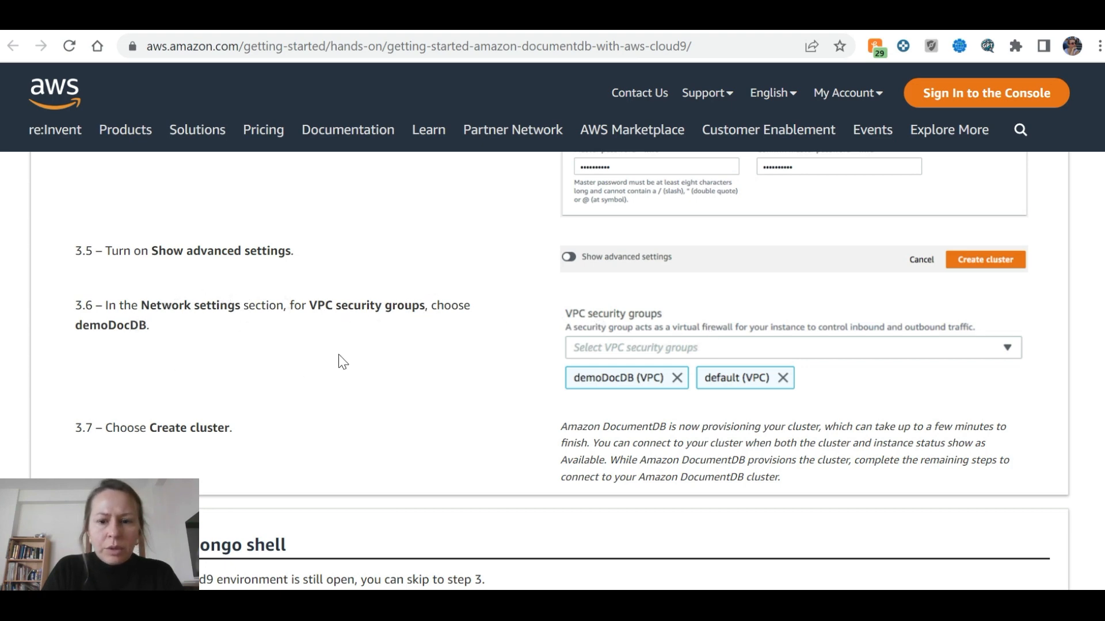
key(ctrl+Tab)
scroll(357, 376, up, 10)
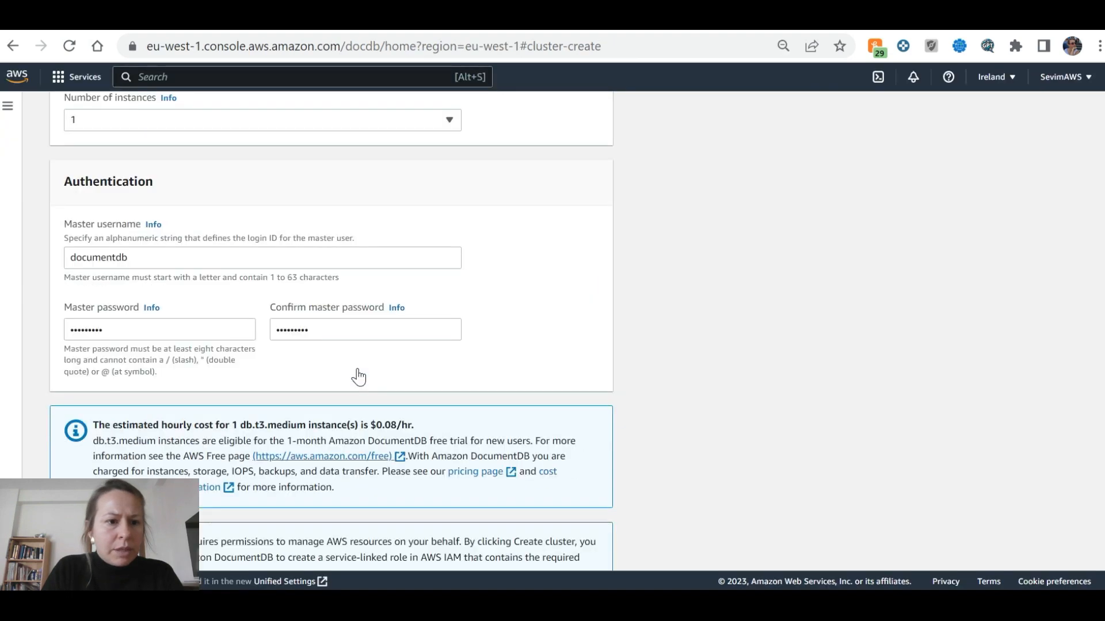
scroll(362, 376, down, 9)
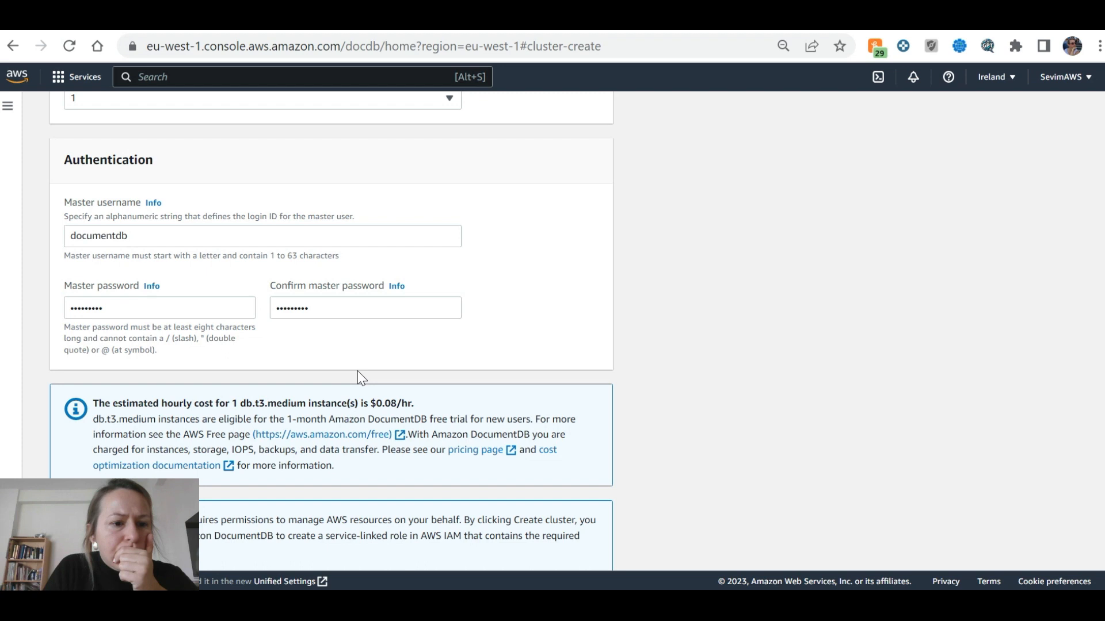
scroll(358, 375, down, 1)
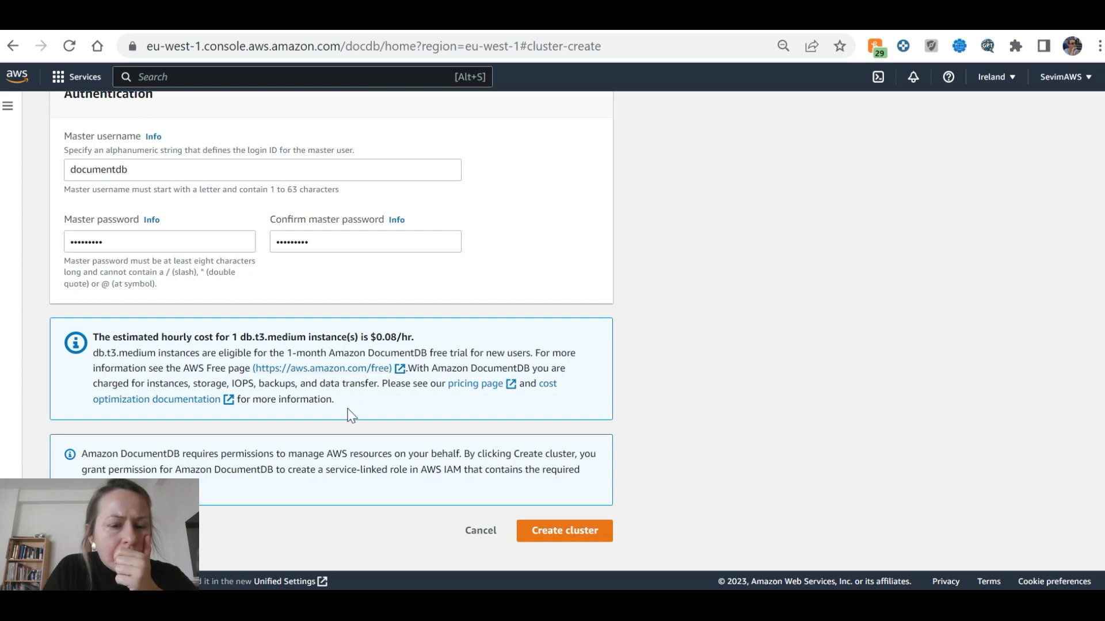
scroll(351, 414, up, 5)
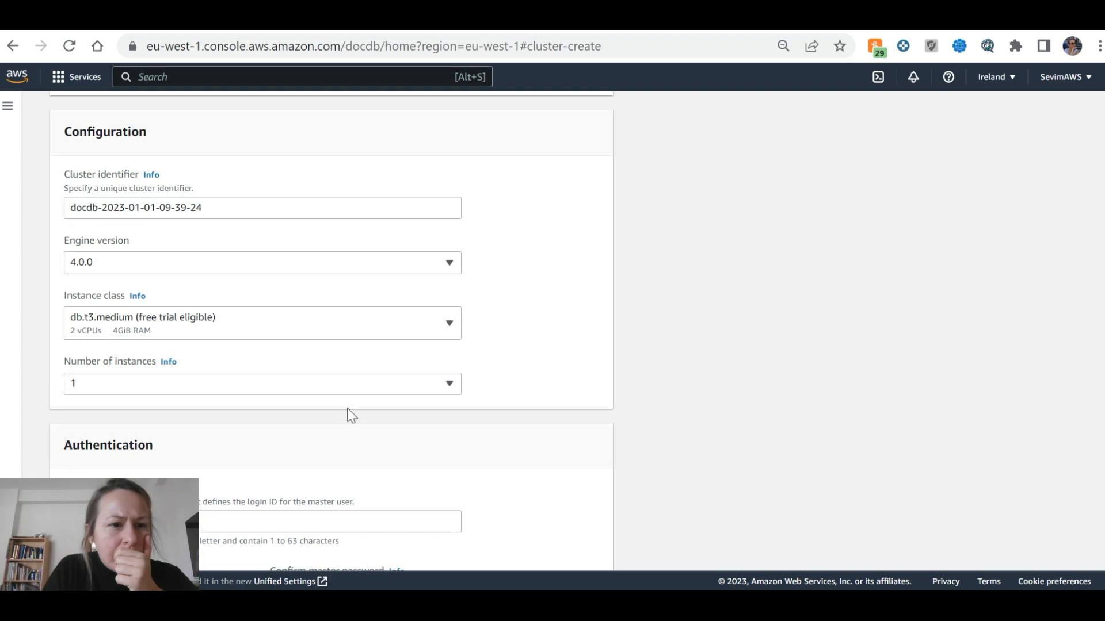
scroll(350, 414, up, 4)
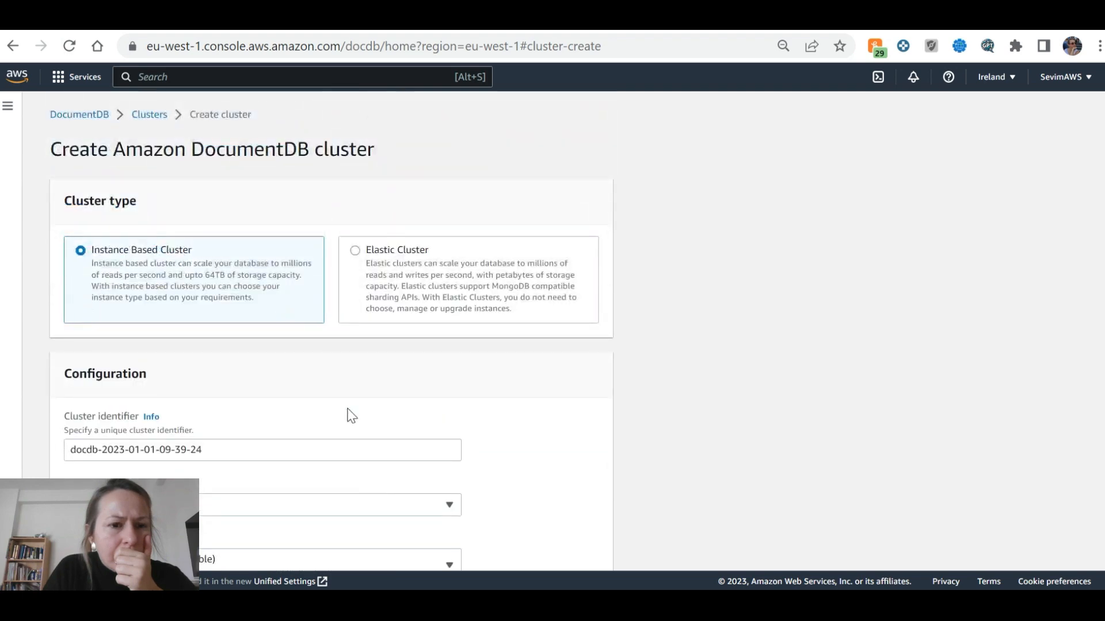
scroll(351, 416, down, 9)
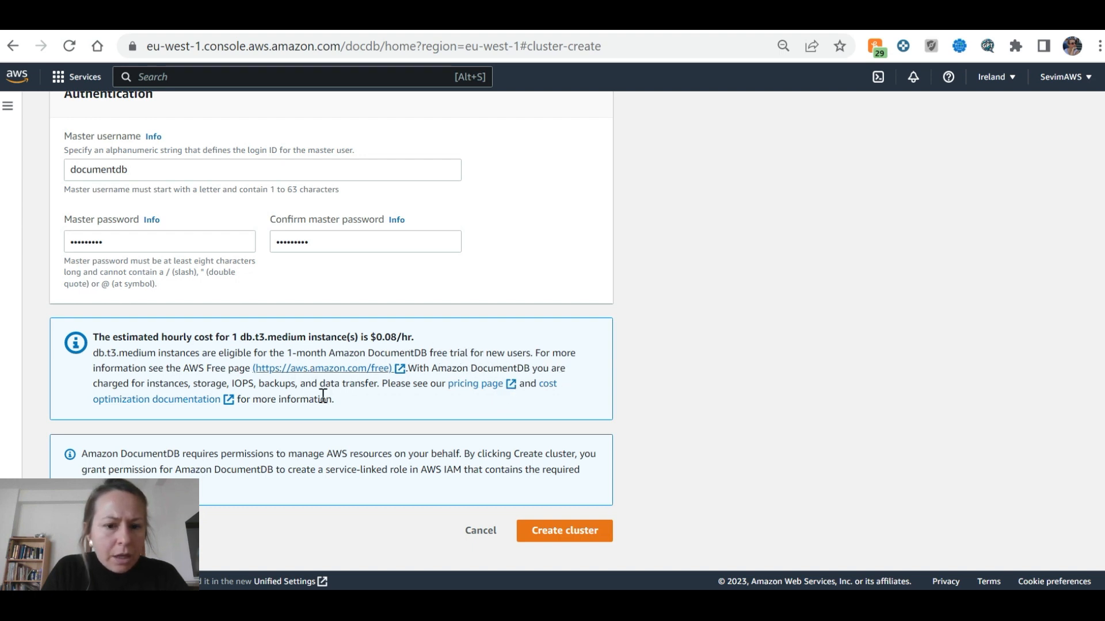
Recheck the tutorial, then search the create-cluster page for 'adva'
key(ctrl+Tab)
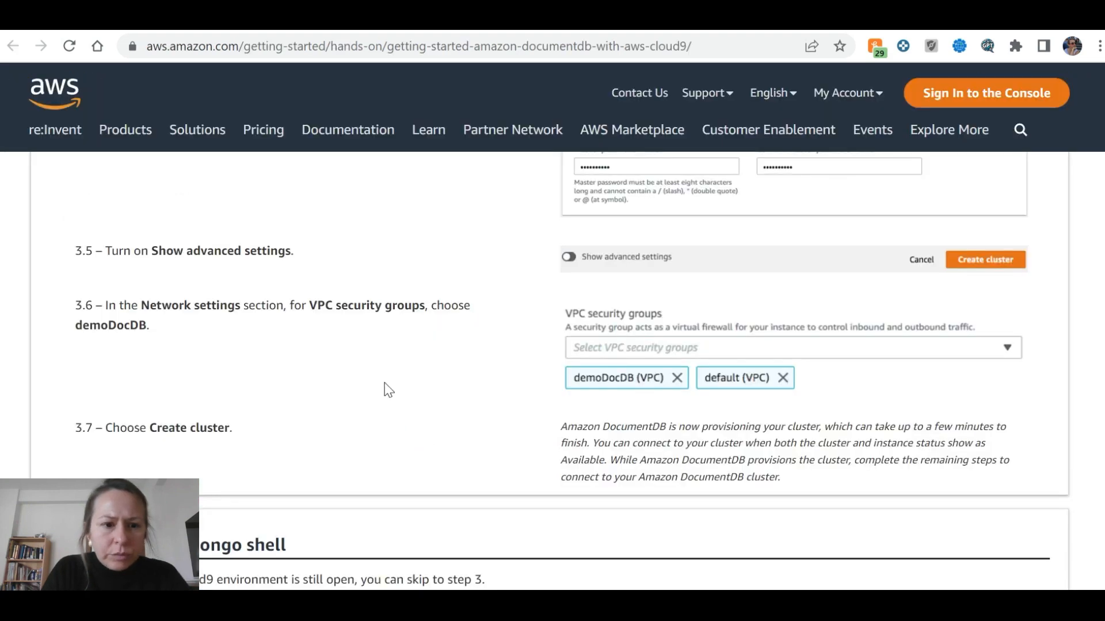
scroll(388, 390, up, 3)
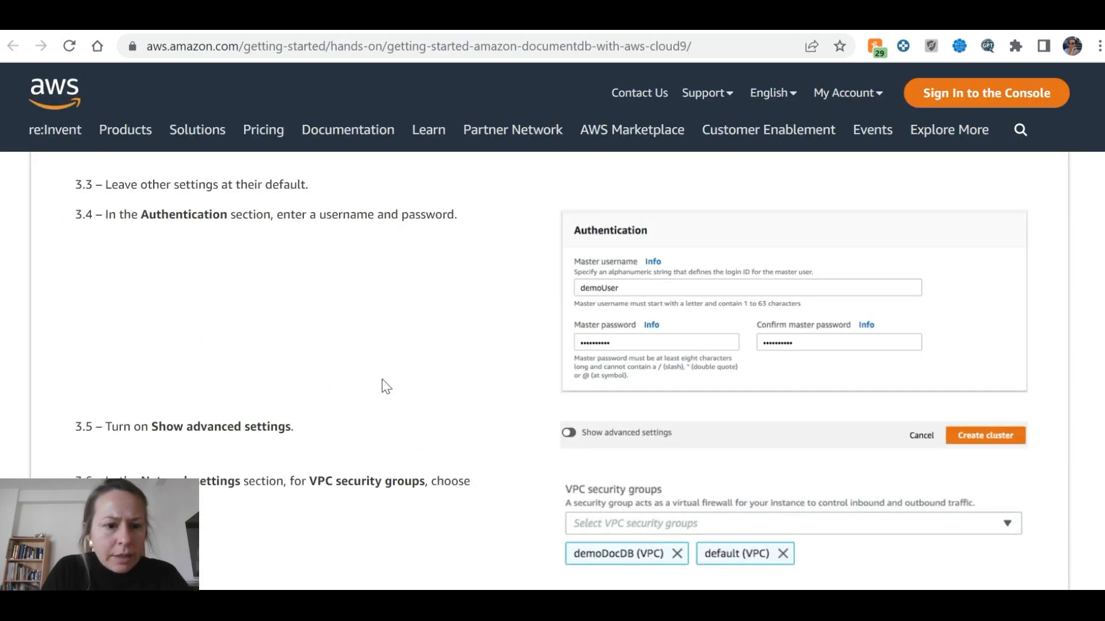
scroll(386, 386, down, 2)
key(ctrl+shift+Tab)
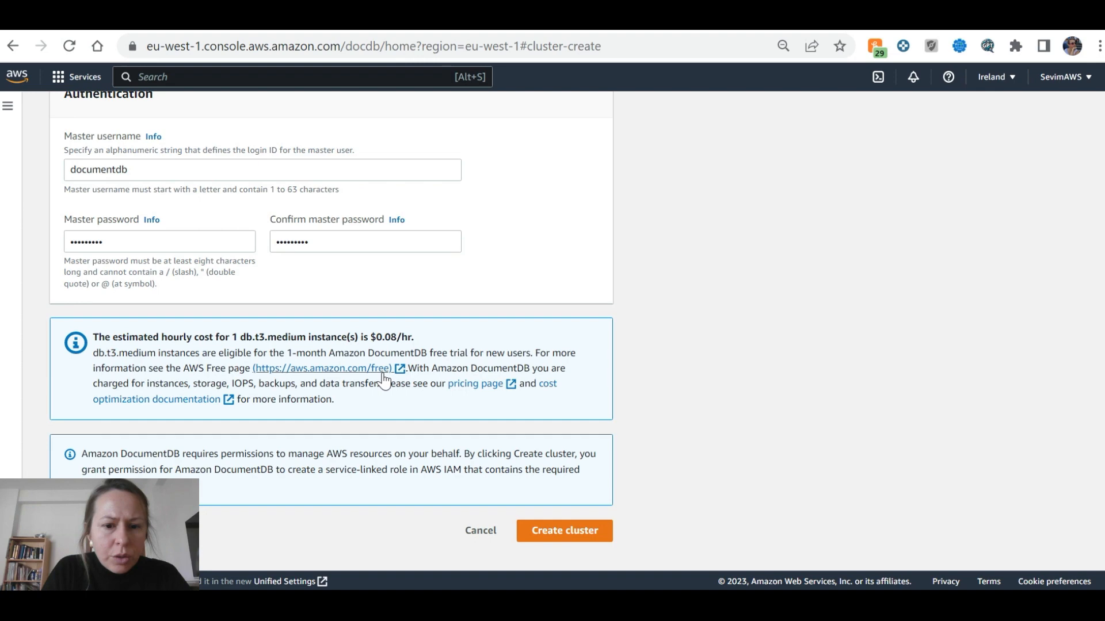
key(ctrl+f)
text(advance)
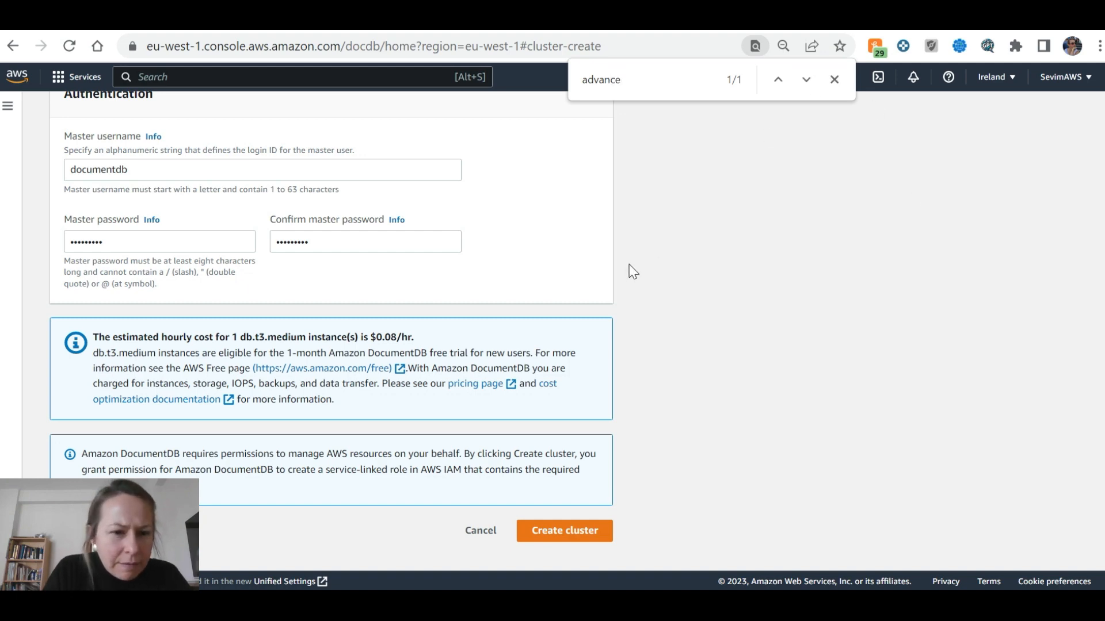
Extend the page search to 'advanced' and step through its matches
scroll(632, 272, up, 9)
scroll(636, 267, up, 1)
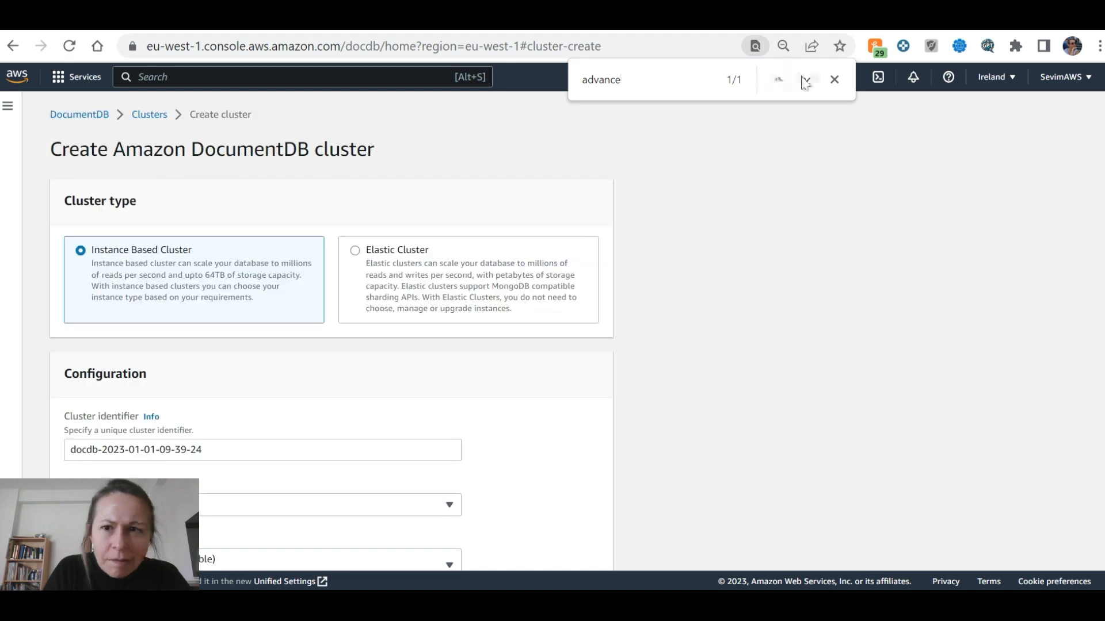
click(806, 81)
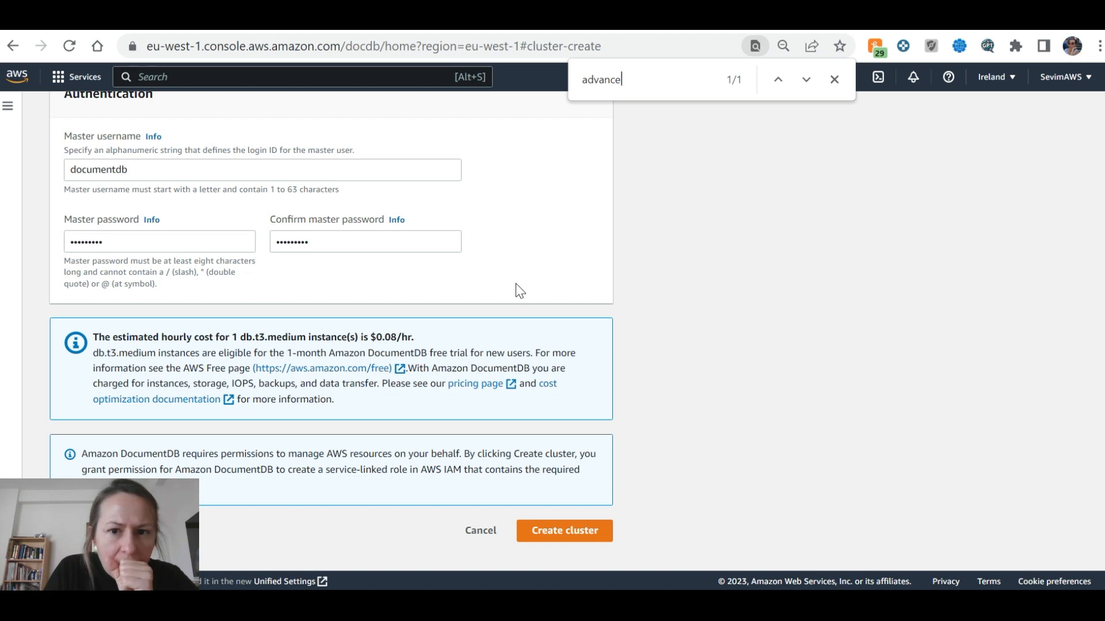
text(d)
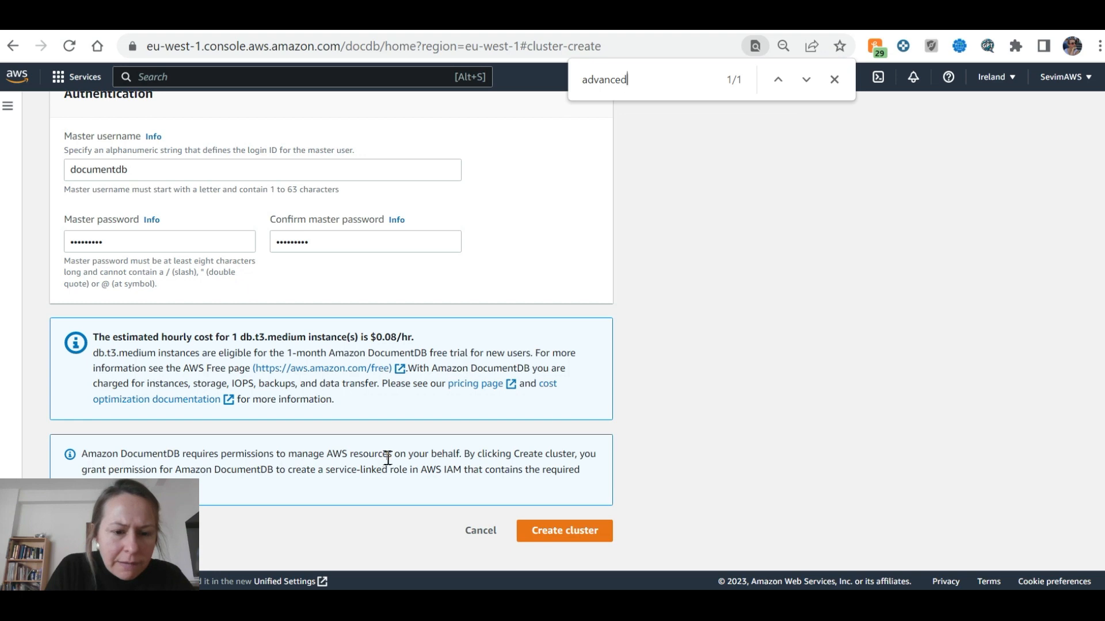
scroll(388, 459, up, 10)
scroll(388, 459, down, 10)
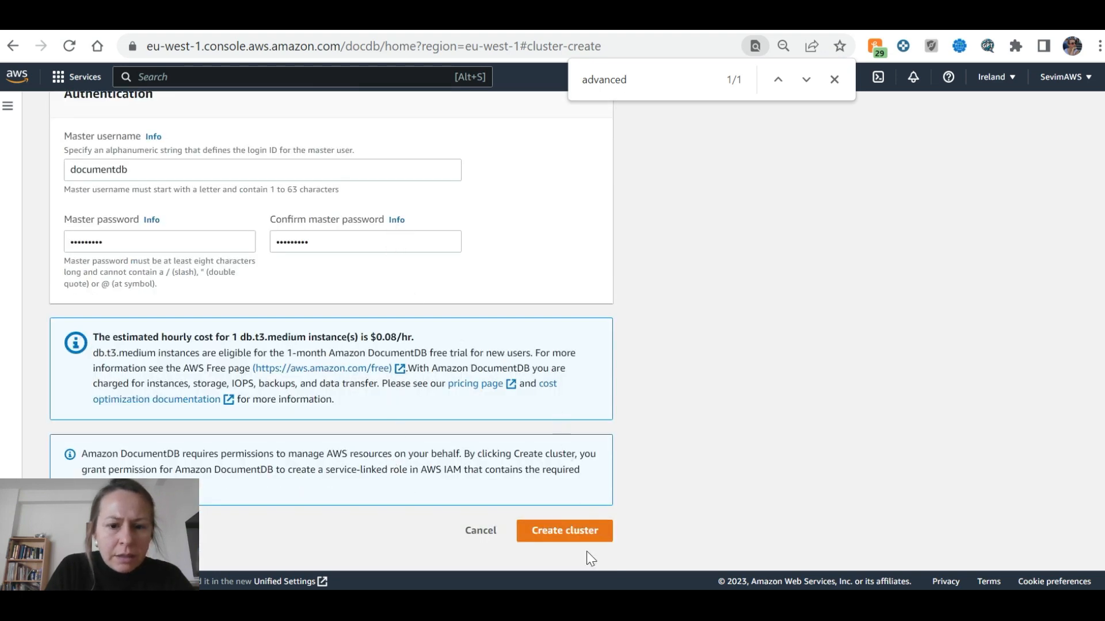
Recheck the tutorial's cluster-creation steps against the form
key(ctrl+Tab)
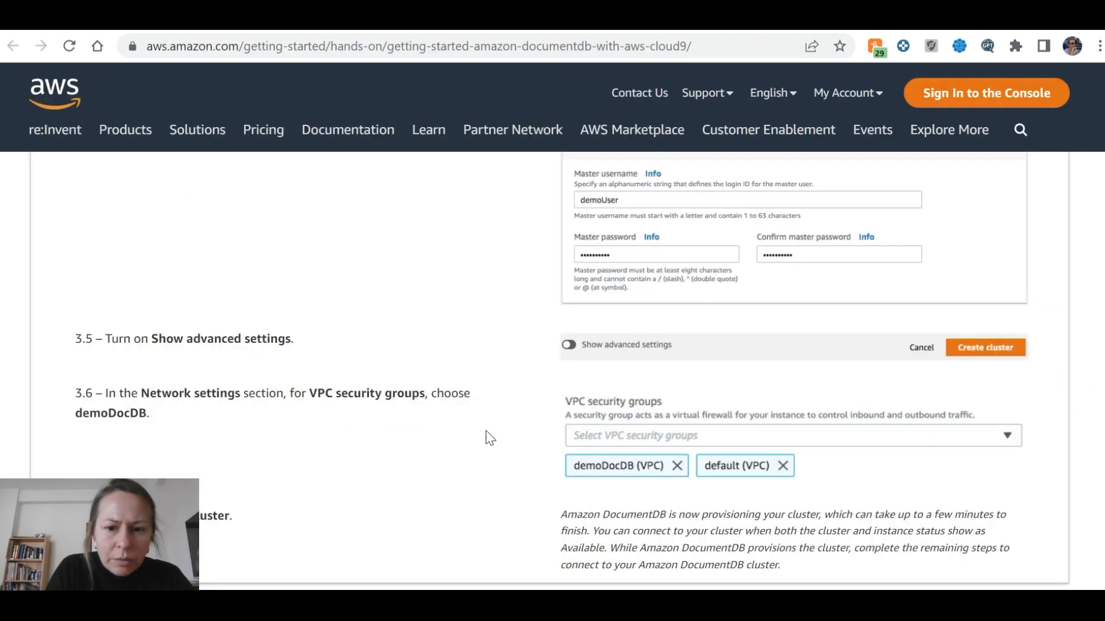
scroll(150, 424, down, 2)
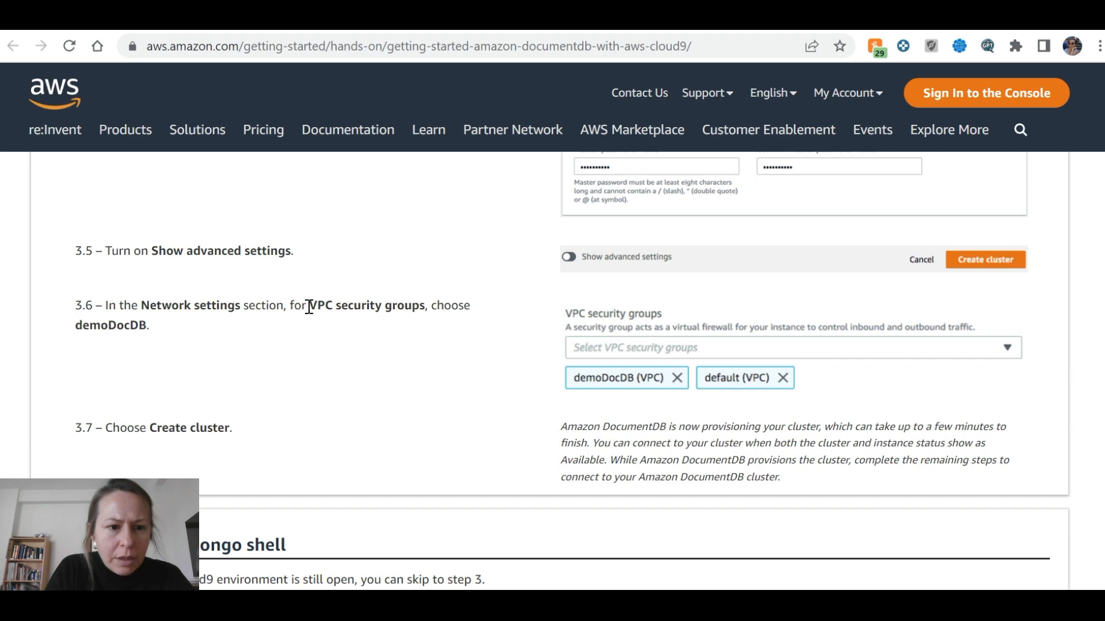
scroll(282, 313, down, 2)
scroll(612, 356, up, 5)
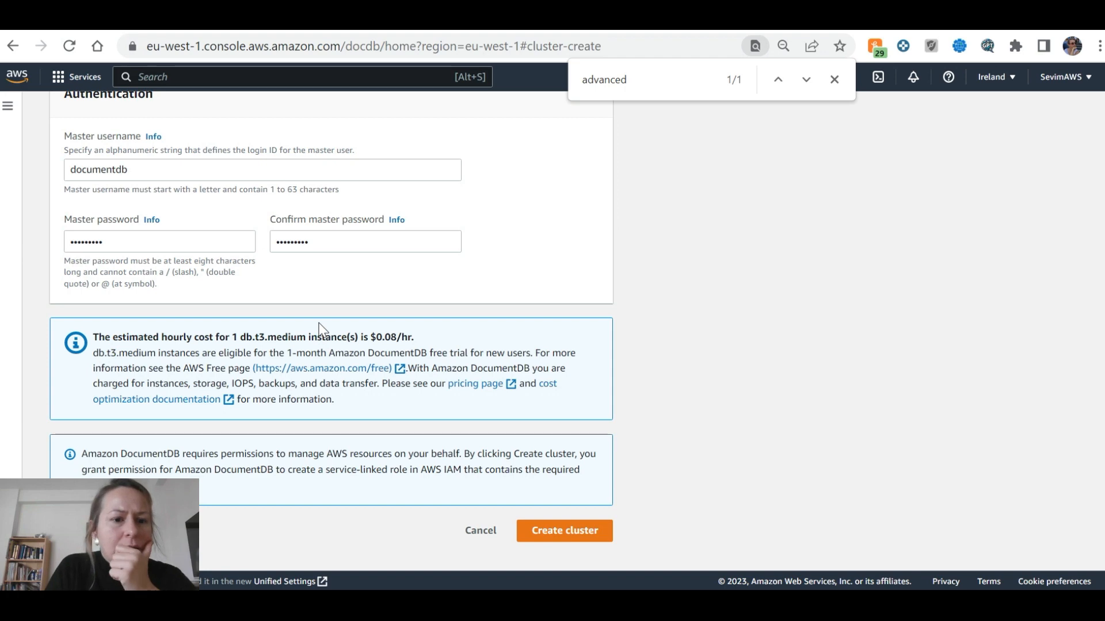
scroll(322, 330, up, 3)
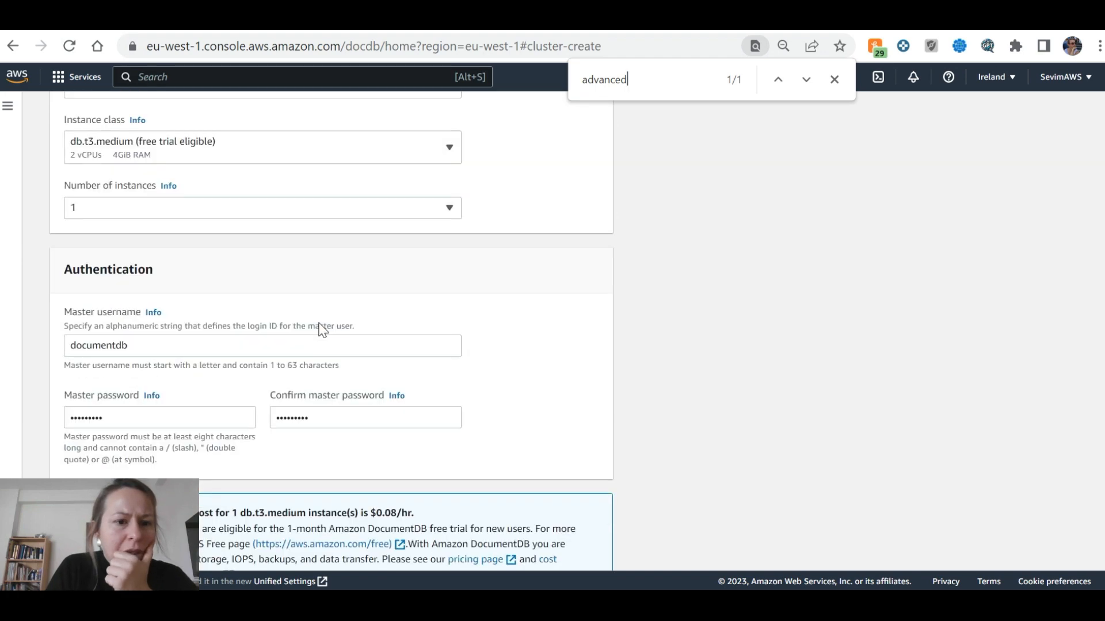
scroll(322, 331, up, 2)
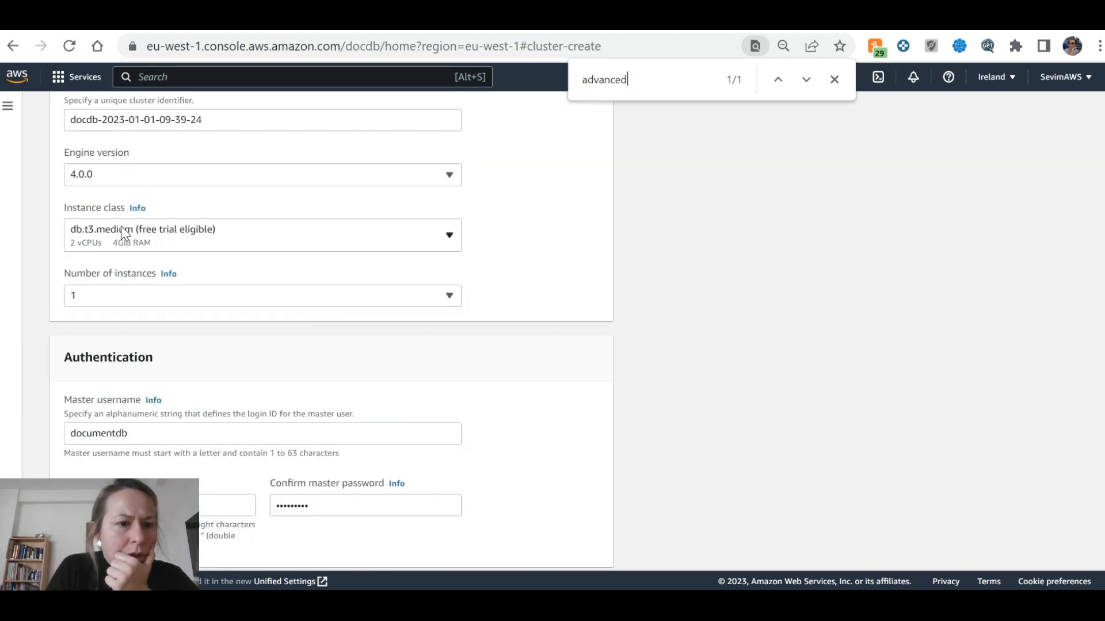
scroll(118, 219, up, 3)
Close the find bar and scroll down to the Create cluster button
click(831, 84)
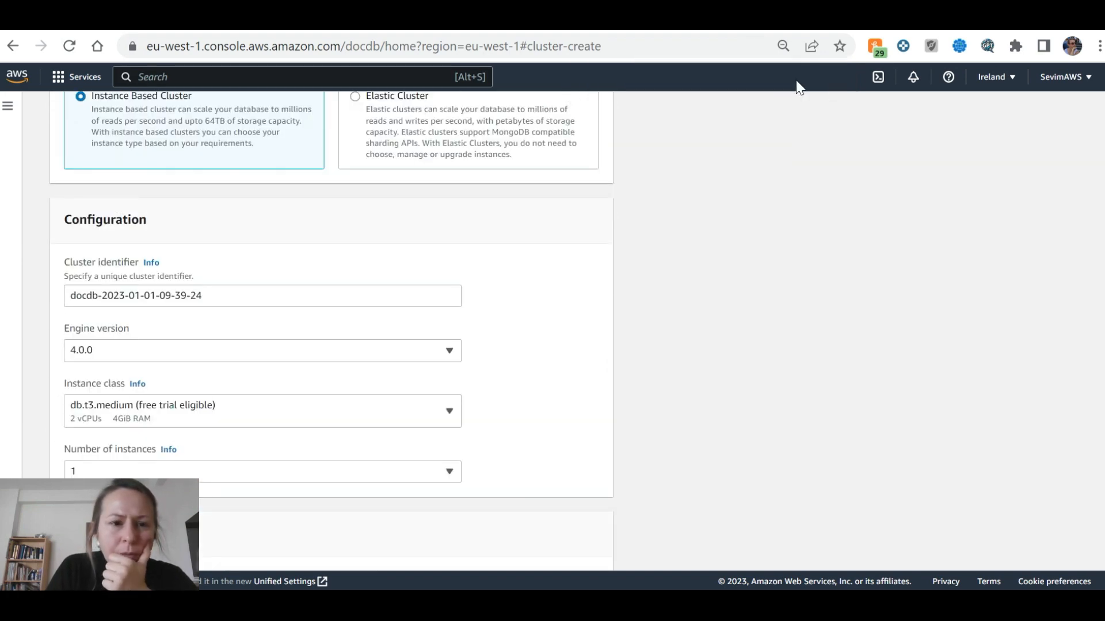
scroll(247, 299, up, 3)
scroll(276, 338, down, 3)
scroll(271, 332, up, 3)
scroll(141, 254, down, 5)
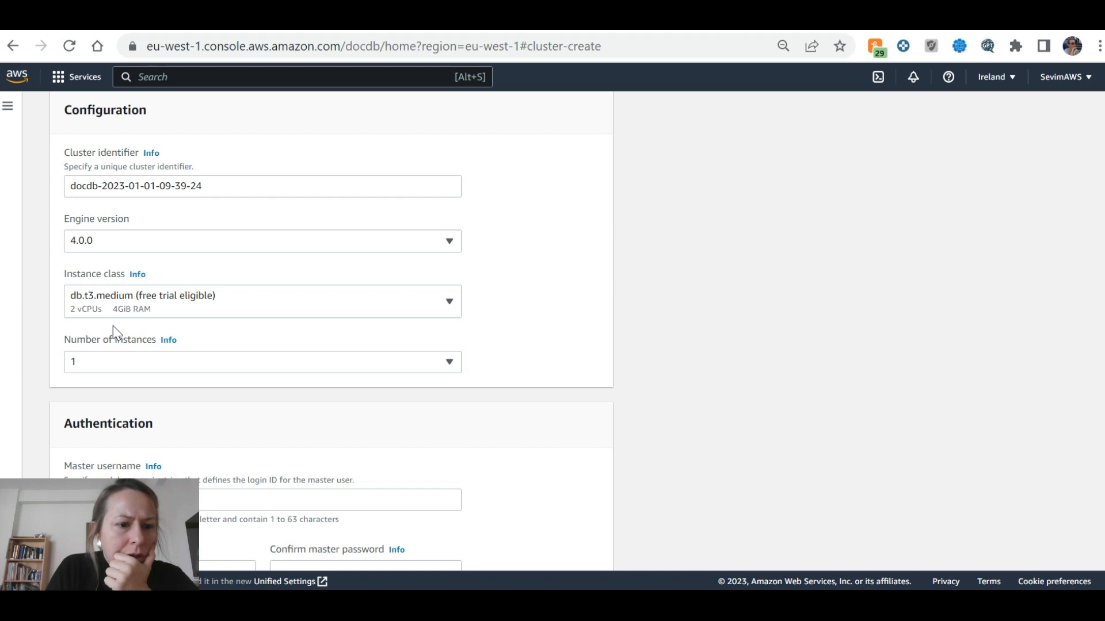
scroll(113, 326, down, 3)
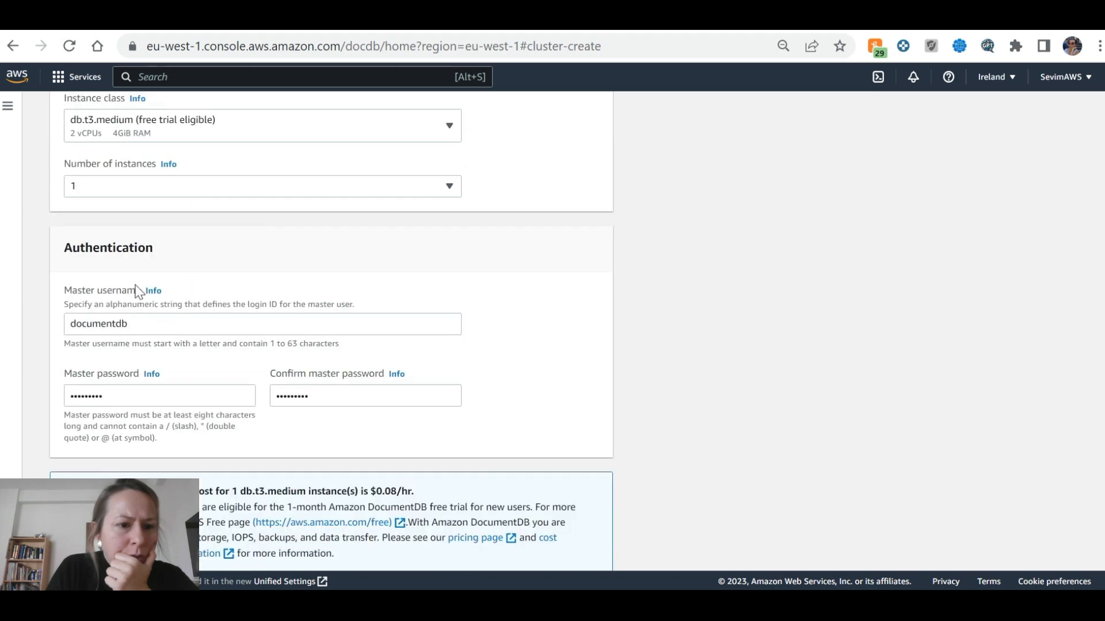
scroll(161, 294, down, 3)
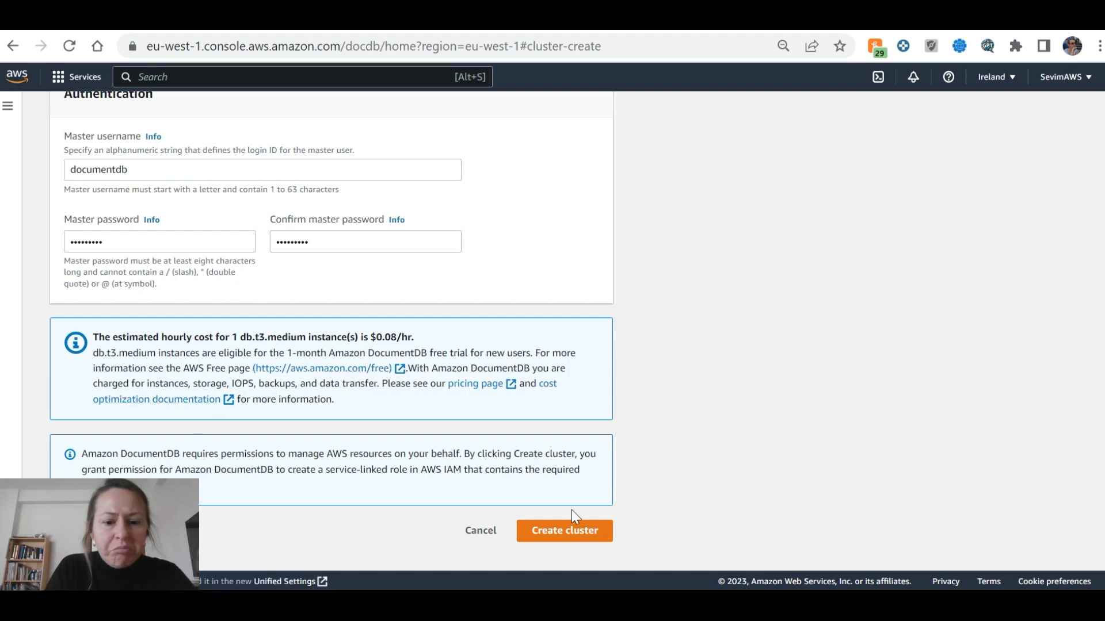
click(575, 542)
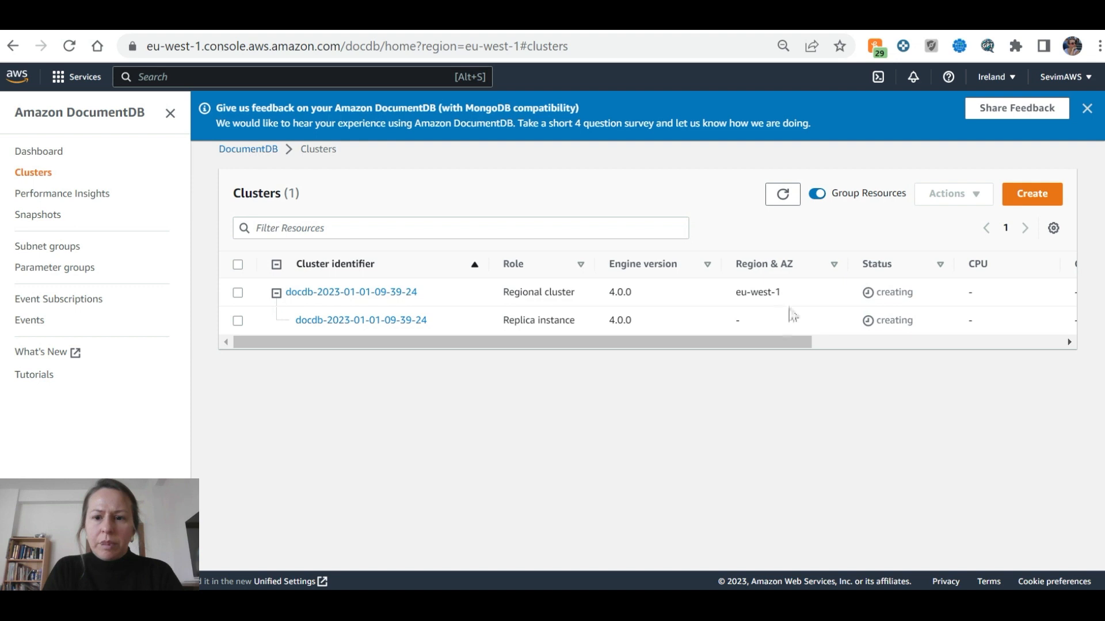
click(897, 340)
drag(895, 340, 557, 352)
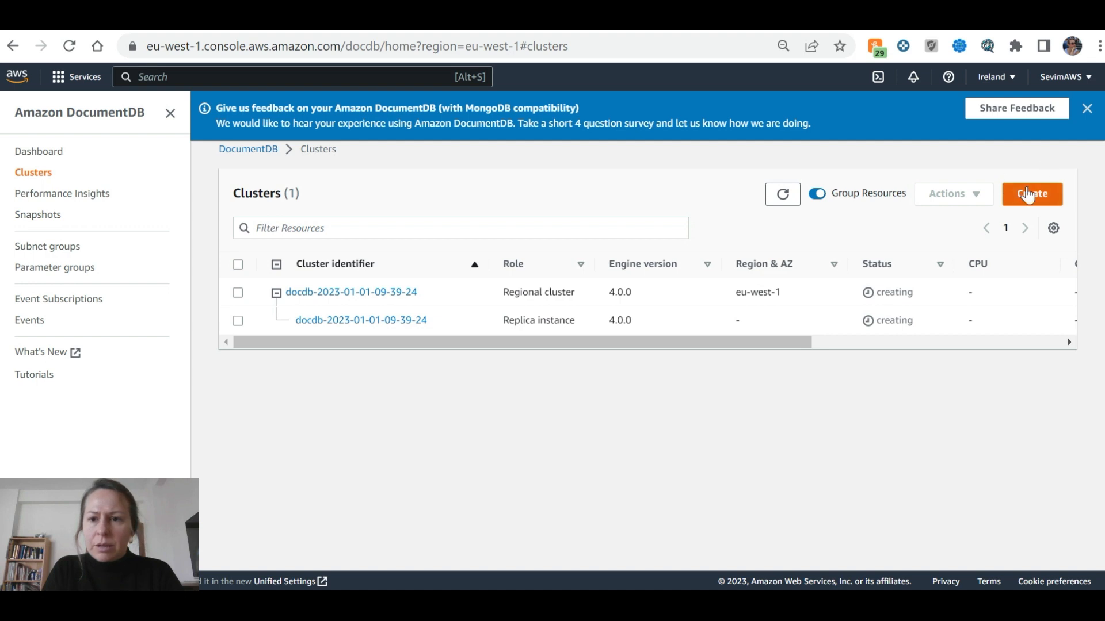
Select the replica instance and look at the Actions menu and list display preferences
click(237, 321)
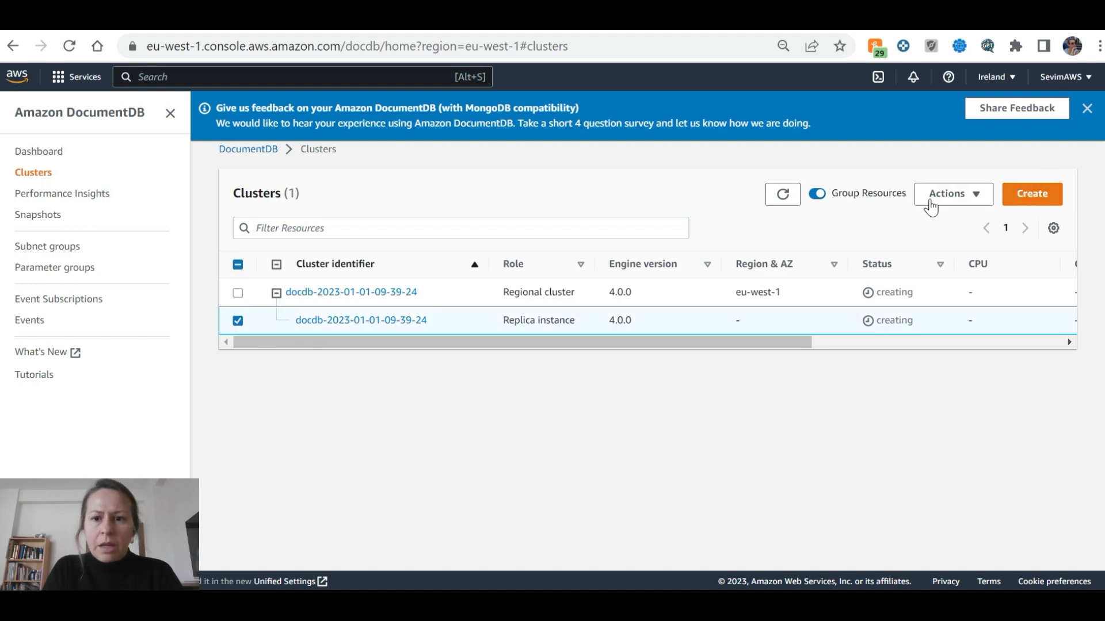
click(984, 200)
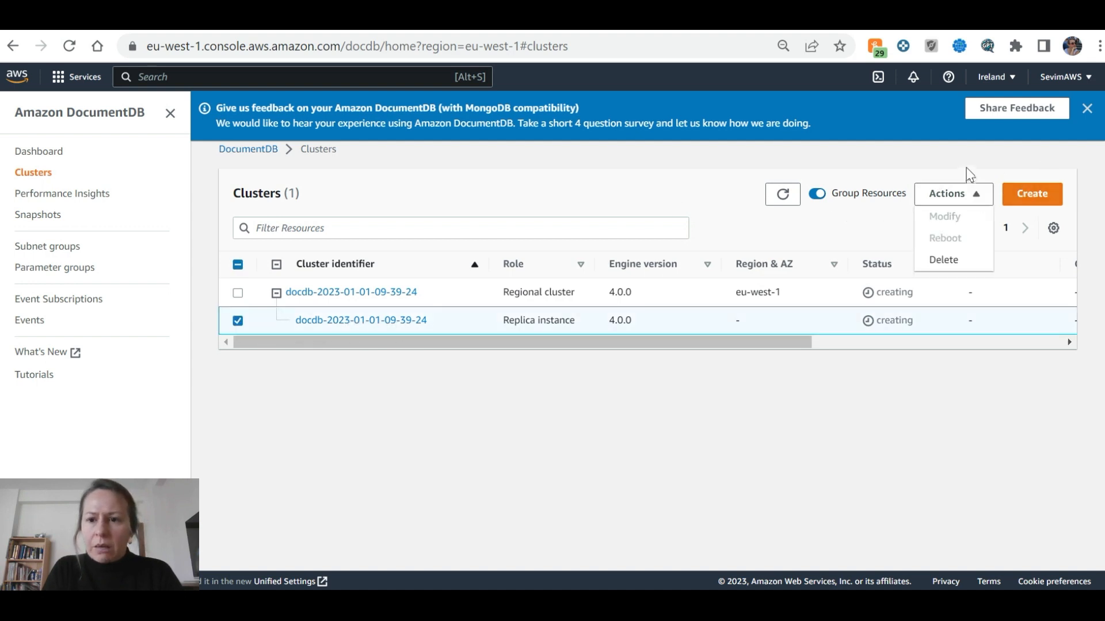
click(970, 174)
click(1052, 229)
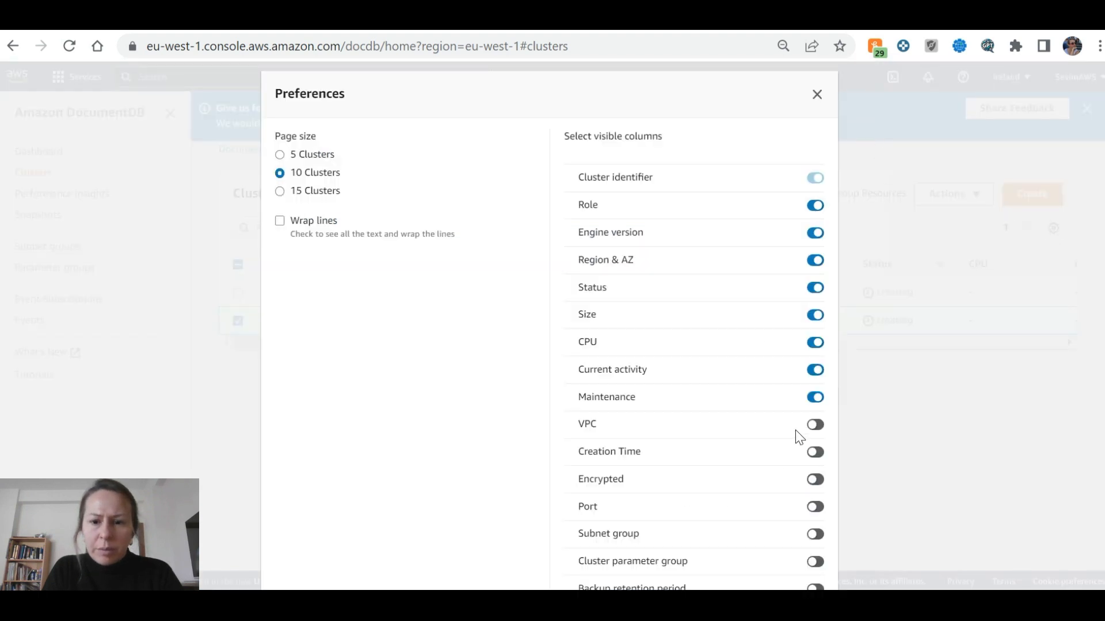
click(817, 94)
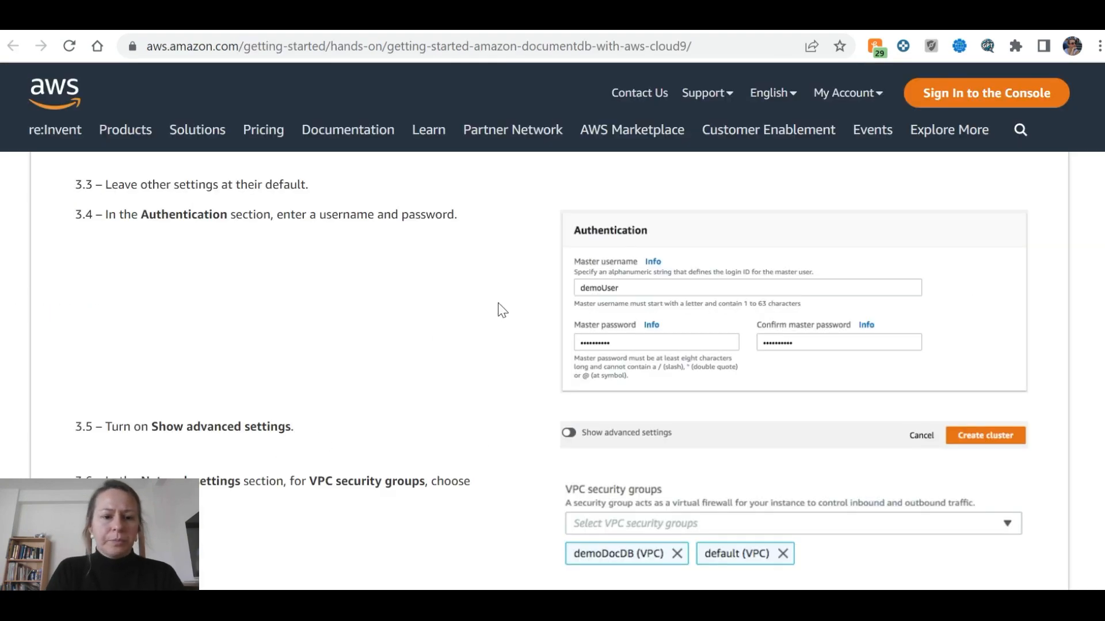
Read through the tutorial's mongo shell section, then go back to the DocumentDB Clusters list
scroll(472, 330, down, 5)
scroll(471, 331, down, 3)
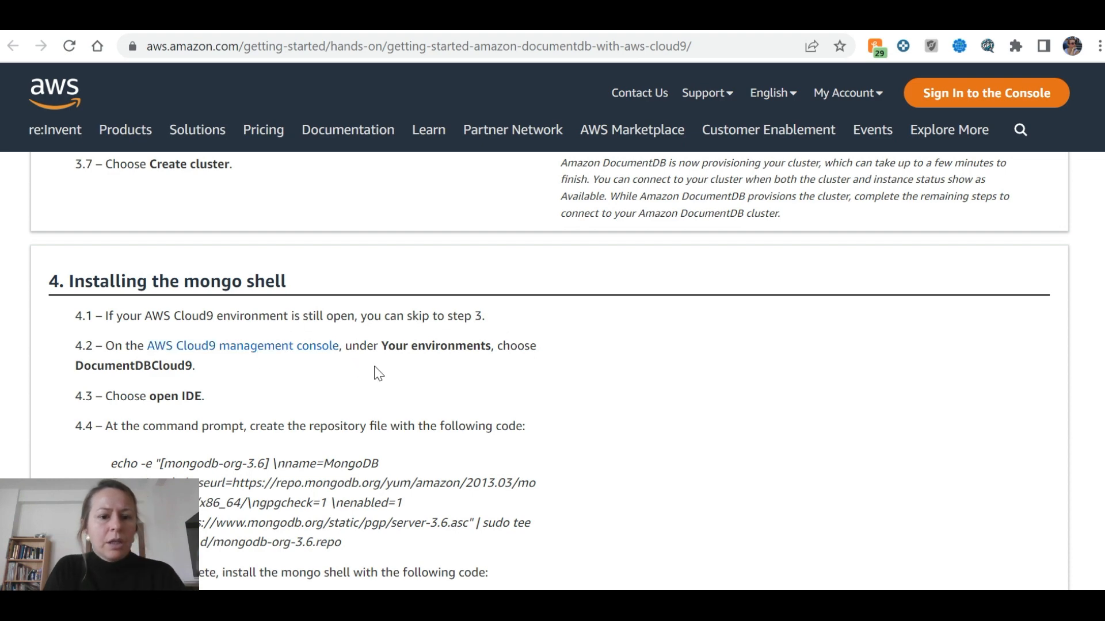
scroll(379, 374, down, 1)
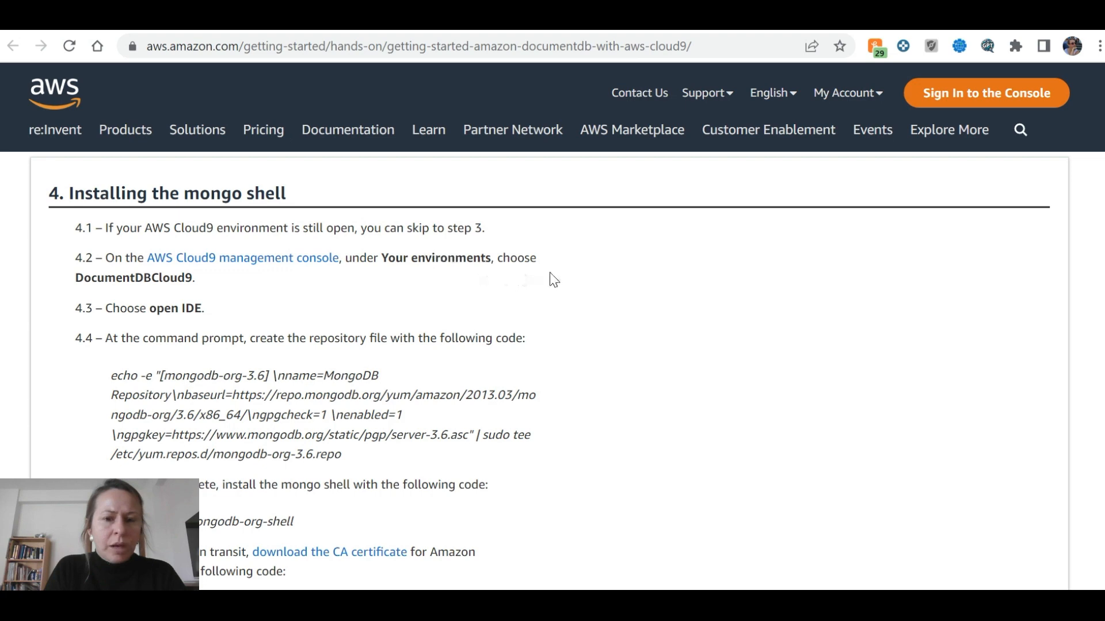
click(242, 22)
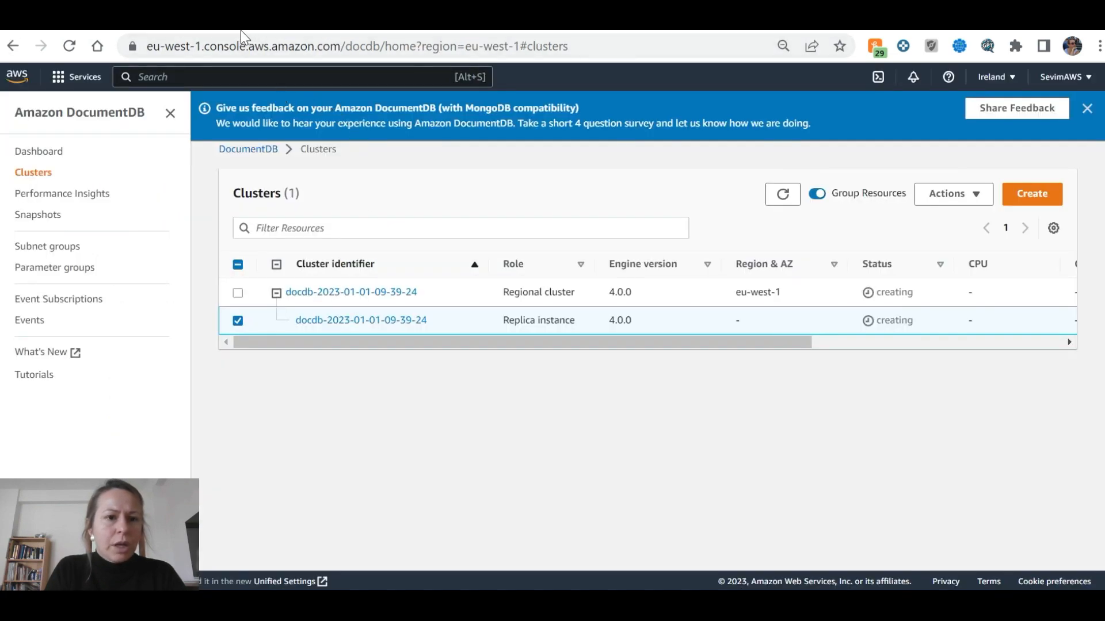
Search the console for 'cloud9' and open Cloud9 in a new tab
click(165, 77)
text(c)
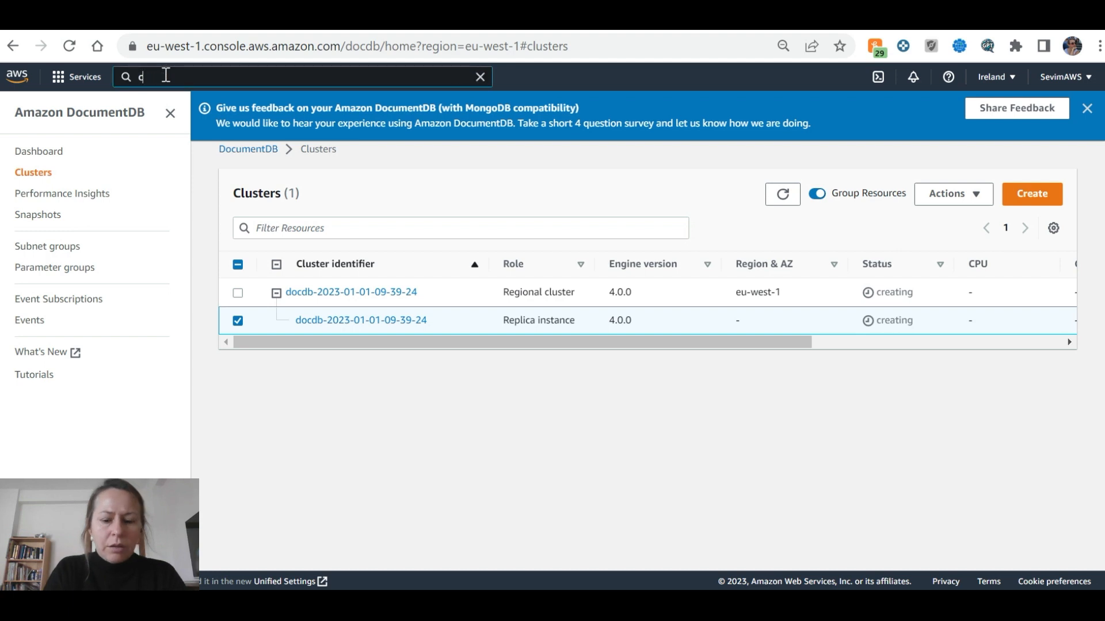
text(loud9)
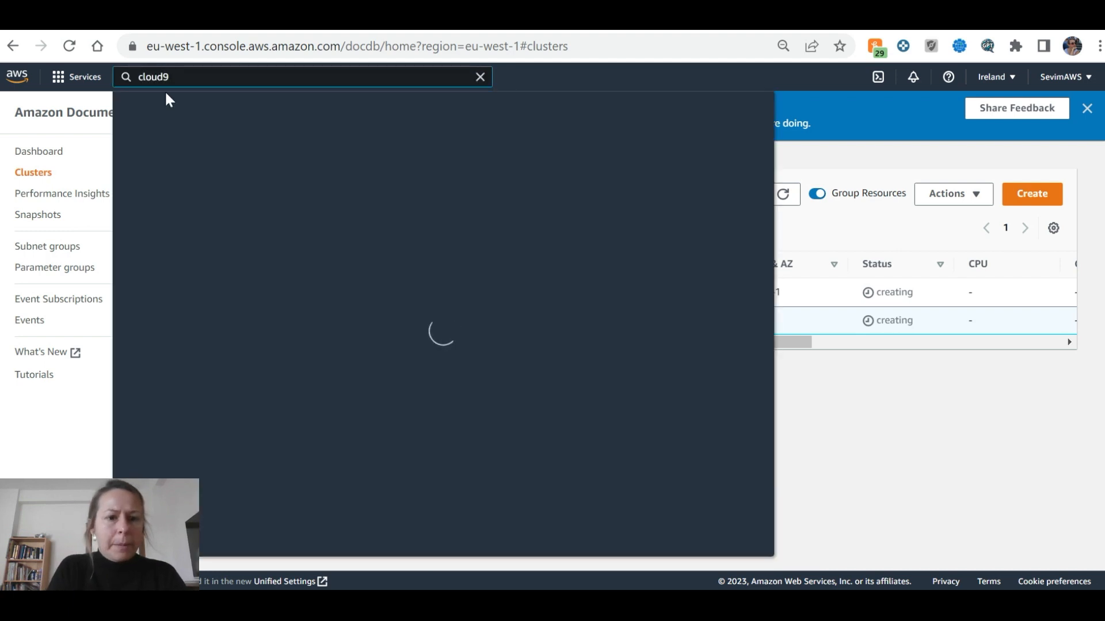
right_click(362, 198)
click(413, 197)
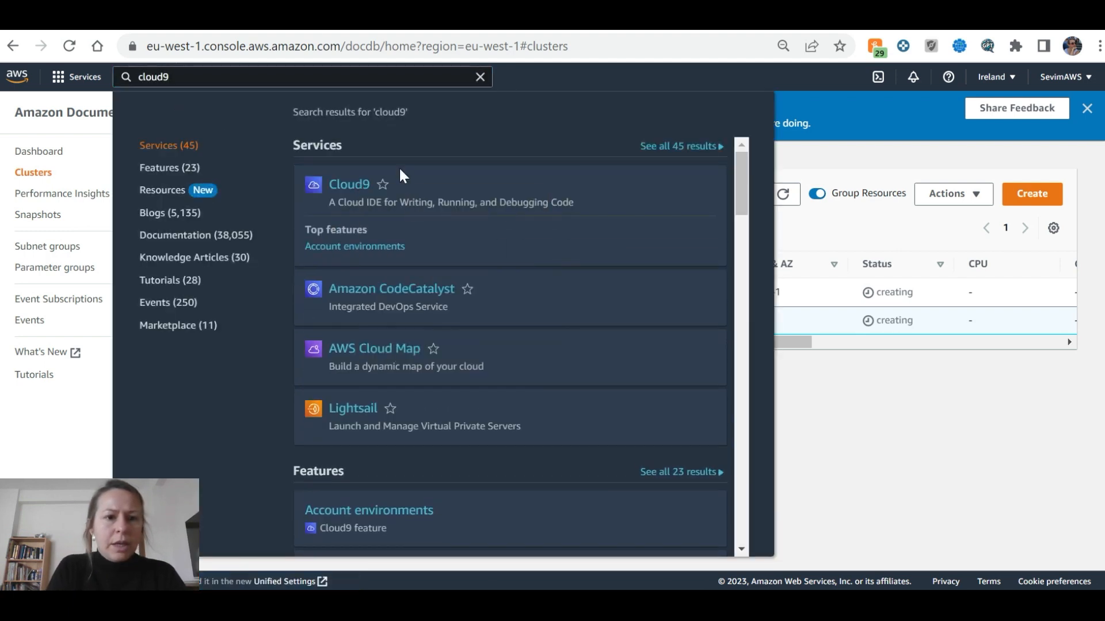
click(293, 26)
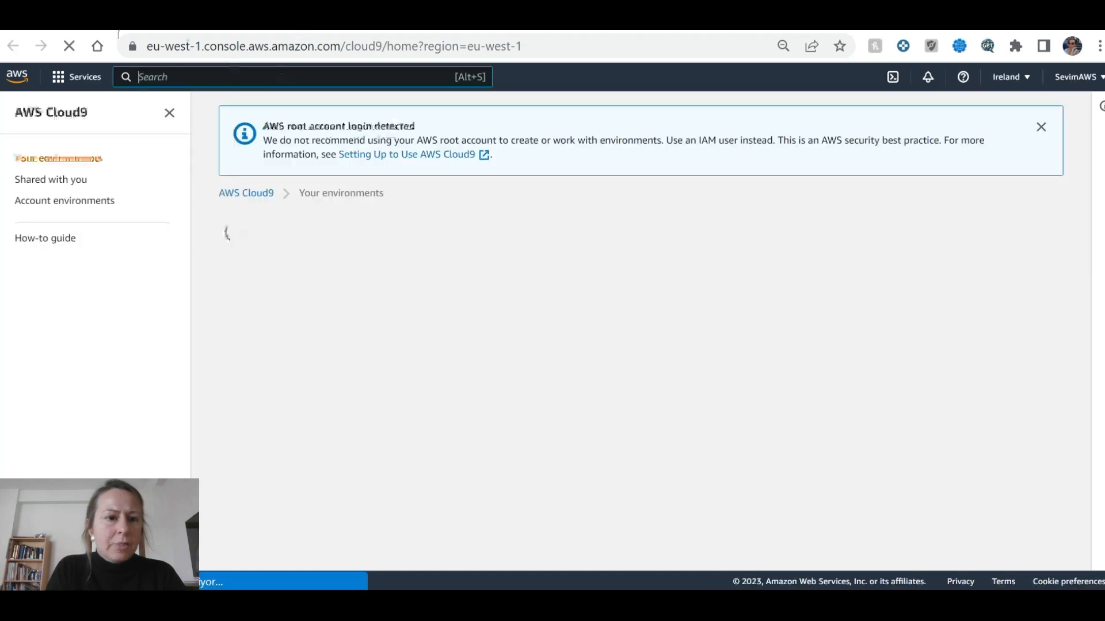
click(218, 24)
click(803, 162)
click(375, 26)
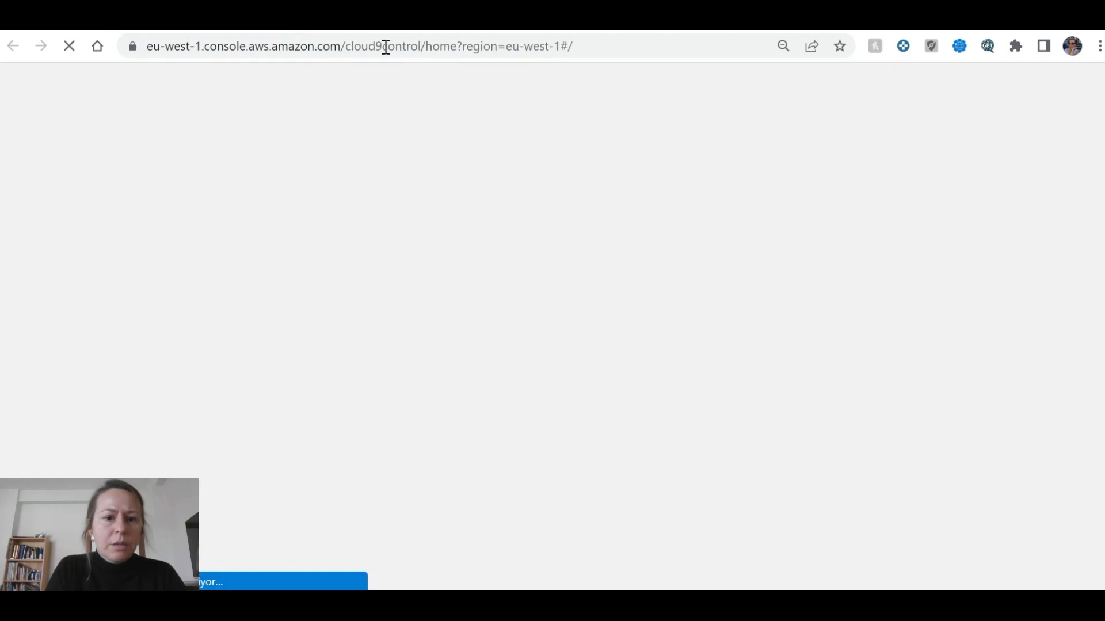
Select the DocumentDBCloud9 environment and open its IDE
click(149, 26)
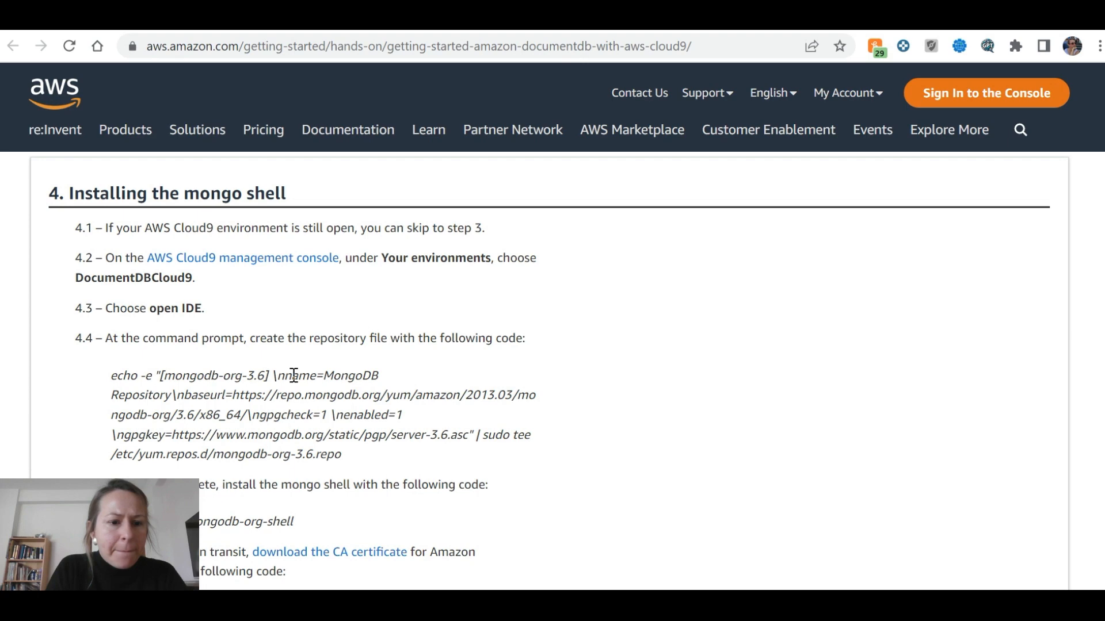
key(ctrl+Tab)
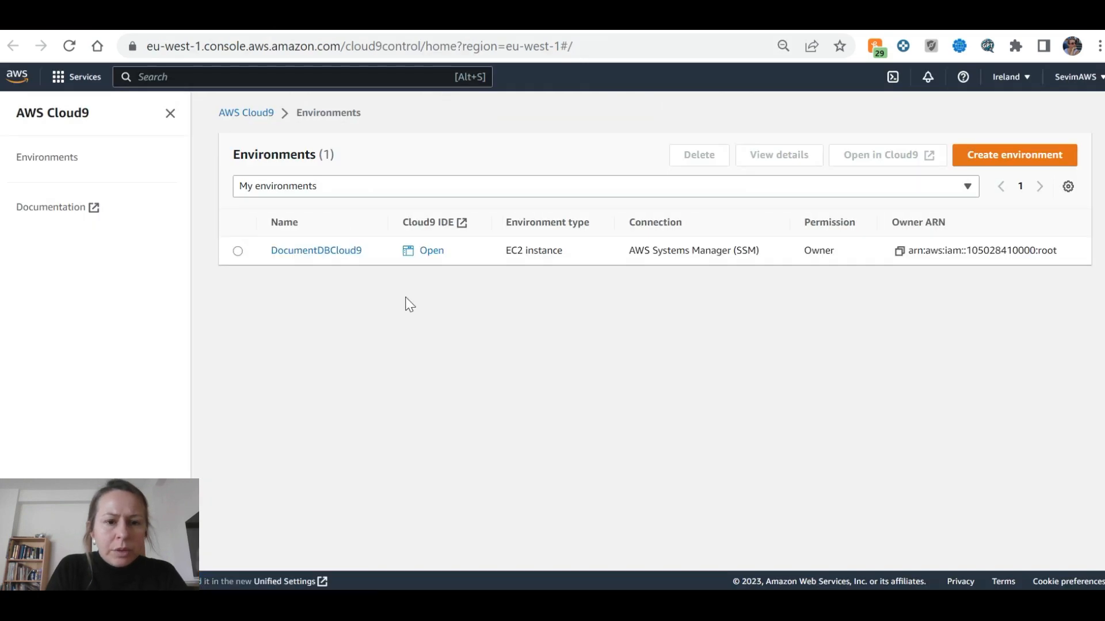
click(238, 252)
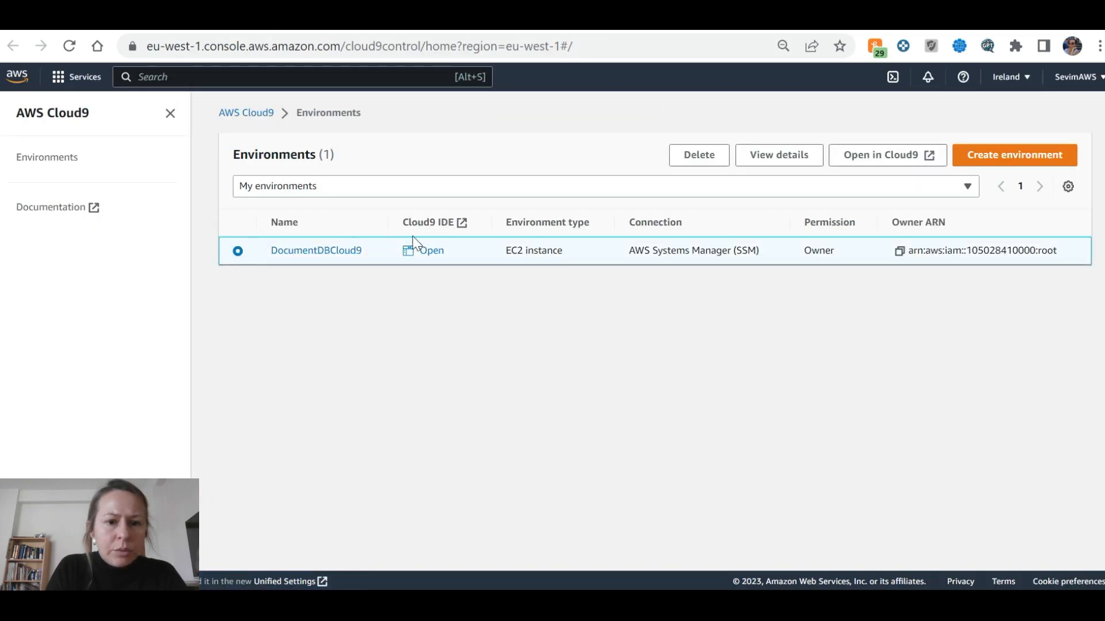
click(432, 251)
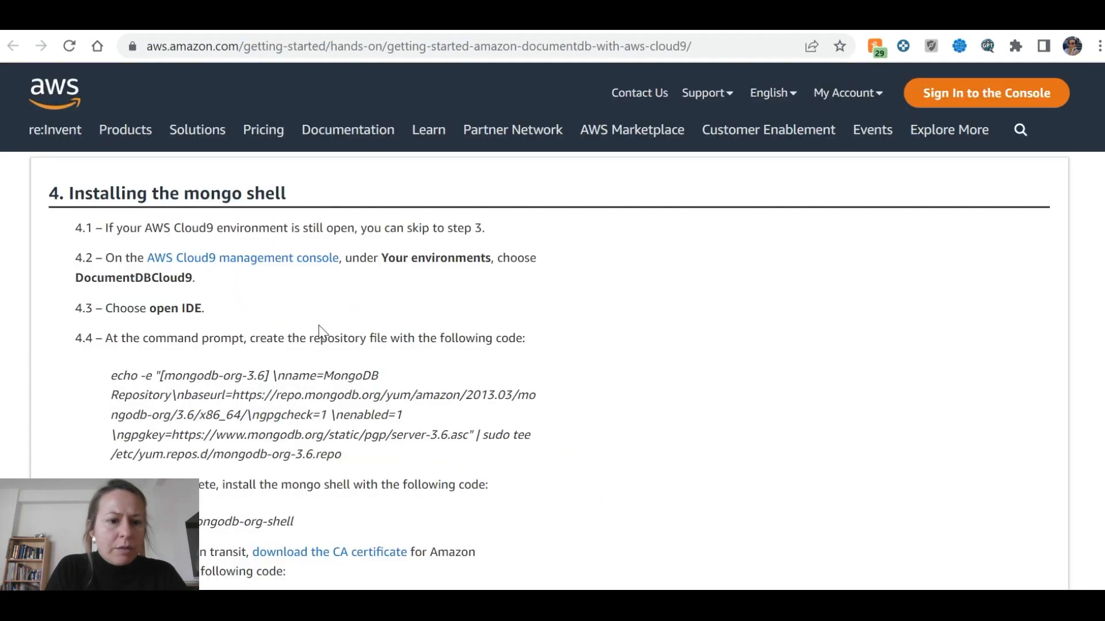
Copy the tutorial's step 4.4 echo command for the MongoDB repository file and switch to Cloud9
scroll(320, 332, down, 2)
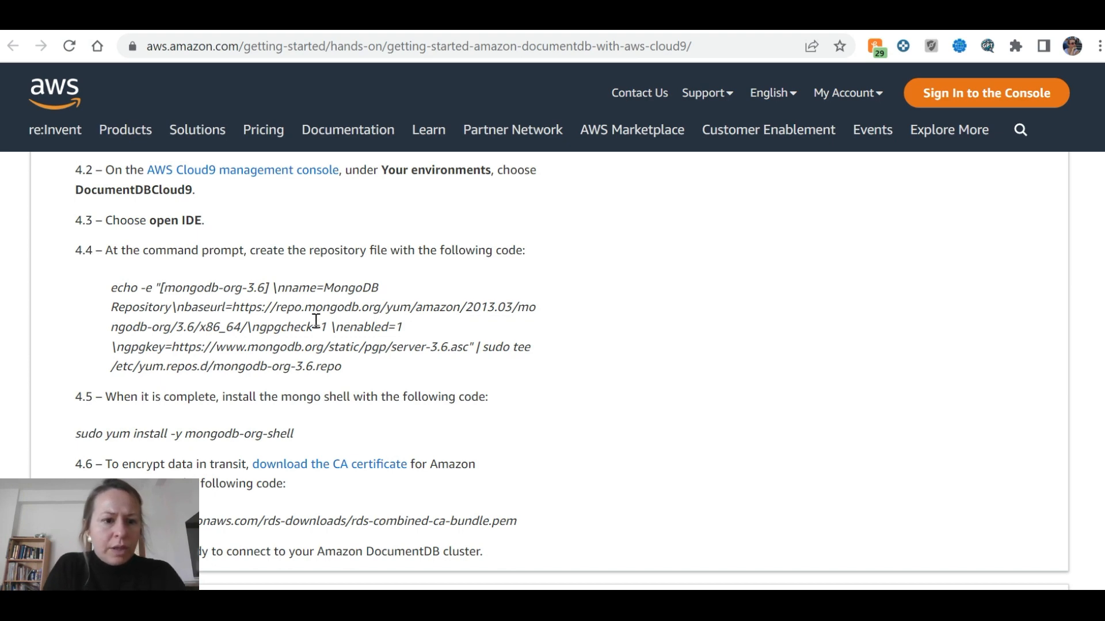
drag(111, 287, 367, 372)
key(ctrl+c)
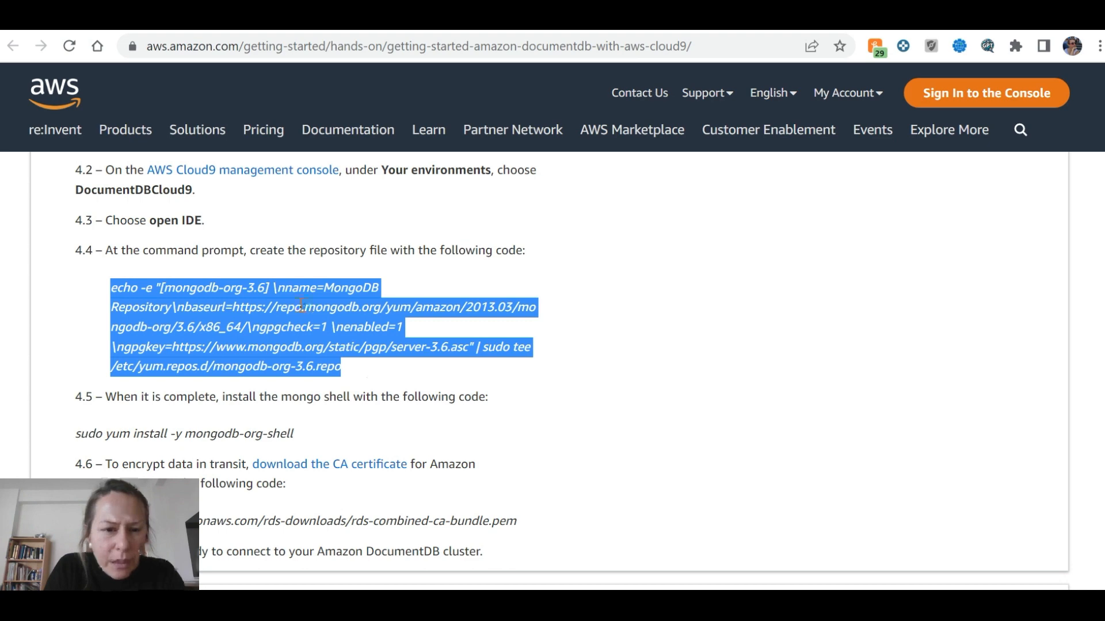
key(alt+Tab)
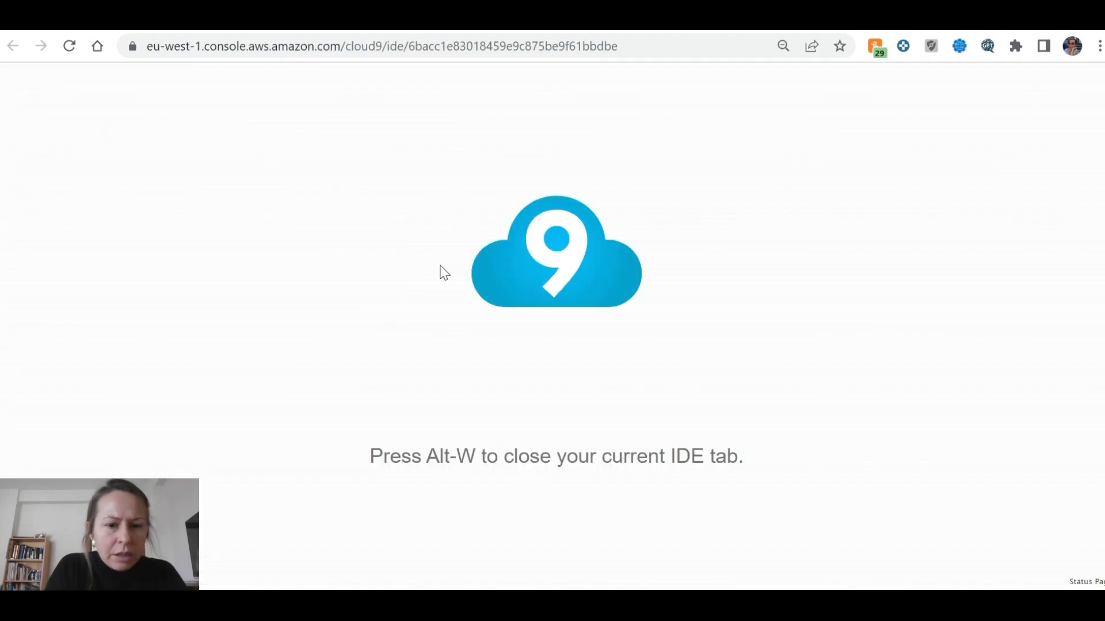
key(alt+Tab)
key(alt+Tab)
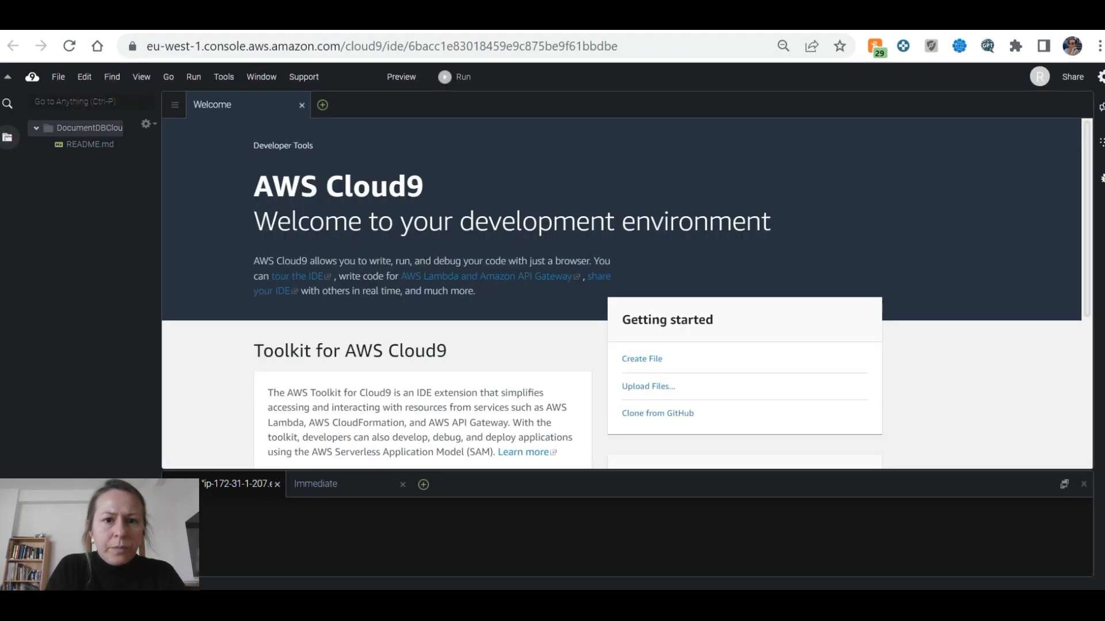
Run the MongoDB 3.6 repository-file command and copy the mongo shell install command
key(ctrl+v)
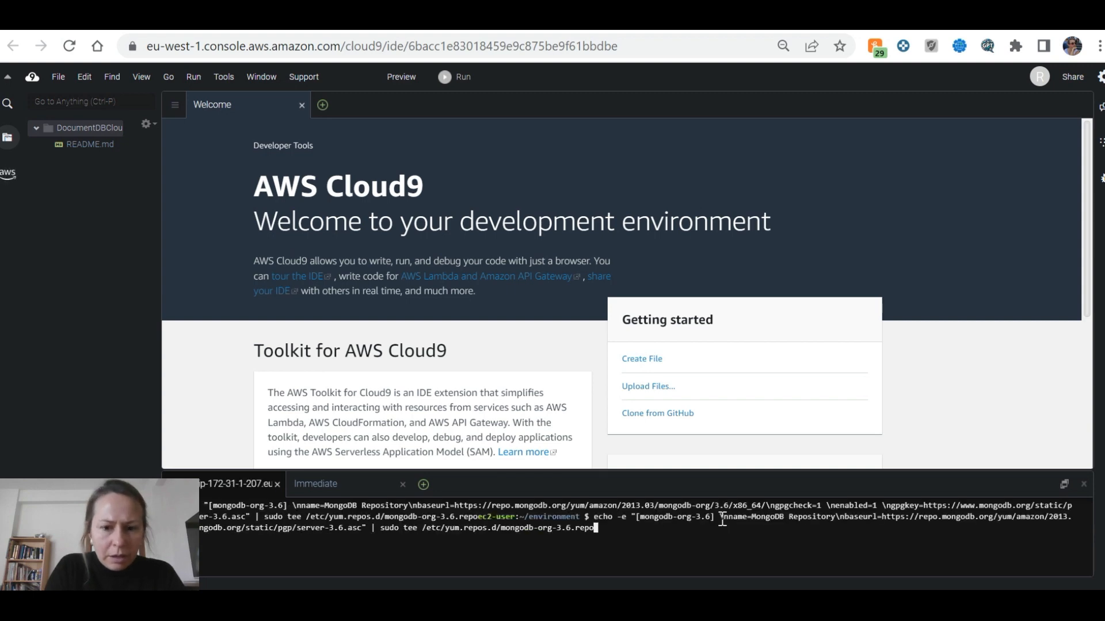
key(Return)
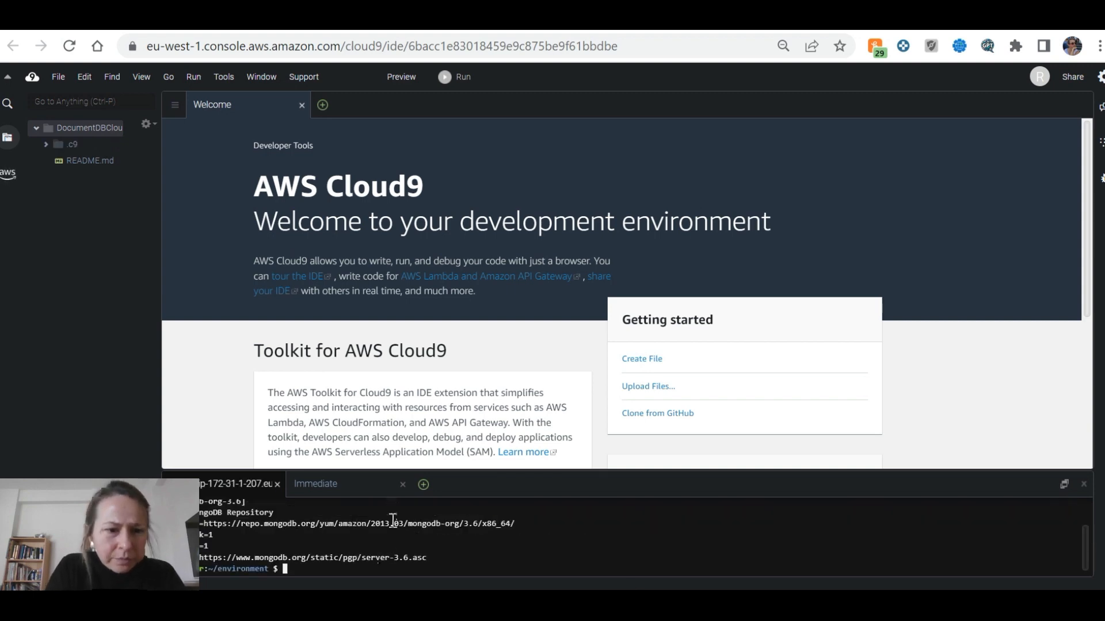
key(alt+Tab)
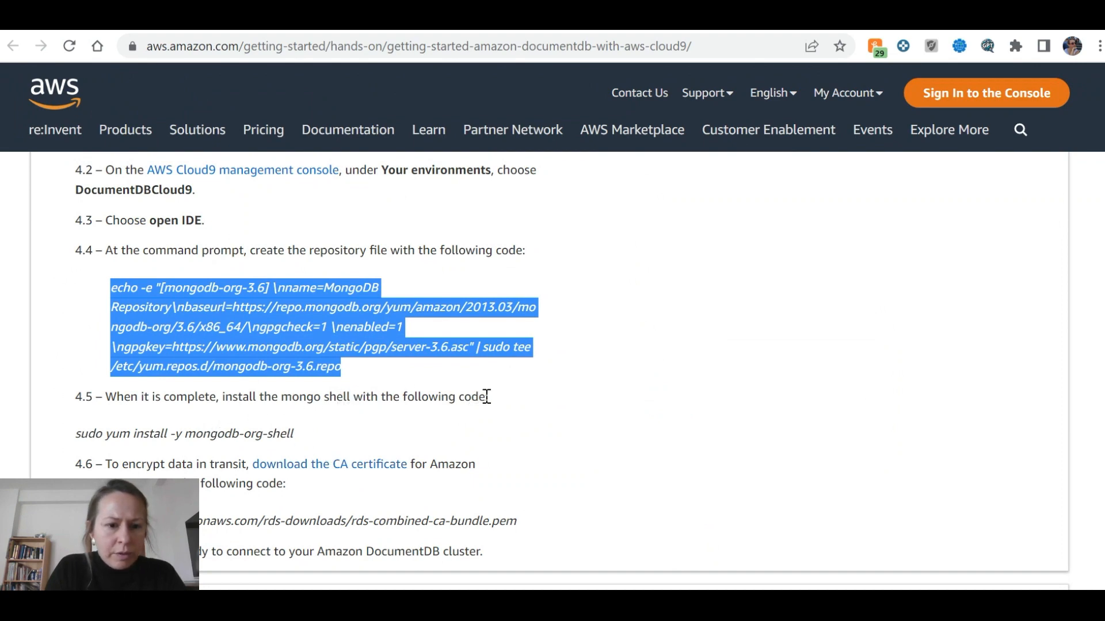
scroll(456, 395, down, 2)
drag(292, 347, 81, 345)
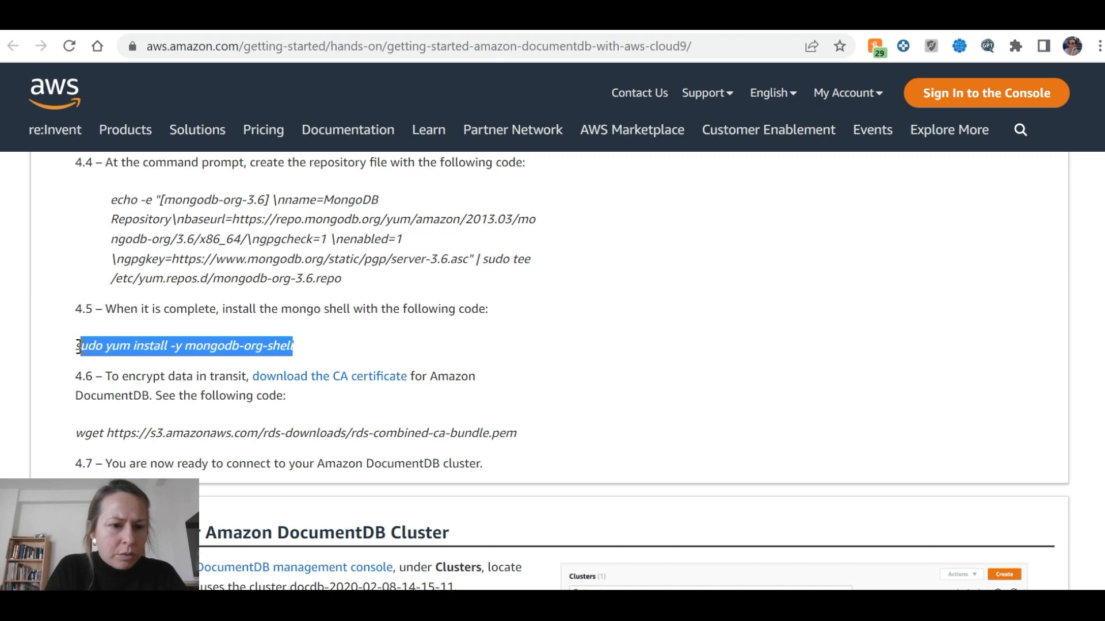
Install mongodb-org-shell with sudo yum install -y and enlarge the terminal to read the output
key(alt+Tab)
text(sudo yum install -y mongodb-org-shell)
key(Return)
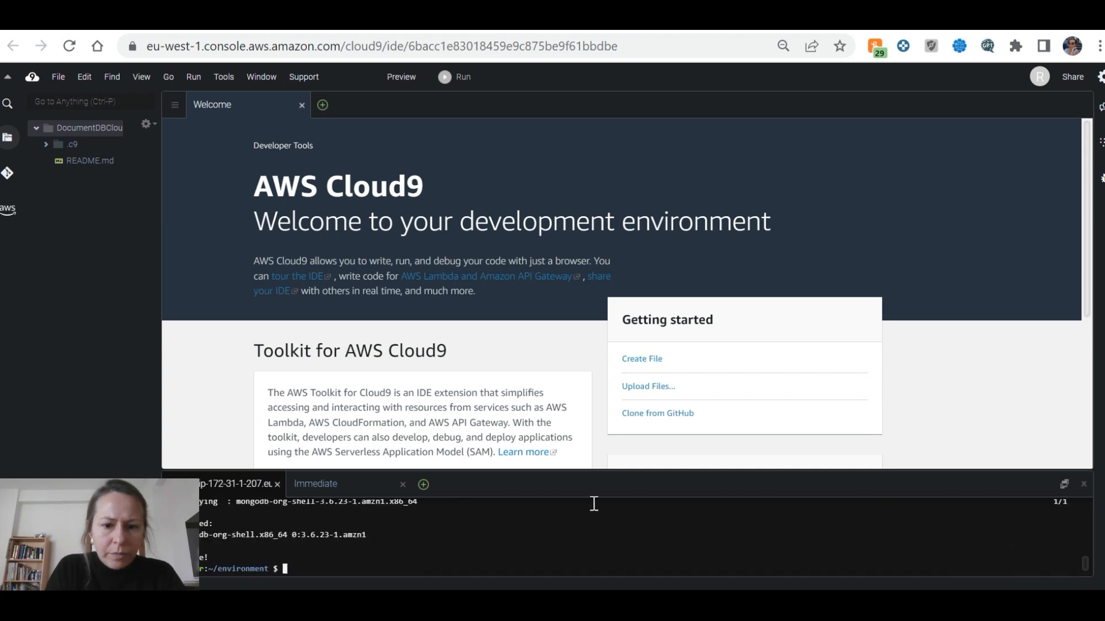
drag(601, 469, 602, 244)
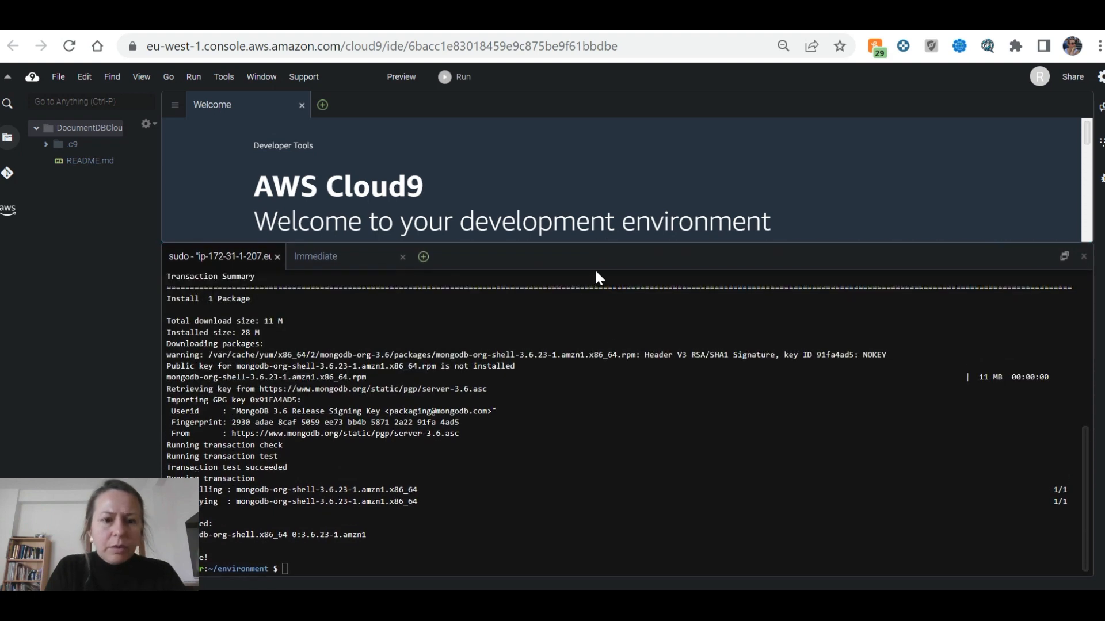
key(ctrl+shift+Tab)
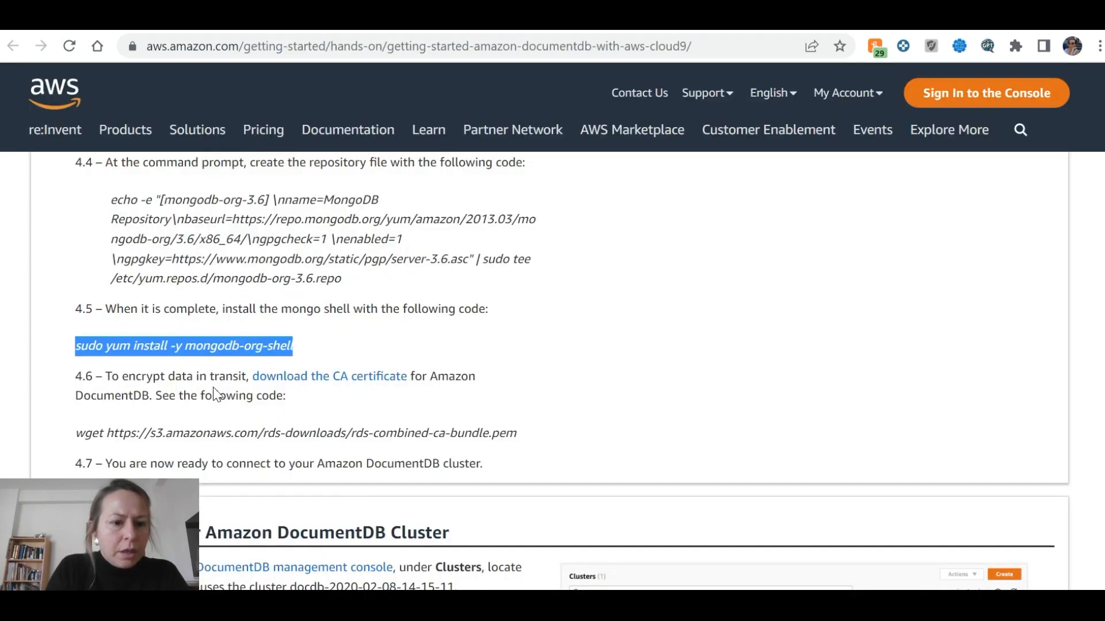
Download the rds-combined-ca-bundle.pem CA certificate from the tutorial
scroll(213, 388, down, 2)
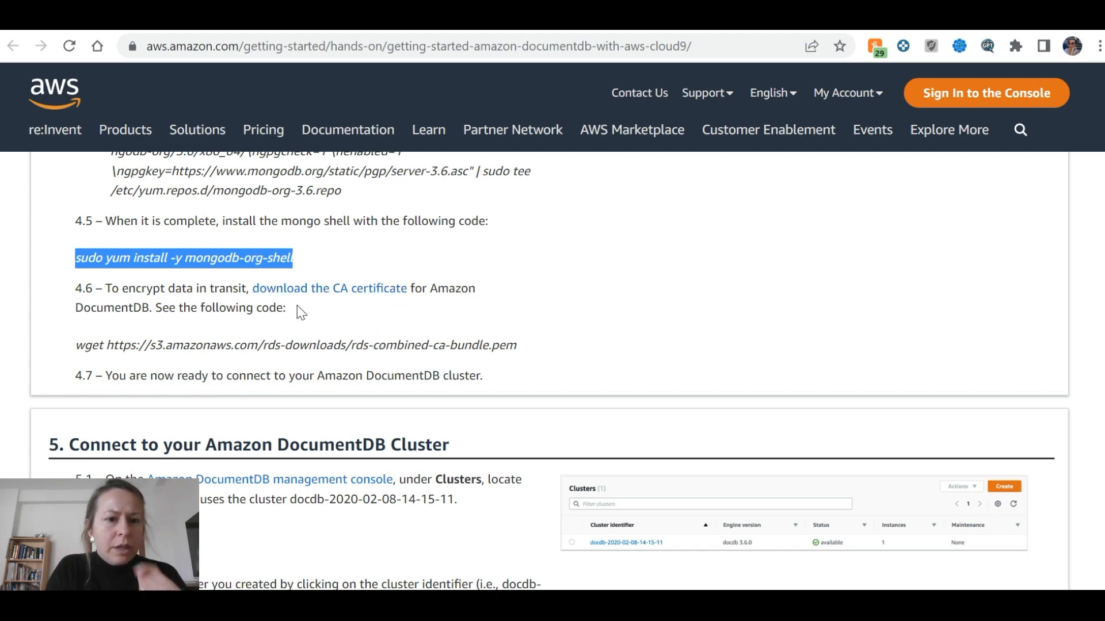
right_click(356, 291)
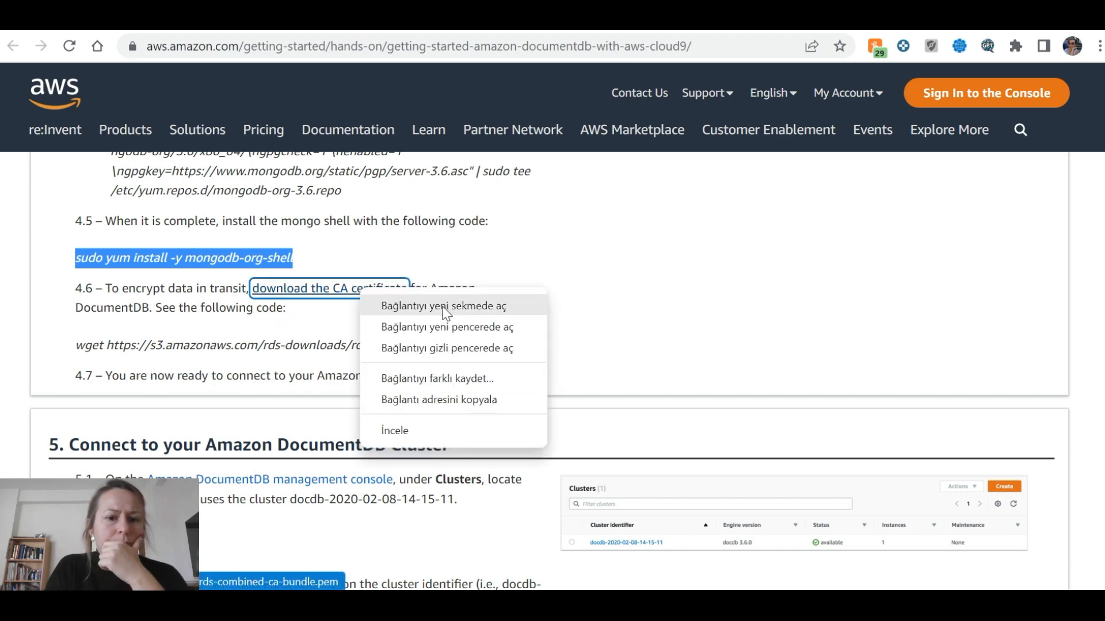
key(Escape)
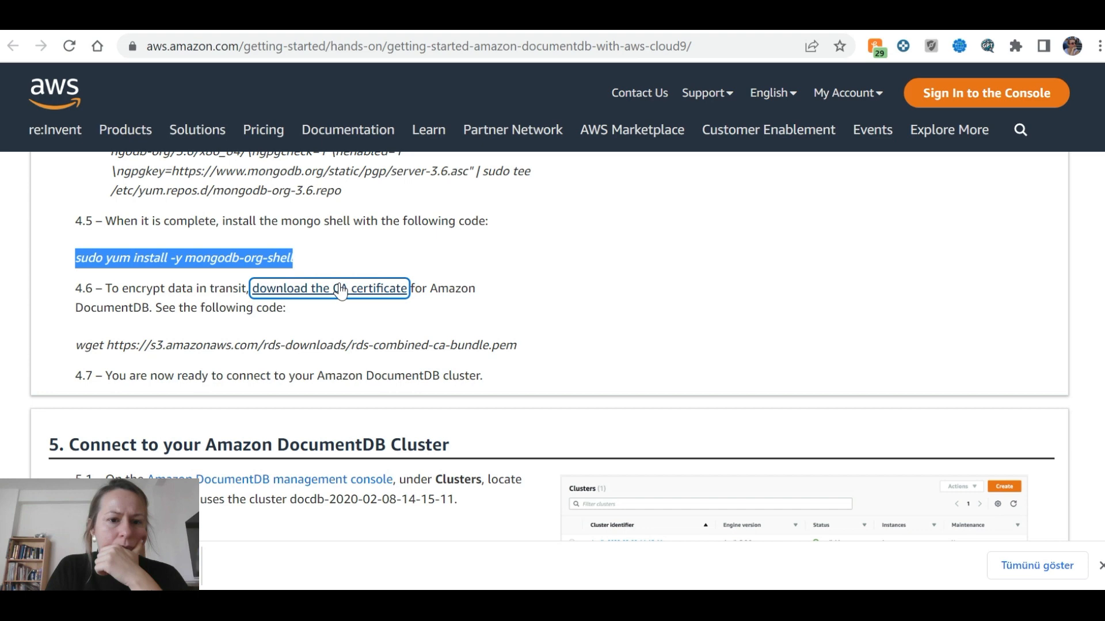
click(359, 290)
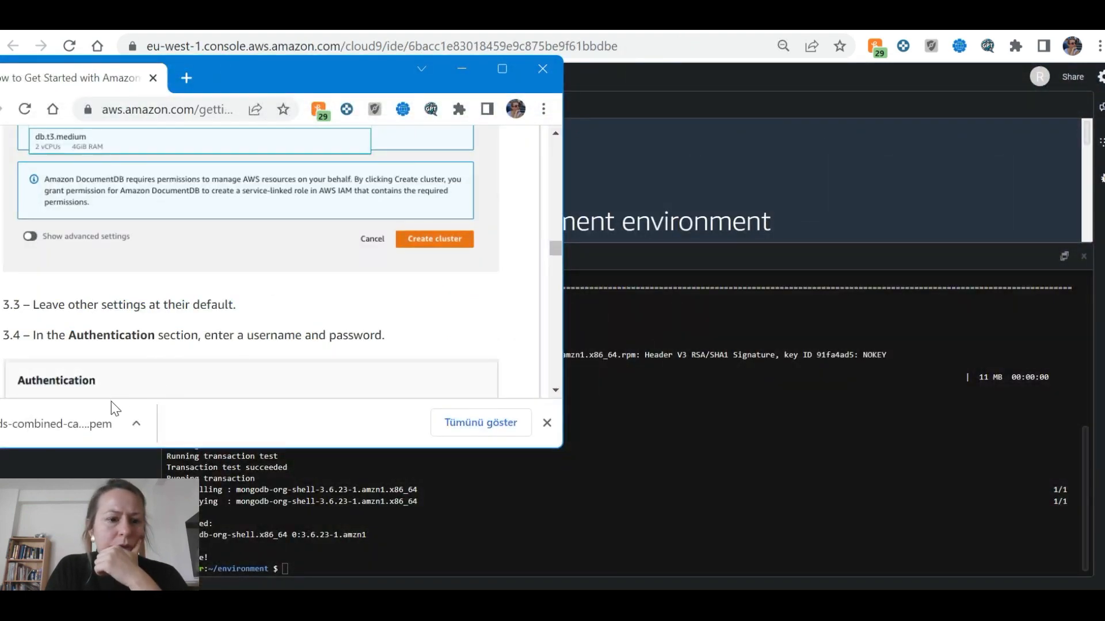
Open the downloaded .pem certificate in Word
click(115, 410)
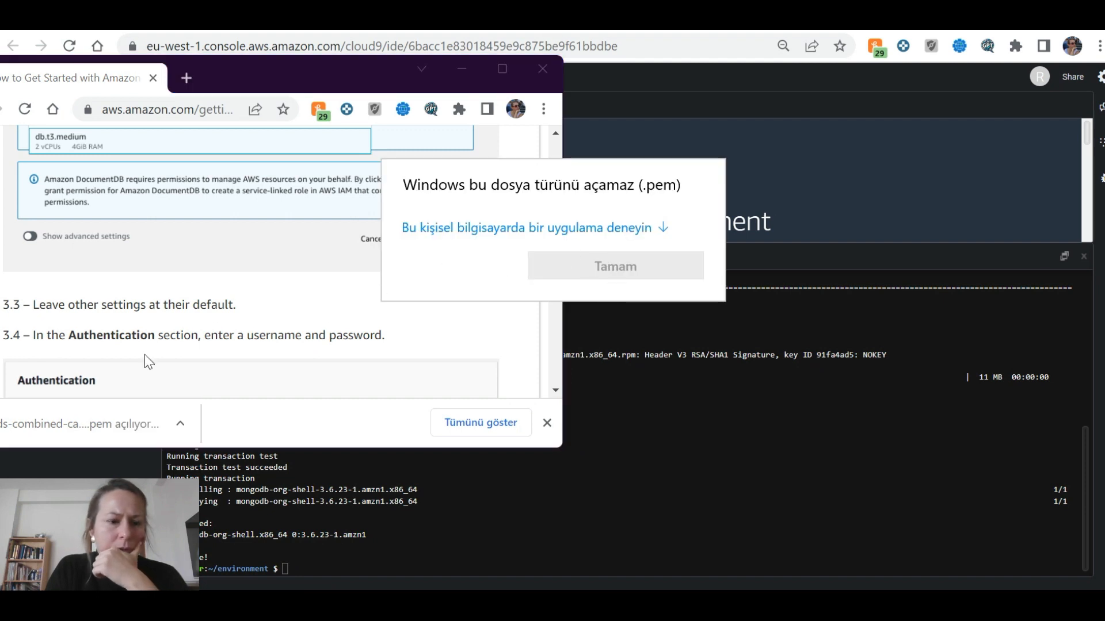
click(578, 227)
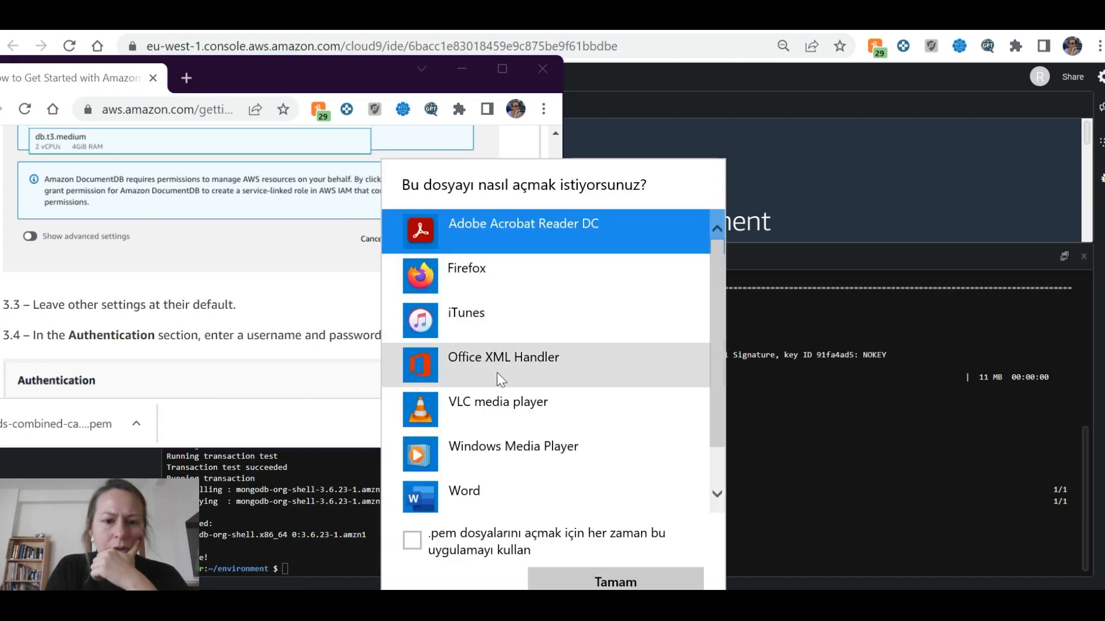
scroll(509, 505, down, 1)
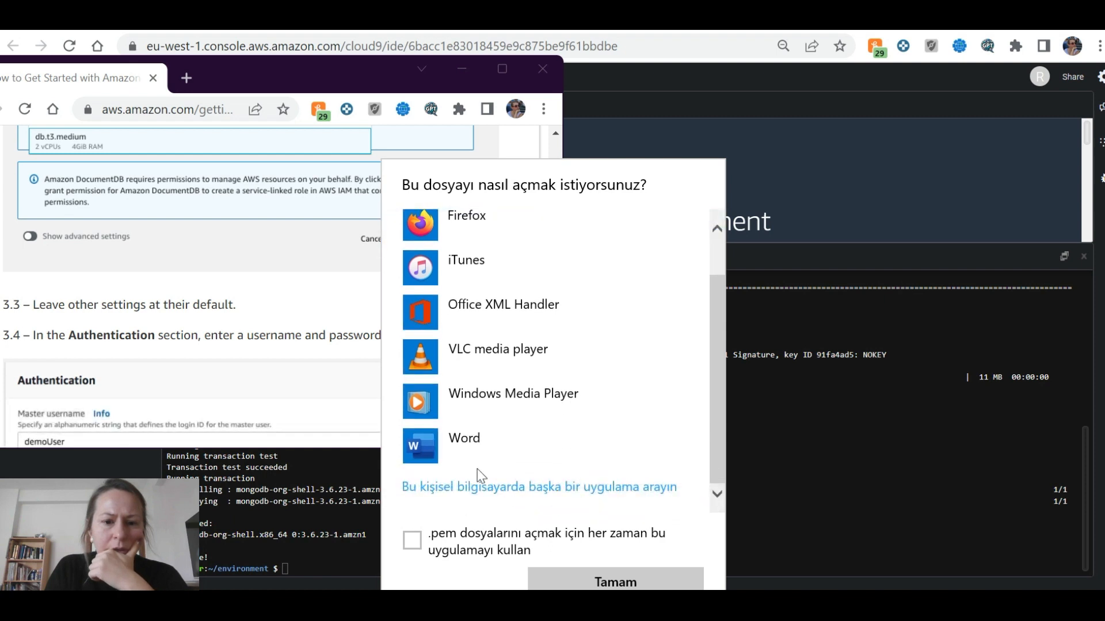
click(492, 448)
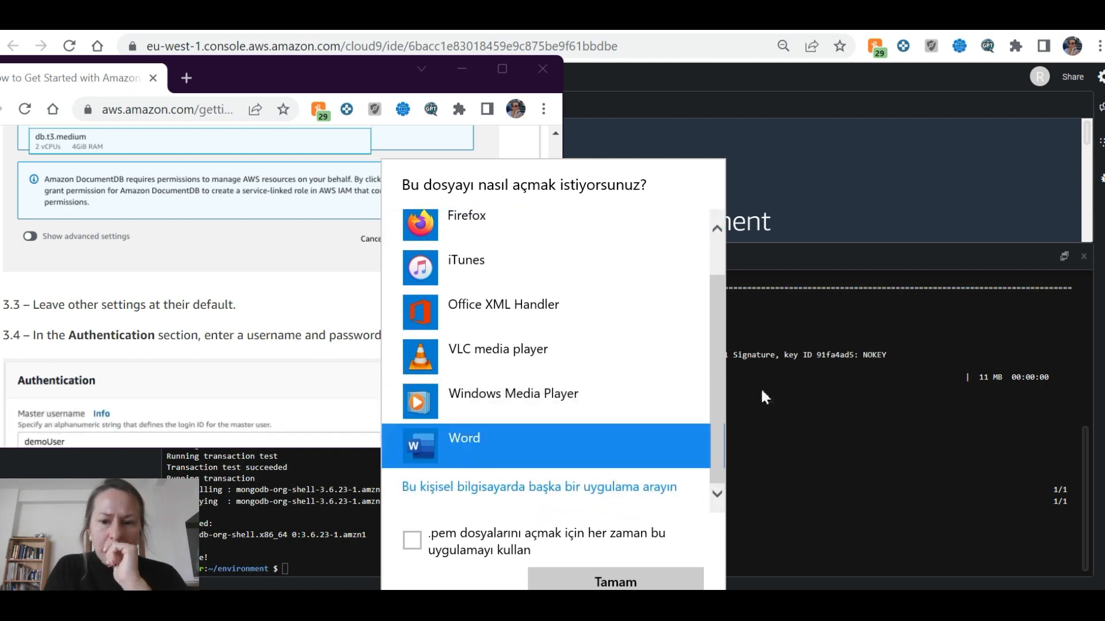
scroll(662, 443, up, 1)
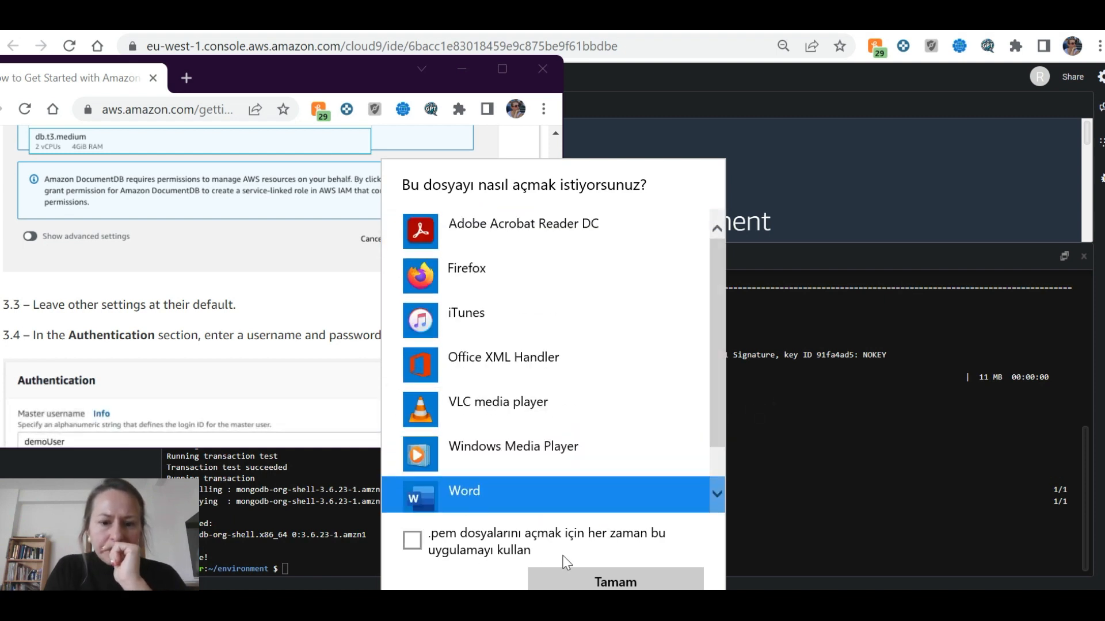
click(598, 581)
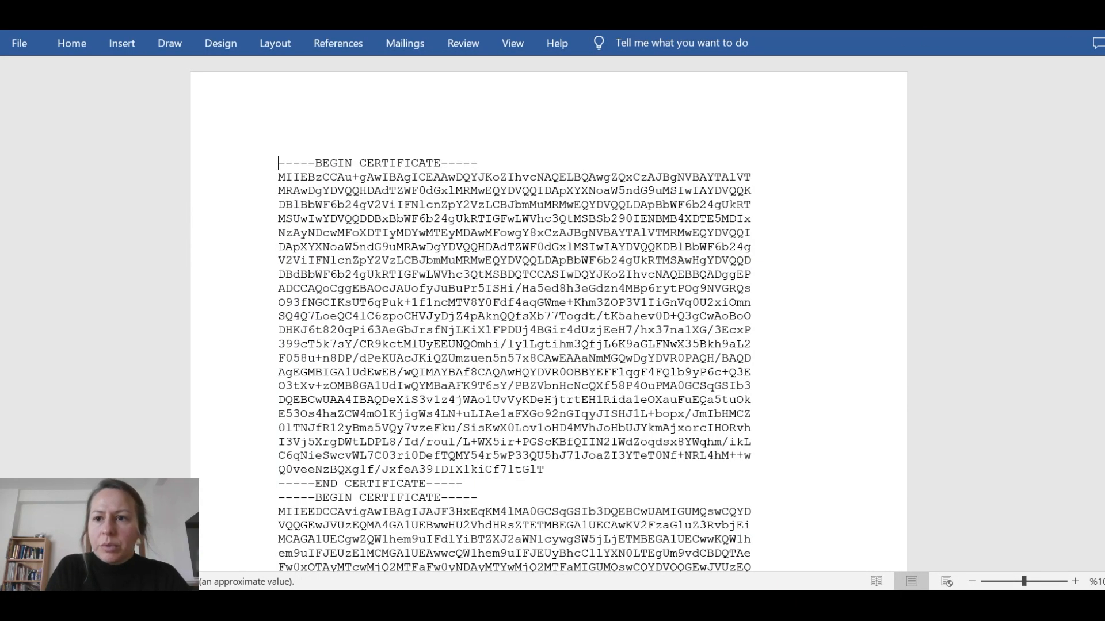
Open rds-combined-ca-bundle.pem from Downloads in Notepad++
click(908, 69)
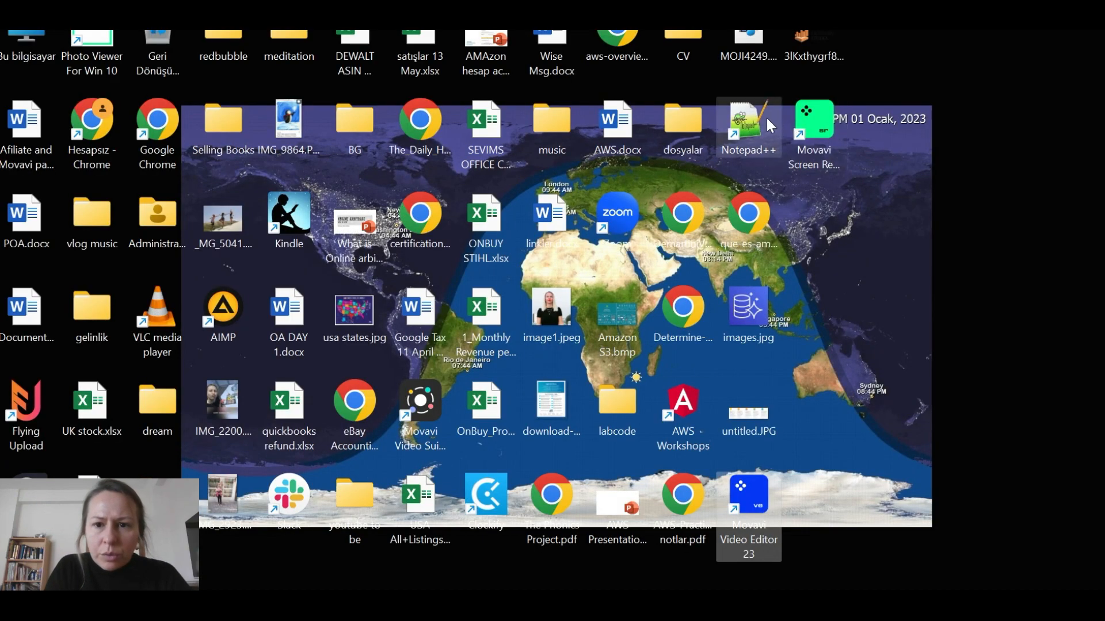
double_click(748, 122)
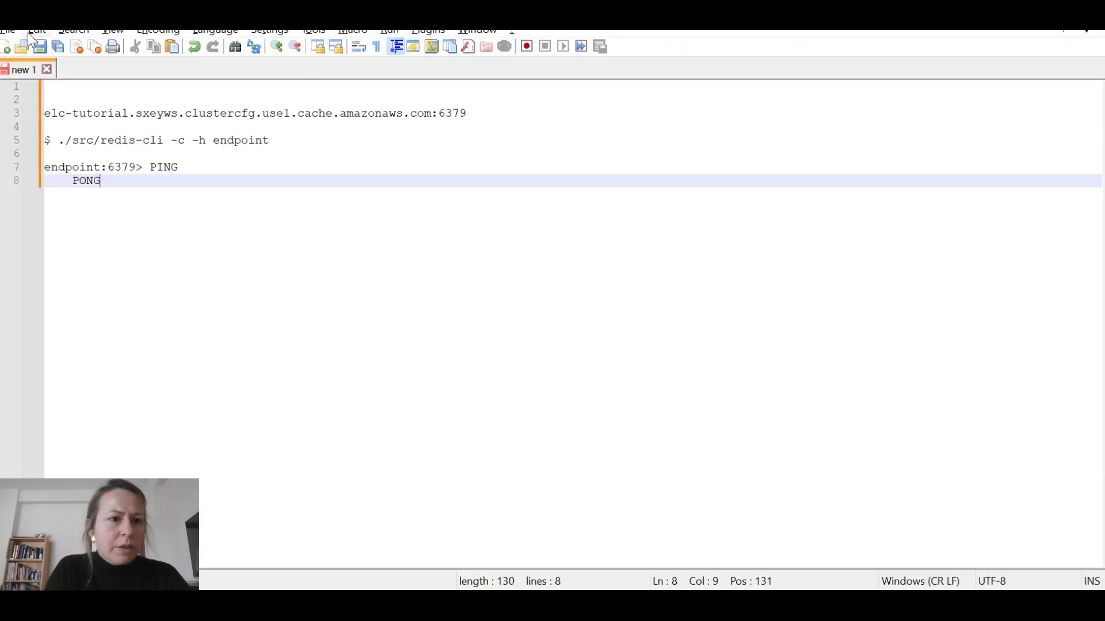
click(10, 33)
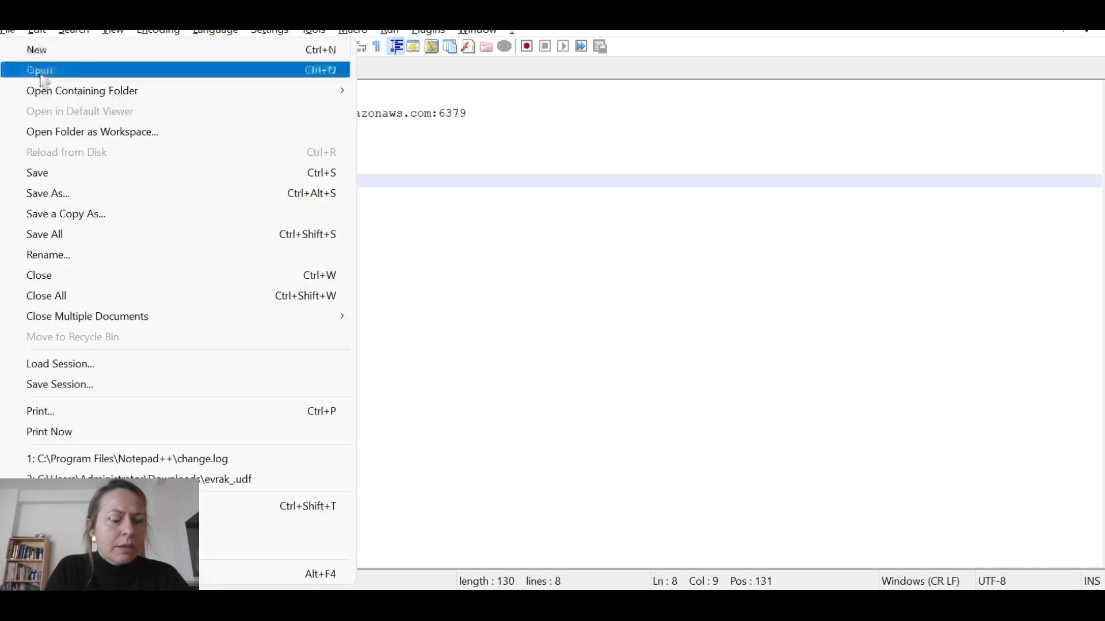
click(198, 102)
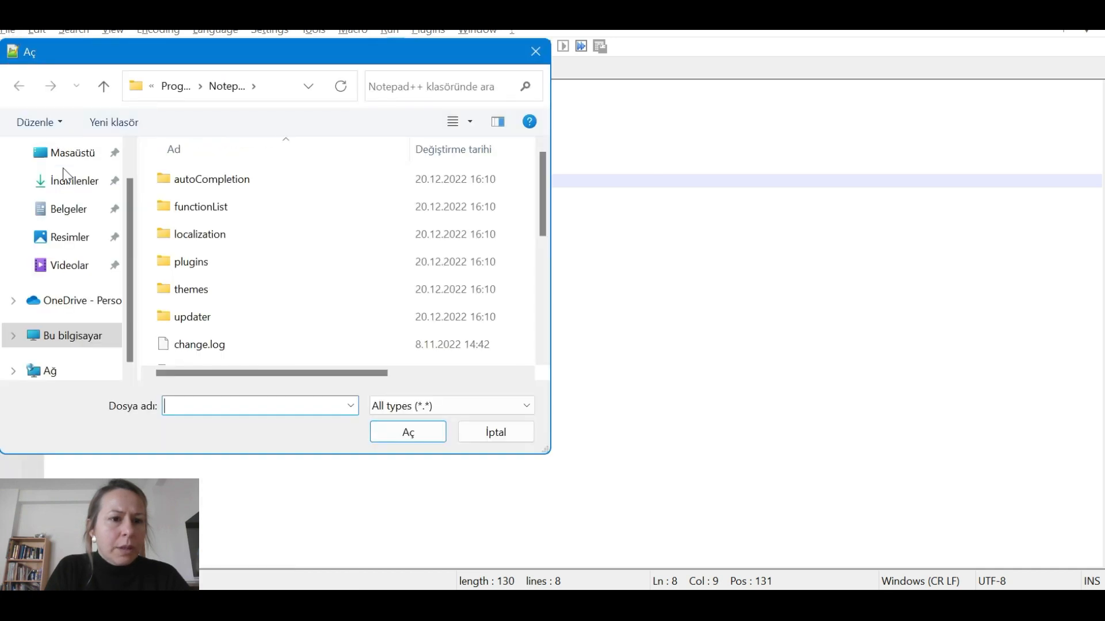
click(69, 180)
click(200, 225)
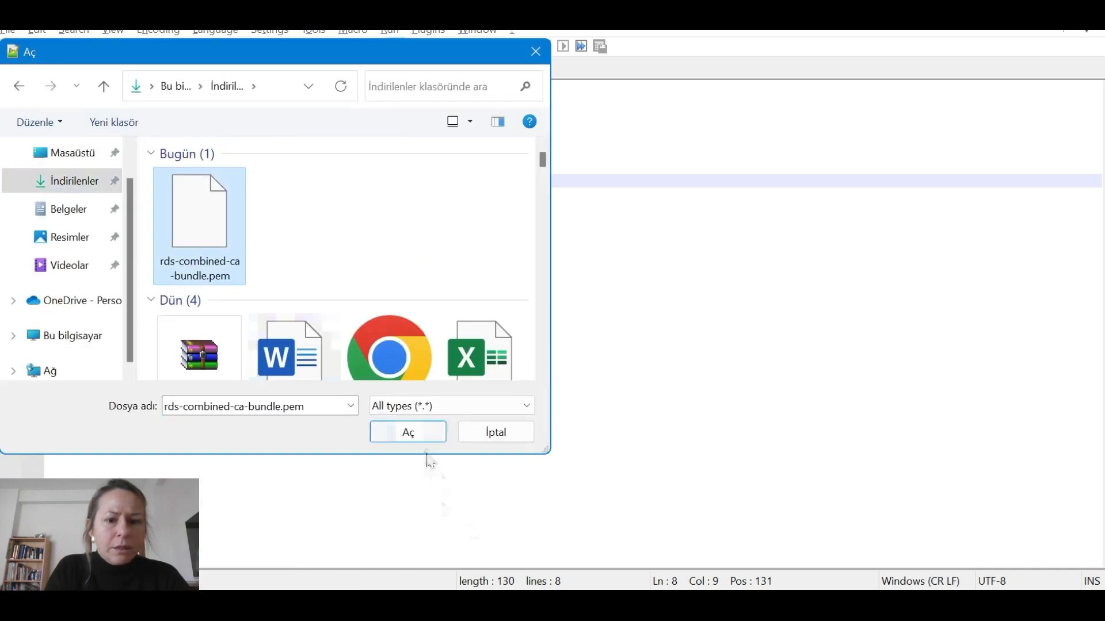
click(420, 434)
scroll(524, 396, down, 3)
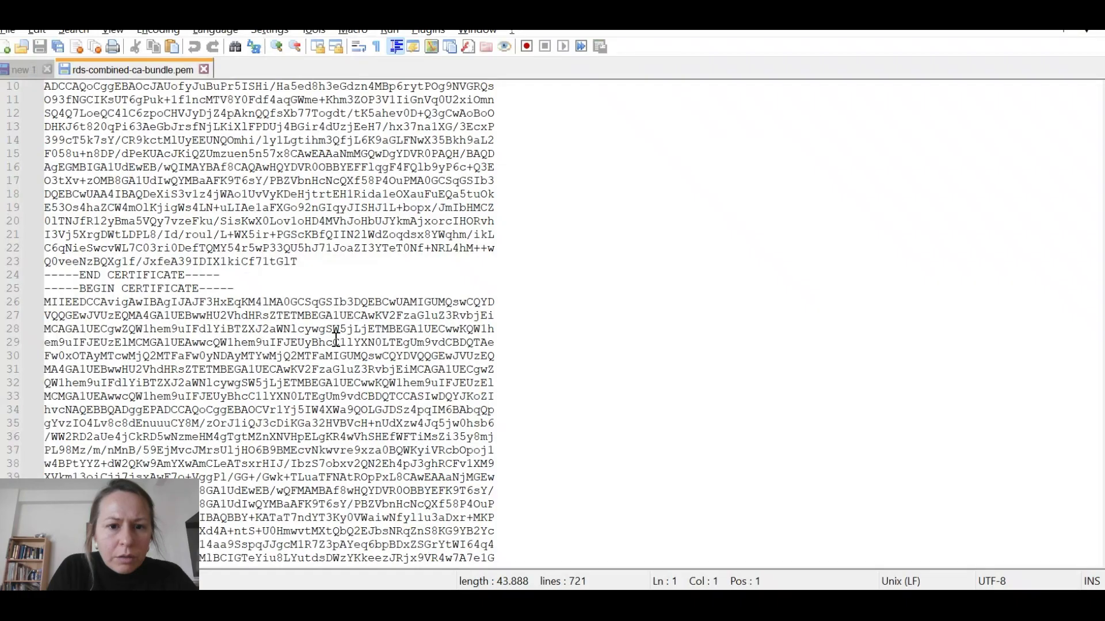
Select the start of the tutorial's wget command in the maximized browser
key(alt+Tab)
key(Tab)
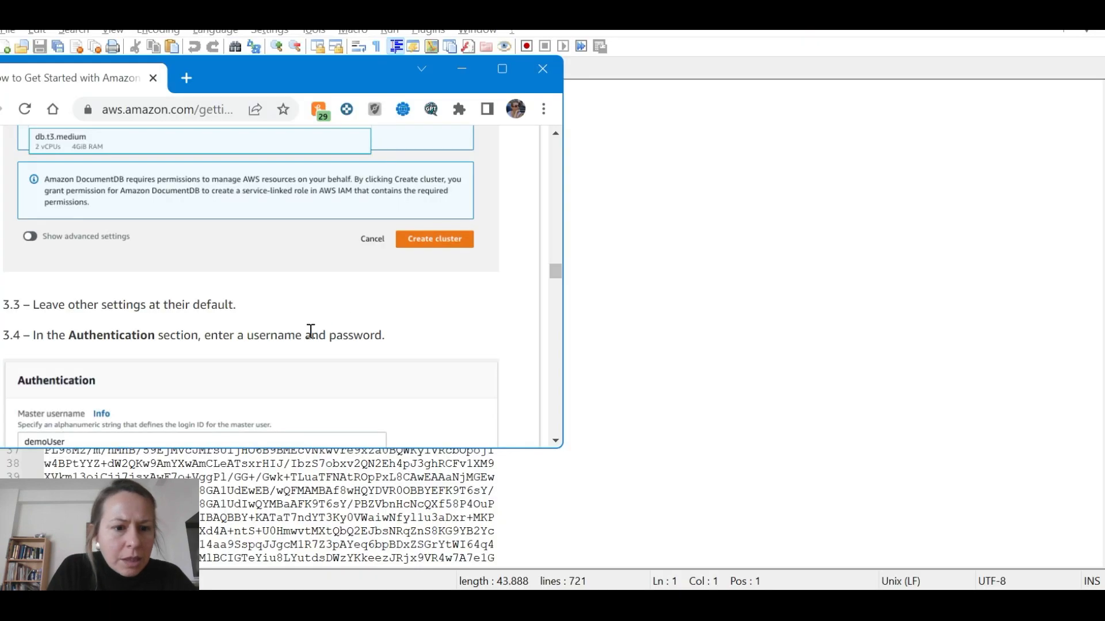
double_click(343, 75)
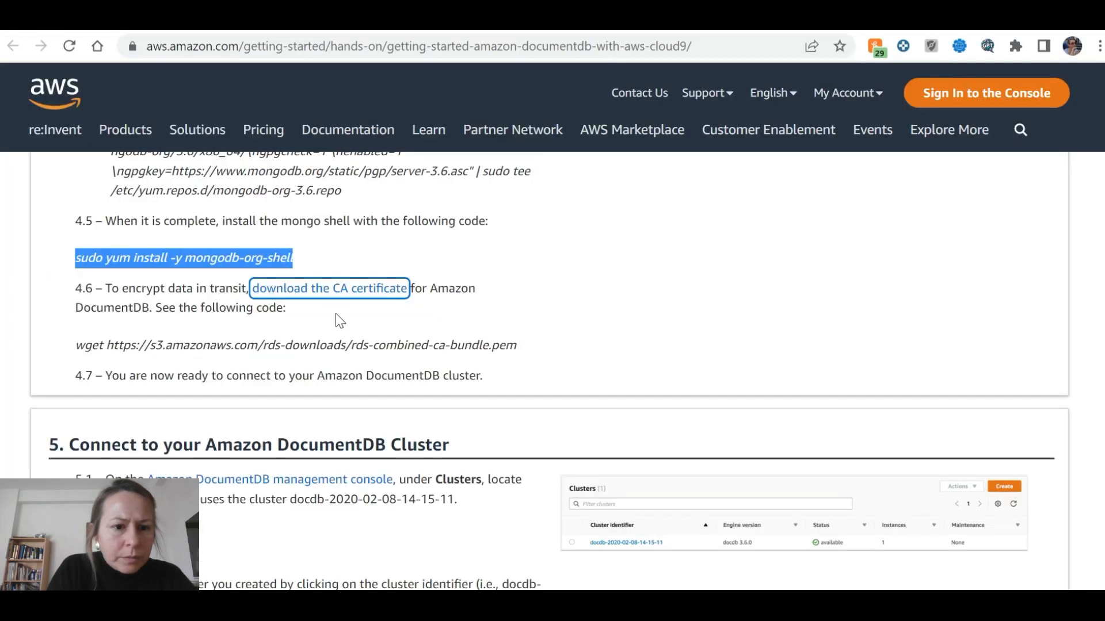
click(417, 327)
drag(75, 345, 260, 344)
key(ctrl+c)
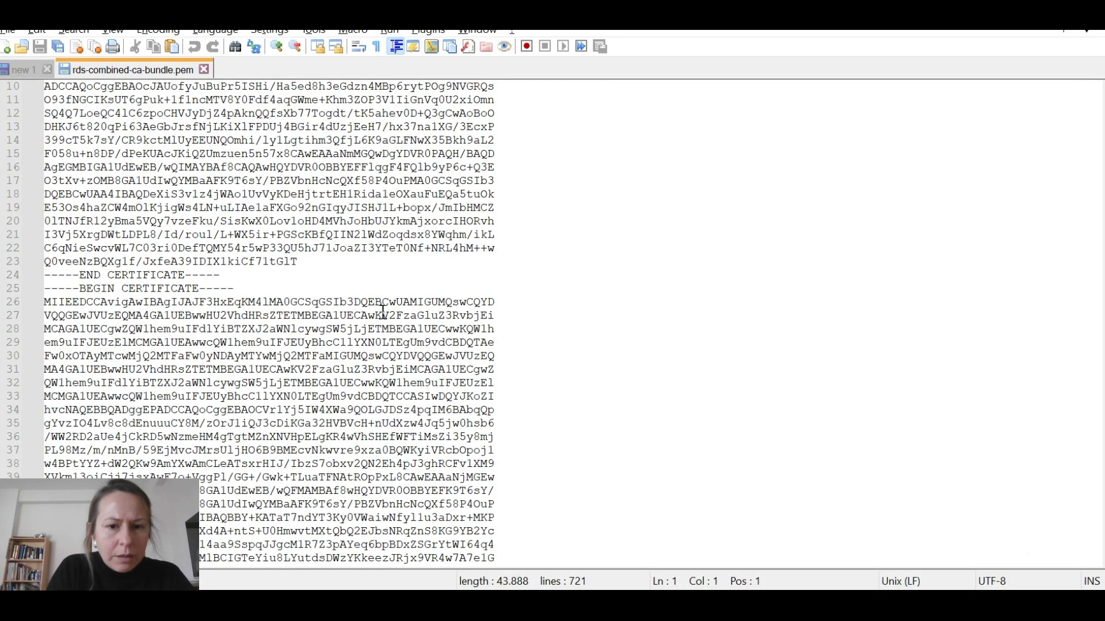
Search the certificate file for 'wget', trimming the pasted URL down to just wget
key(ctrl+f)
key(ctrl+v)
key(Return)
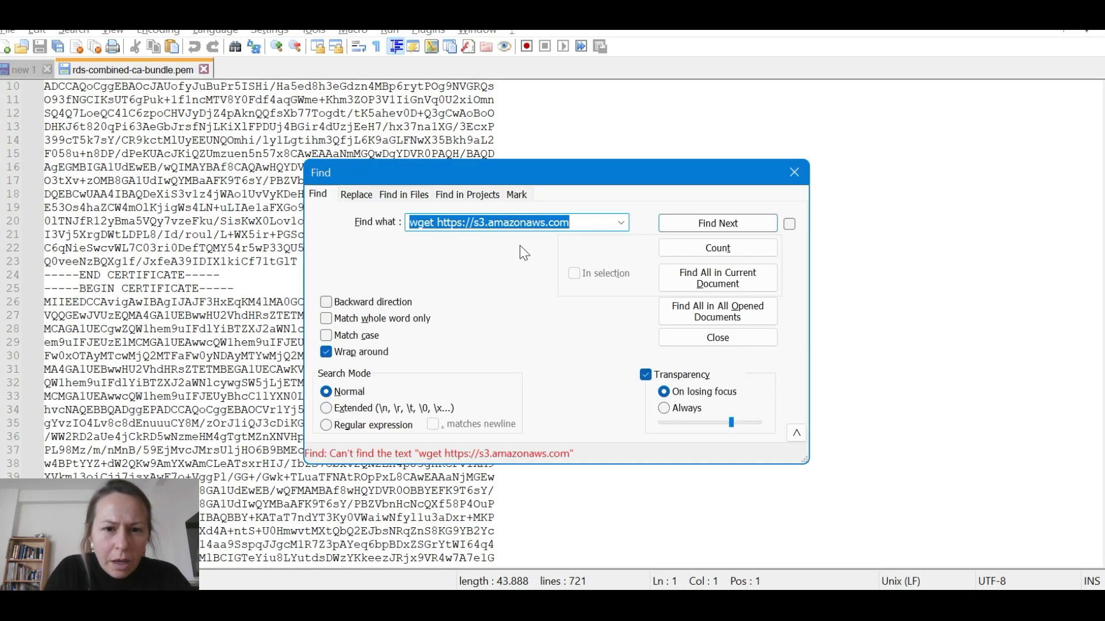
click(478, 223)
drag(435, 222, 570, 223)
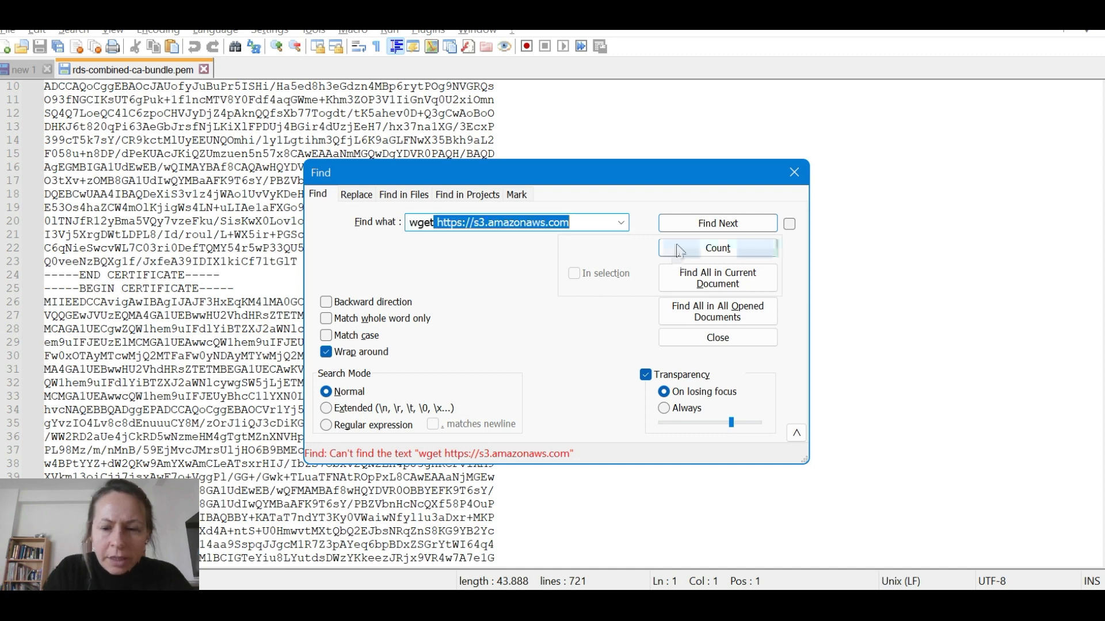
key(BackSpace)
key(Return)
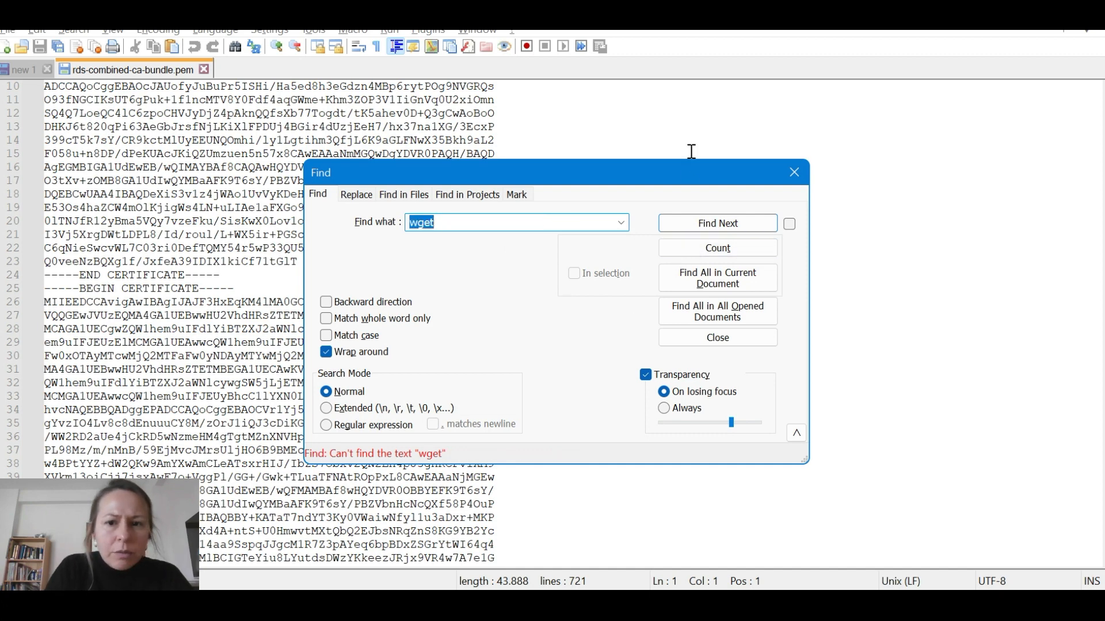
click(794, 172)
Scroll through the 721-line certificate to confirm it contains no wget command
click(656, 217)
scroll(656, 220, down, 9)
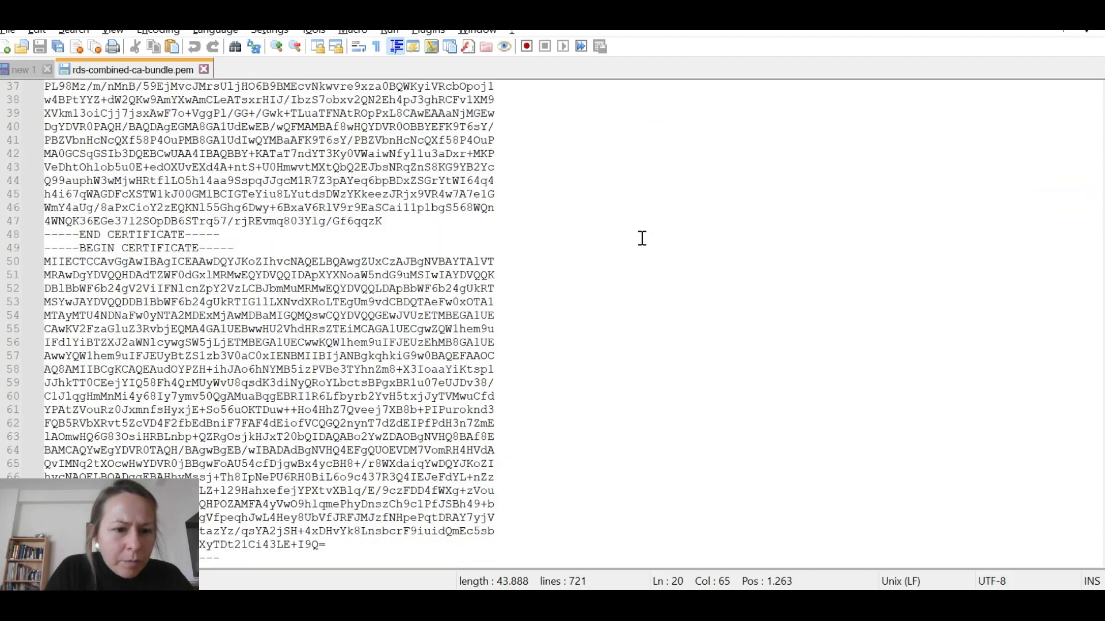
scroll(642, 238, down, 6)
scroll(642, 238, down, 6)
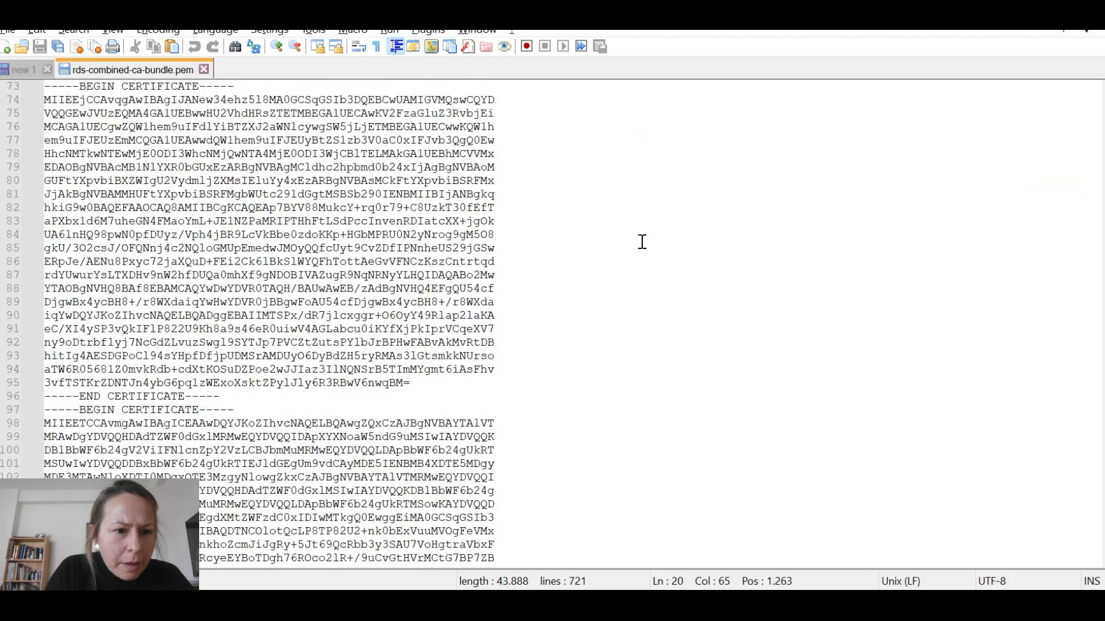
scroll(642, 241, down, 19)
scroll(642, 243, down, 20)
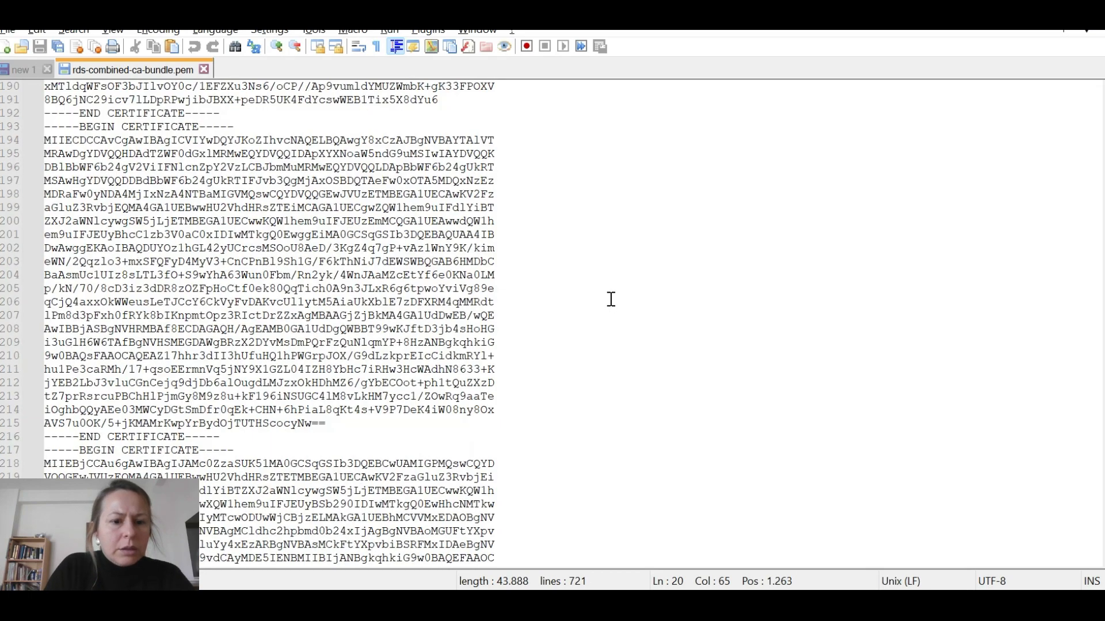
scroll(611, 298, down, 20)
key(alt+Tab)
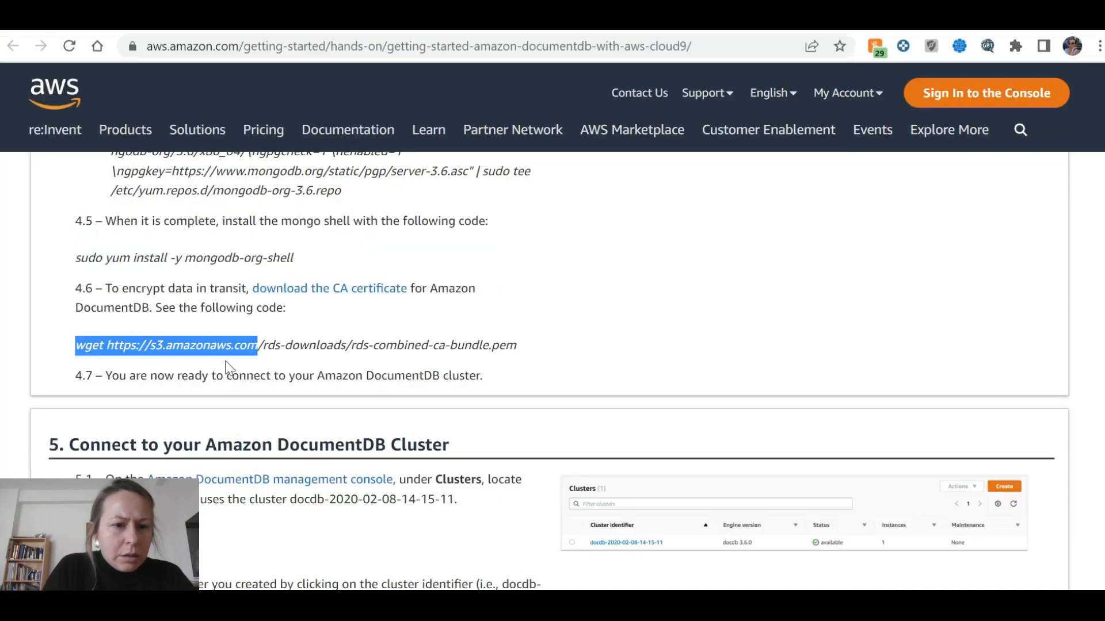
Run the tutorial's wget command in the Cloud9 terminal to download rds-combined-ca-bundle.pem
click(290, 330)
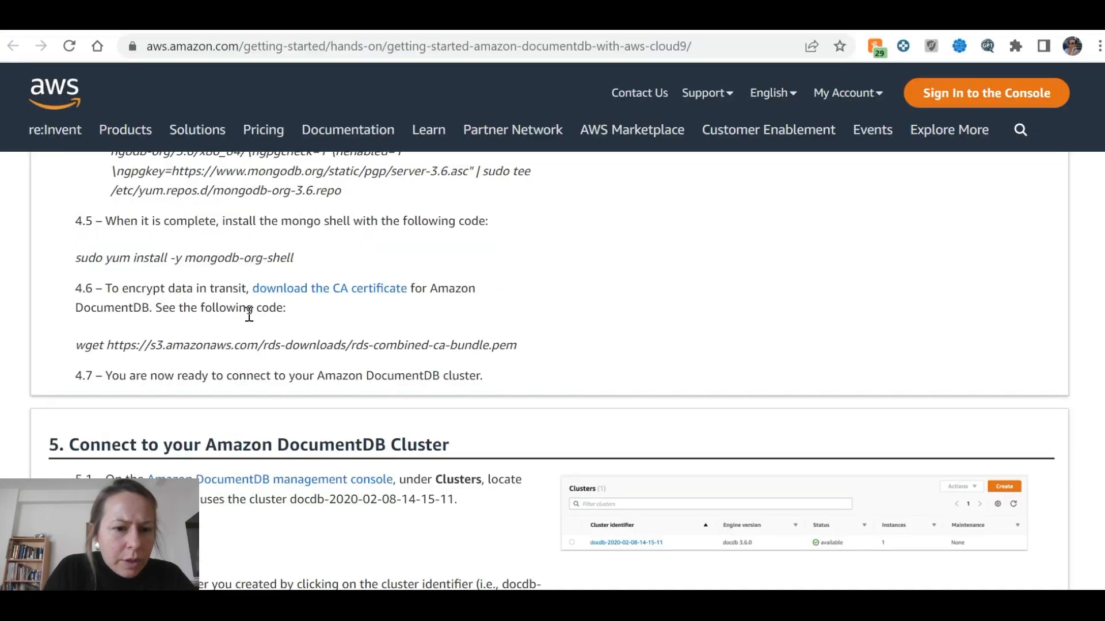
drag(524, 349, 80, 341)
key(ctrl+c)
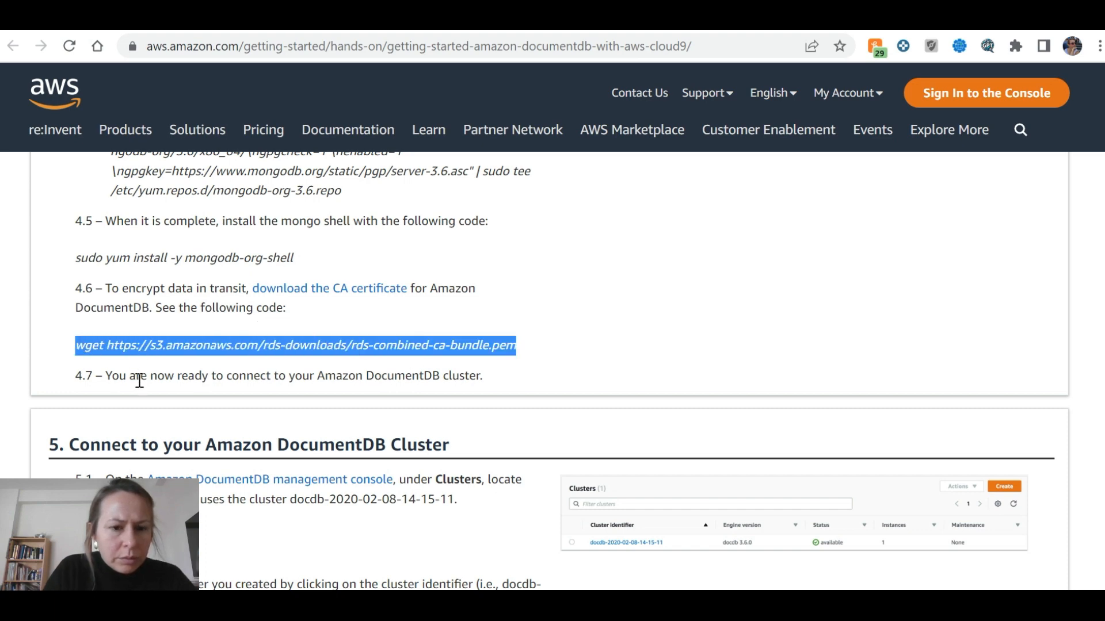
scroll(199, 407, down, 1)
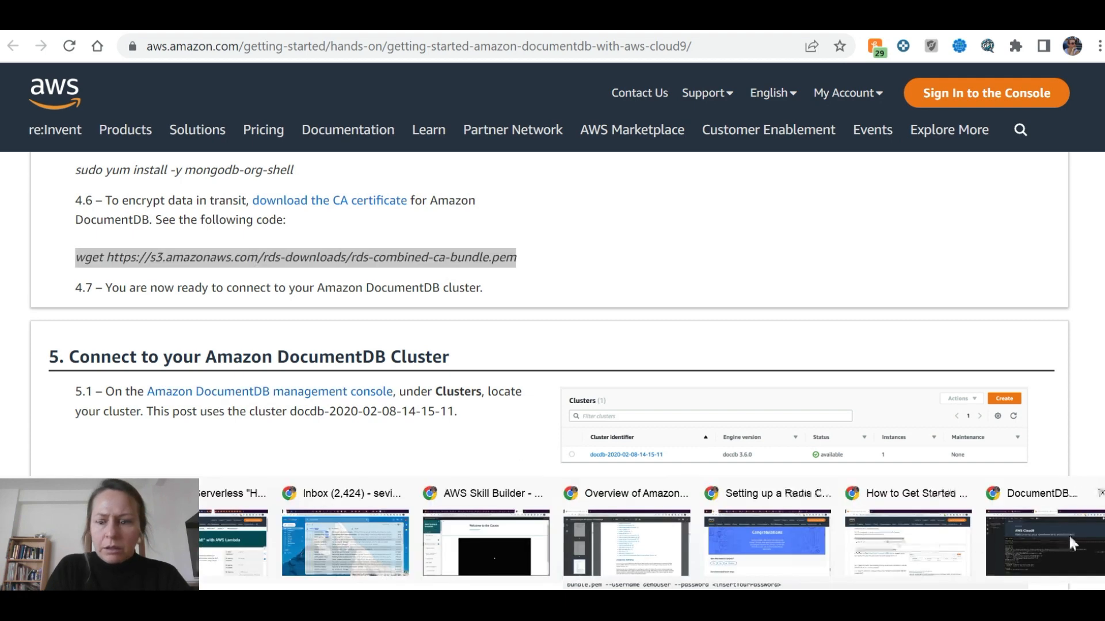
click(1075, 547)
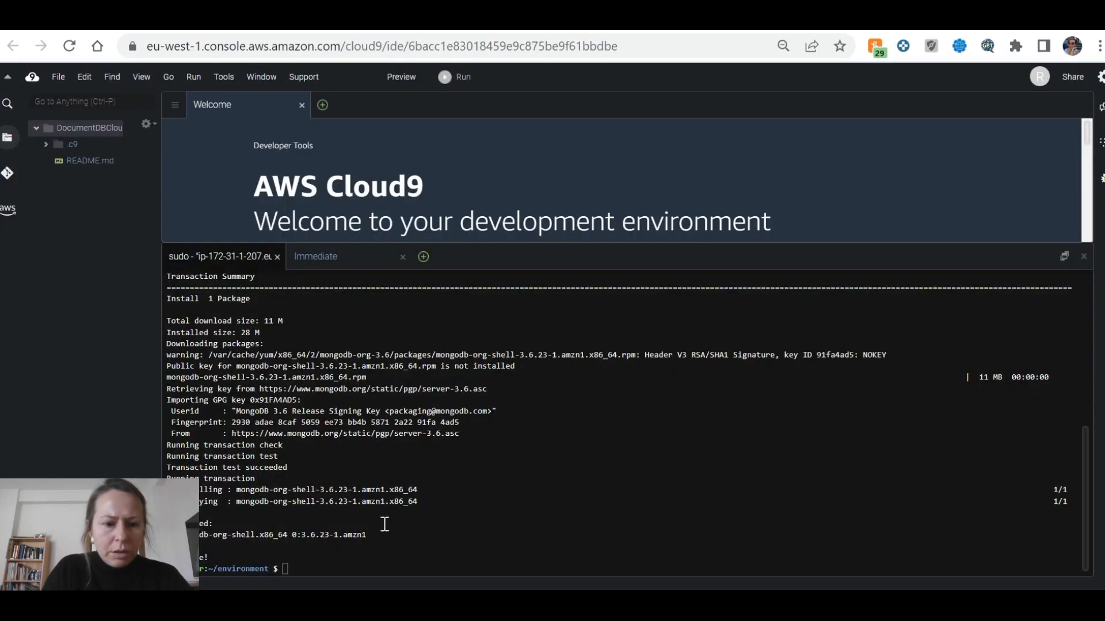
click(386, 568)
key(ctrl+v)
key(Return)
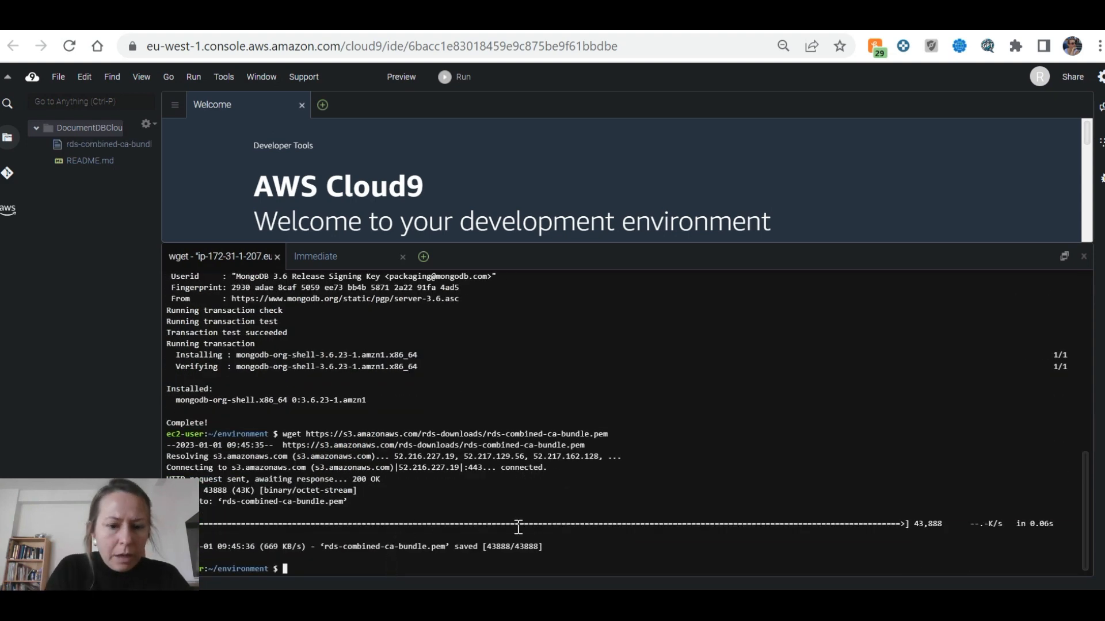
click(138, 17)
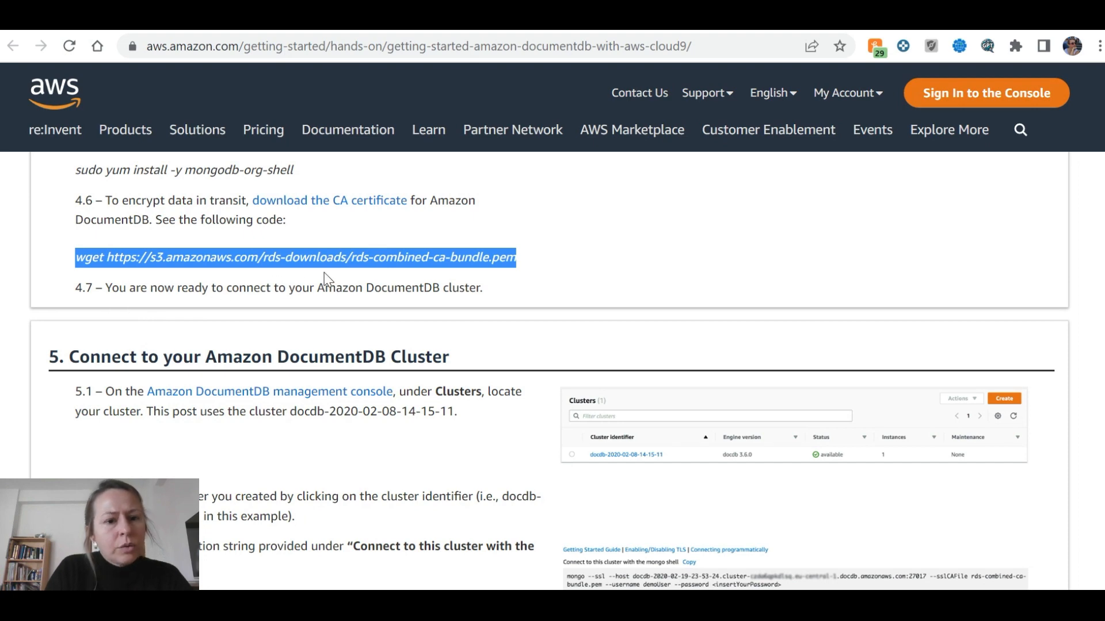
Refresh the DocumentDB cluster list twice; the primary instance still shows creating
scroll(476, 288, down, 1)
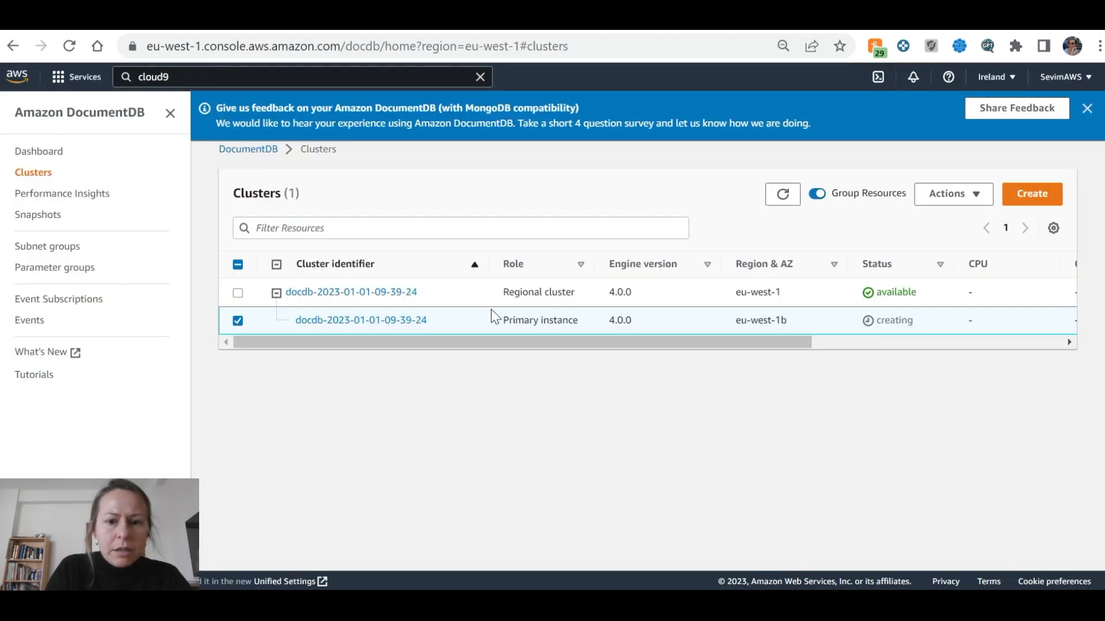
click(783, 194)
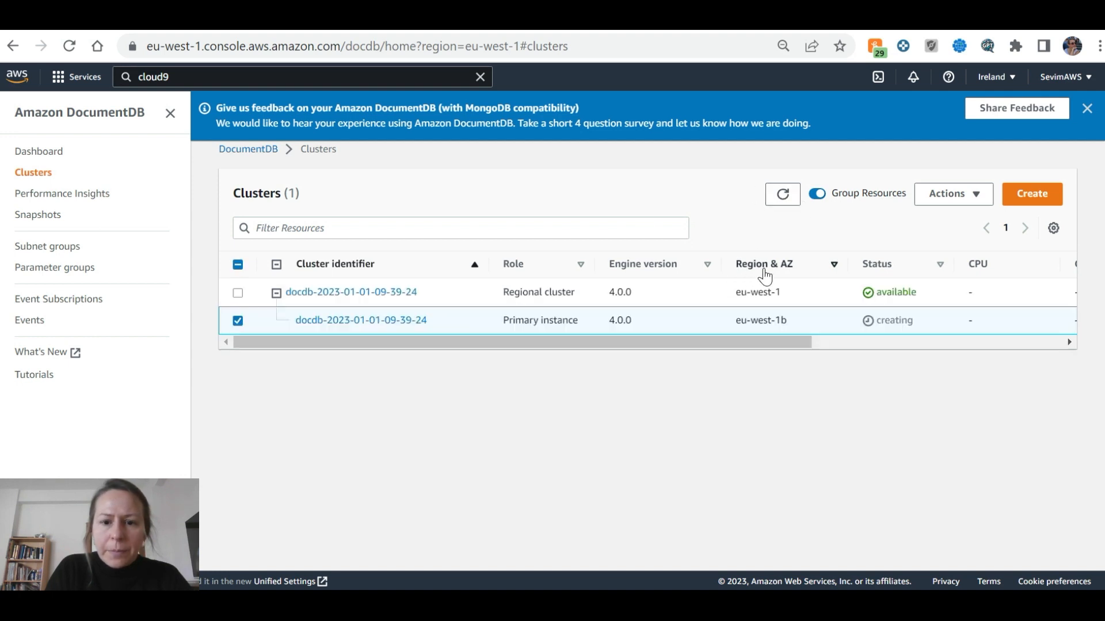
click(783, 194)
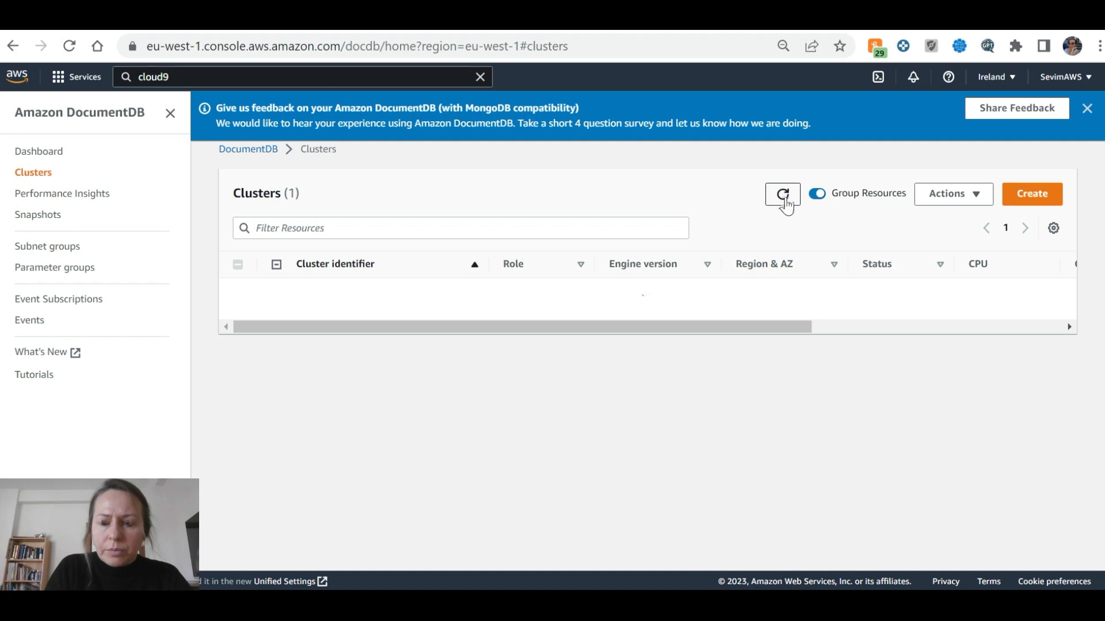
key(ctrl+Tab)
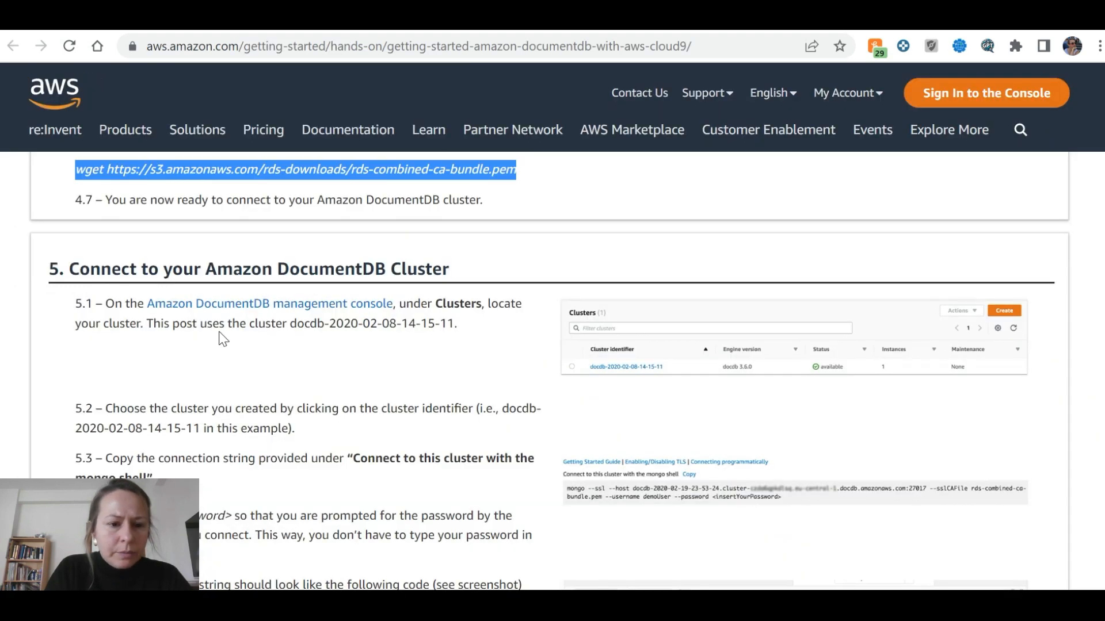
Read through tutorial section 5 on connecting to the cluster with the mongo shell
scroll(222, 339, down, 2)
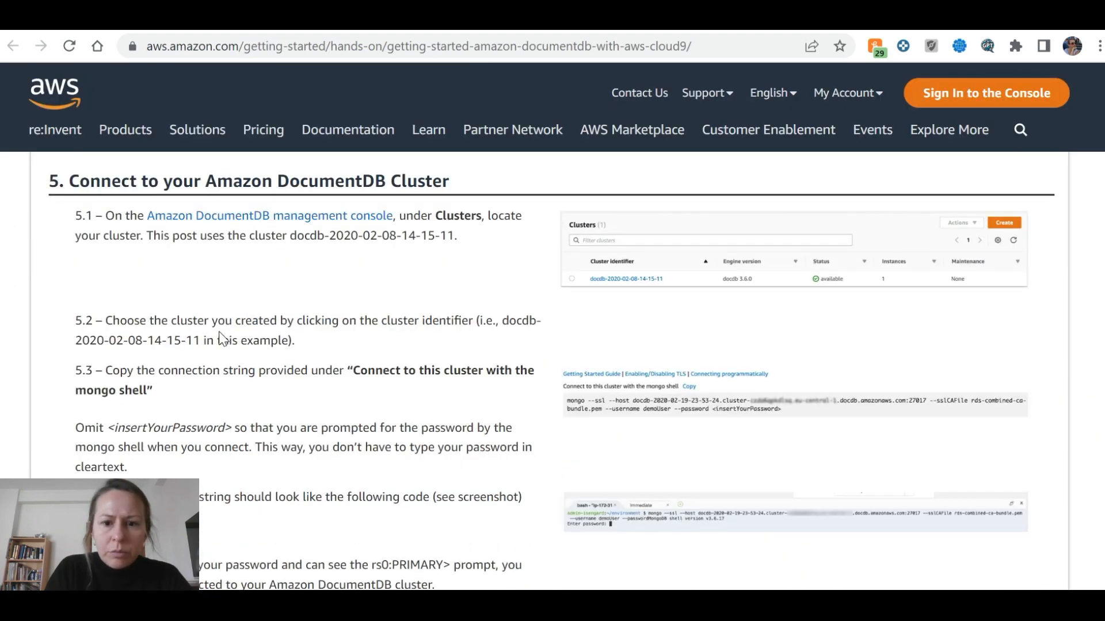
scroll(221, 339, up, 2)
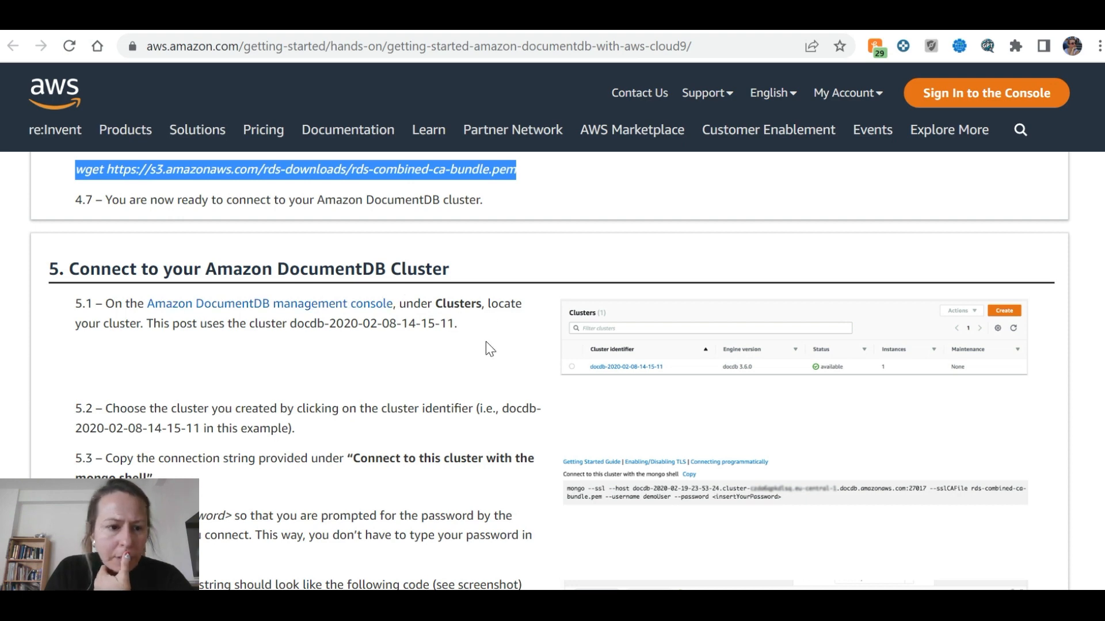
scroll(486, 343, down, 1)
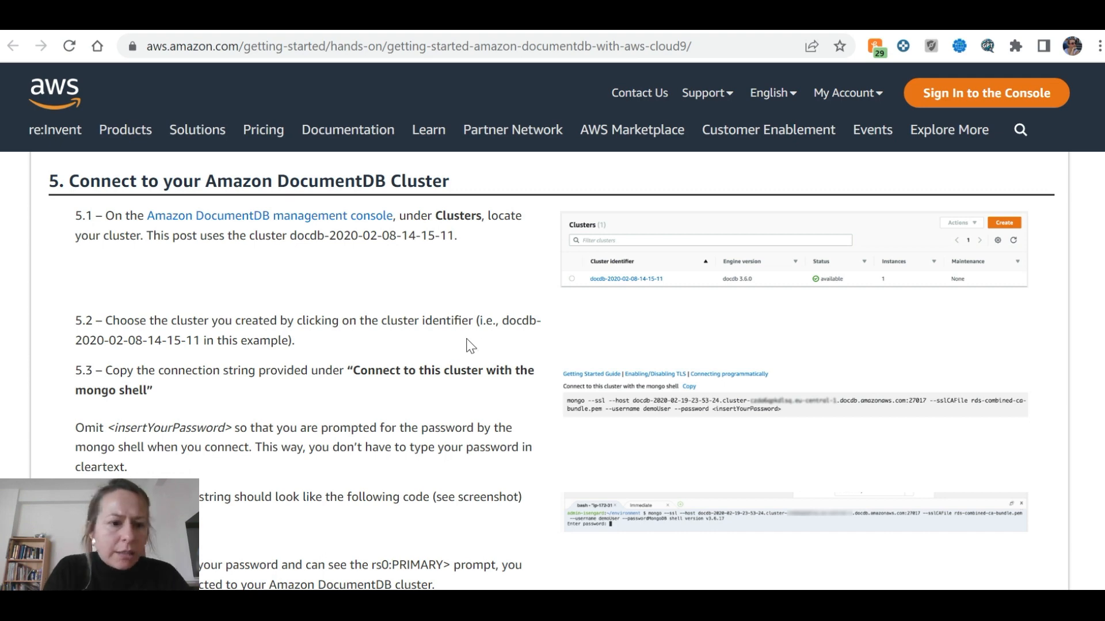
scroll(466, 345, down, 2)
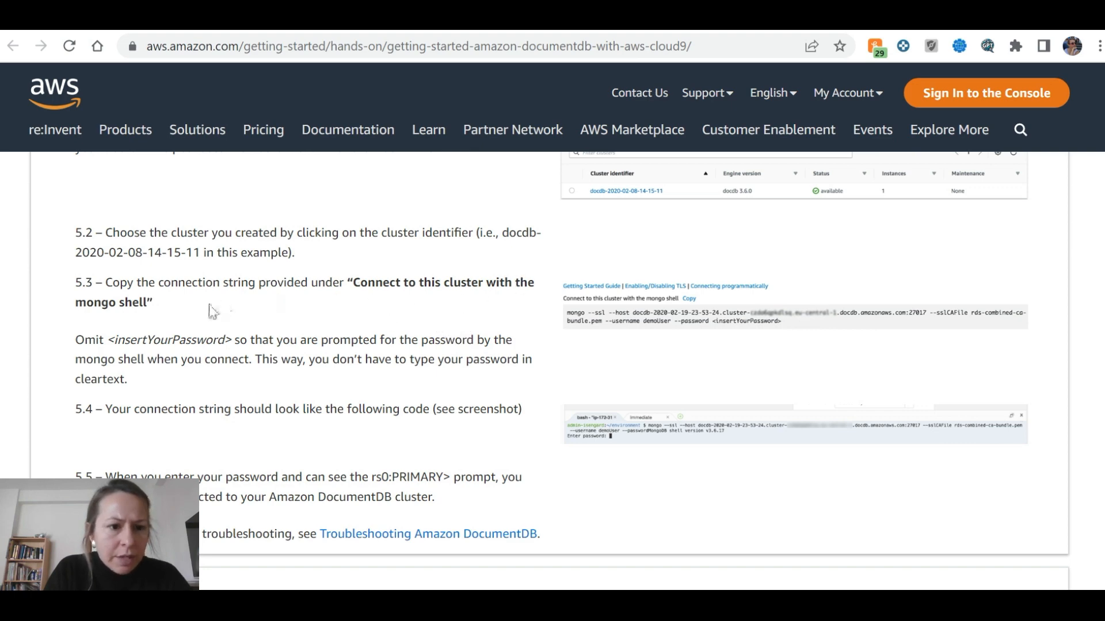
key(ctrl+Tab)
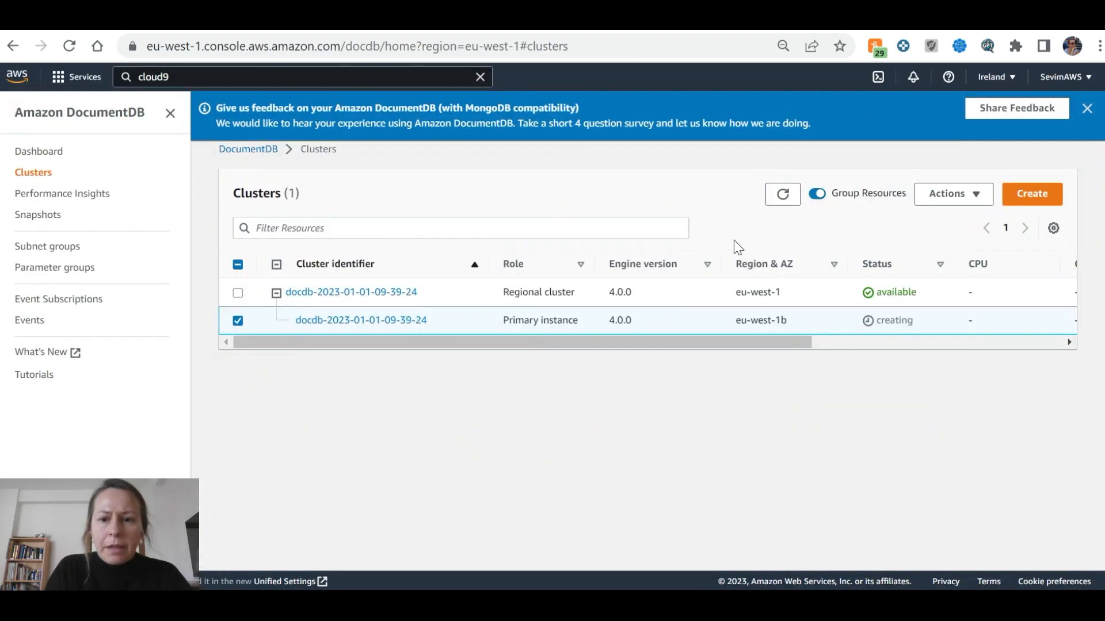
click(781, 196)
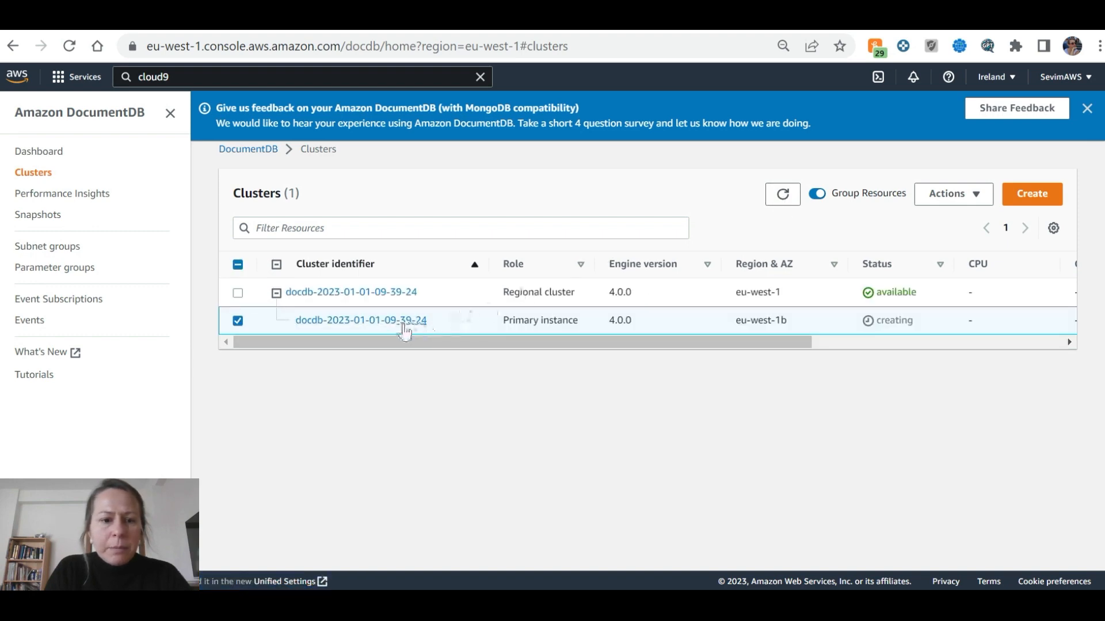
key(ctrl+Tab)
key(ctrl+Tab)
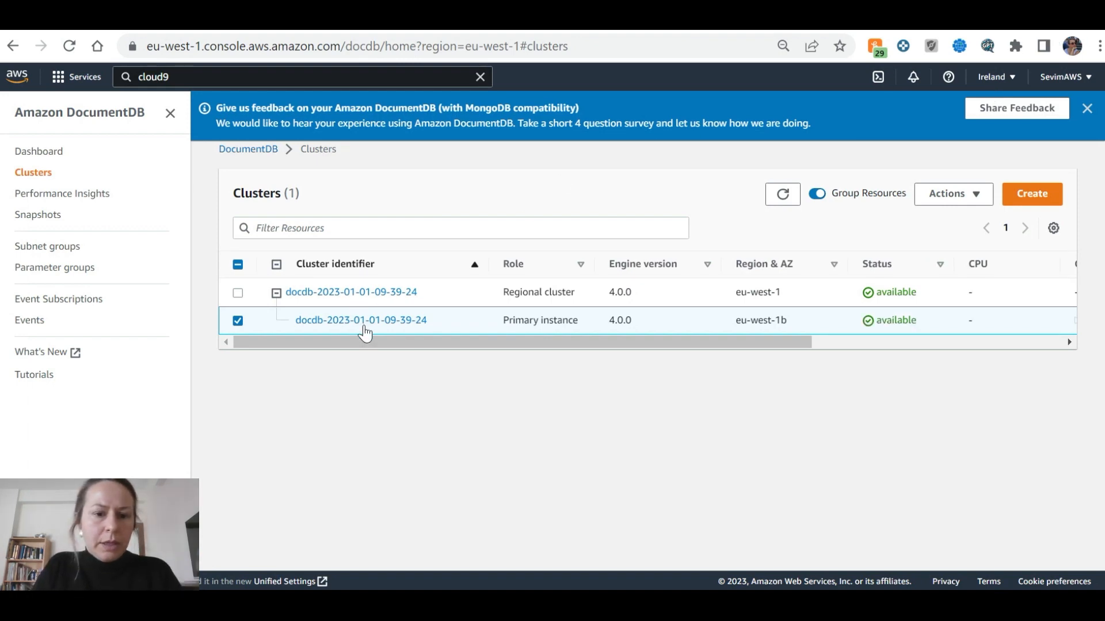
click(360, 321)
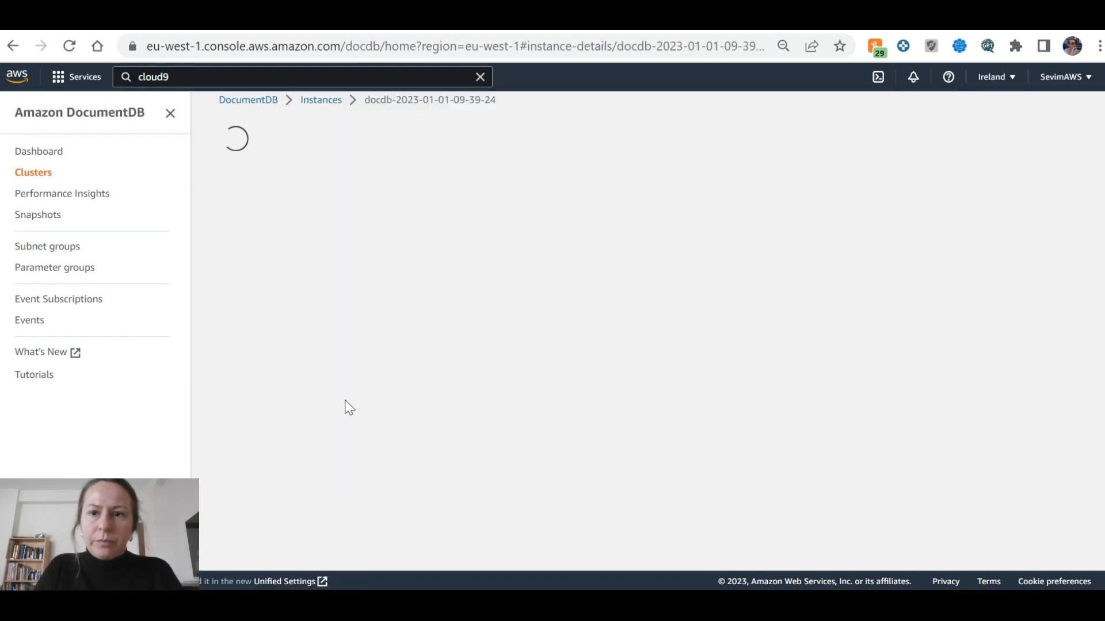
scroll(543, 377, down, 2)
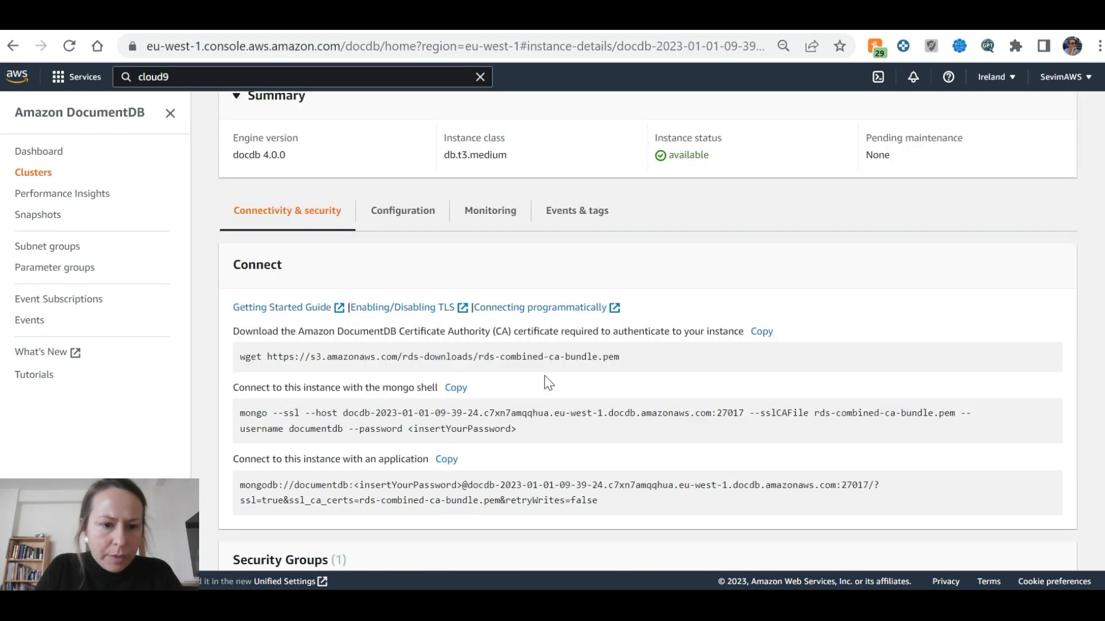
drag(240, 420, 423, 432)
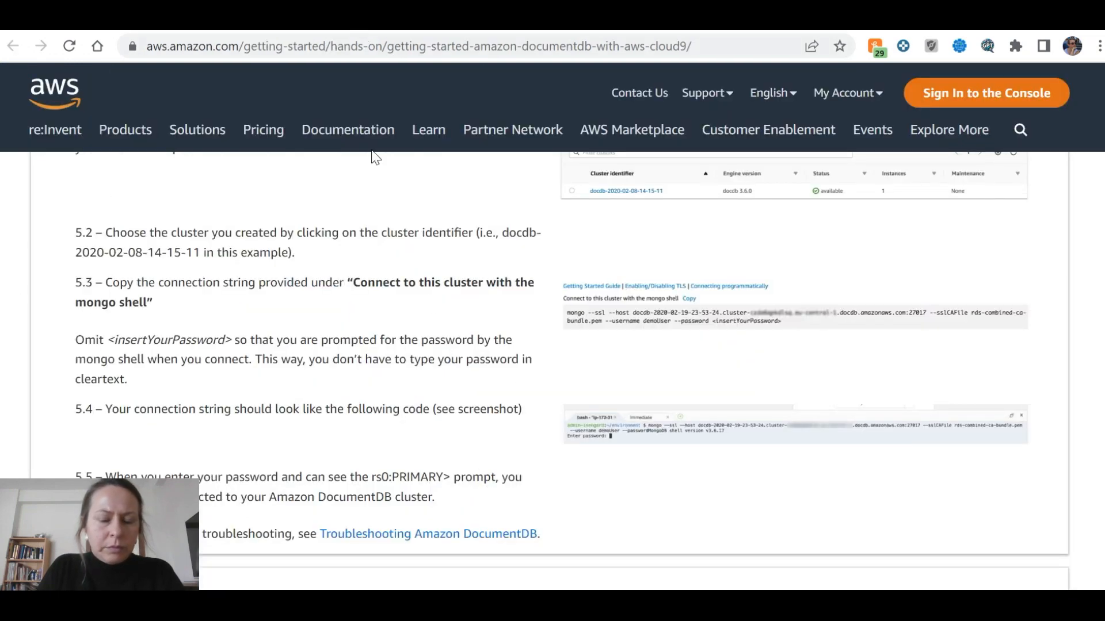
Bring the Cloud9 IDE tab to the front
key(alt+Tab)
key(alt+Tab)
key(alt+Tab)
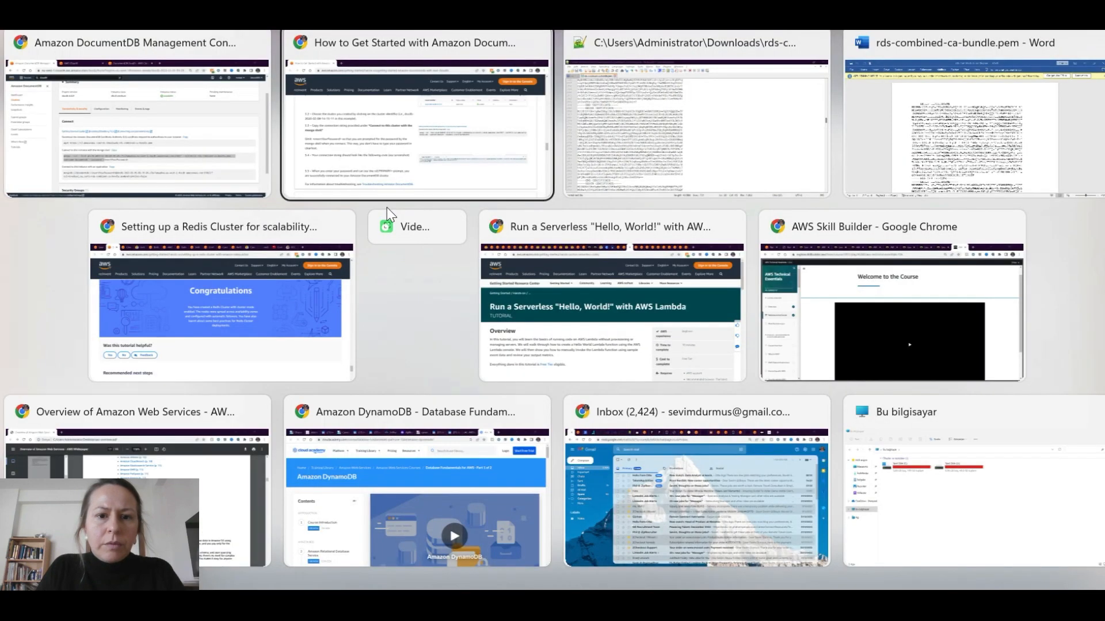
click(389, 112)
key(alt+Tab)
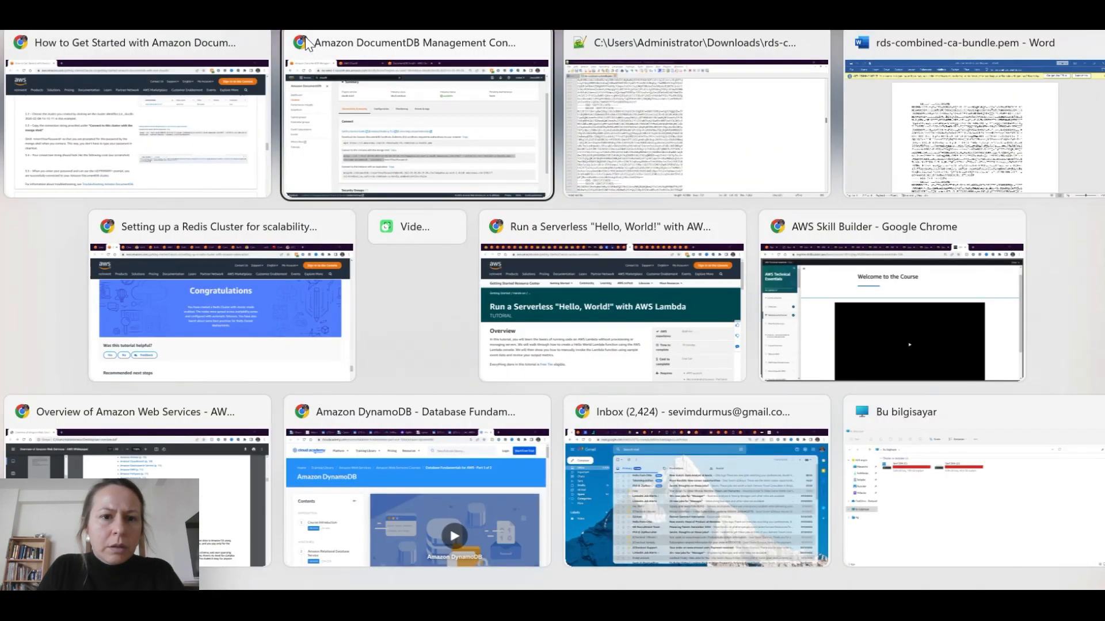
click(197, 70)
key(alt+Tab)
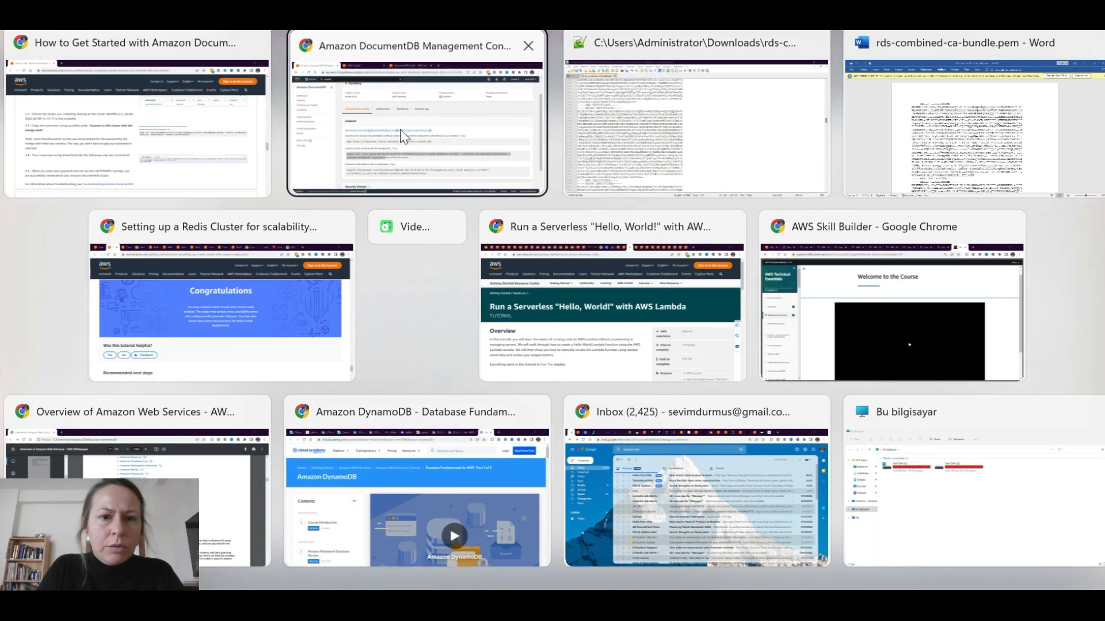
click(495, 32)
click(495, 22)
click(437, 22)
Paste the mongo shell command into the terminal, fill in the cluster password, and run it
click(489, 22)
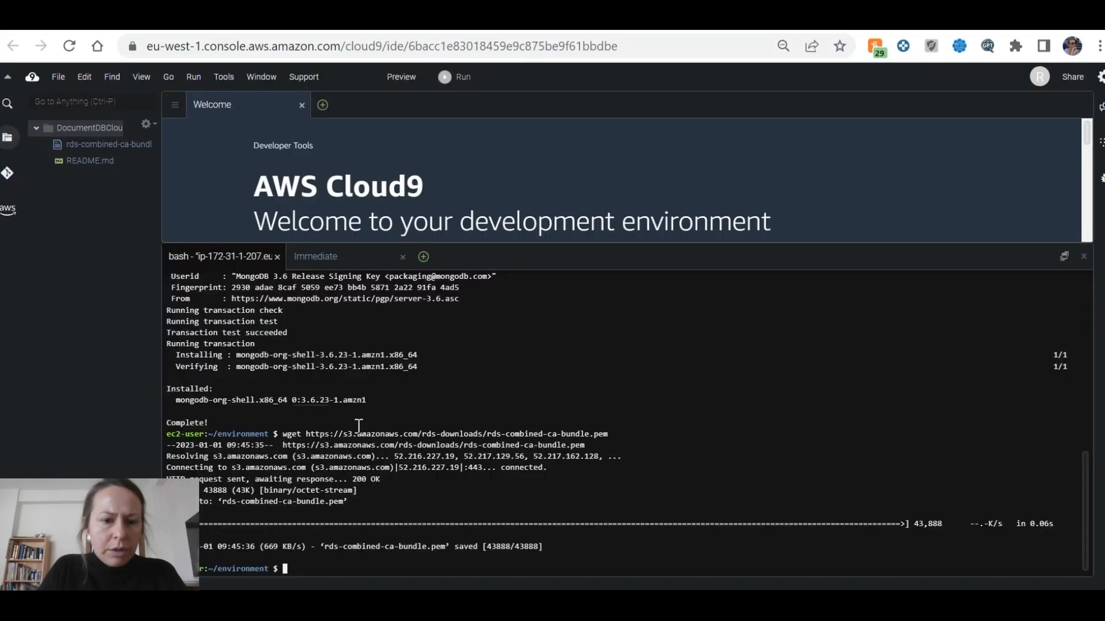
key(ctrl+v)
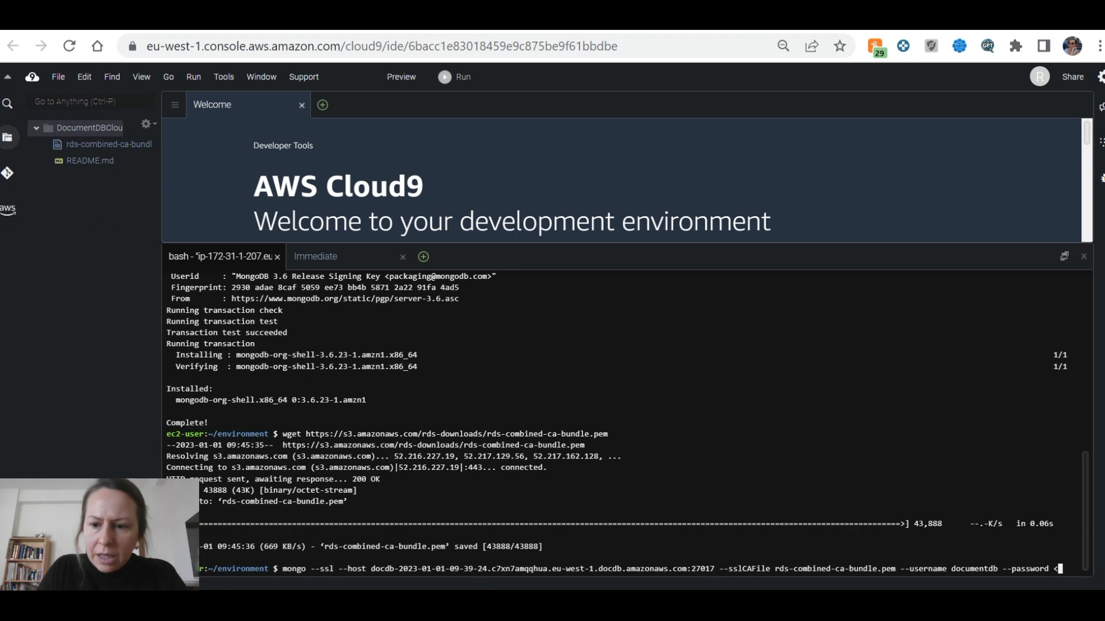
key(BackSpace)
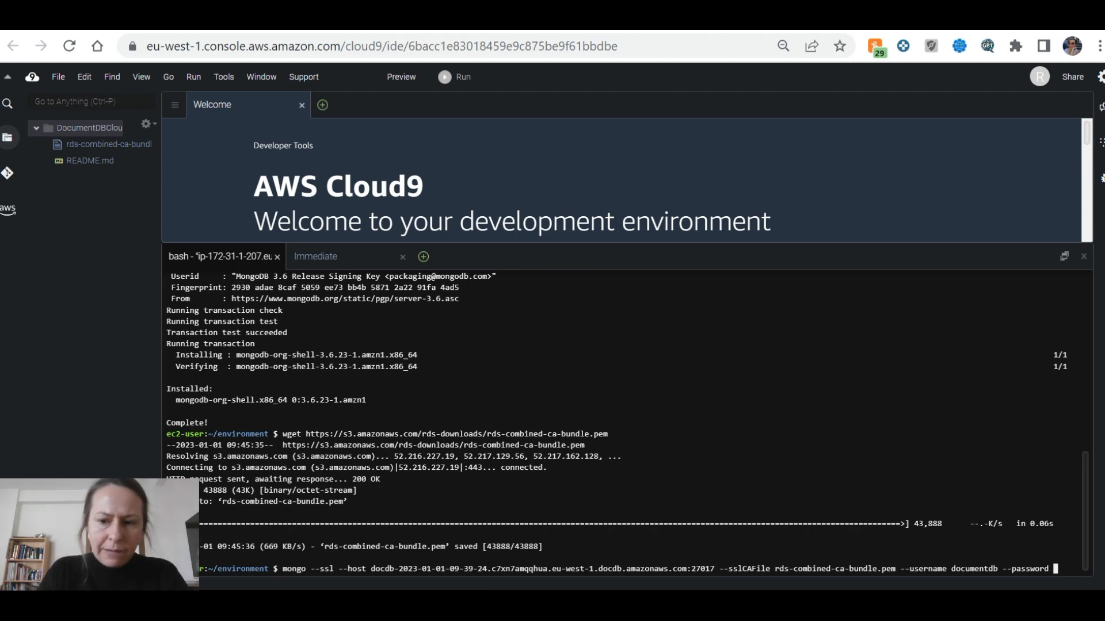
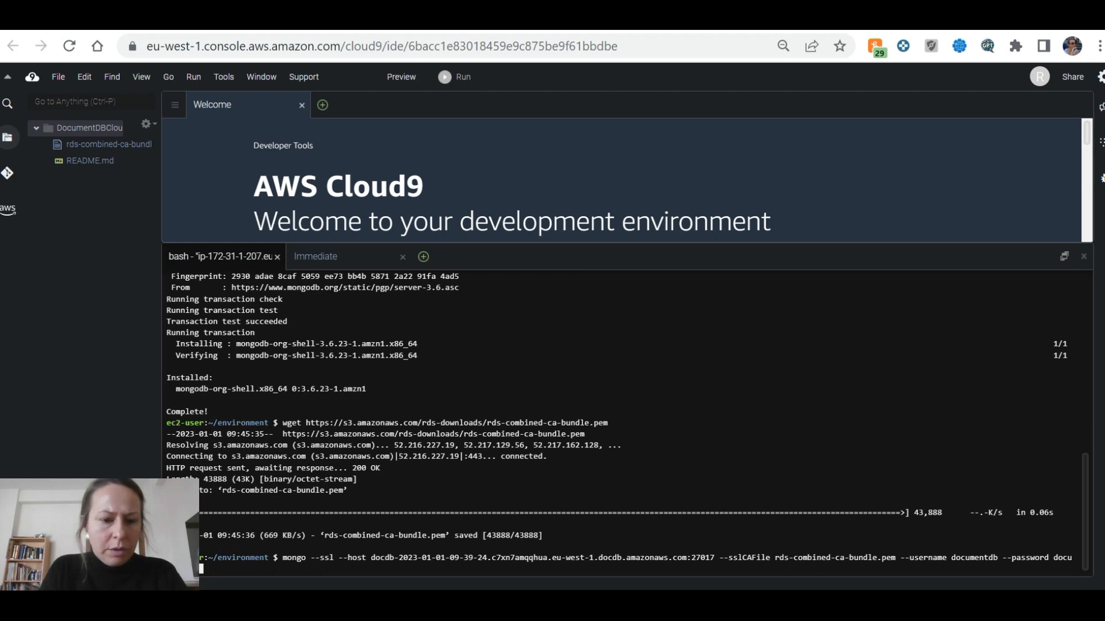
key(Return)
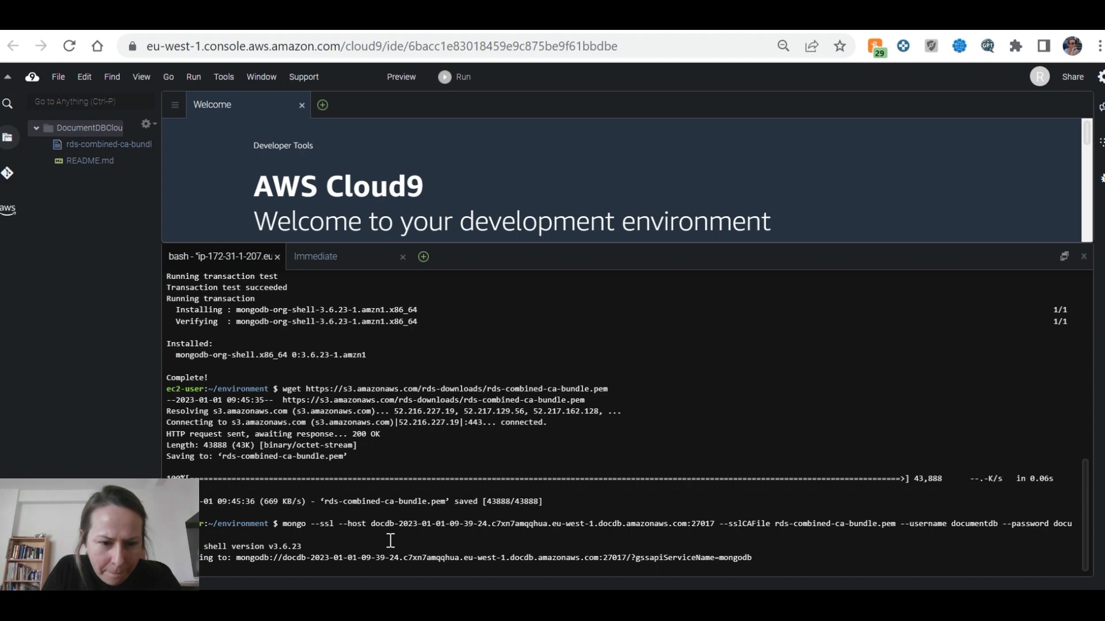
Compare the terminal's 'connect failed' error with the tutorial's step 5.3 instructions
key(alt+Tab)
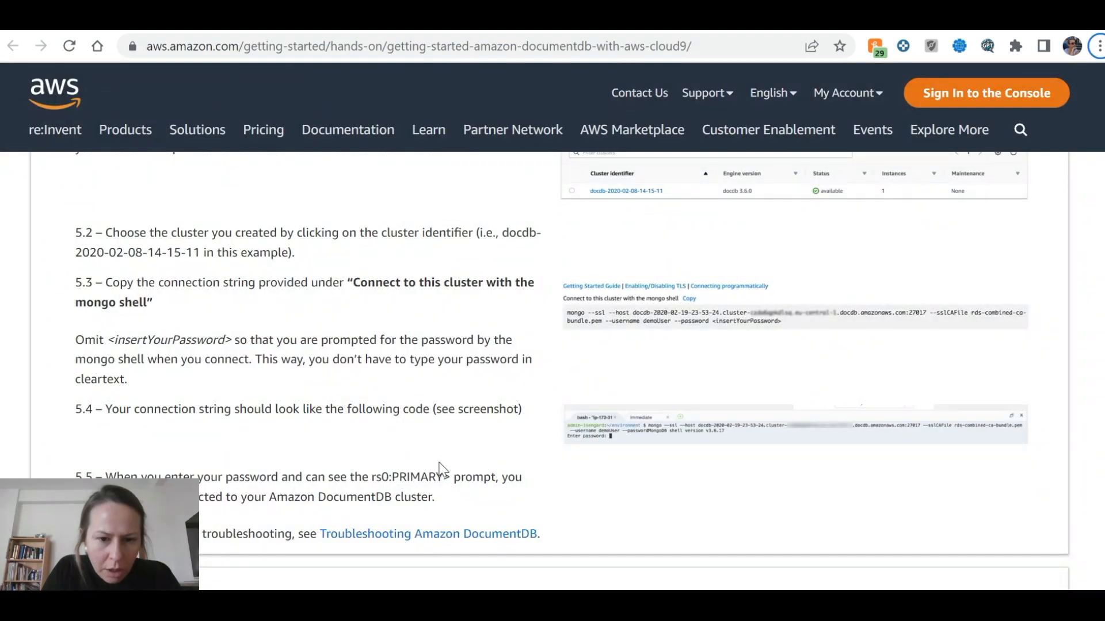
key(alt+Tab)
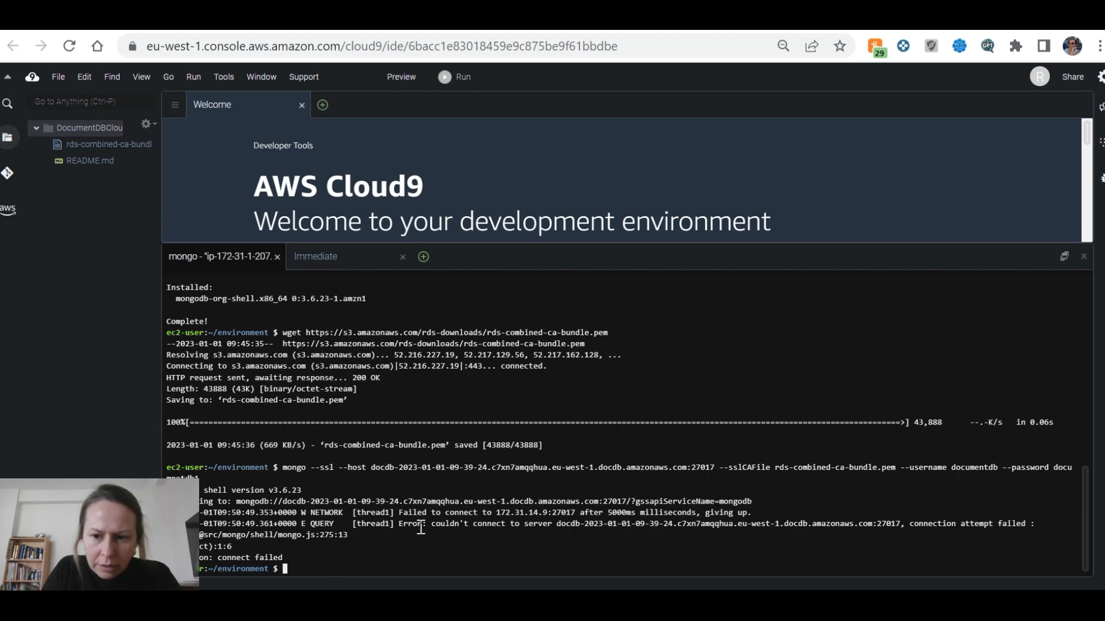
key(alt+Tab)
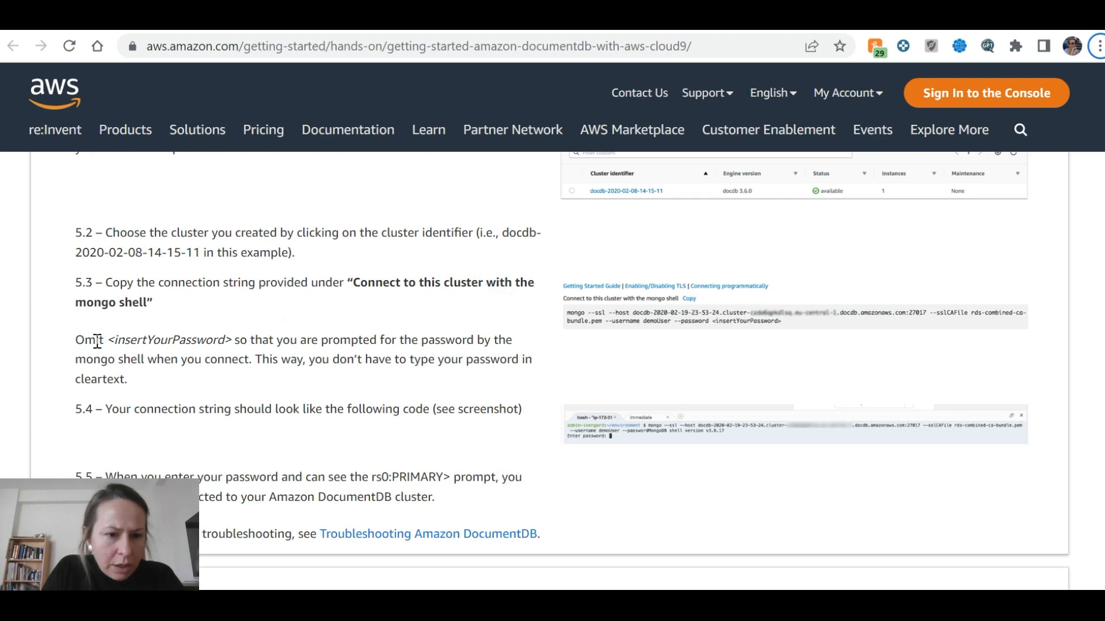
key(alt+Tab)
key(alt+Tab)
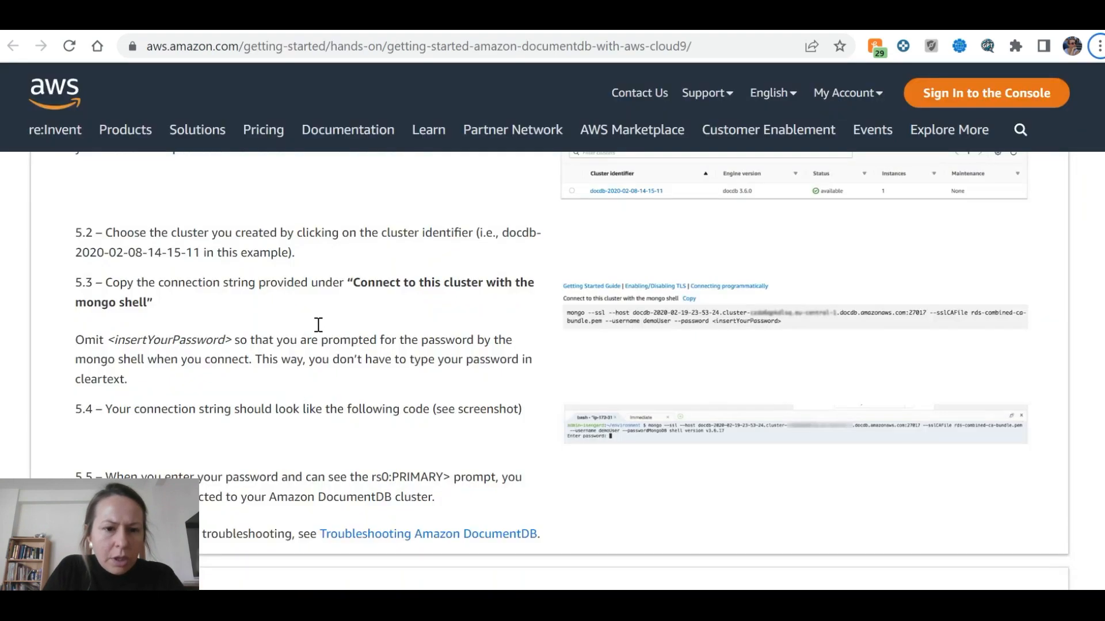
key(alt+Tab)
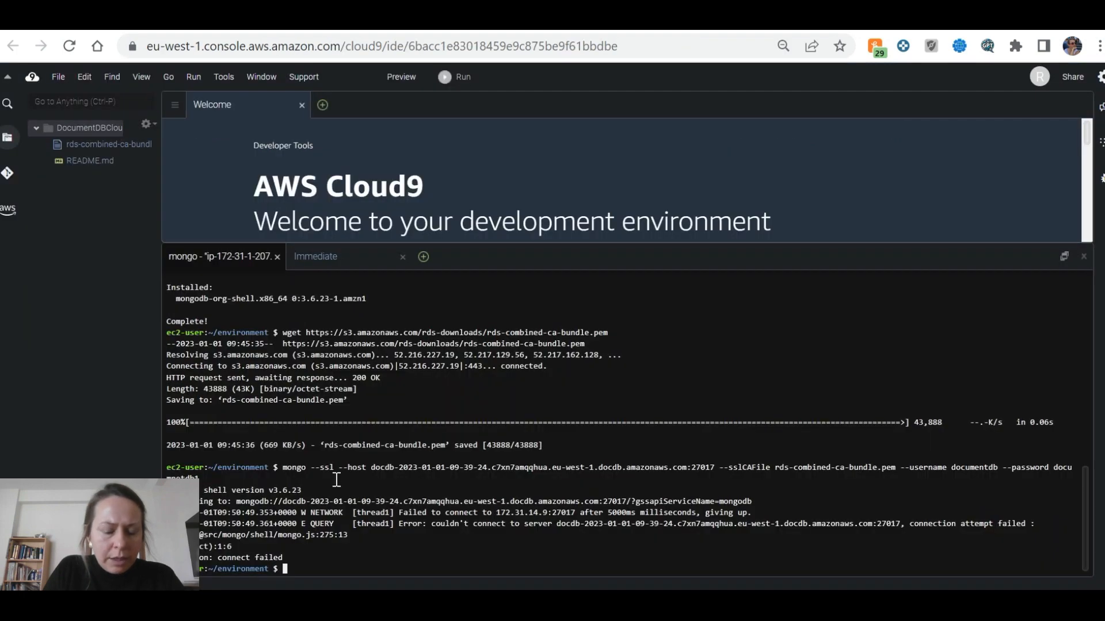
Paste the mongo command again with the password inside angle brackets and run it
key(ctrl+v)
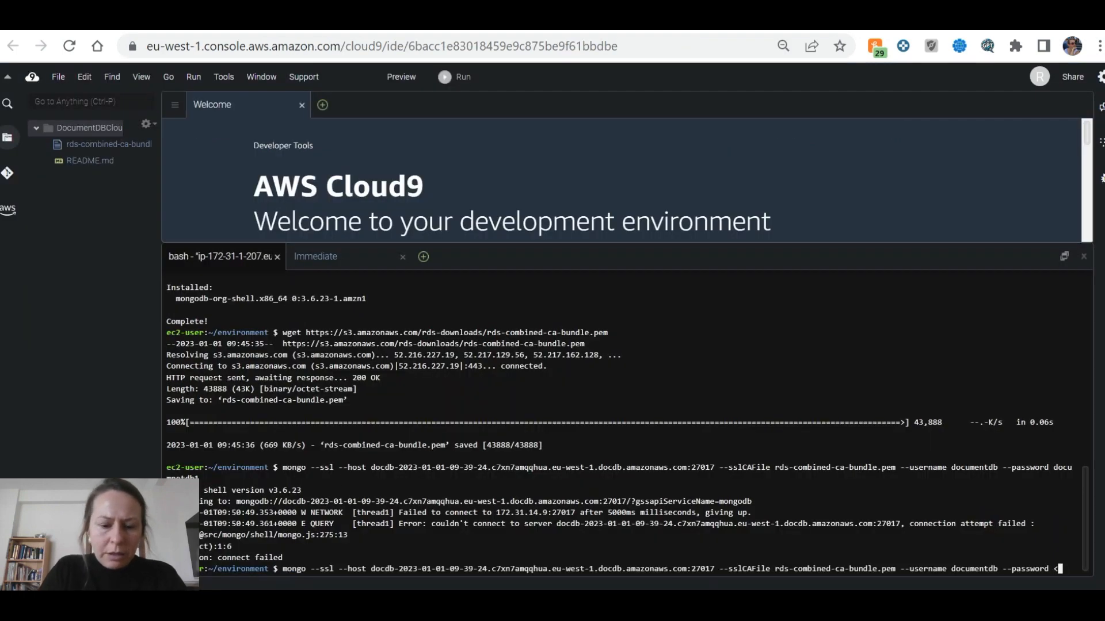
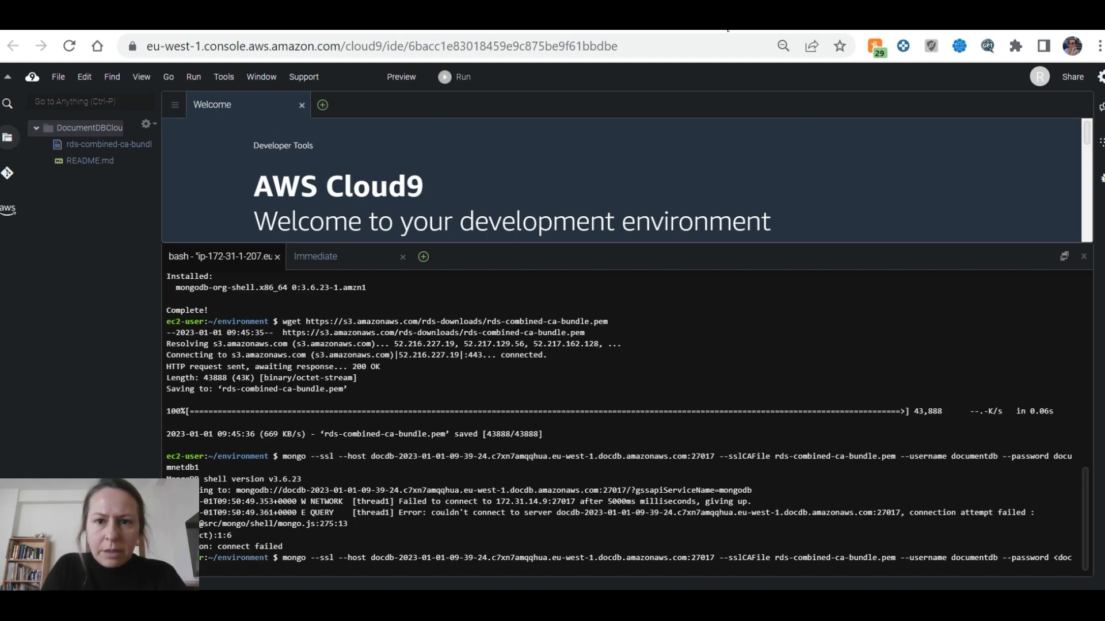
click(1059, 11)
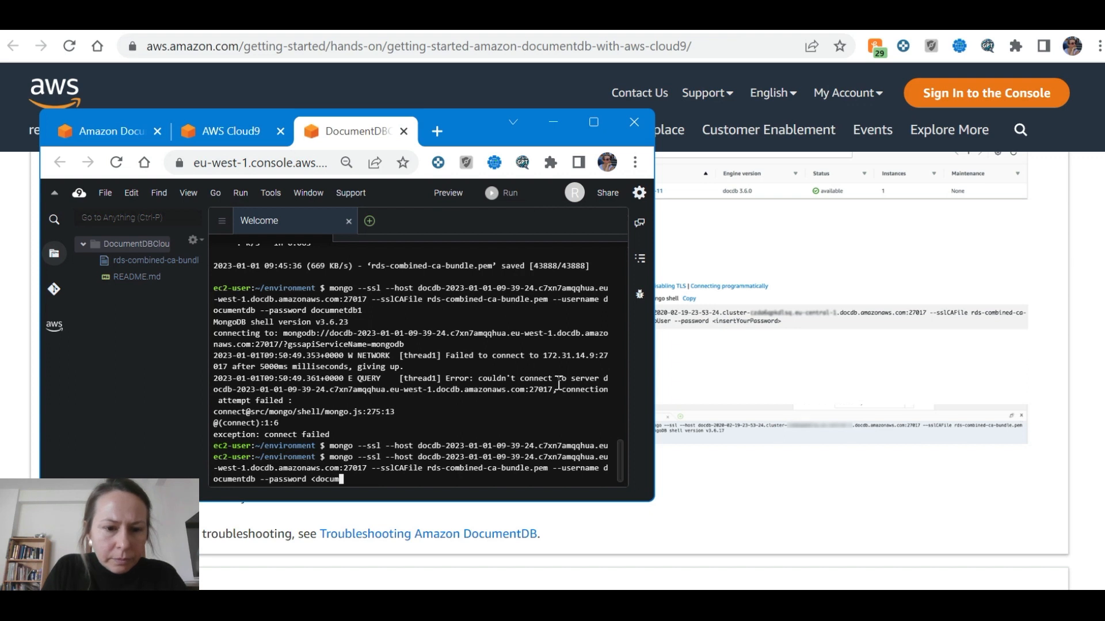
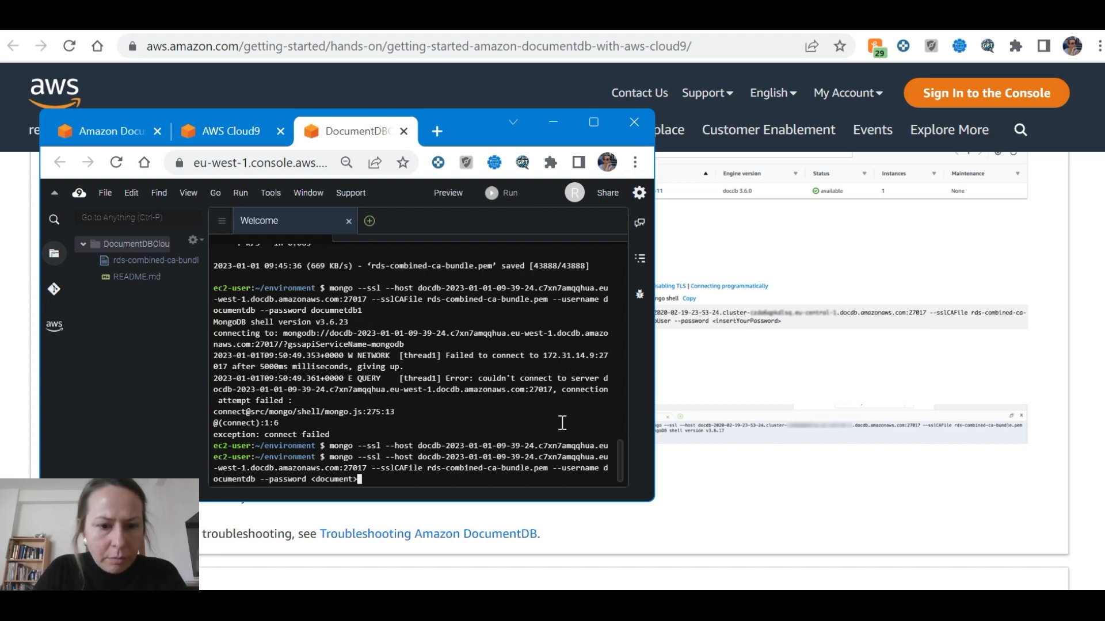
key(Left)
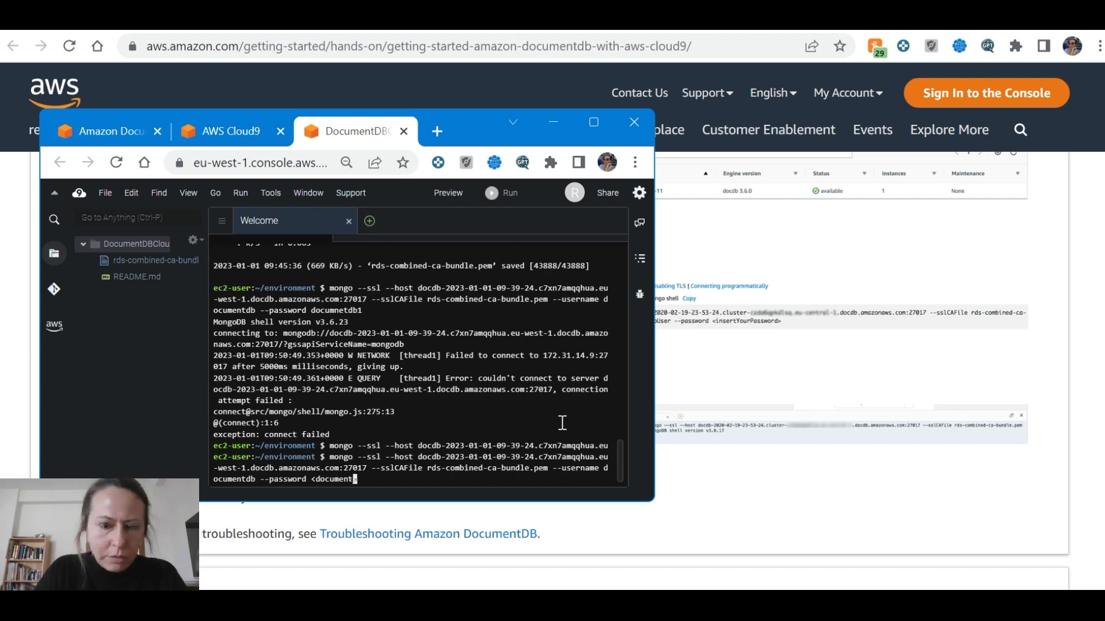
key(Return)
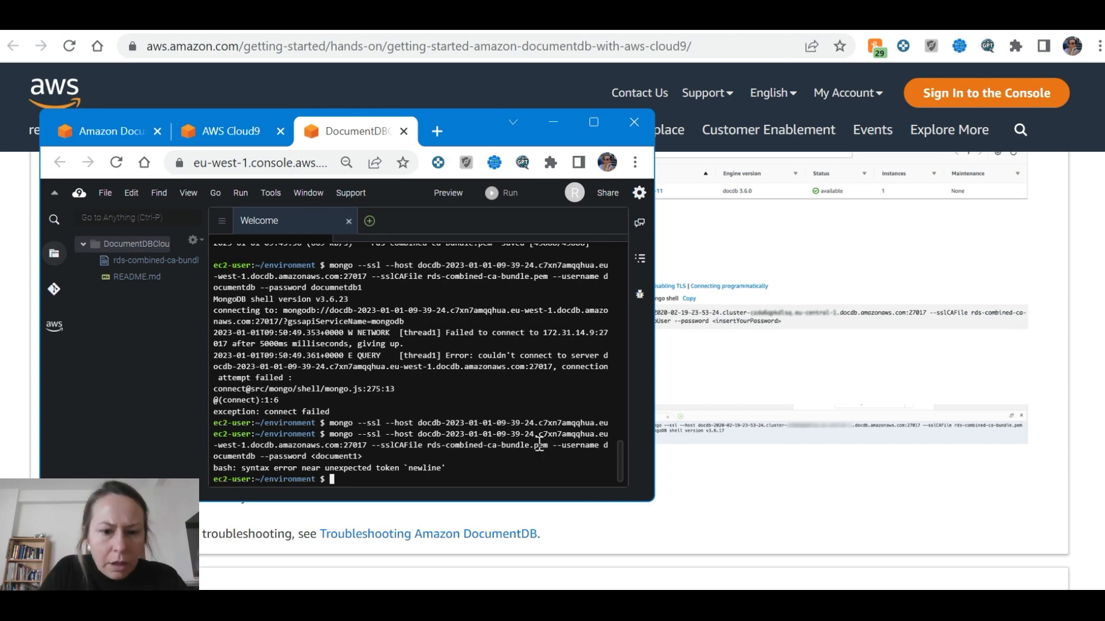
Scroll the tutorial to step 5.5's rs0:PRIMARY connection example
key(alt+Tab)
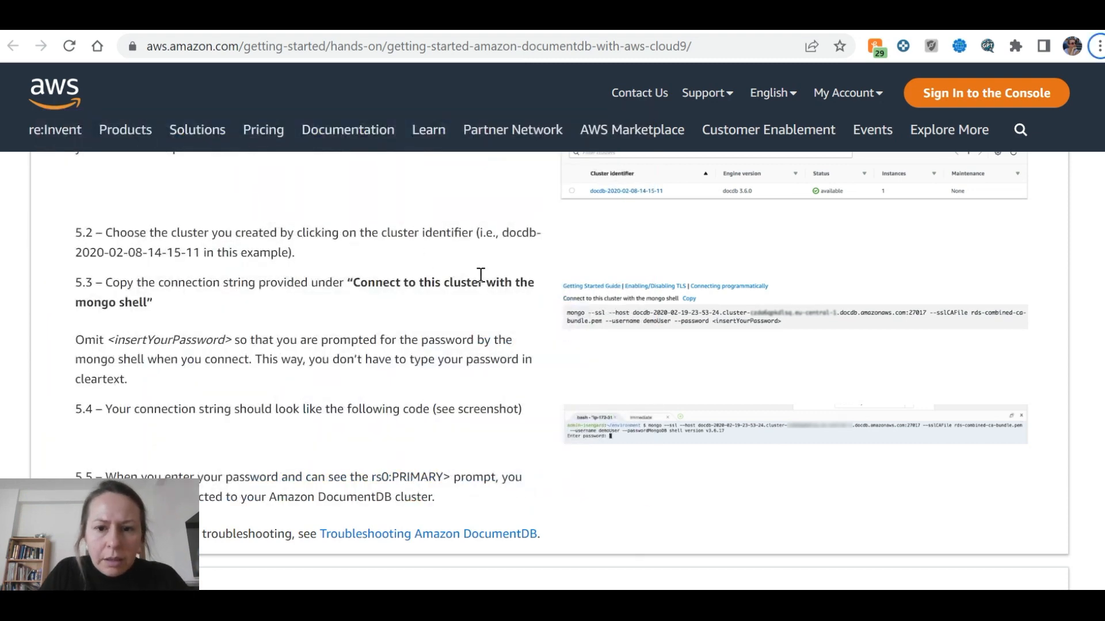
key(alt+Tab)
key(alt+Tab)
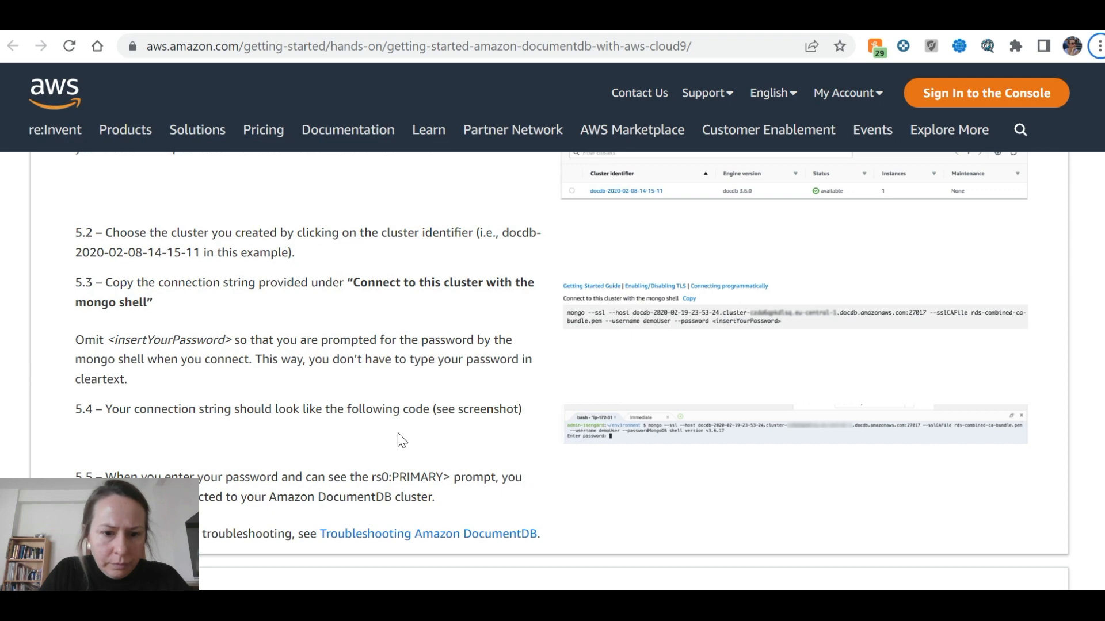
scroll(400, 429, down, 1)
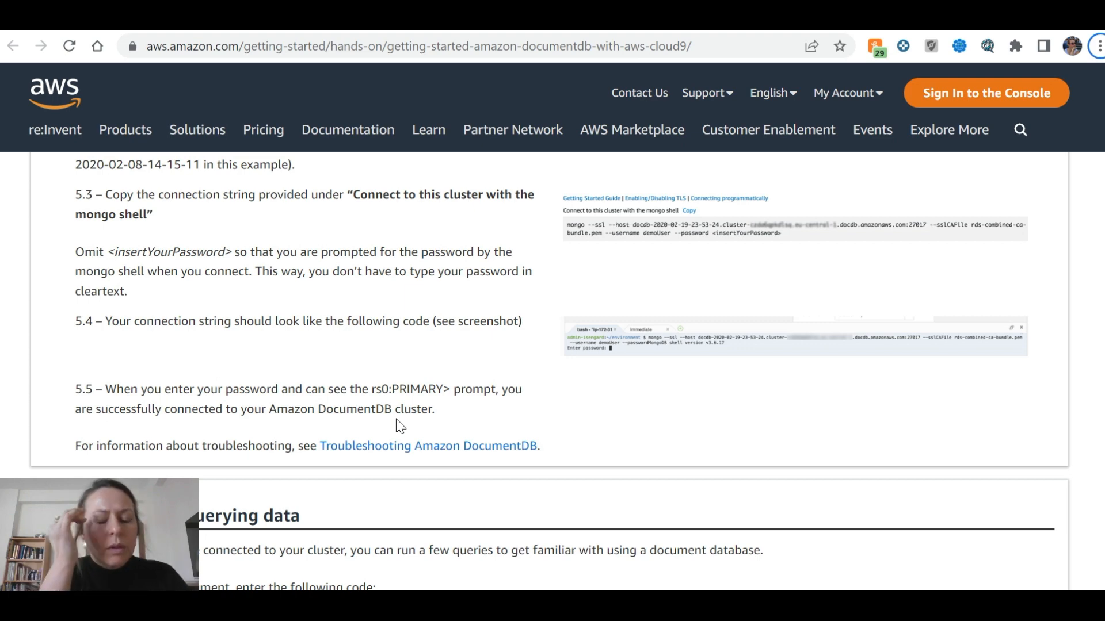
Select the cluster's mongo shell command up to --password in the DocumentDB console
key(alt+Tab)
key(alt+Tab)
key(alt+Tab)
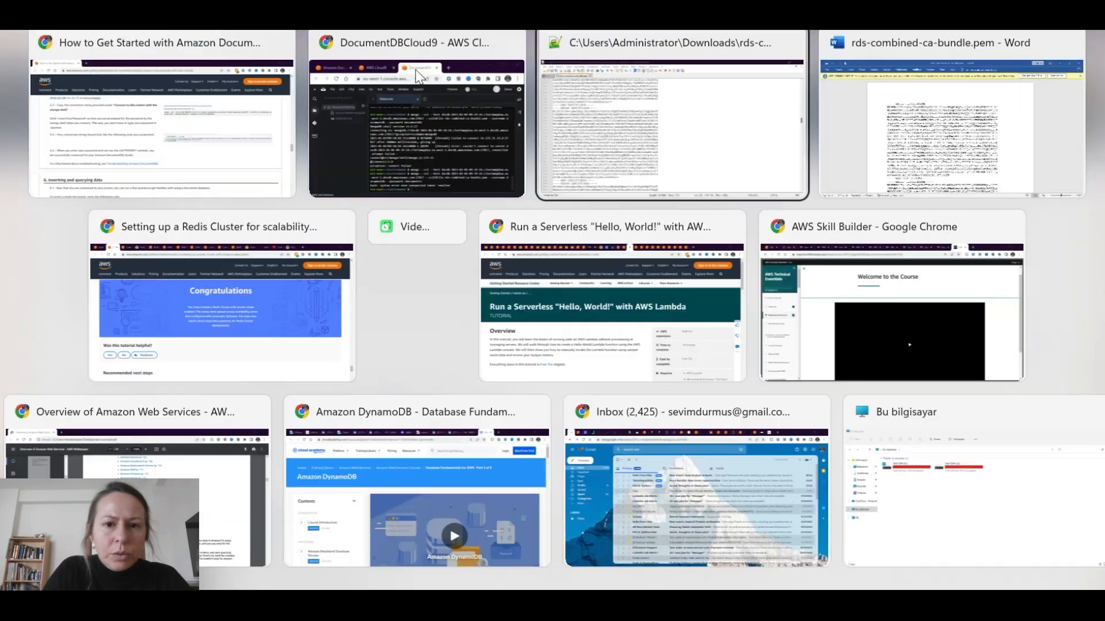
click(372, 96)
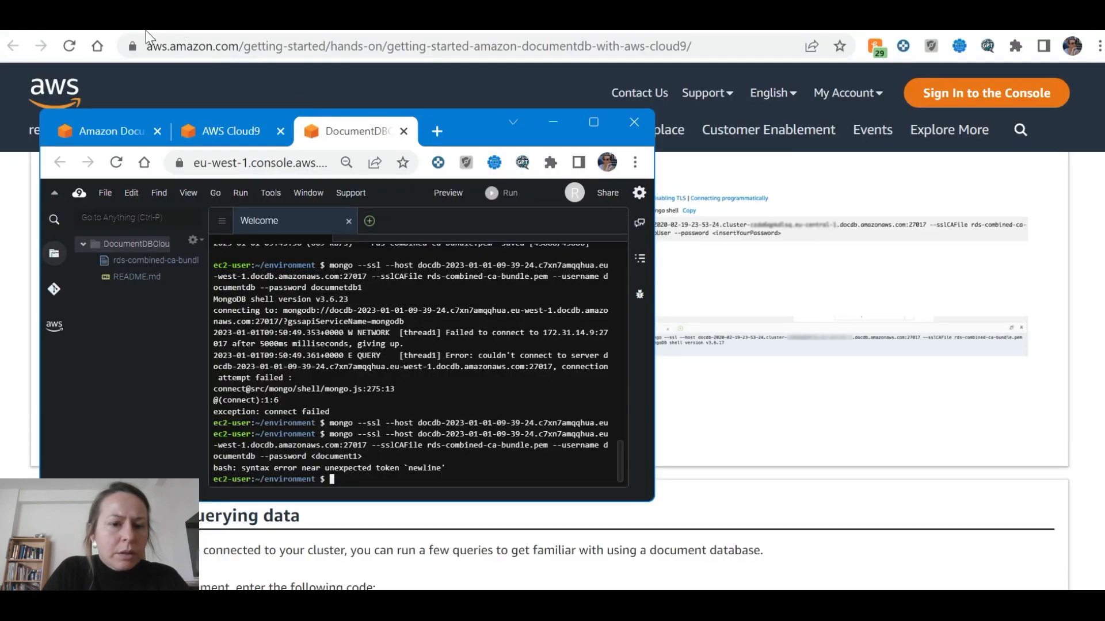
click(107, 131)
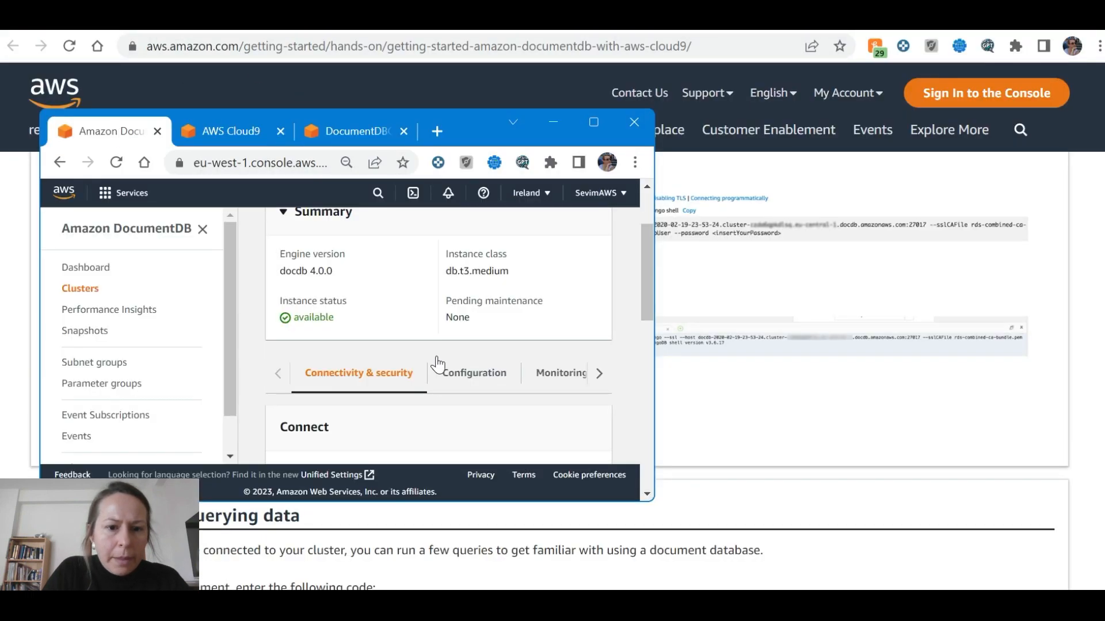
click(587, 124)
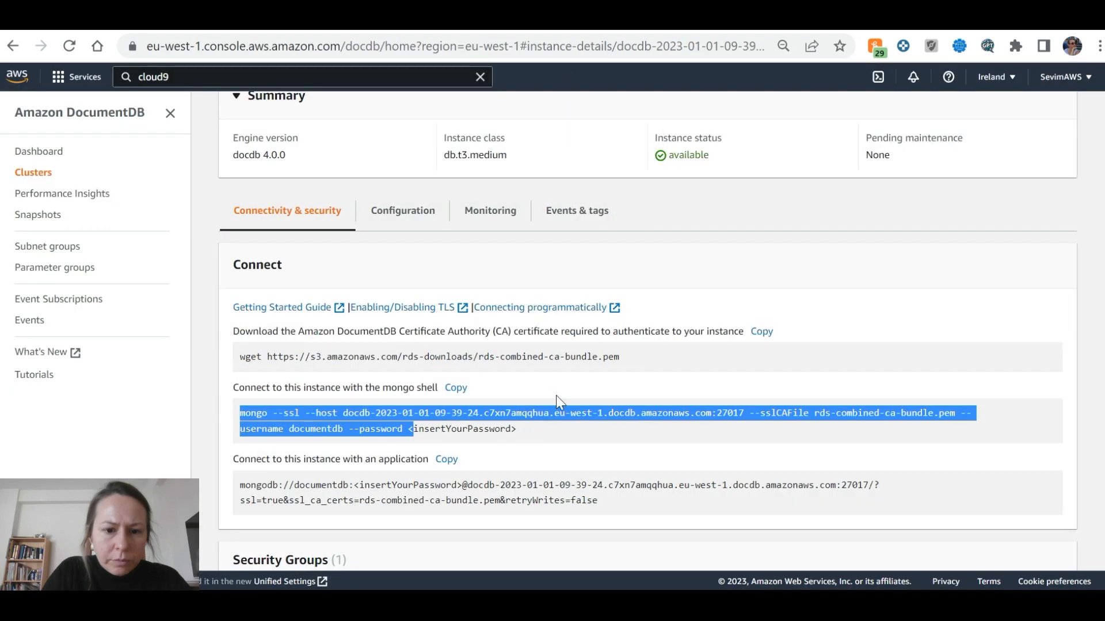
click(245, 411)
drag(239, 416, 405, 430)
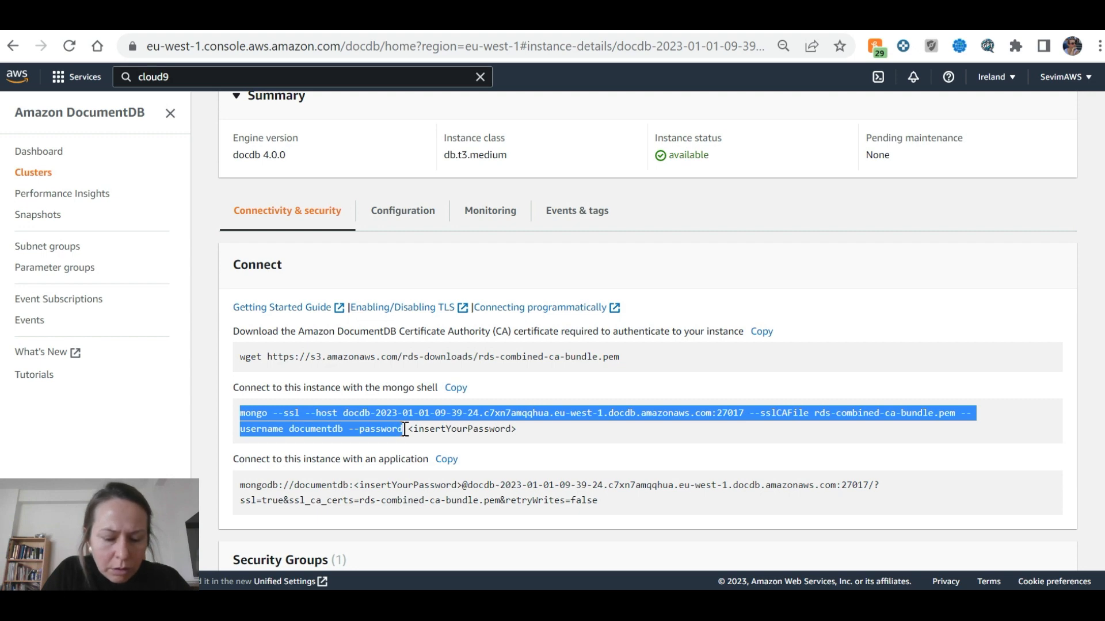
Return to the Cloud9 terminal prompt
key(alt+Tab)
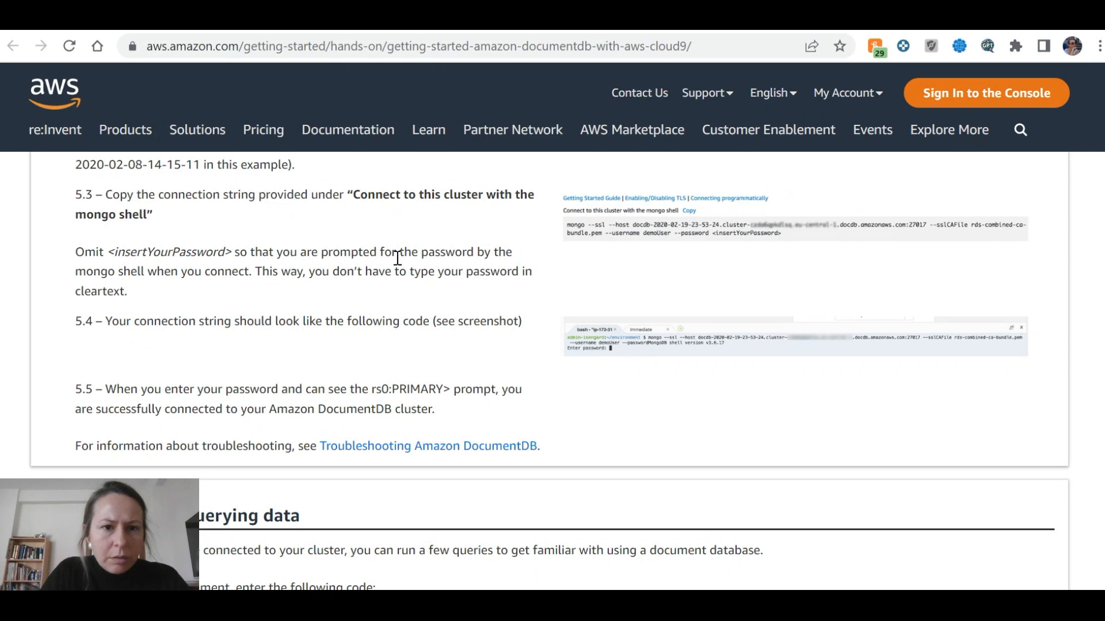
click(399, 21)
click(414, 22)
scroll(439, 366, down, 1)
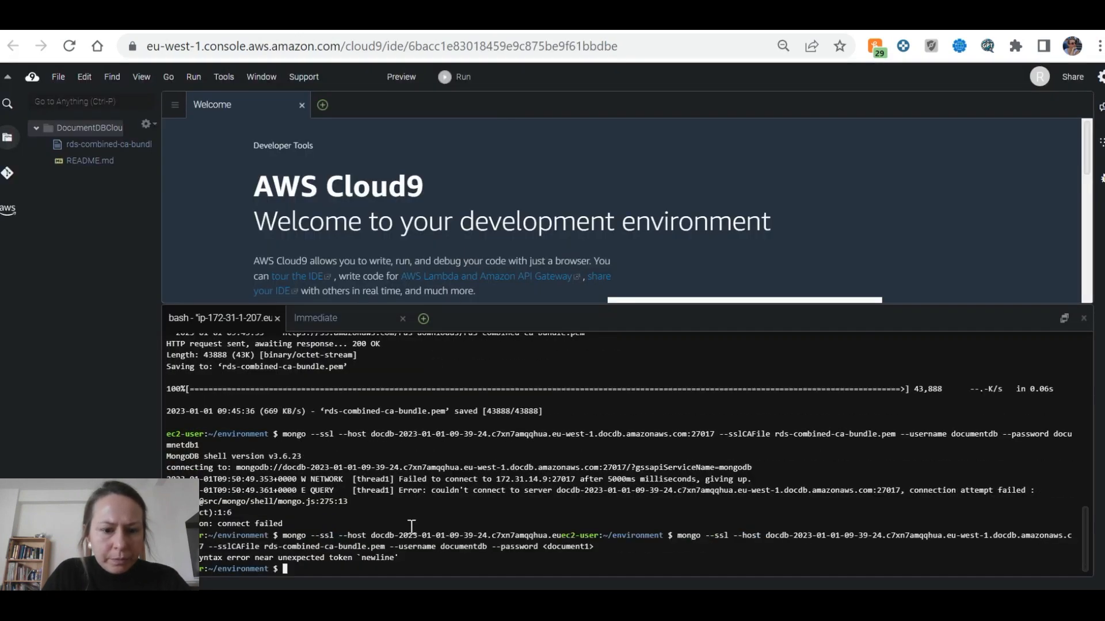
Paste and run the mongo command twice, entering the password; both attempts end in connect failed
key(ctrl+v)
key(Return)
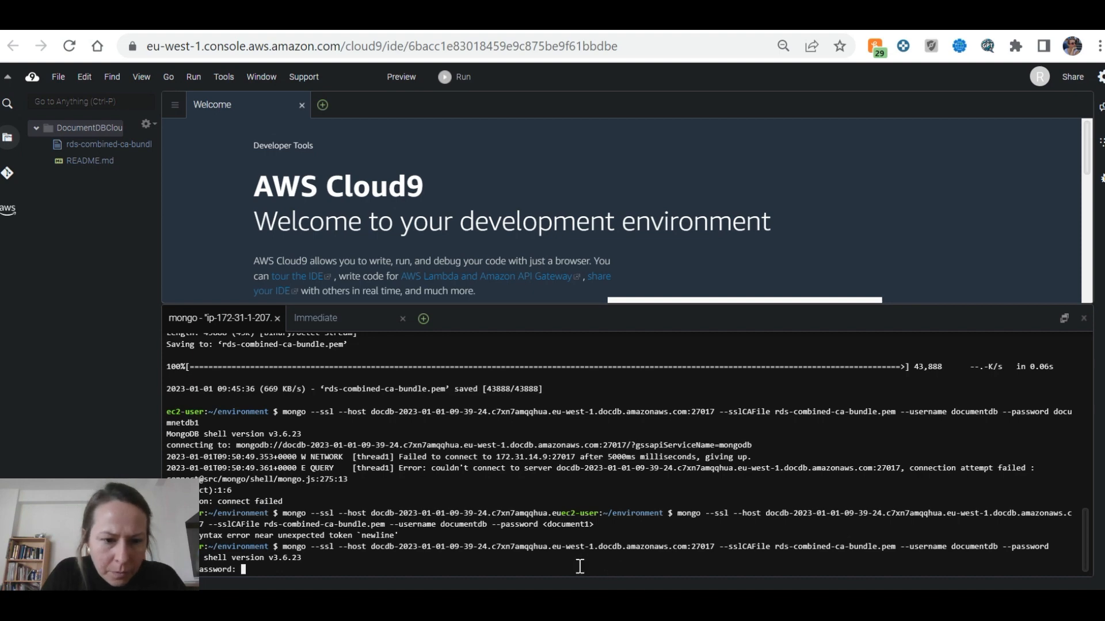
click(1059, 9)
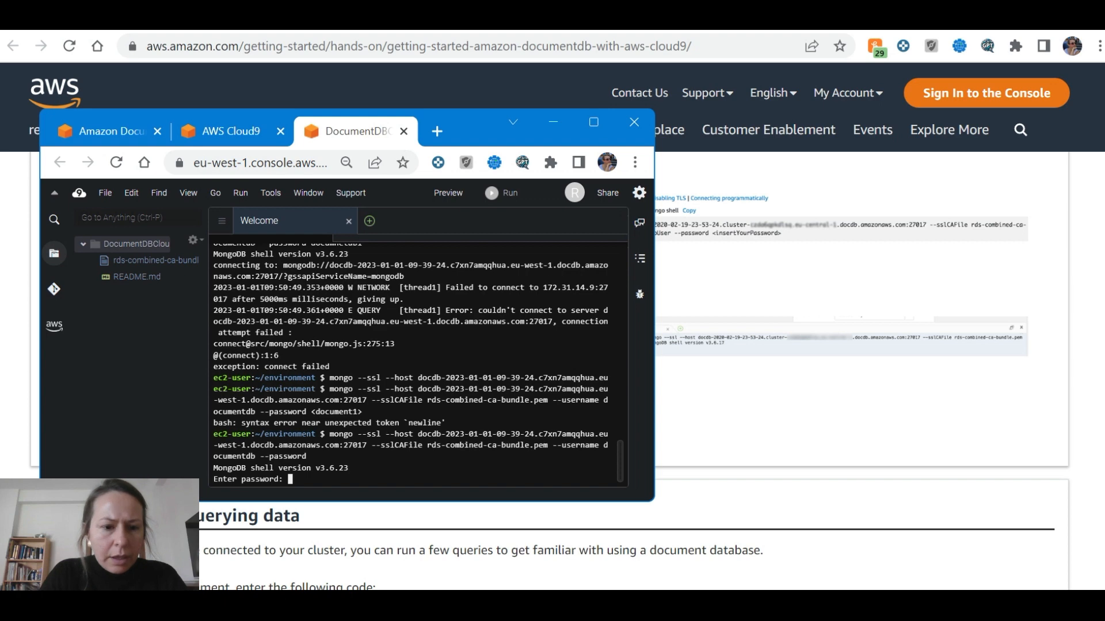
key(Return)
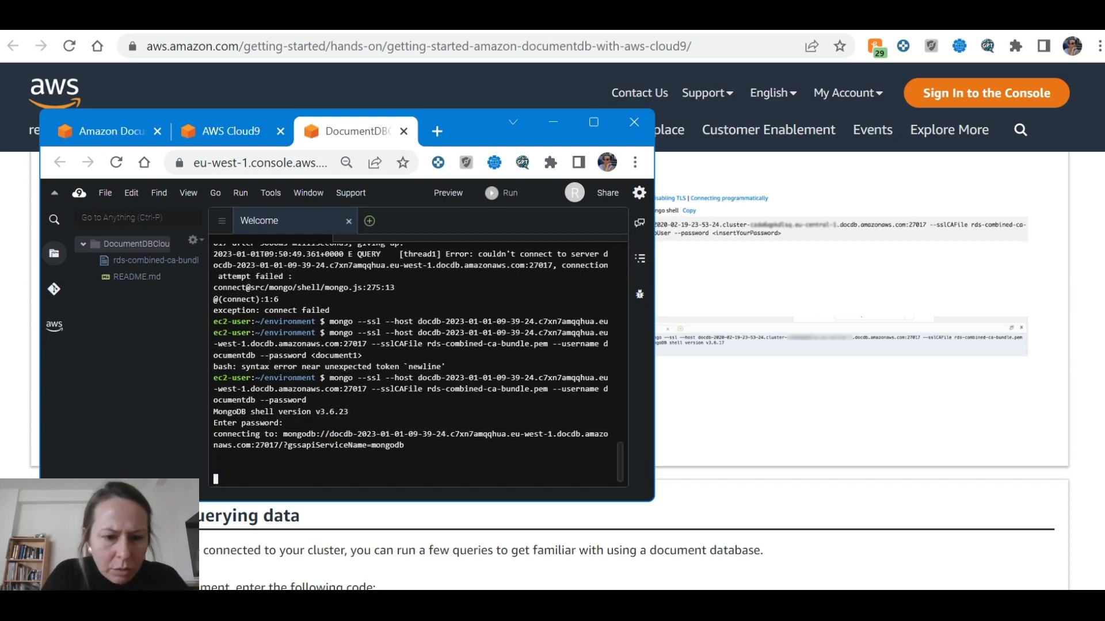
key(ctrl+v)
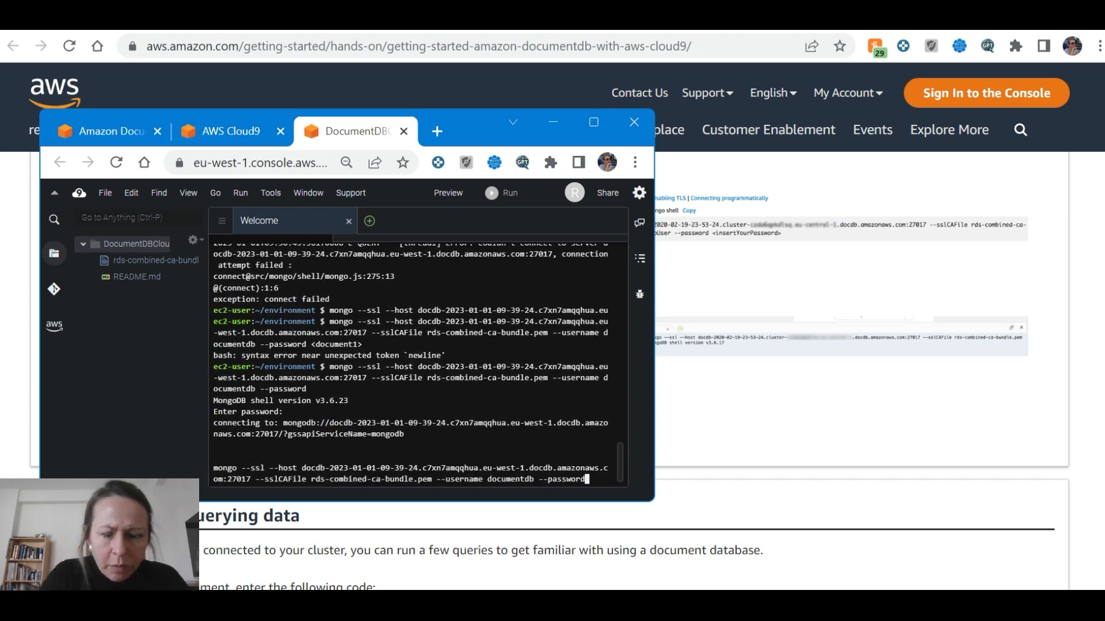
key(Return)
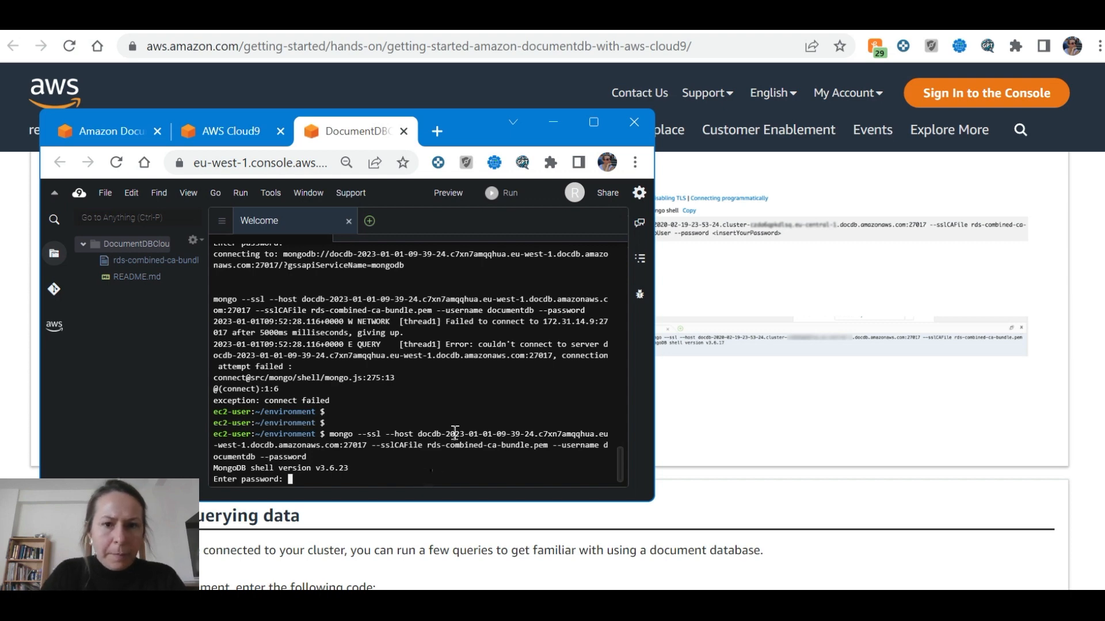
key(alt+Tab)
key(alt+Tab)
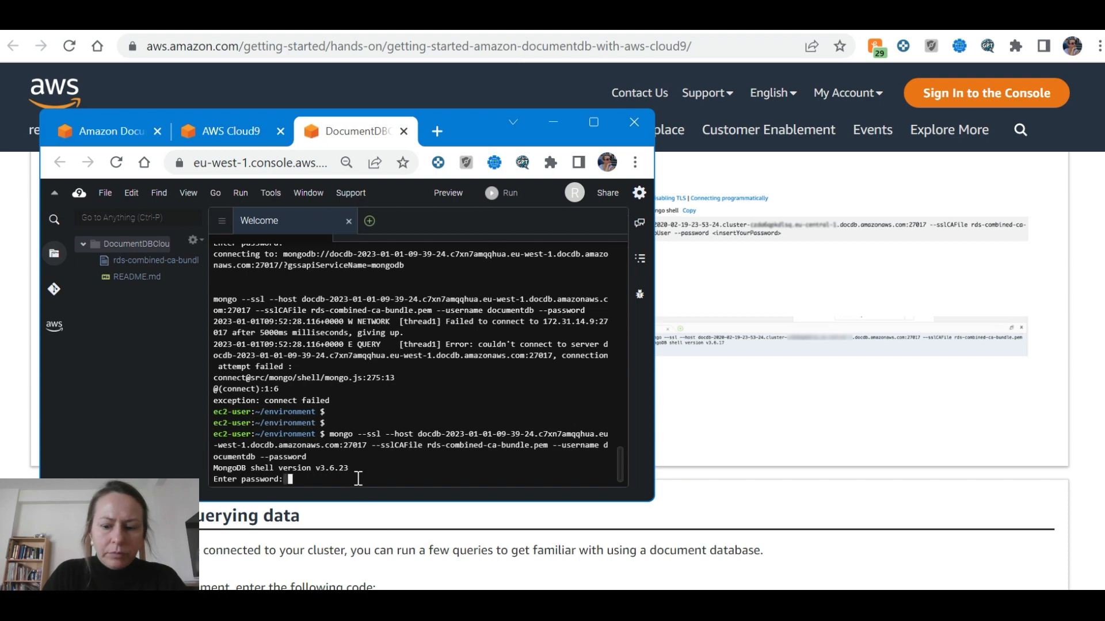
key(Return)
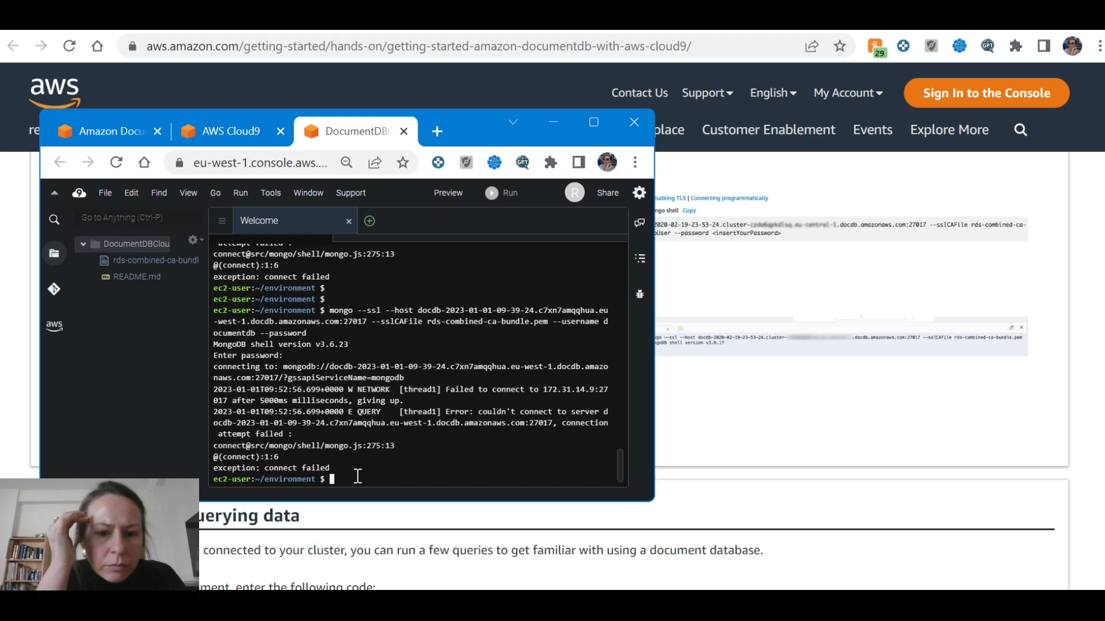
key(alt+Tab)
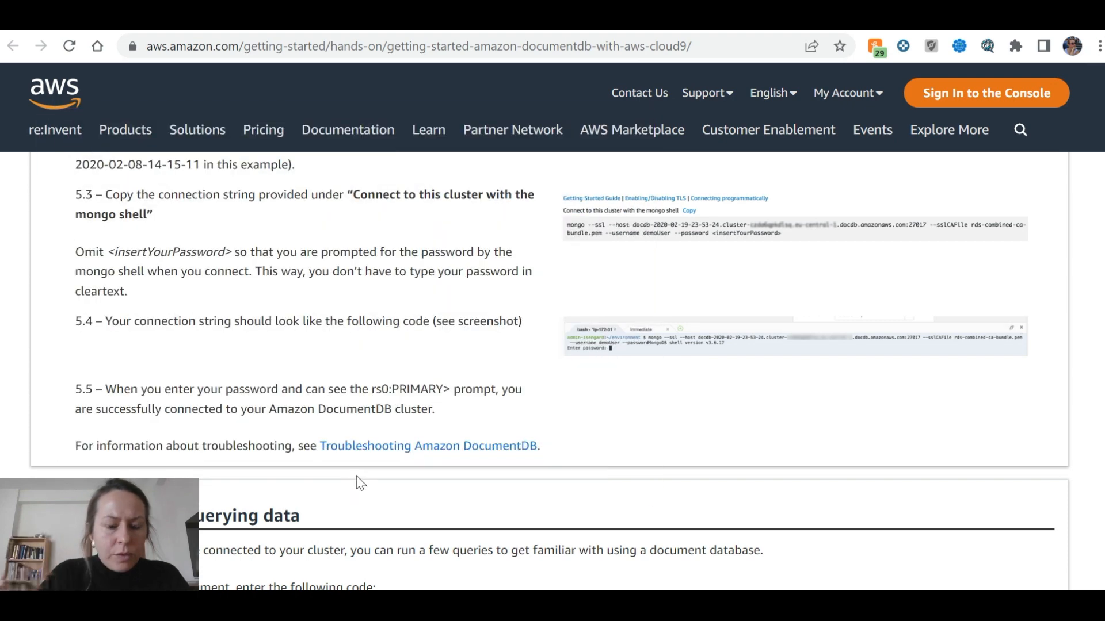
key(alt+Tab)
Recall the command with Up arrow and retry twice more, then bring up tutorial steps 5.3–5.5
key(Up)
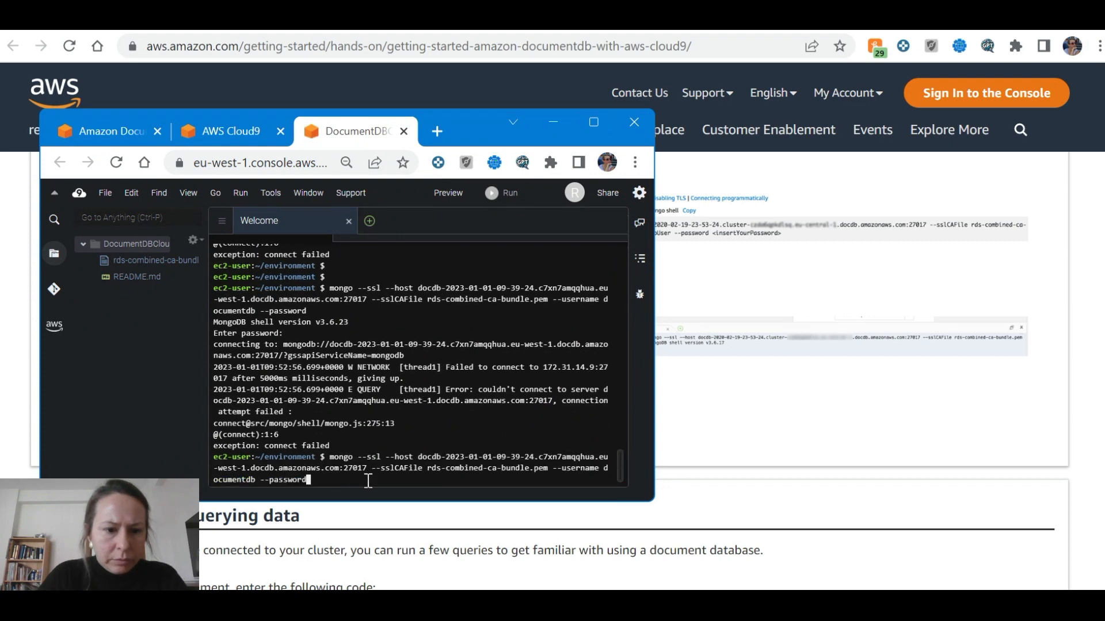
key(Return)
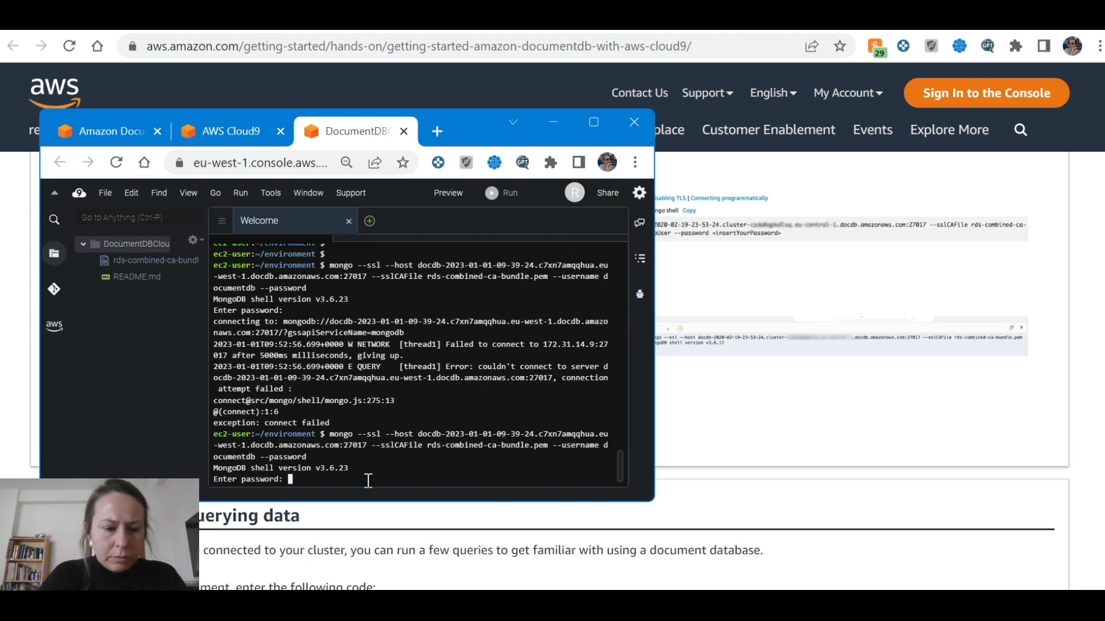
key(Return)
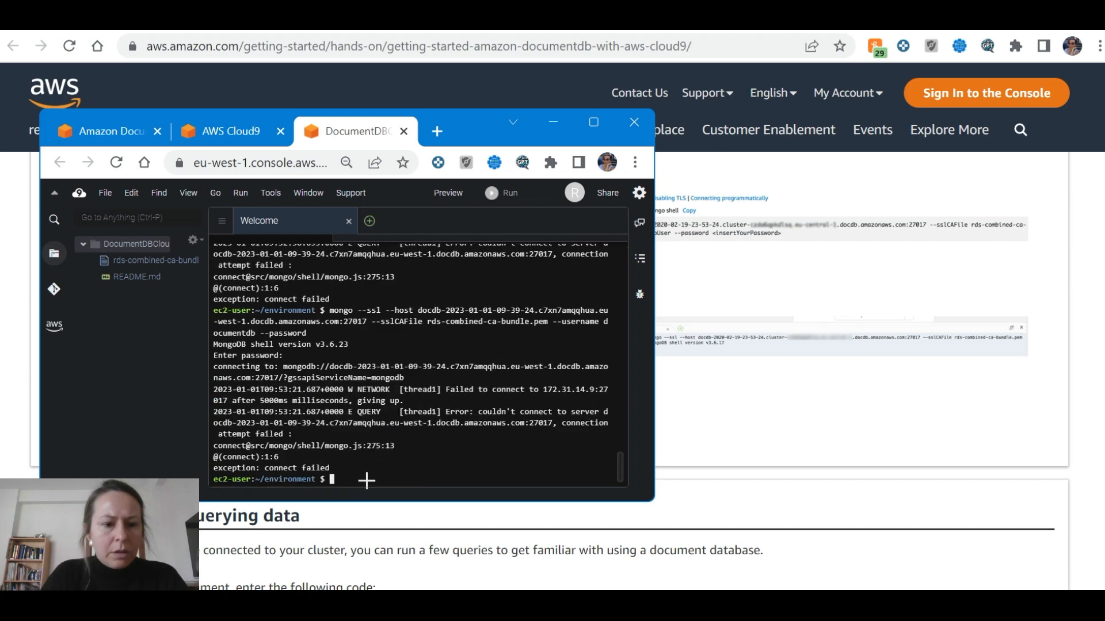
key(alt+Tab)
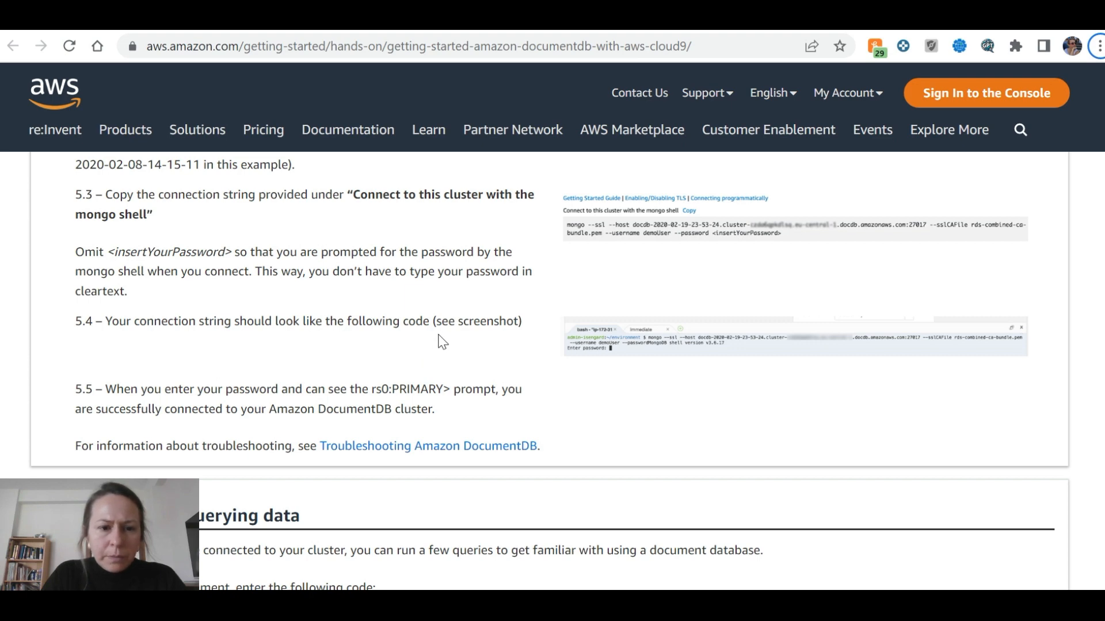
key(alt+Tab)
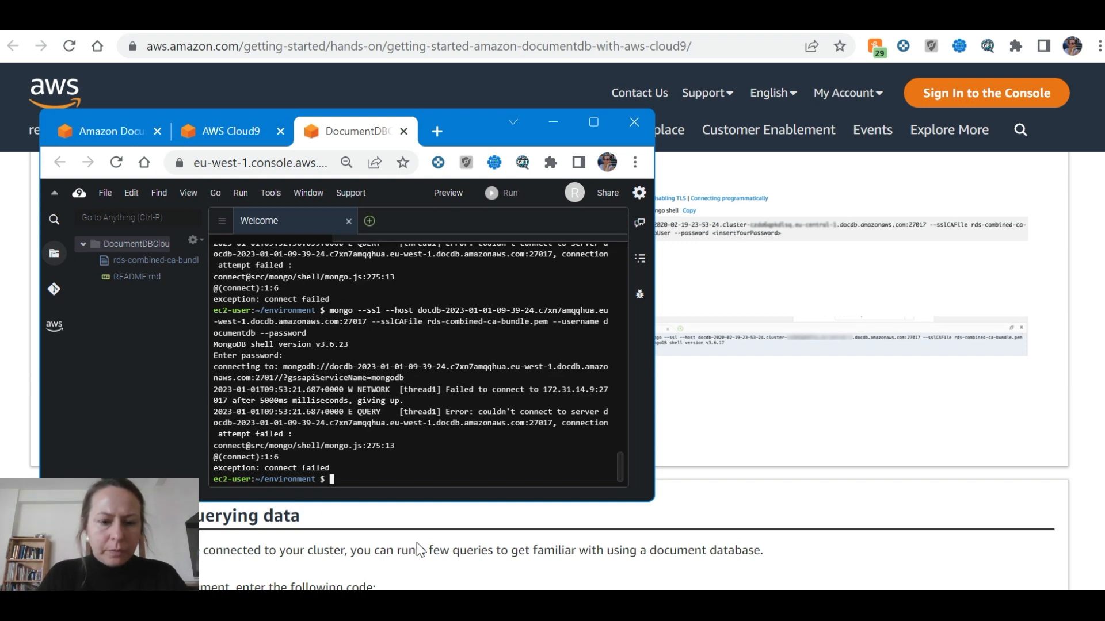
key(Up)
key(Return)
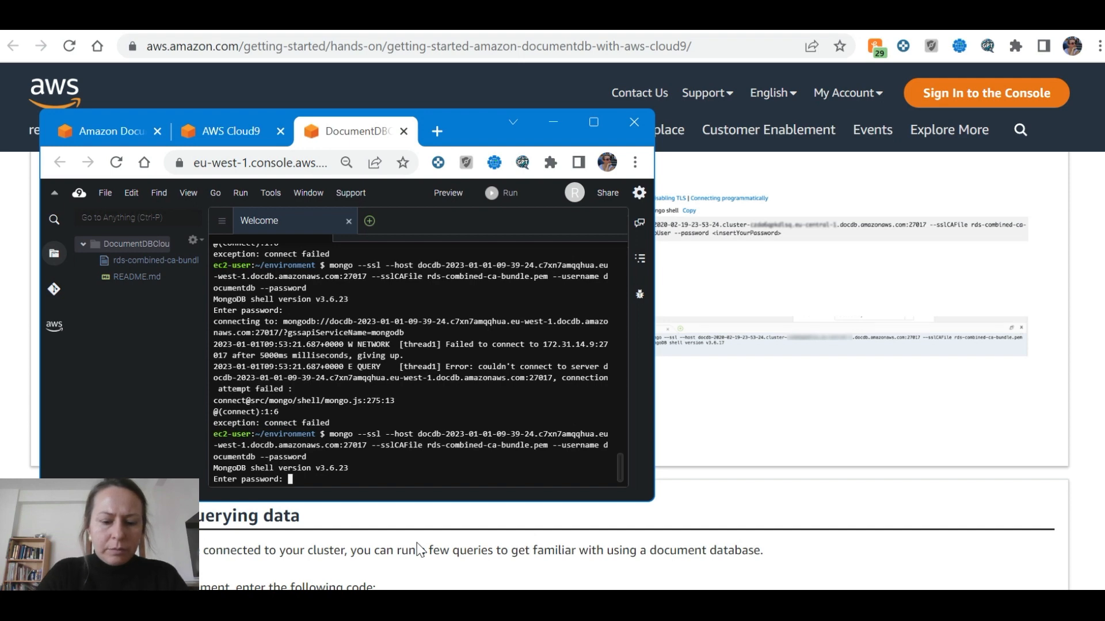
key(Return)
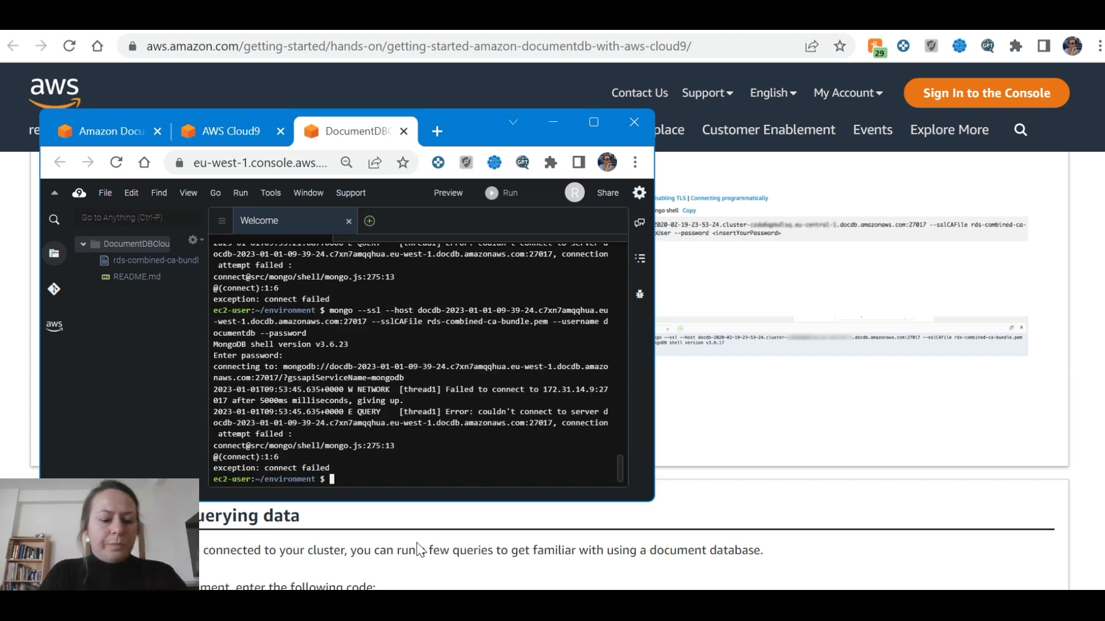
click(419, 544)
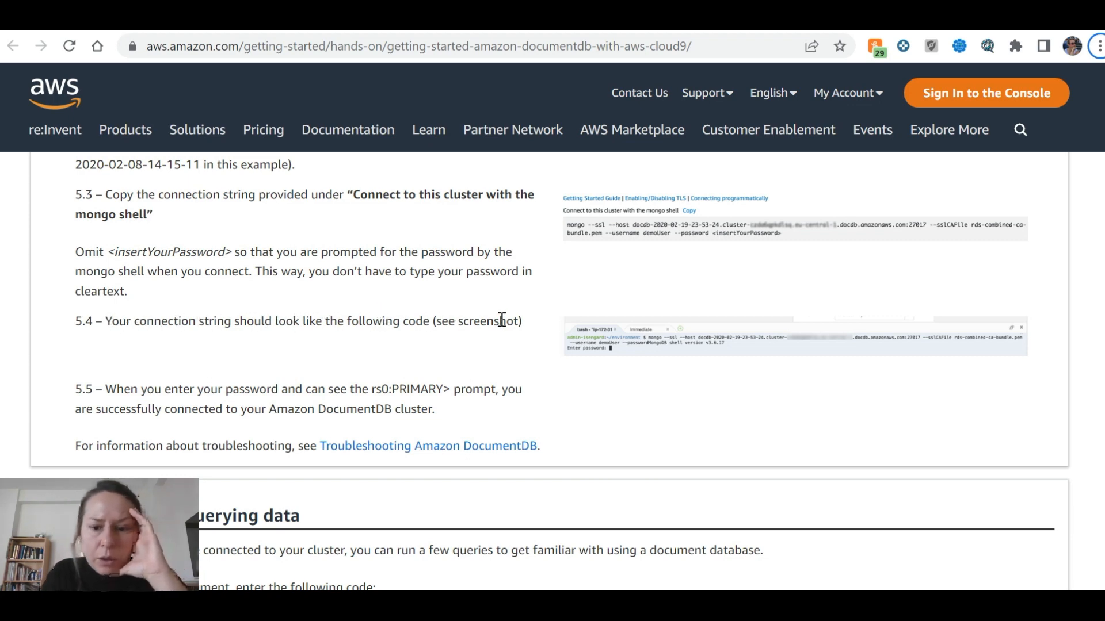
Read section 6's insert and findOne examples, then check the terminal's 'connect failed' output
scroll(418, 363, down, 2)
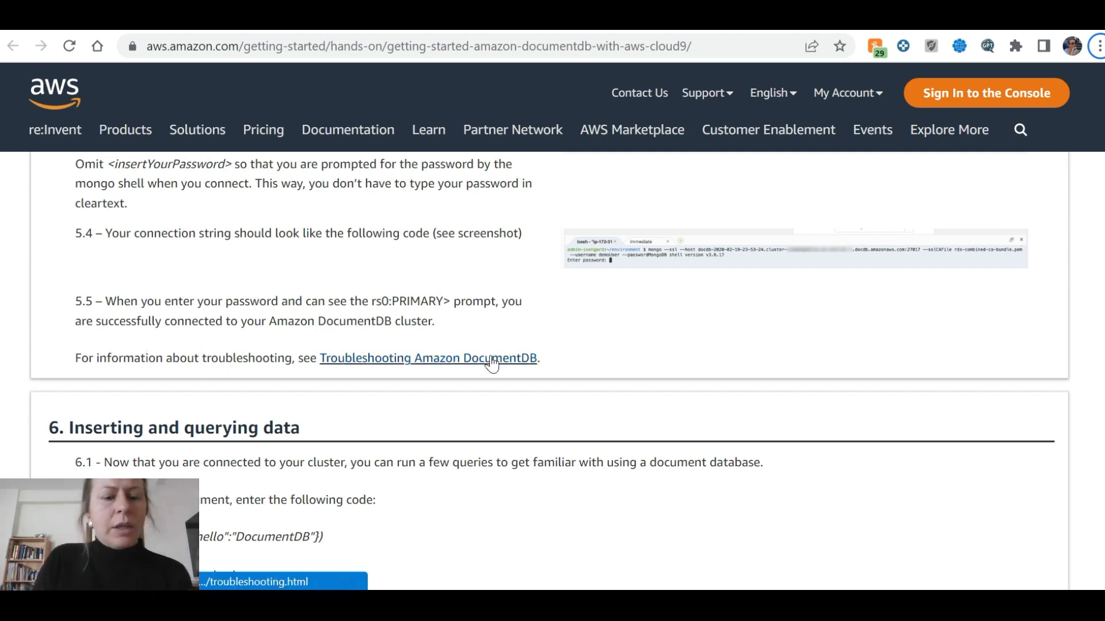
scroll(485, 368, down, 3)
scroll(482, 367, down, 1)
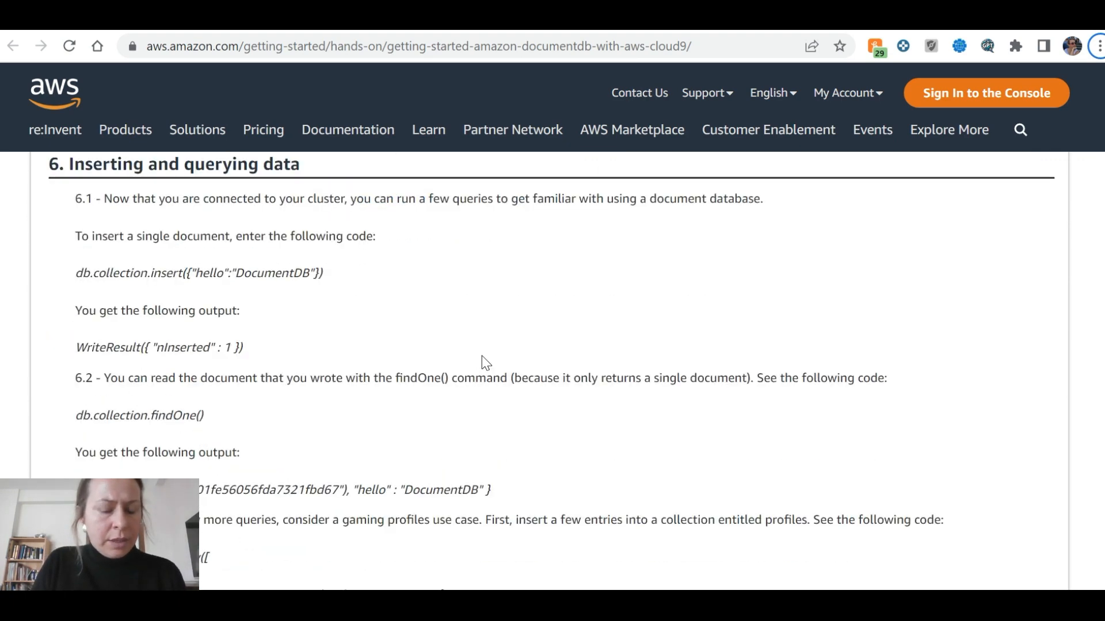
key(alt+Tab)
key(alt+Tab)
key(alt+Tab)
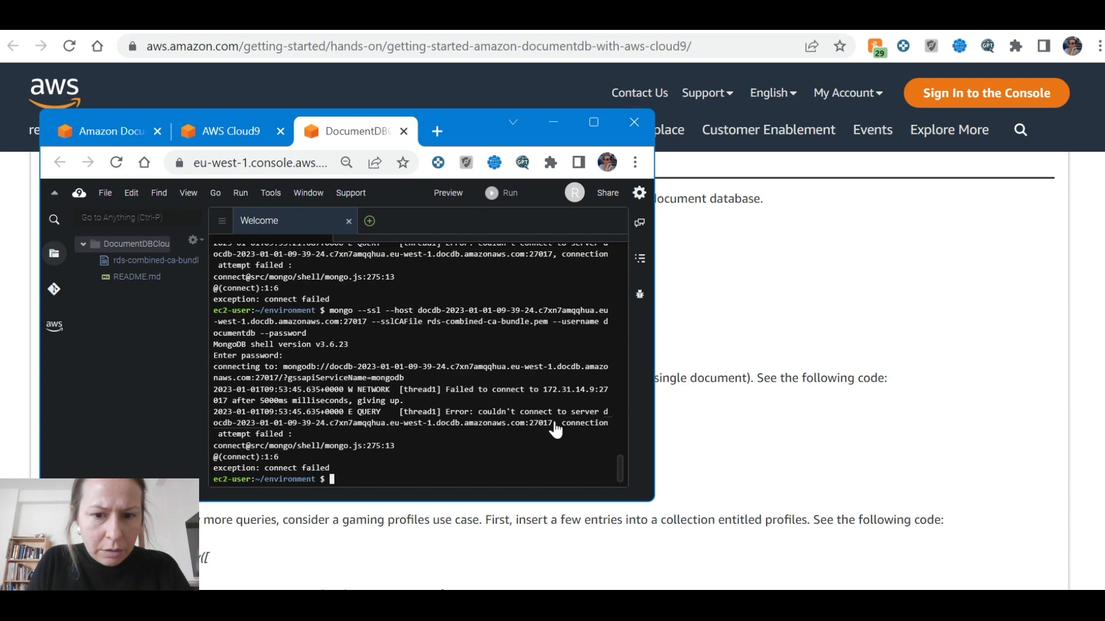
key(super+shift+s)
key(alt+Tab)
key(alt+Tab)
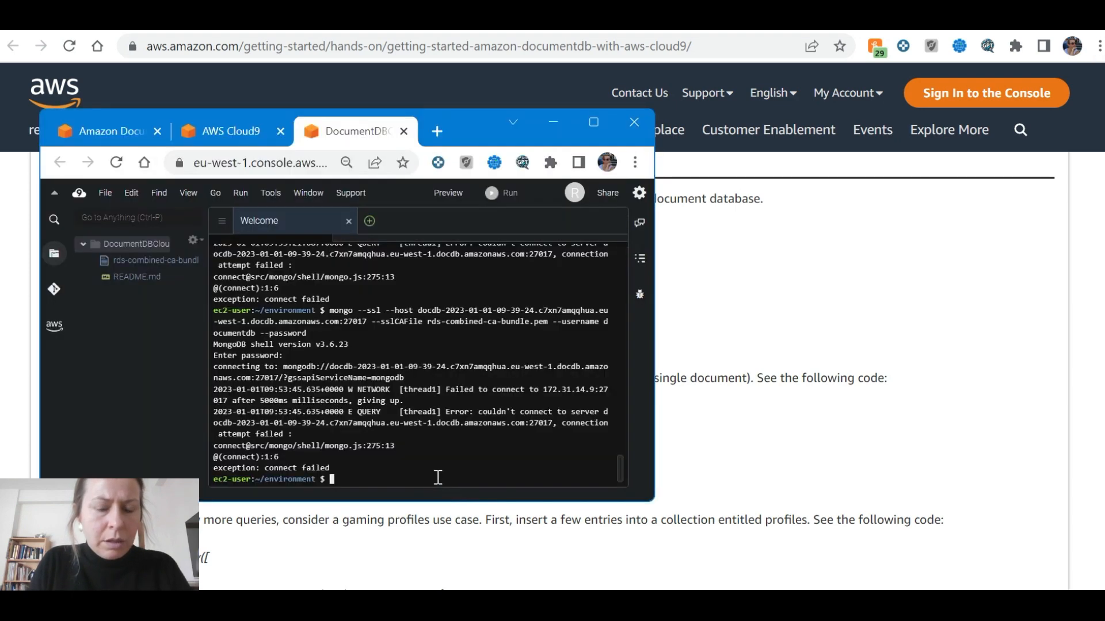
key(alt+Tab)
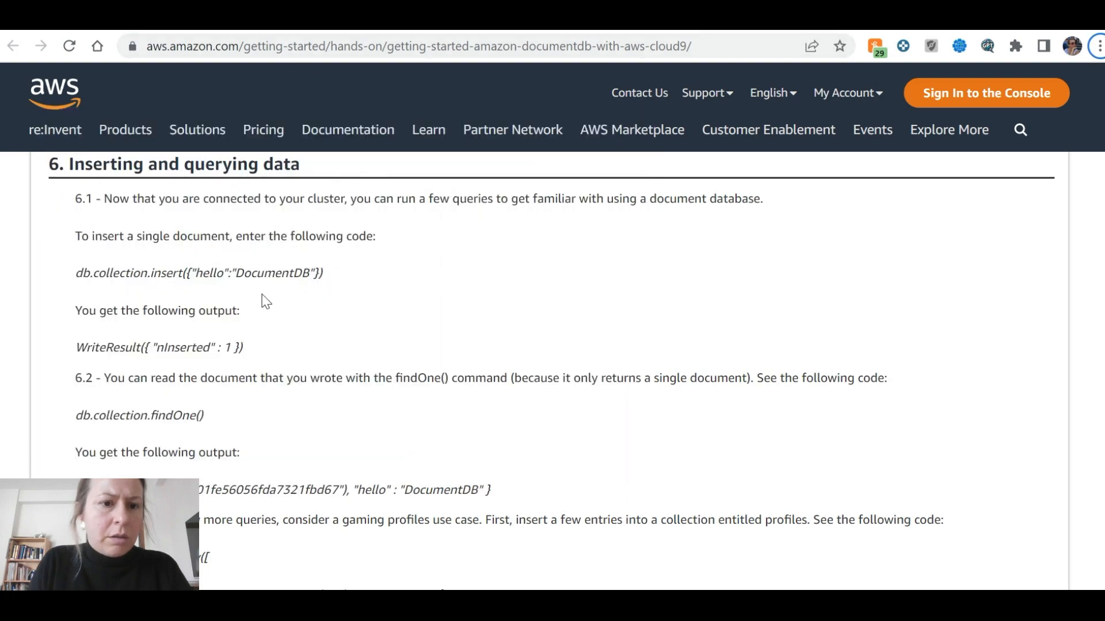
scroll(388, 319, up, 20)
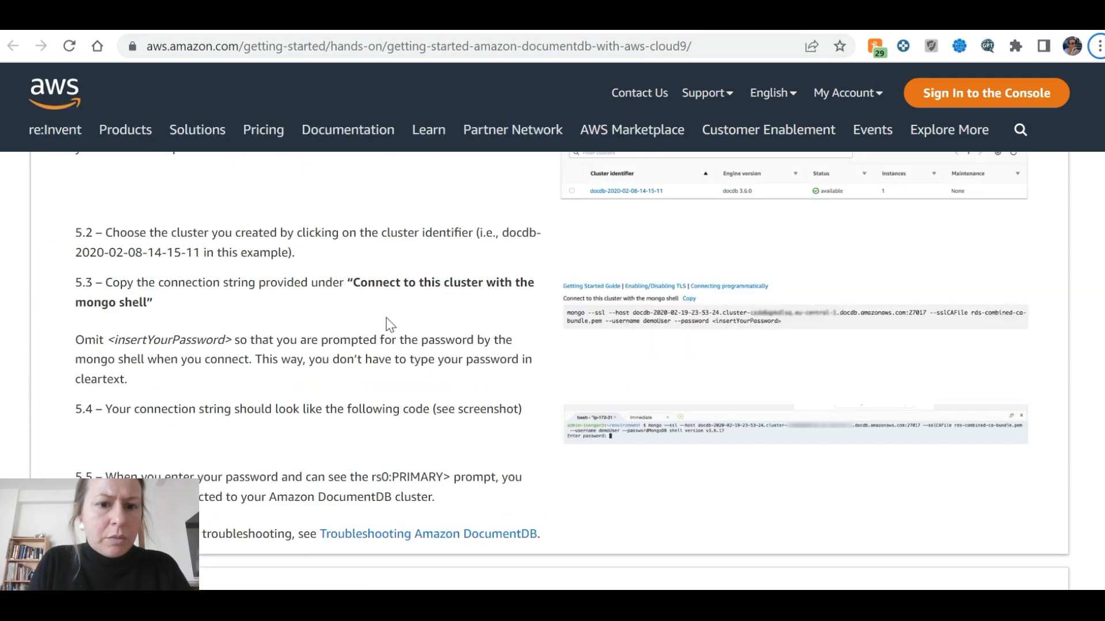
scroll(389, 310, up, 5)
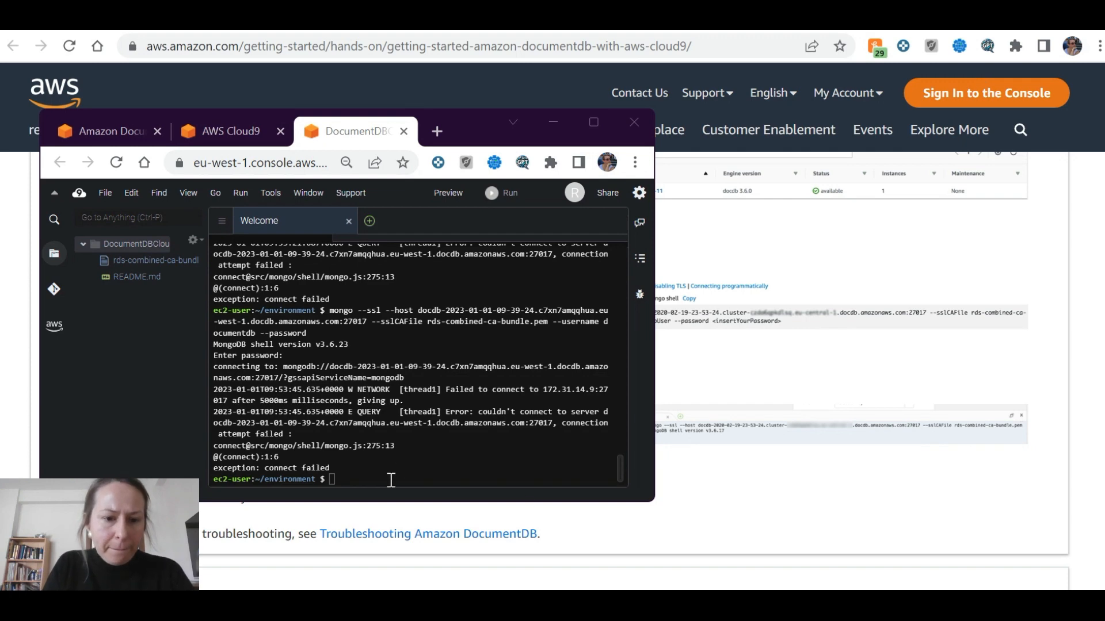
Rerun the previous mongo --ssl --host connection command in the Cloud9 terminal, then return to the tutorial
click(390, 480)
key(Up)
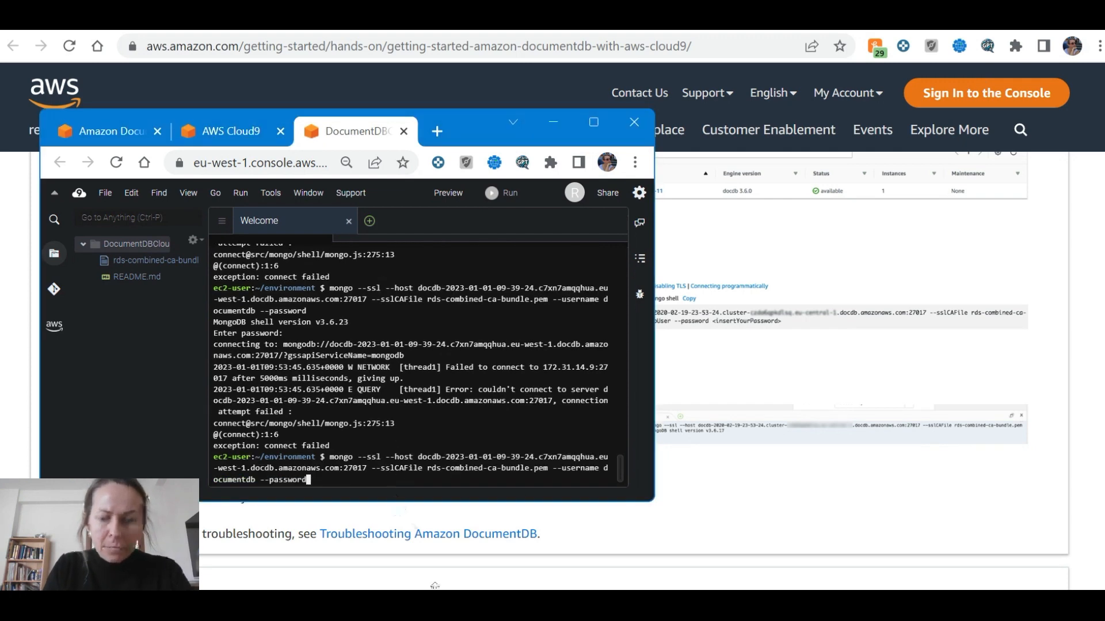
key(Return)
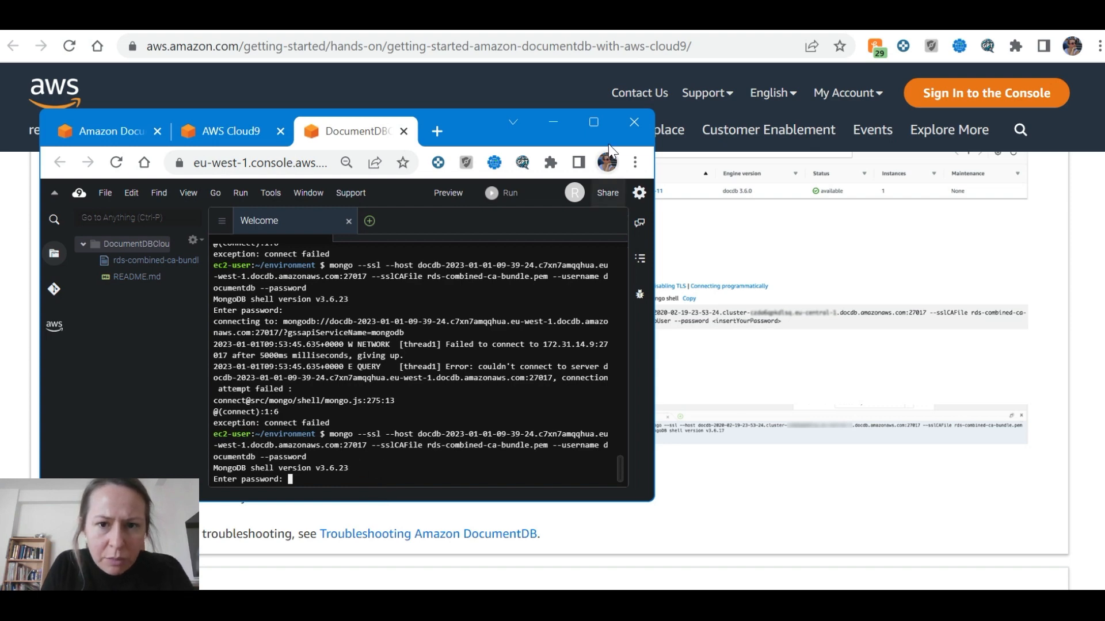
click(594, 122)
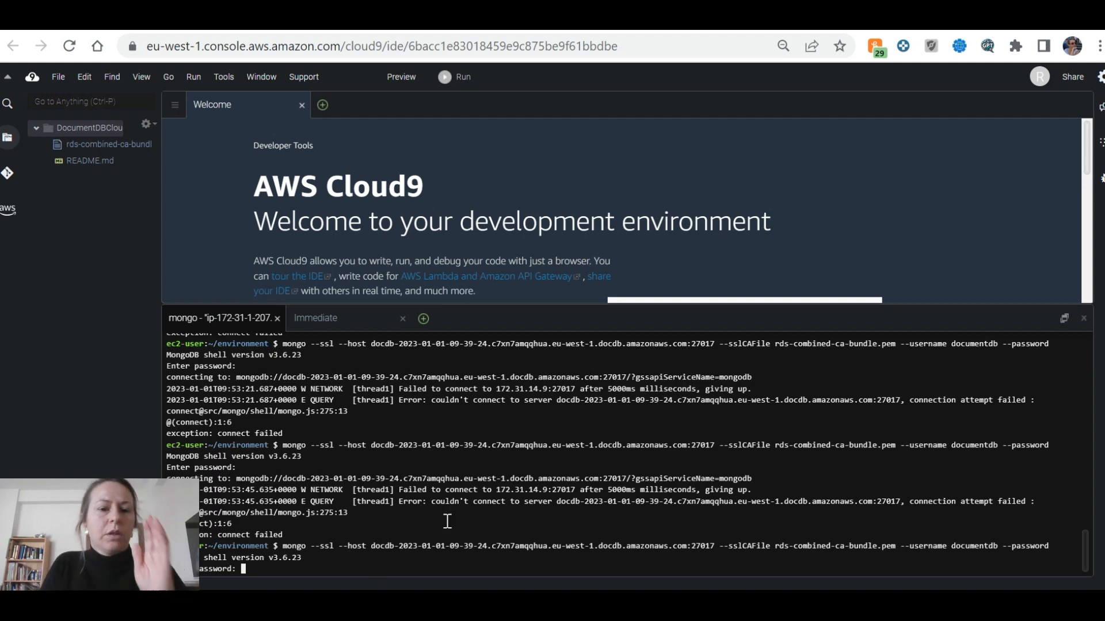
key(alt+Tab)
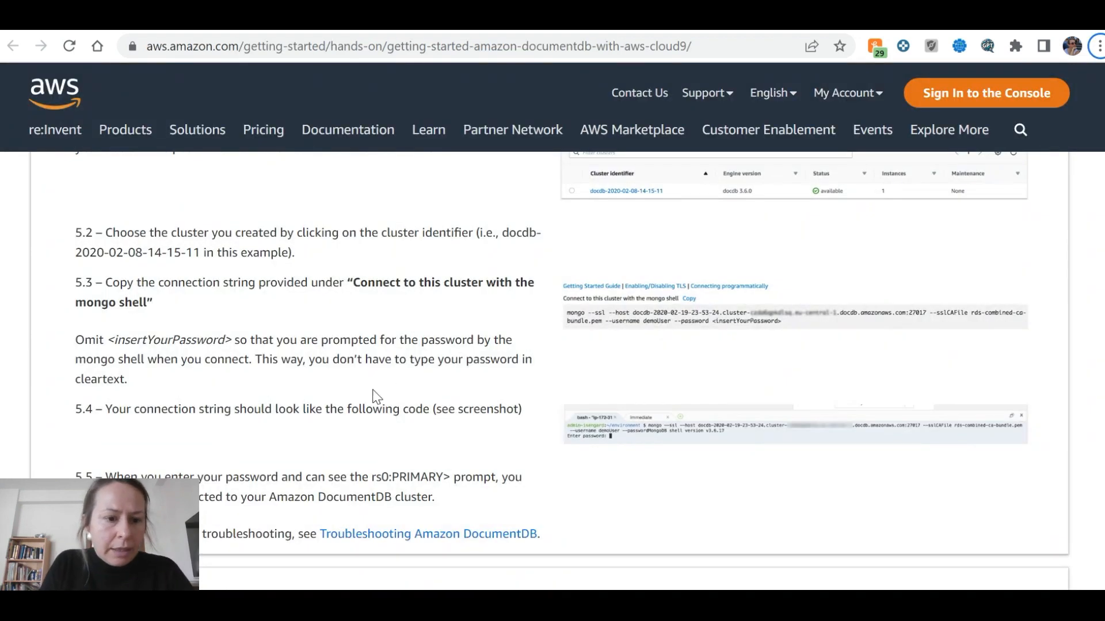
Scroll past step 5.5 to the '6. Inserting and querying data' heading
scroll(375, 396, down, 2)
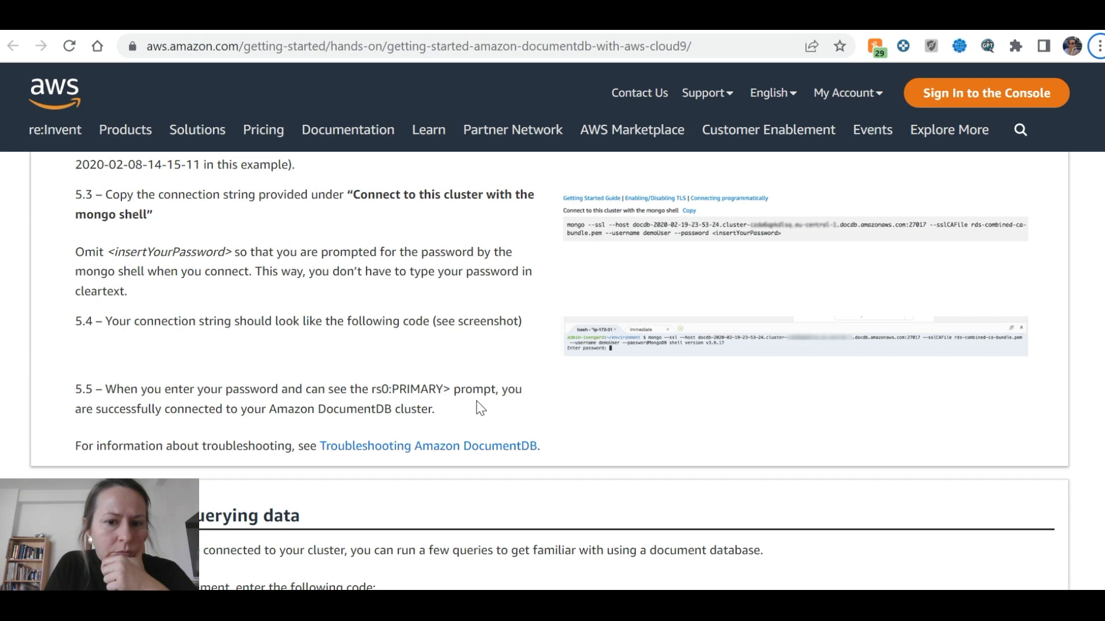
scroll(480, 408, down, 4)
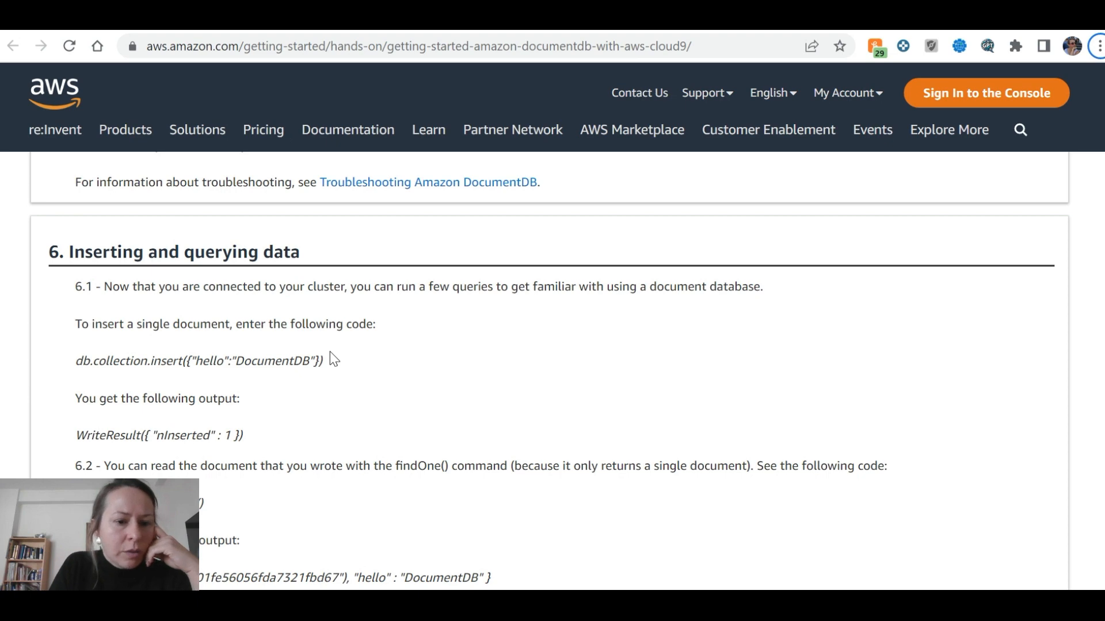
Highlight the insert example's nInserted result, then the findOne command, its caption and returned JSON
scroll(330, 353, down, 1)
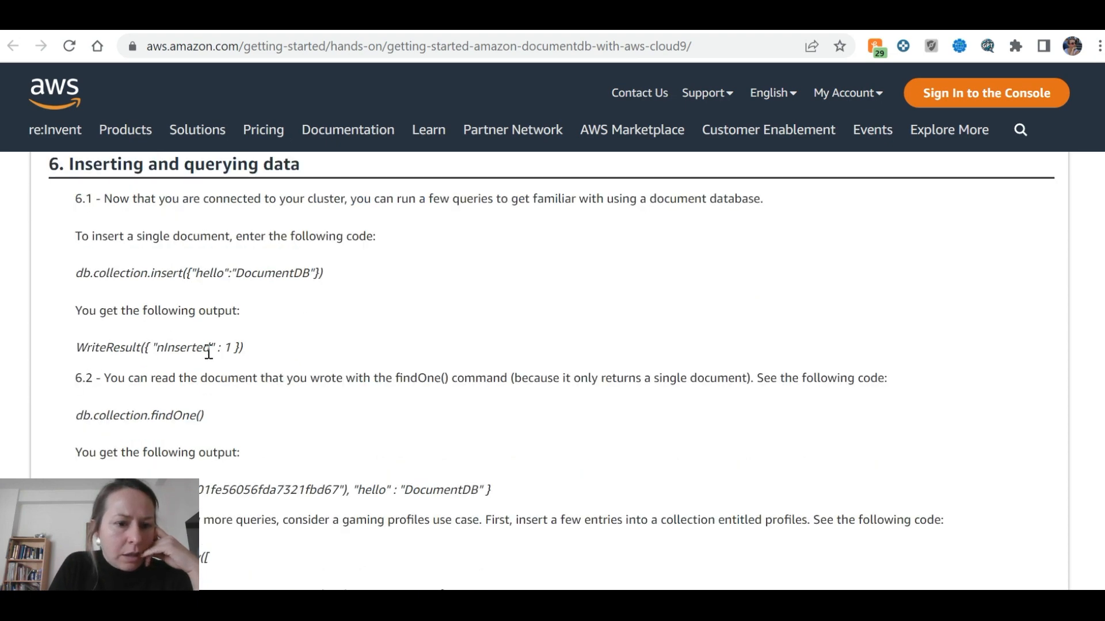
drag(260, 348, 157, 358)
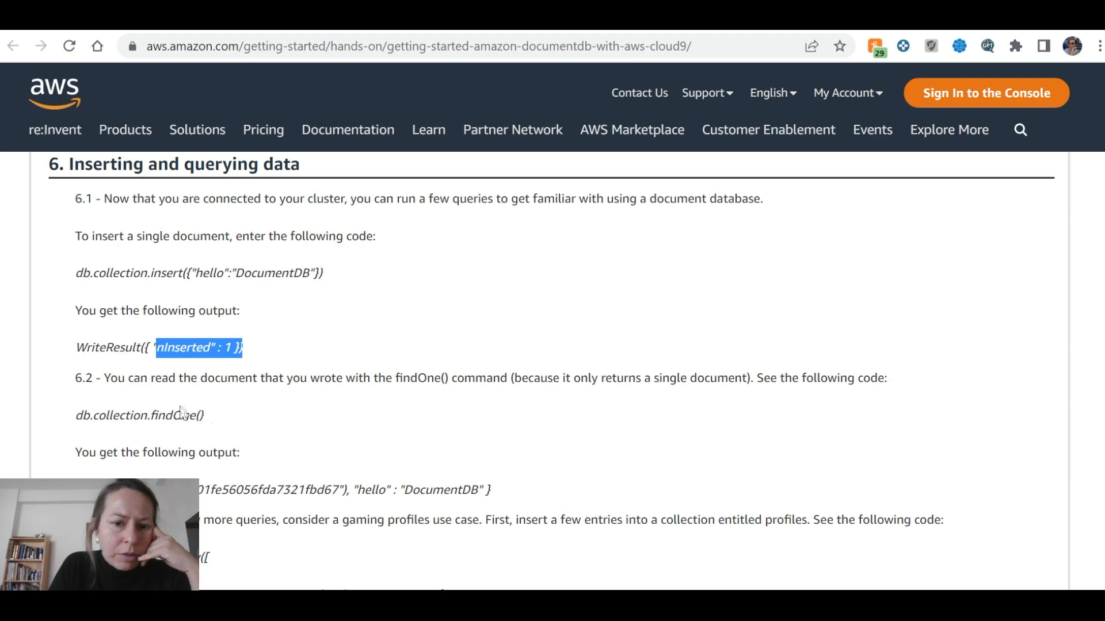
scroll(169, 412, down, 2)
drag(76, 327, 195, 323)
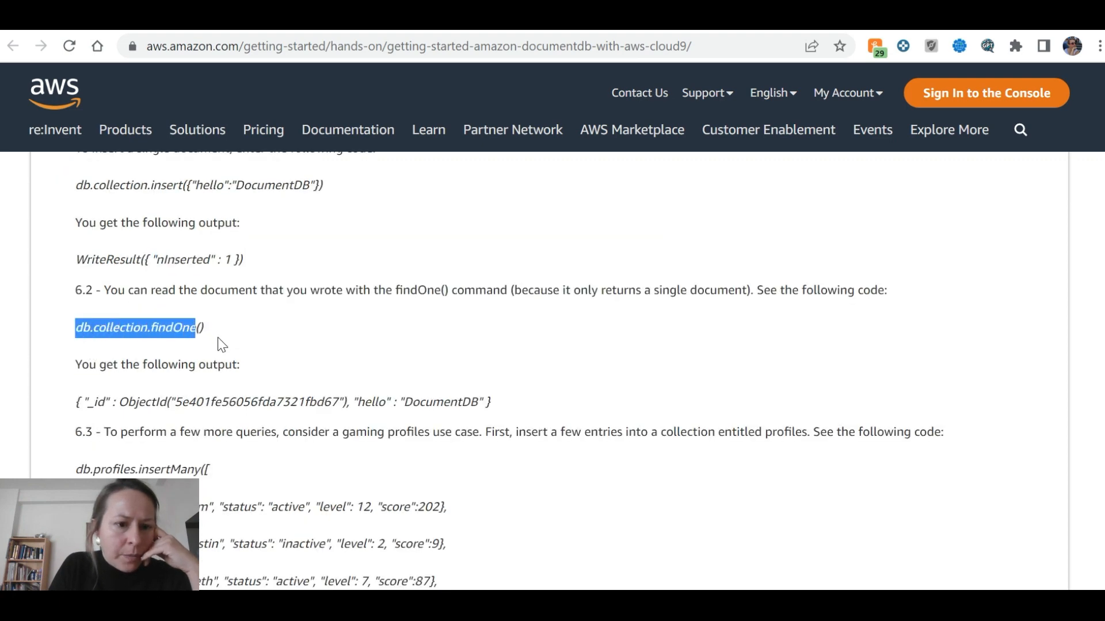
drag(81, 365, 237, 365)
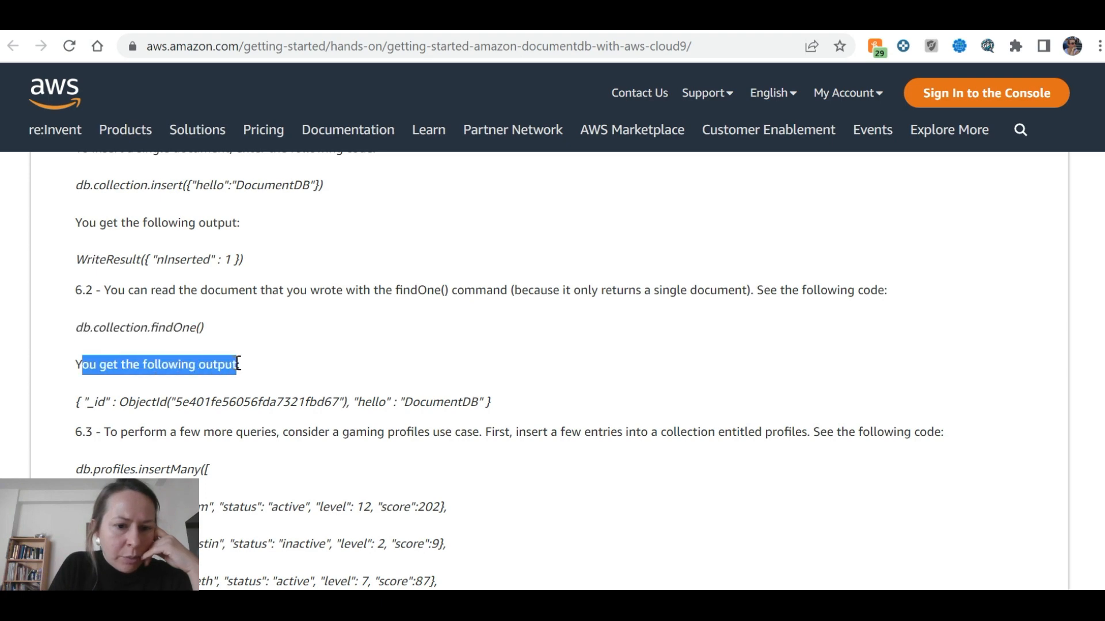
scroll(236, 363, down, 2)
drag(76, 313, 477, 314)
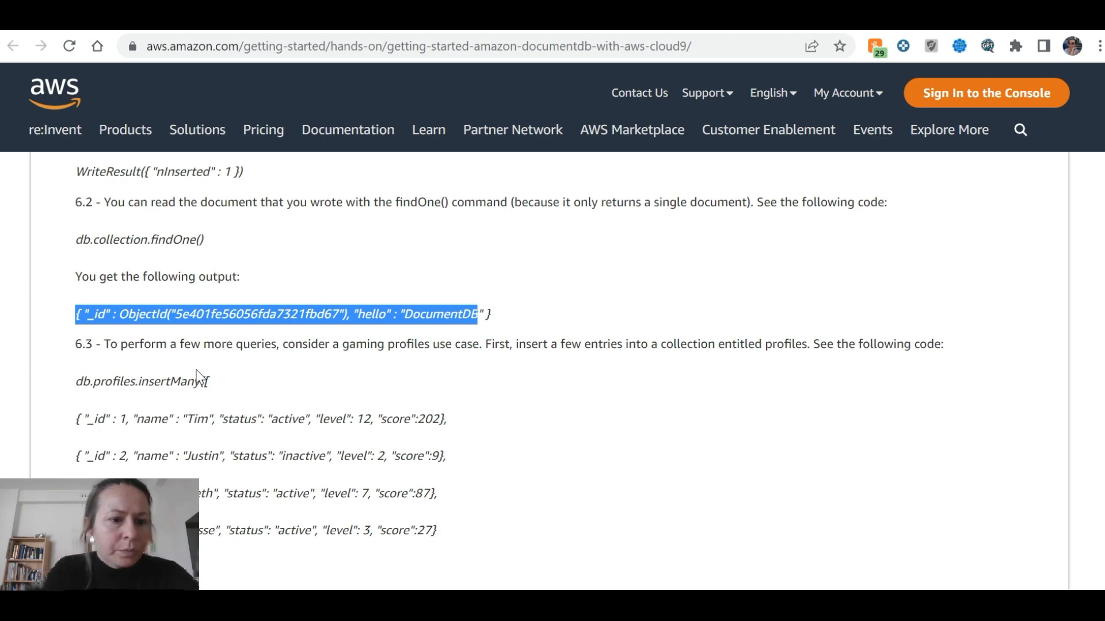
Highlight the db.profiles.insertMany command, its output caption and acknowledged result line
drag(79, 384, 228, 382)
click(81, 401)
drag(76, 382, 213, 385)
scroll(211, 390, down, 1)
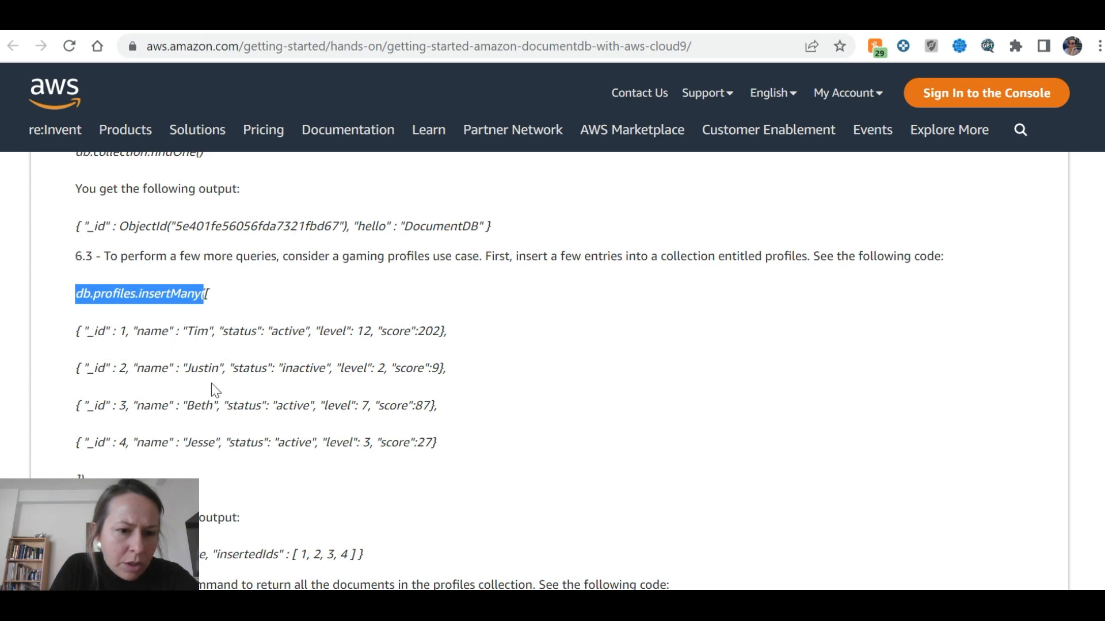
drag(80, 336, 452, 440)
scroll(454, 441, down, 3)
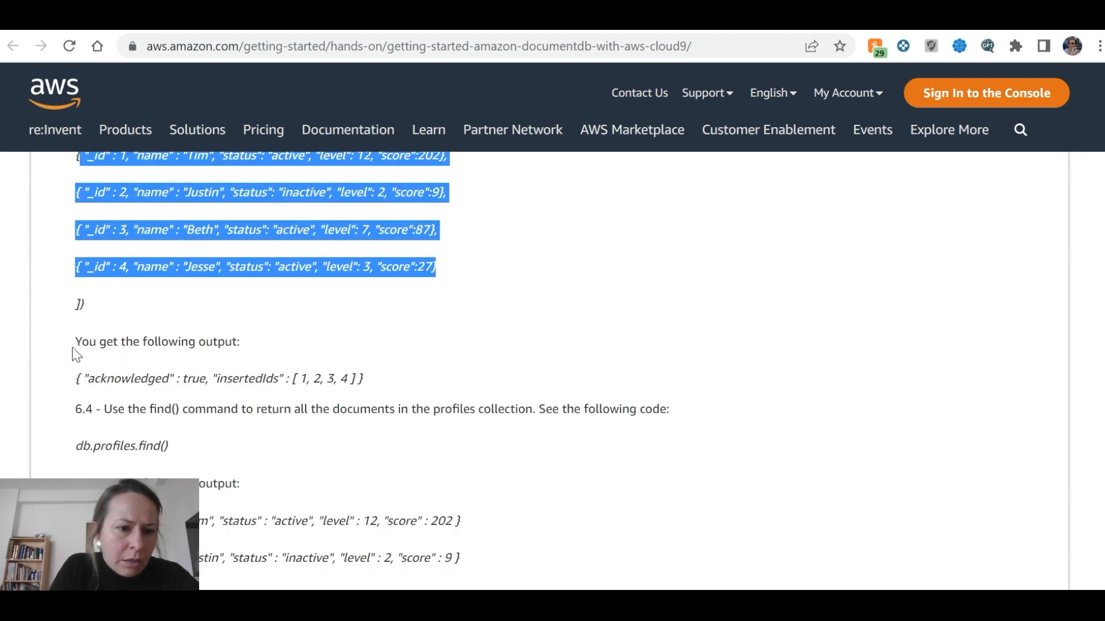
drag(72, 349, 291, 329)
click(304, 345)
drag(74, 381, 299, 382)
scroll(365, 382, down, 1)
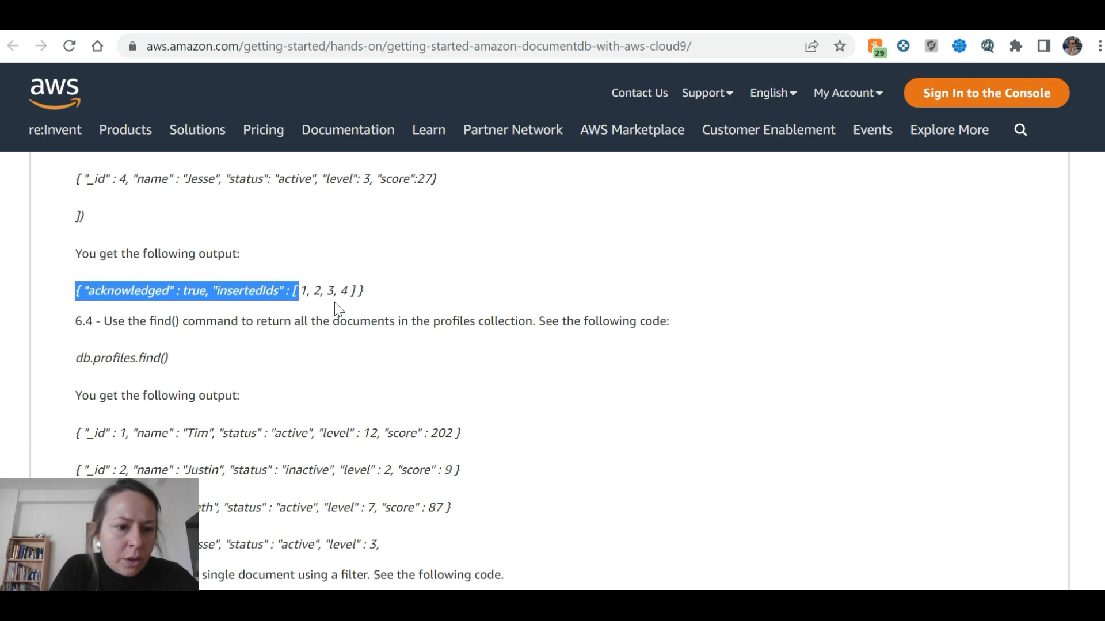
Highlight the db.profiles.find() command and its output caption in step 6.4
scroll(87, 271, down, 2)
drag(76, 271, 189, 268)
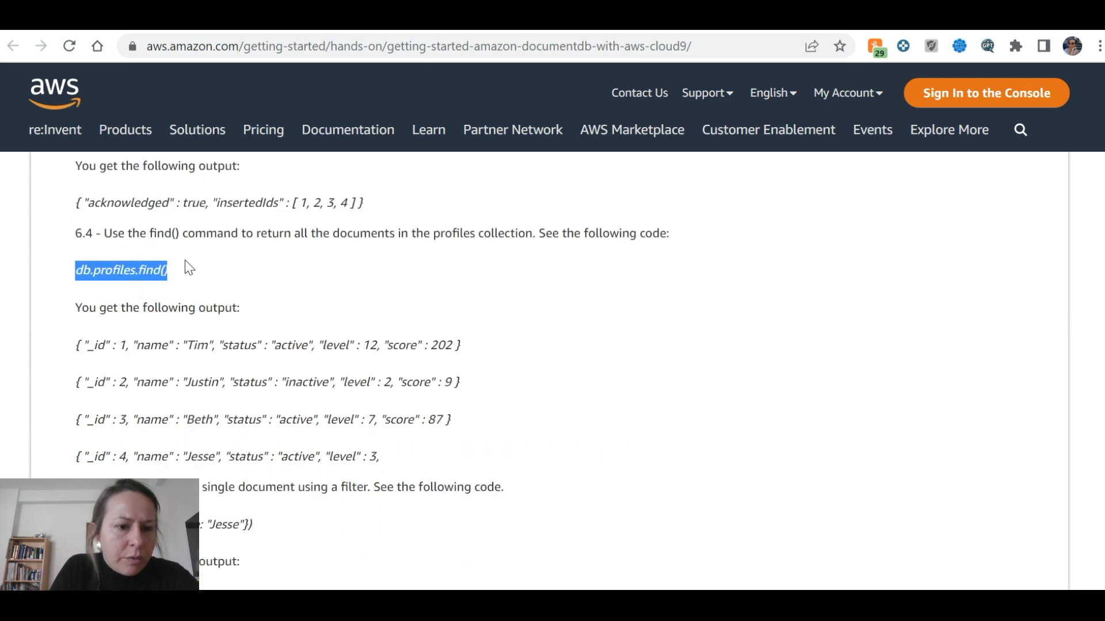
drag(75, 308, 270, 309)
scroll(89, 344, down, 2)
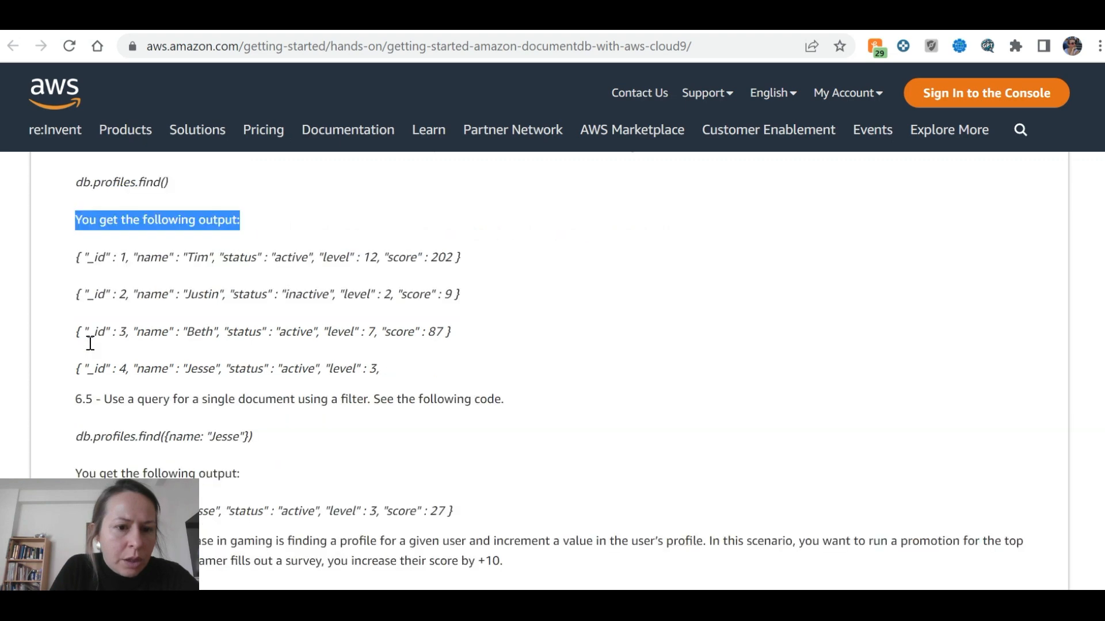
scroll(257, 338, down, 4)
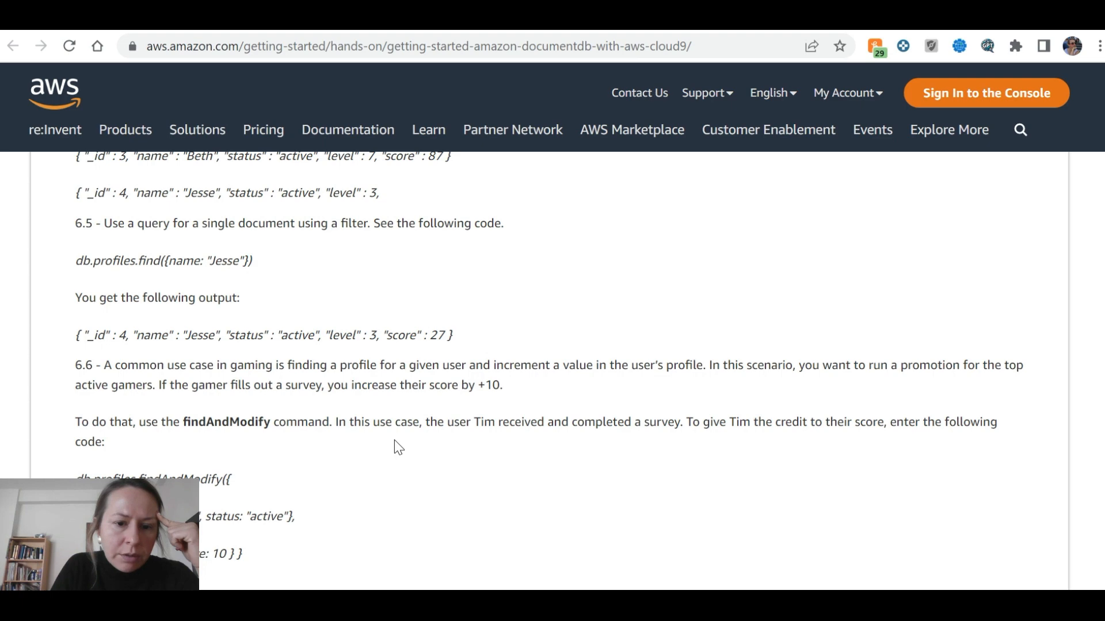
scroll(422, 423, down, 1)
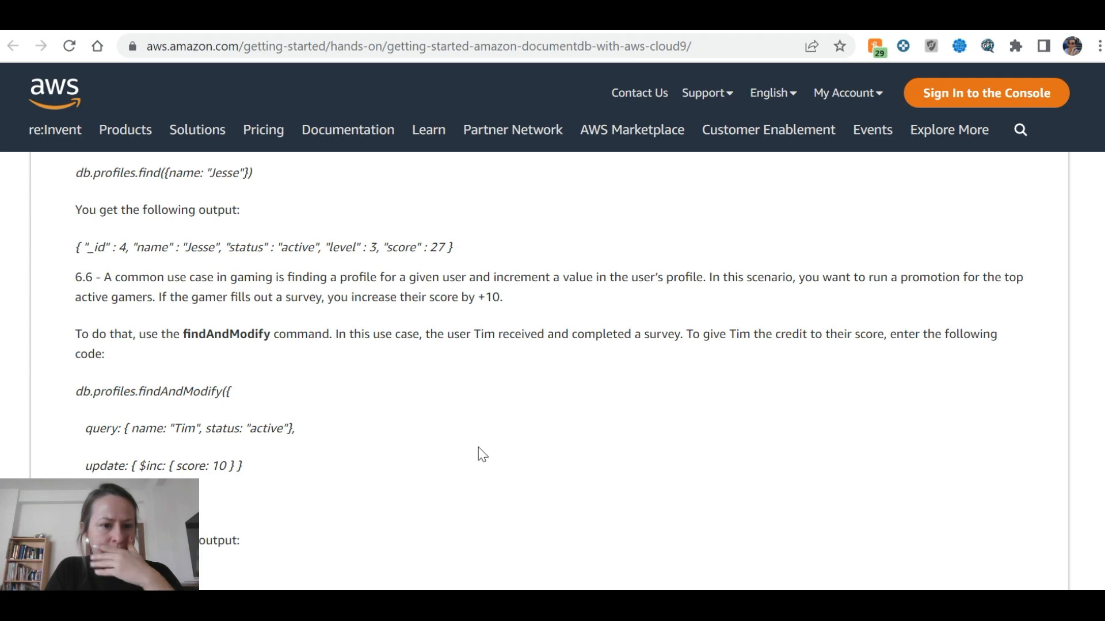
scroll(478, 447, down, 2)
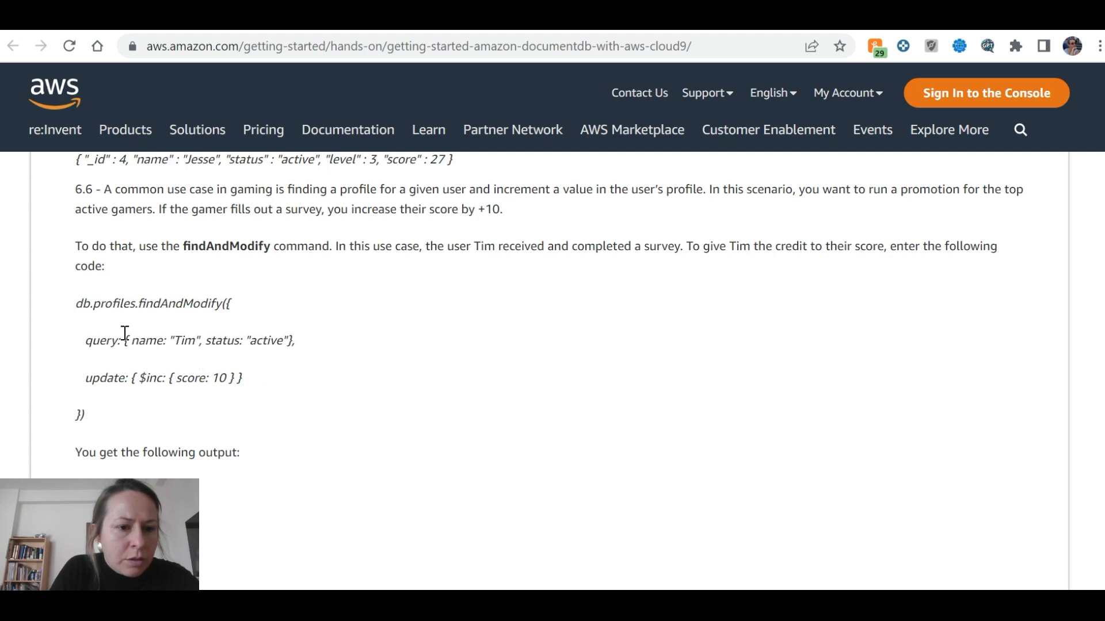
Highlight the findAndModify query filter, its output, and the check showing score 212
drag(196, 340, 280, 324)
click(299, 344)
scroll(259, 368, down, 2)
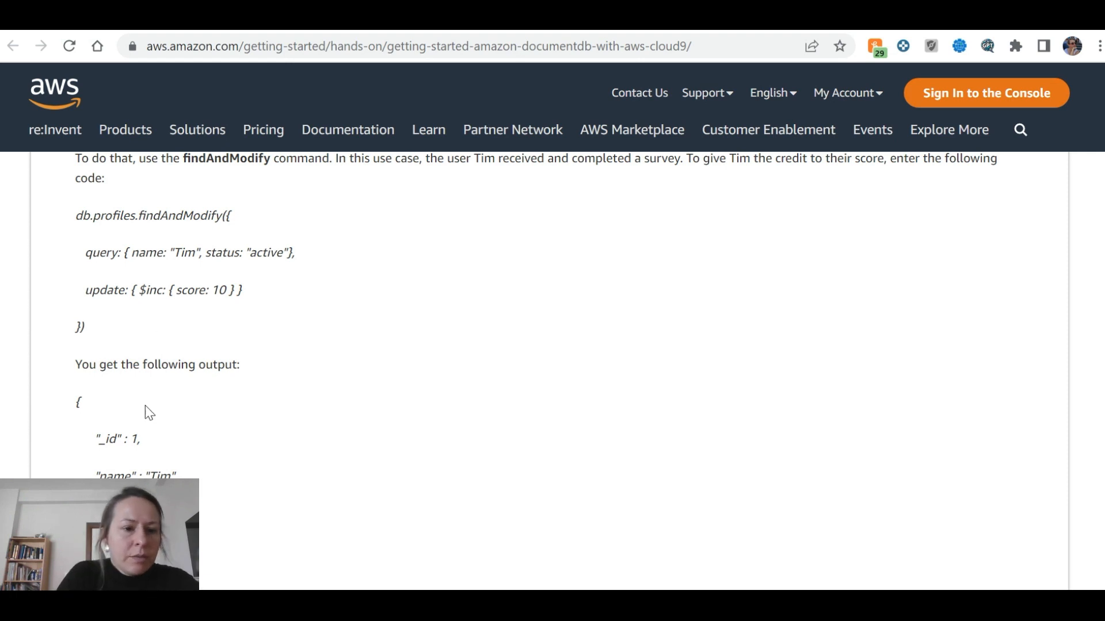
scroll(139, 344, down, 2)
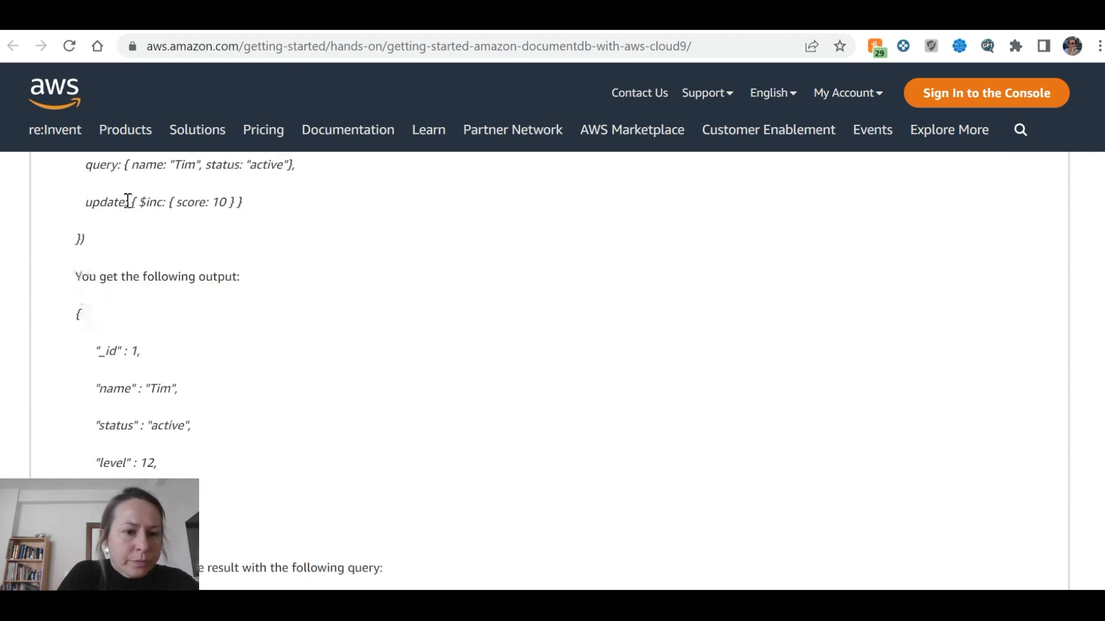
drag(75, 276, 257, 296)
scroll(254, 293, down, 2)
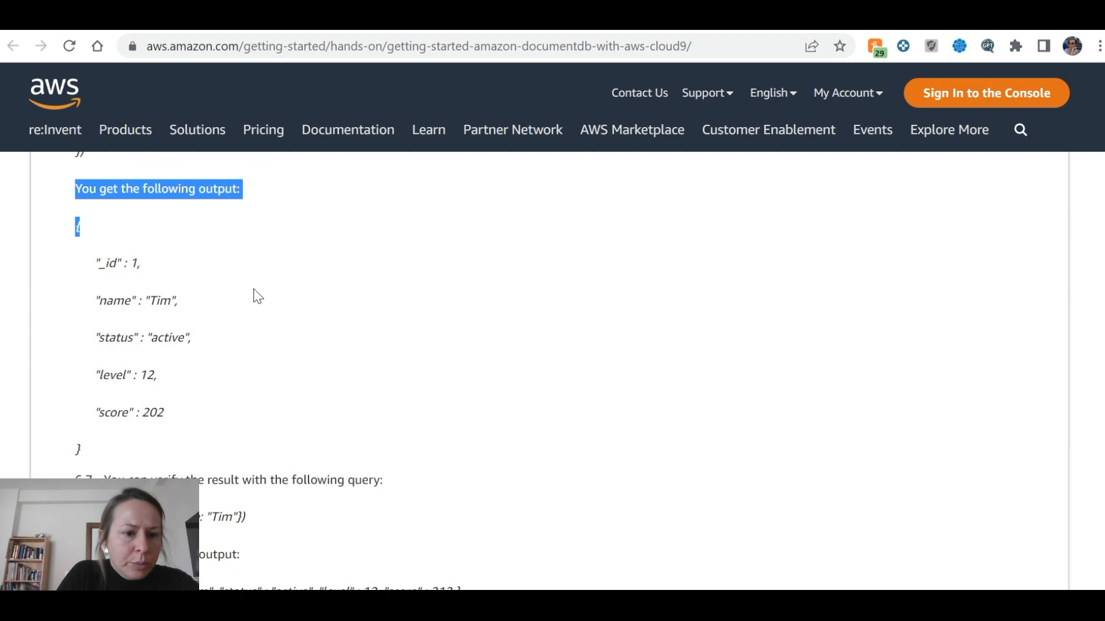
drag(95, 338, 164, 389)
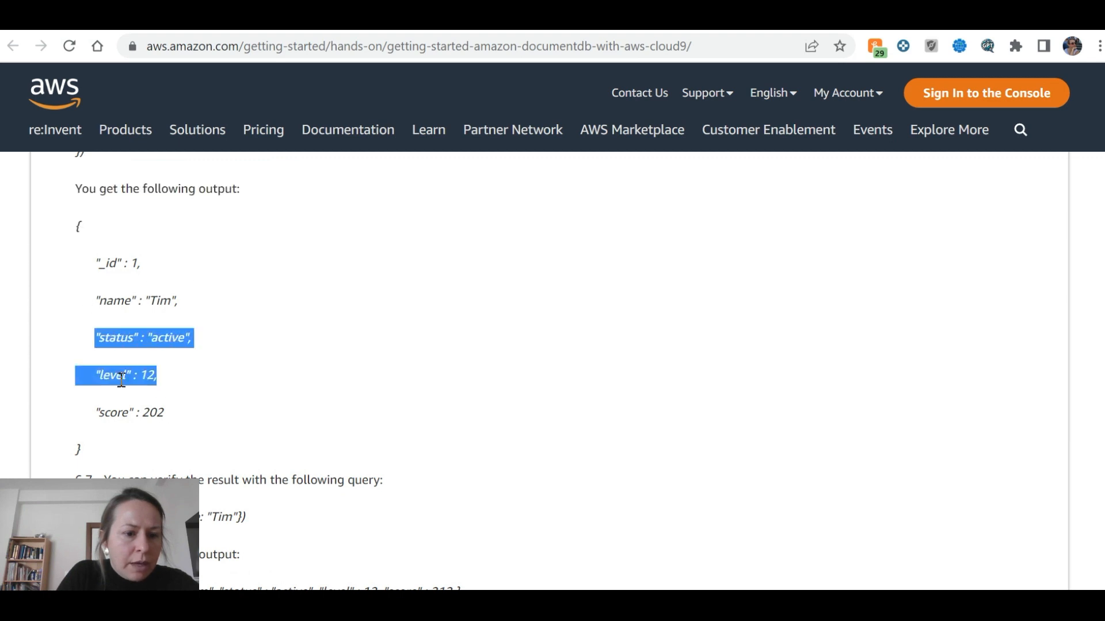
click(183, 366)
scroll(183, 365, down, 4)
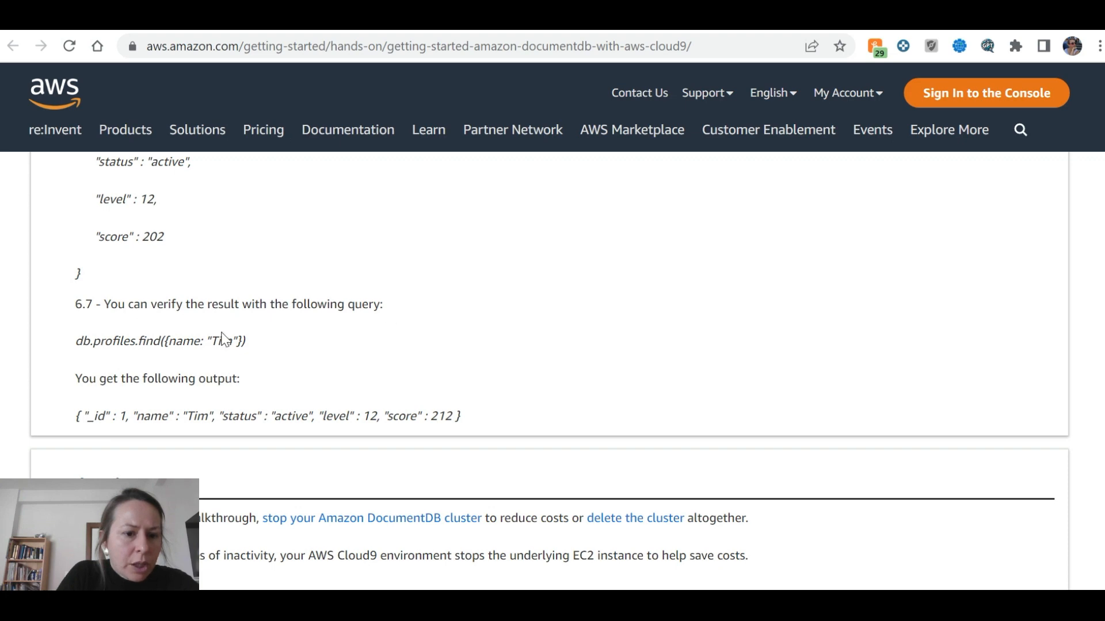
drag(76, 341, 241, 377)
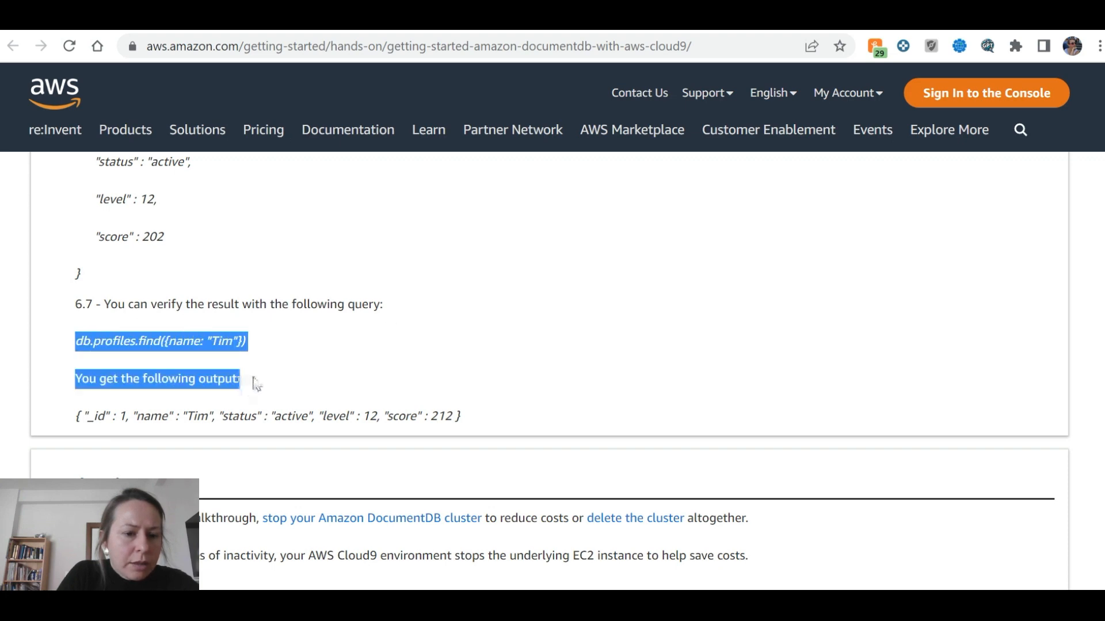
scroll(253, 375, down, 3)
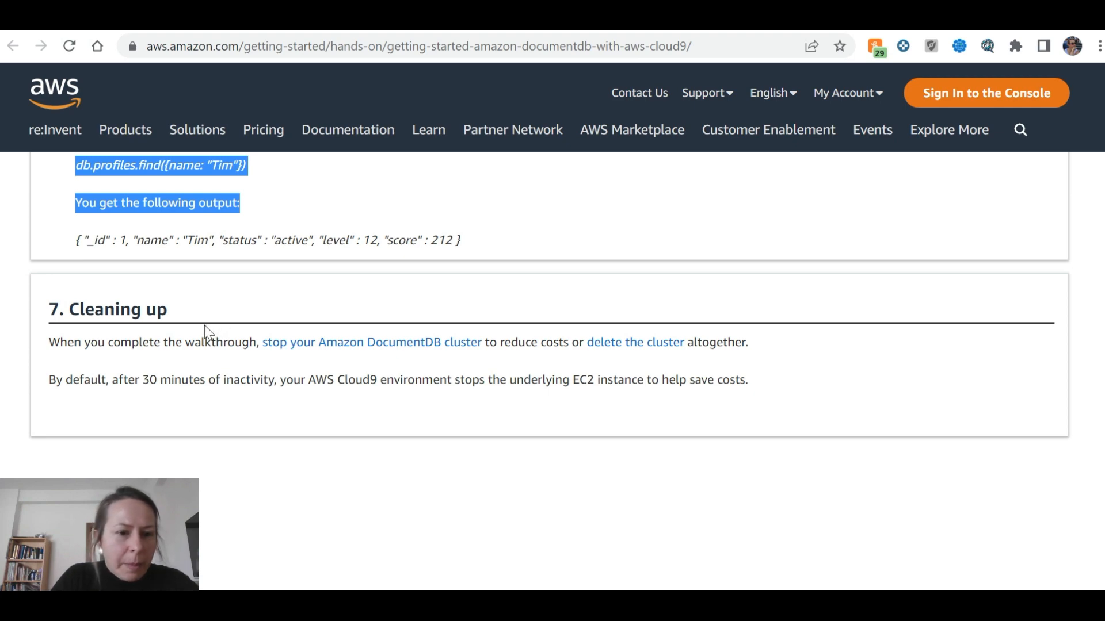
Scroll through the section 7 Cleaning up notes down to the Congratulations banner
scroll(205, 326, down, 1)
scroll(198, 326, up, 2)
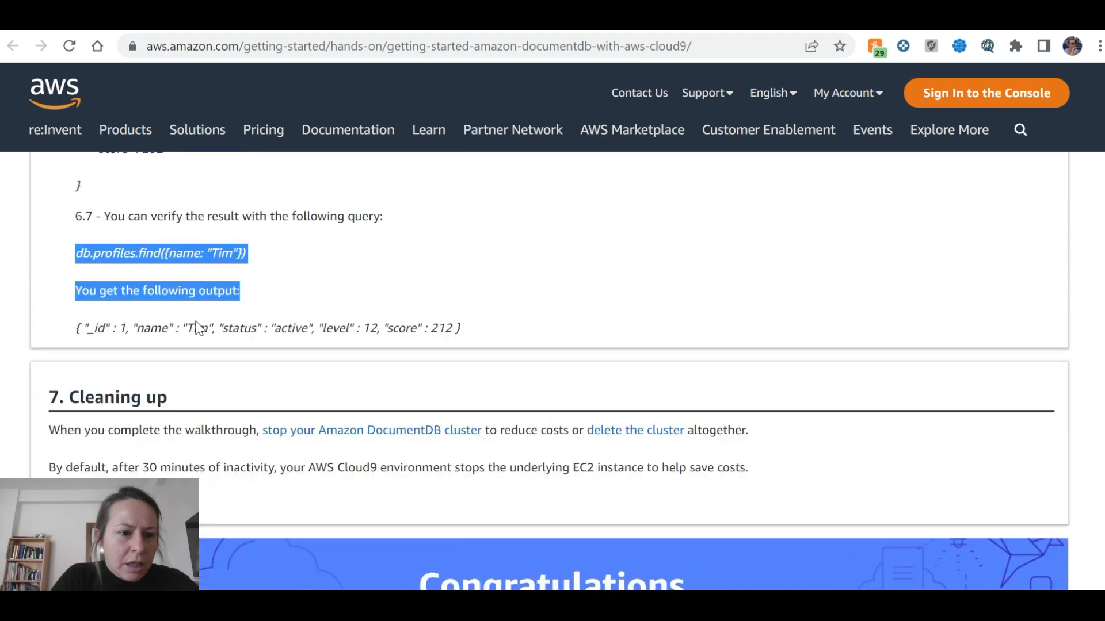
scroll(115, 340, down, 1)
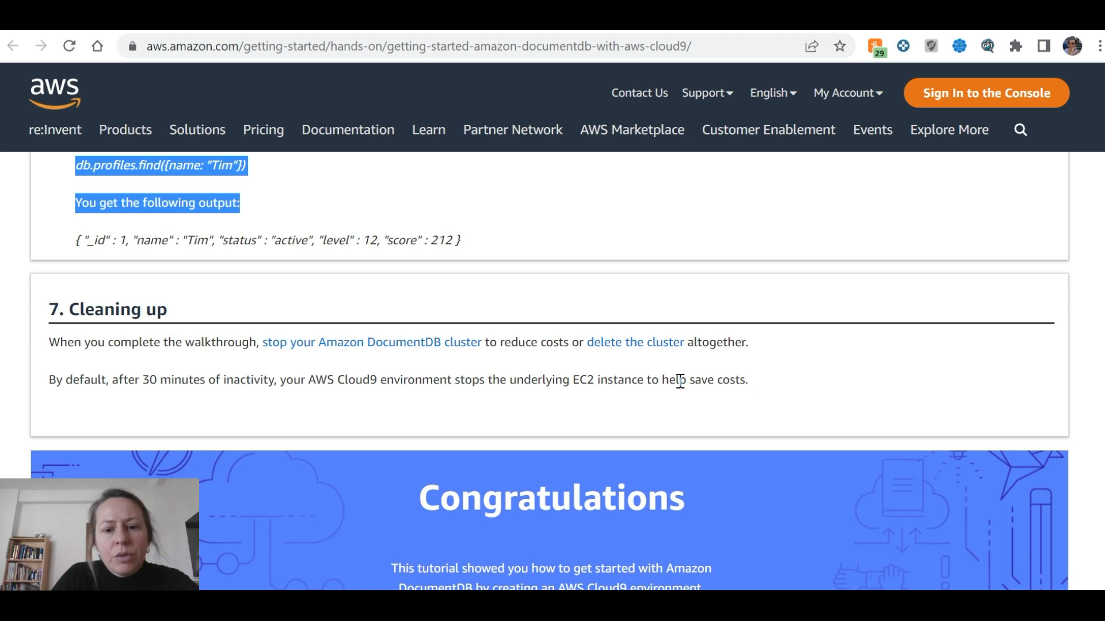
scroll(758, 369, down, 5)
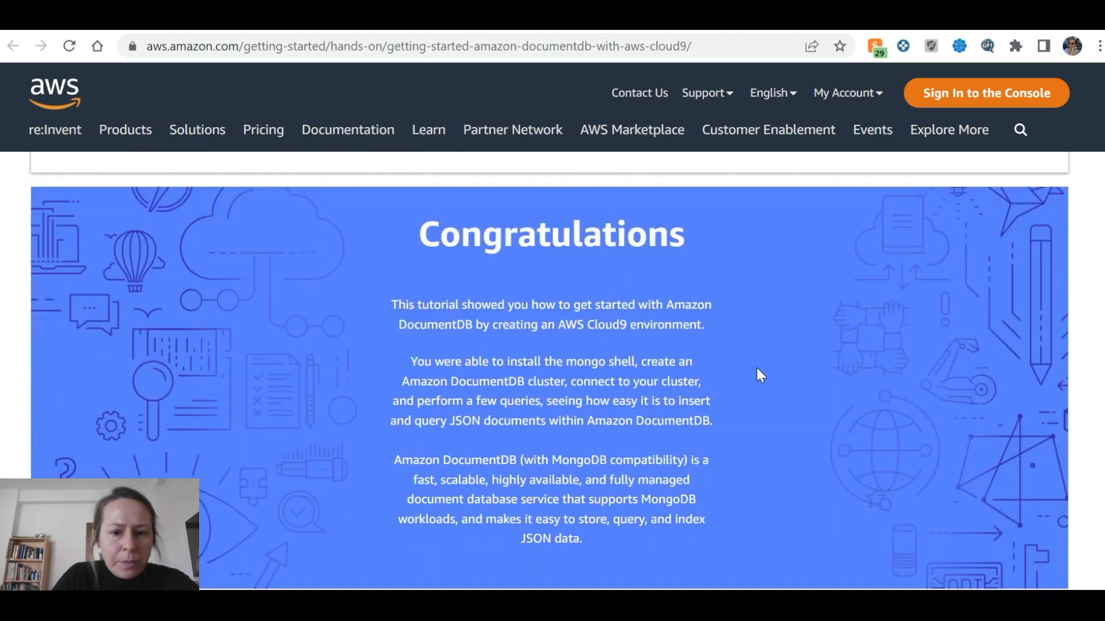
scroll(761, 375, down, 2)
scroll(748, 367, up, 2)
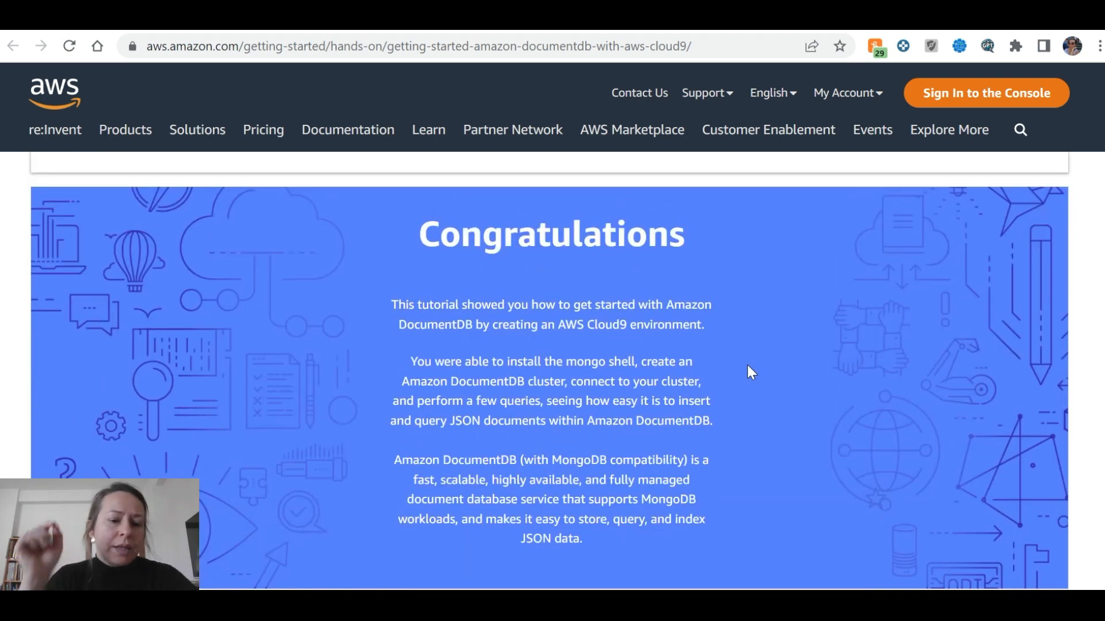
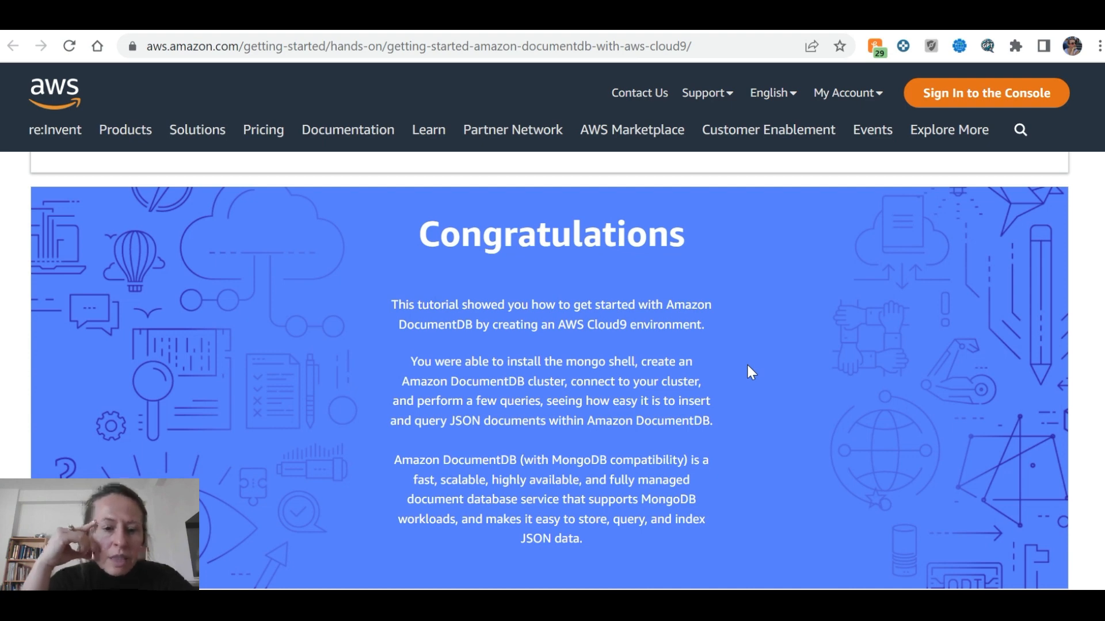
Scroll the DocumentDB clusters page to review the deletion-protection warning for the cluster
scroll(709, 331, down, 5)
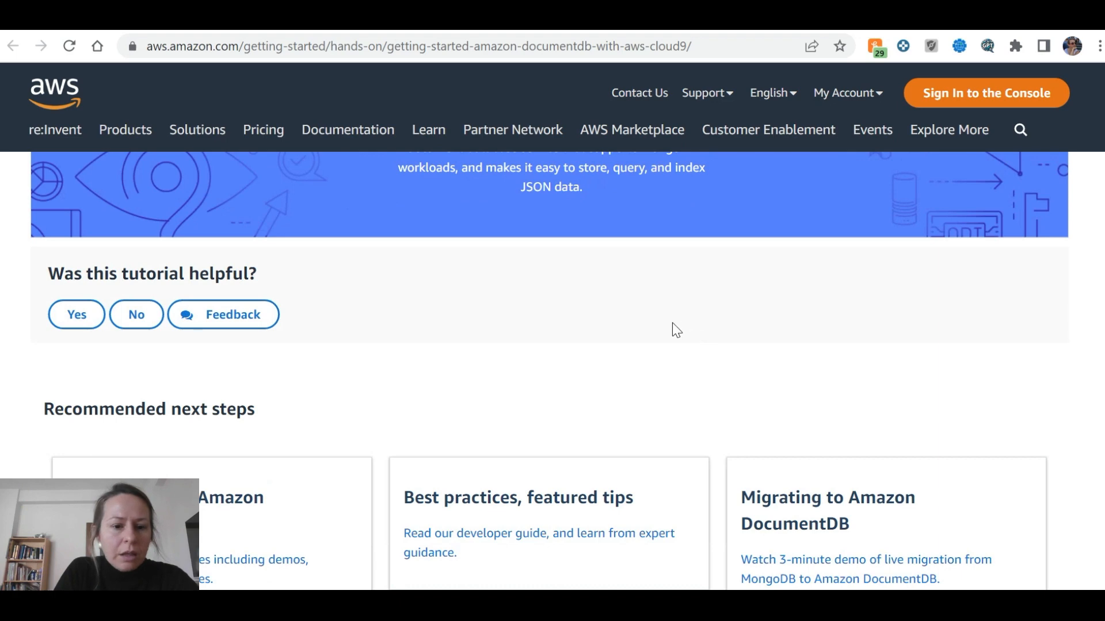
scroll(669, 322, down, 3)
scroll(670, 322, up, 6)
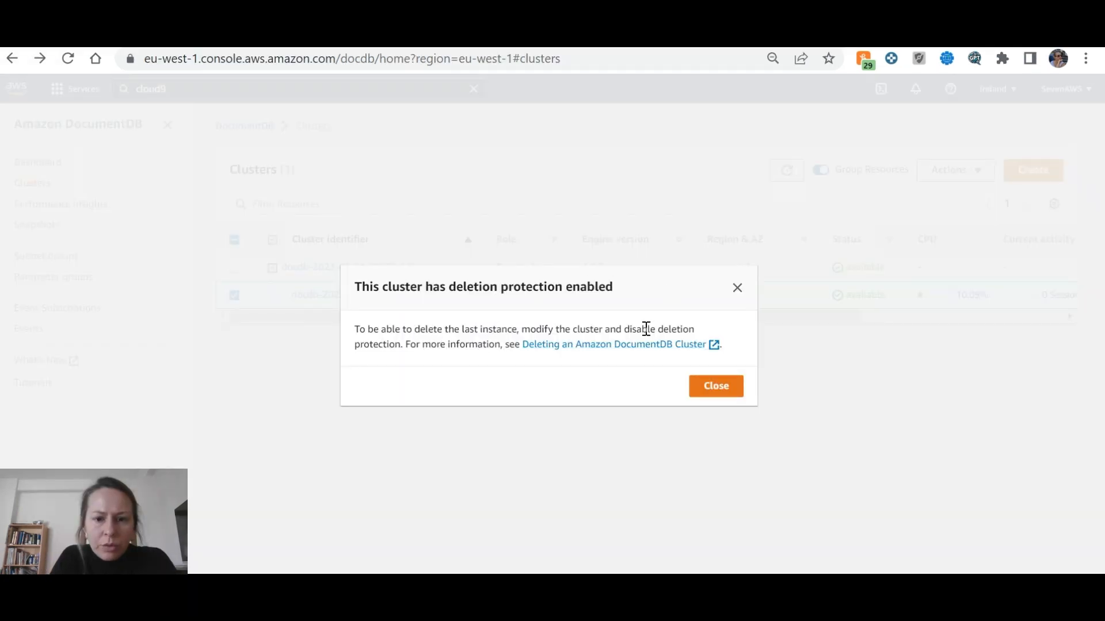
click(715, 386)
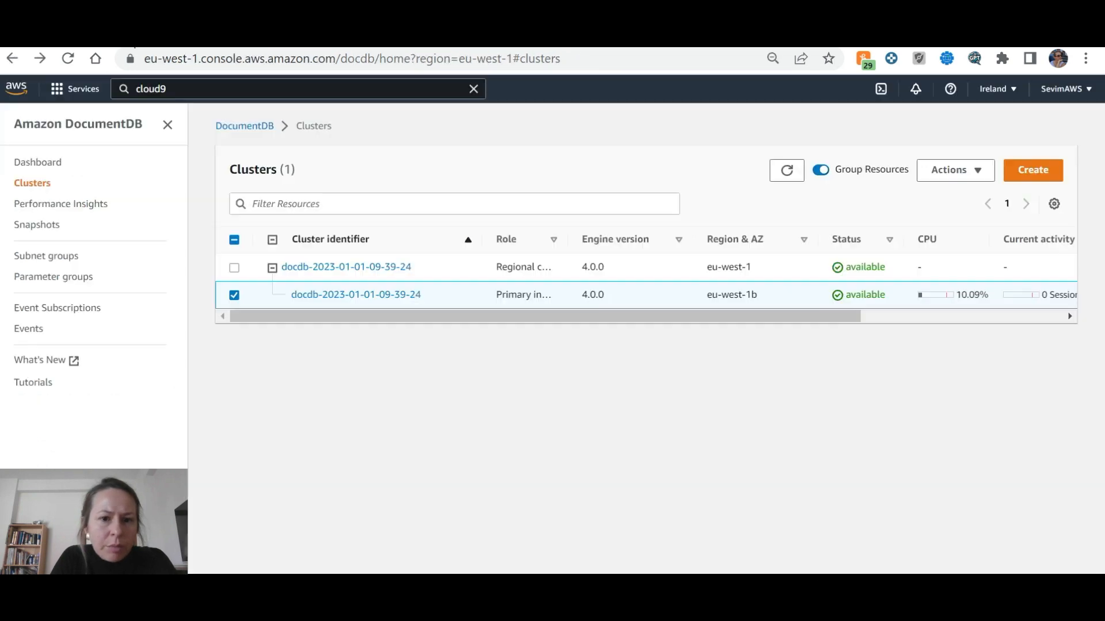
click(978, 174)
click(234, 268)
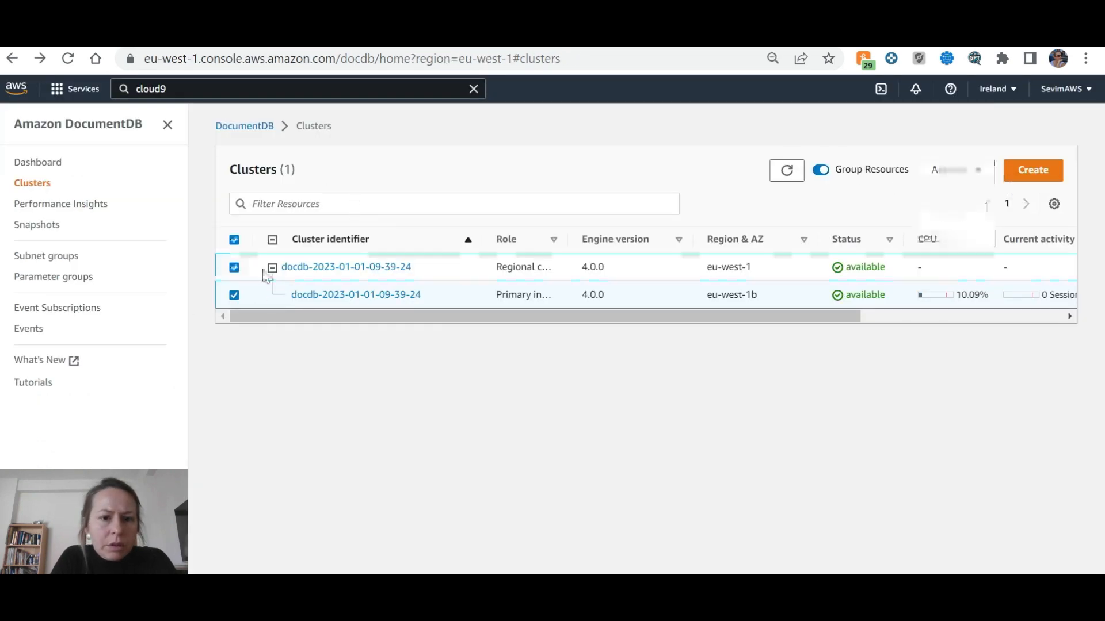
right_click(371, 296)
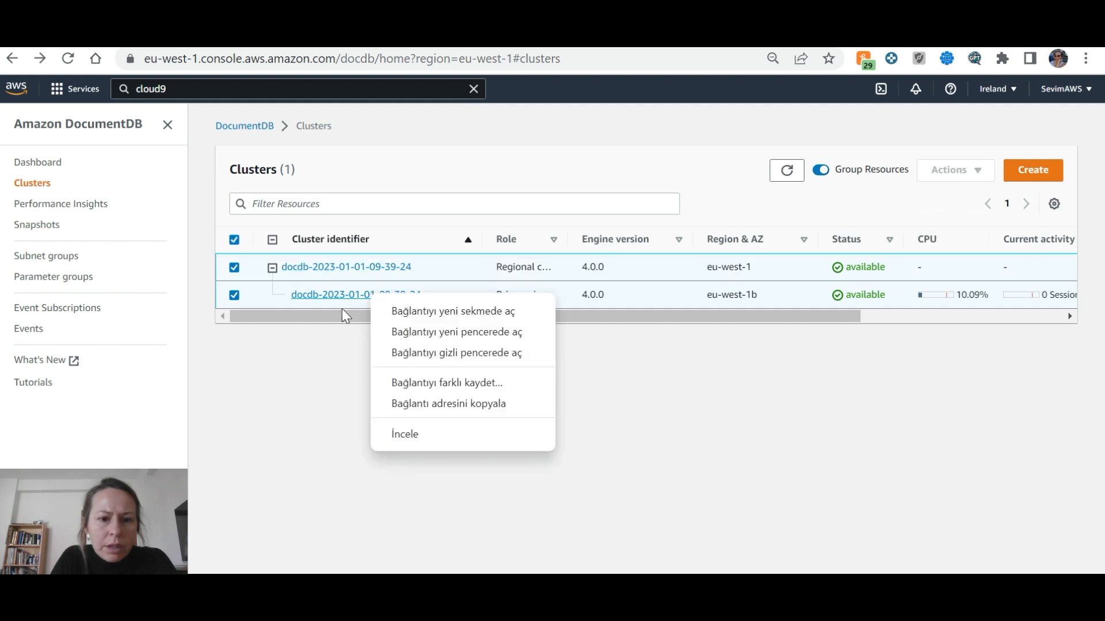
key(Escape)
click(348, 293)
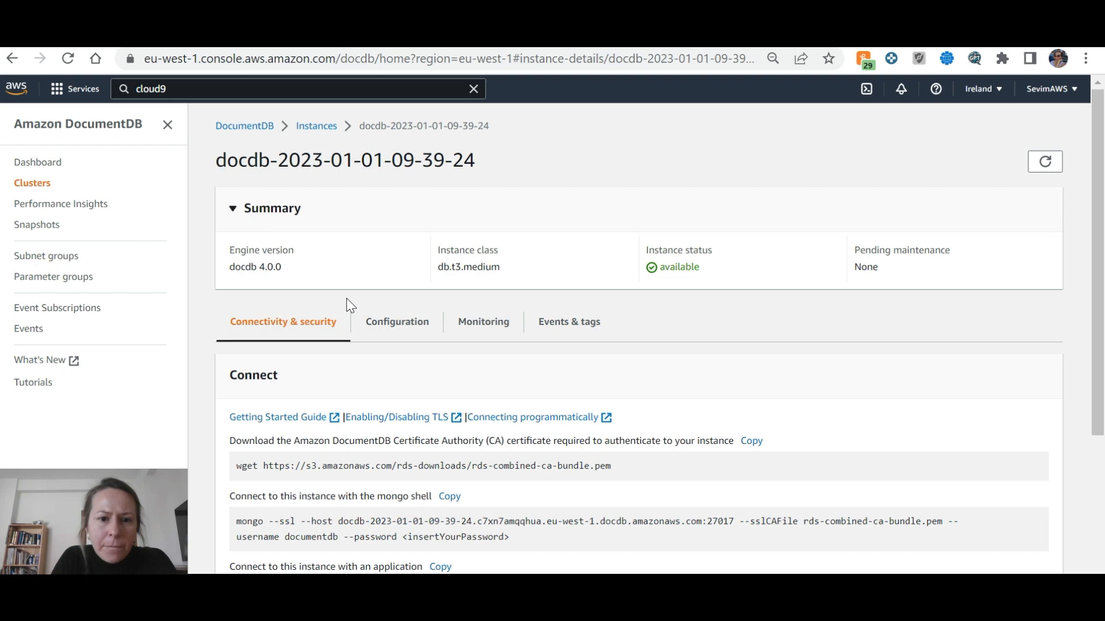
Open the instance's Configuration tab and its Modify form, checking the delete-cluster guide
click(423, 311)
scroll(433, 305, down, 9)
scroll(426, 308, up, 4)
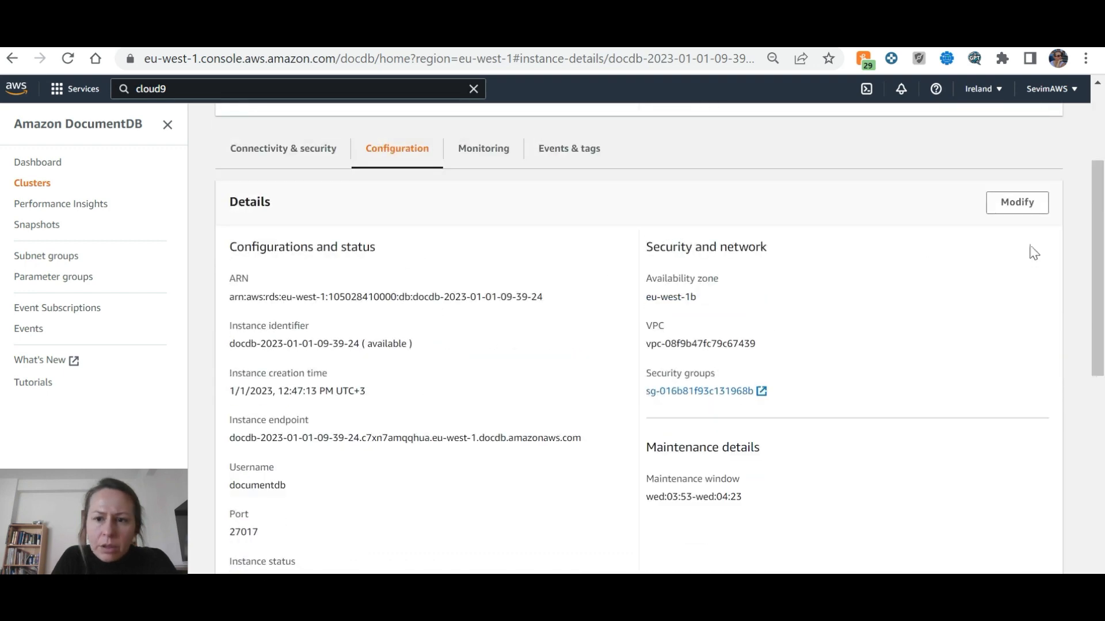
click(1013, 205)
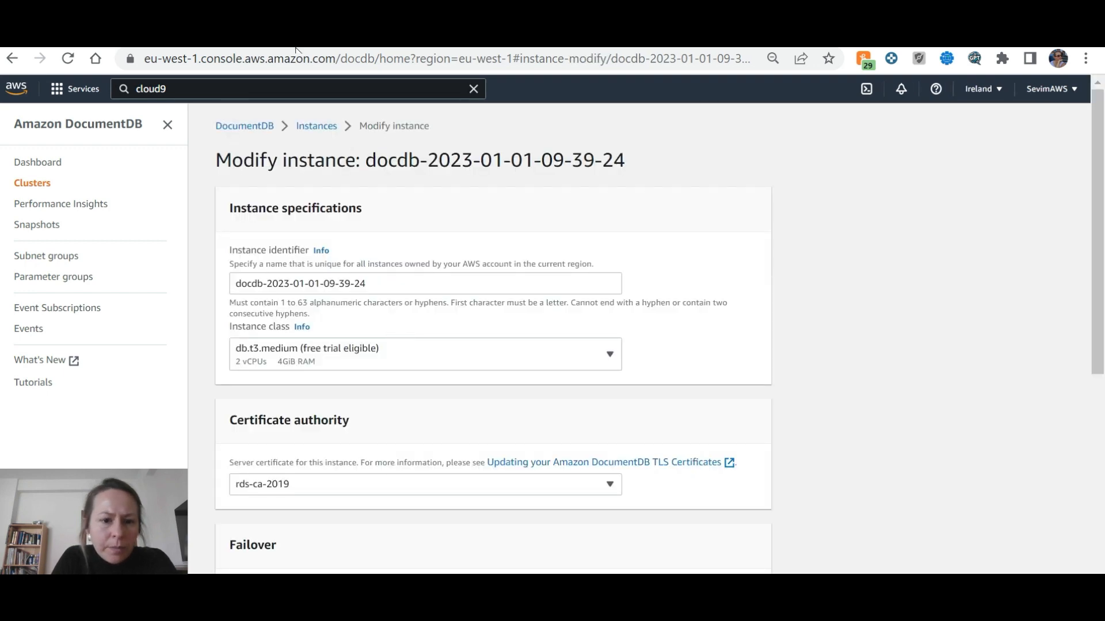
click(296, 47)
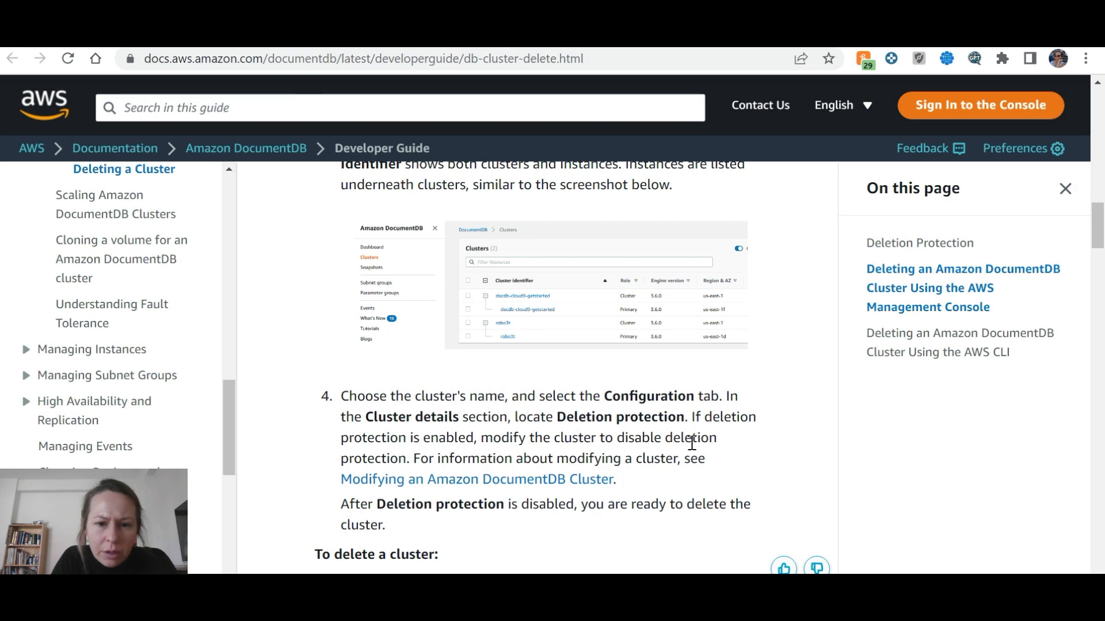
click(101, 49)
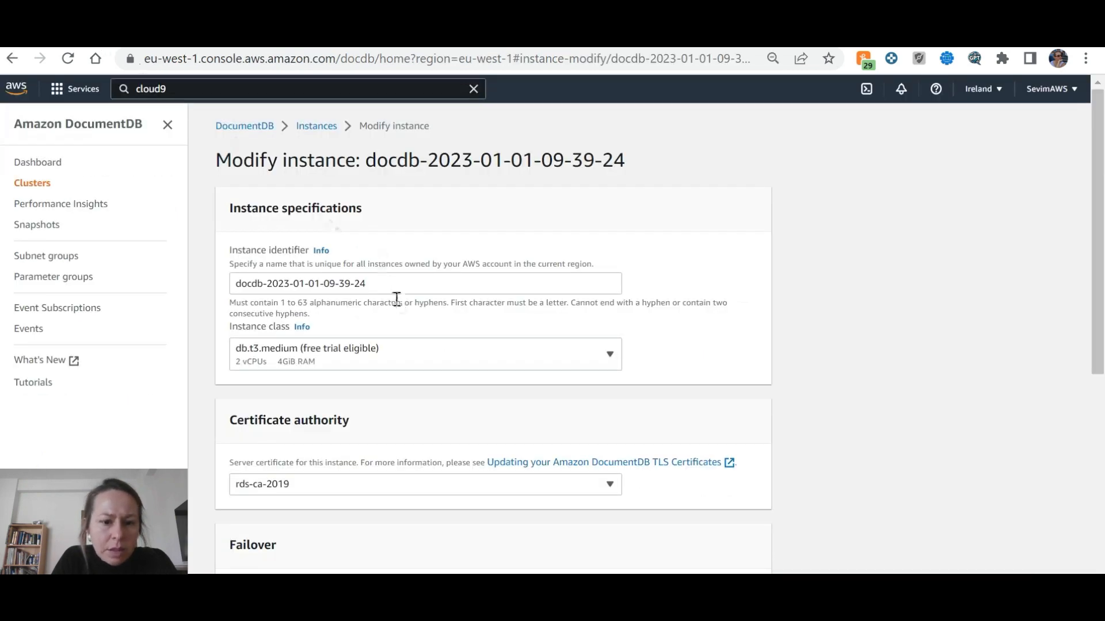
Look over the instance modification form, then cancel without changes
scroll(346, 282, down, 7)
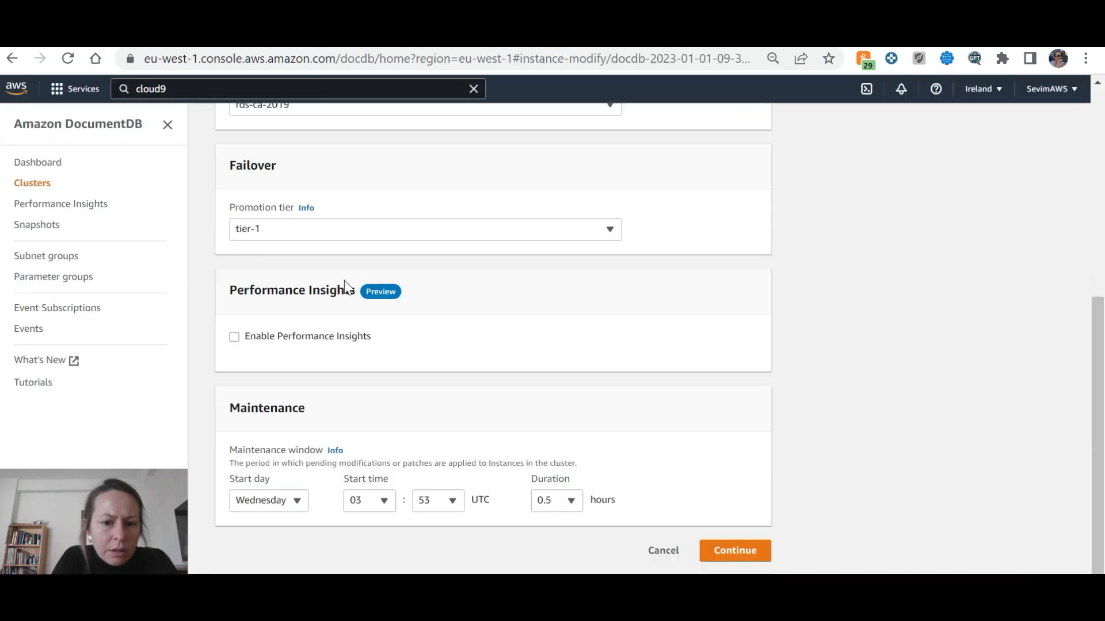
scroll(346, 285, up, 7)
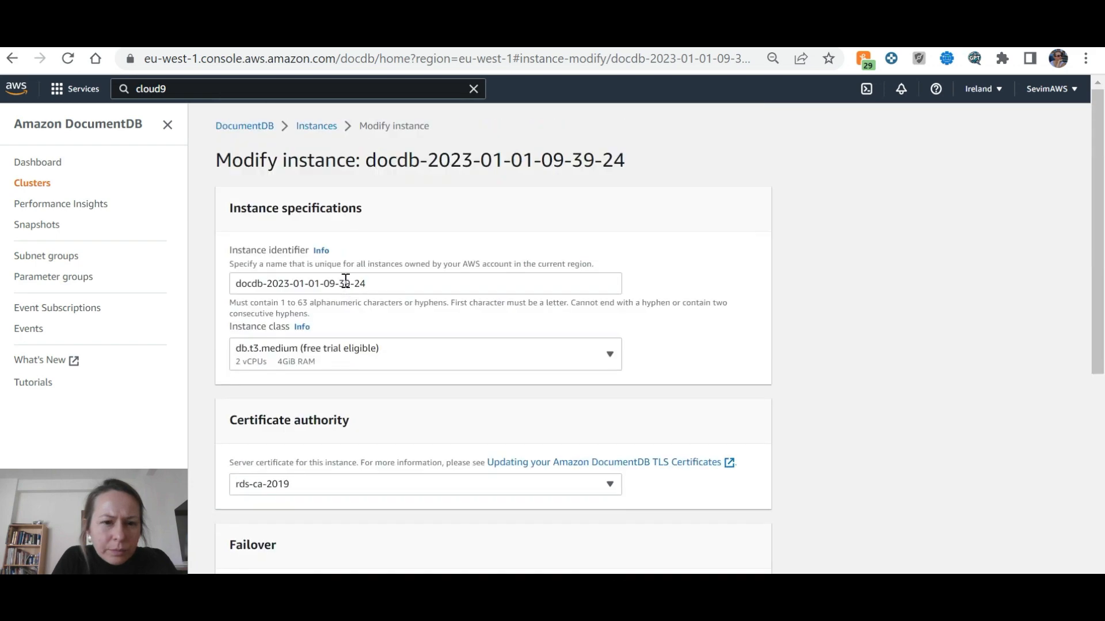
scroll(345, 280, down, 4)
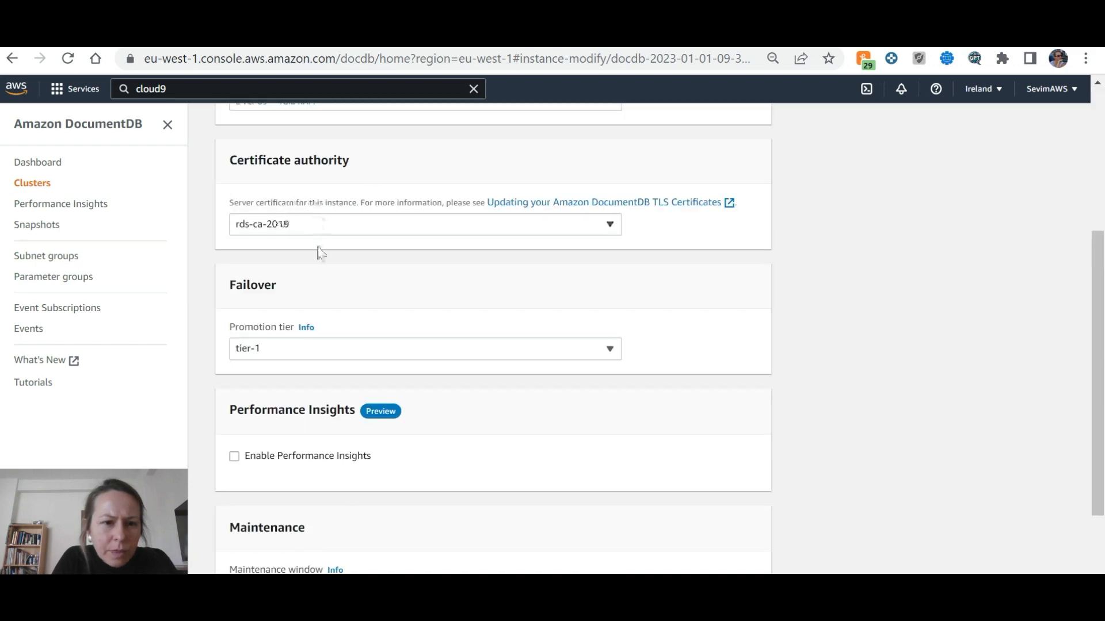
scroll(347, 288, down, 2)
click(666, 552)
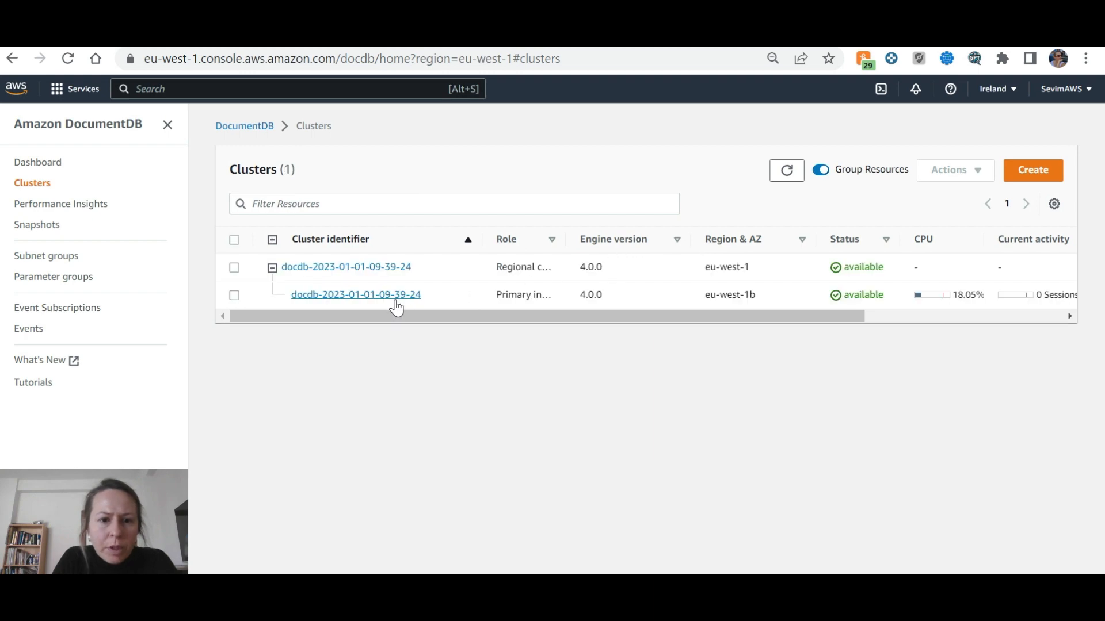
click(397, 295)
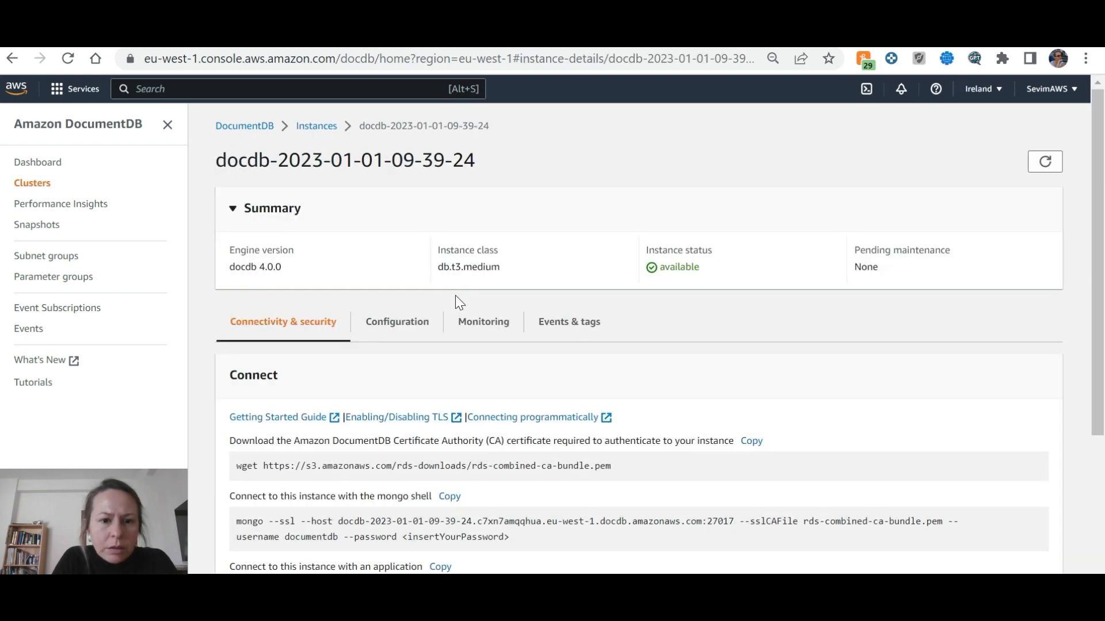
click(430, 314)
scroll(508, 343, down, 3)
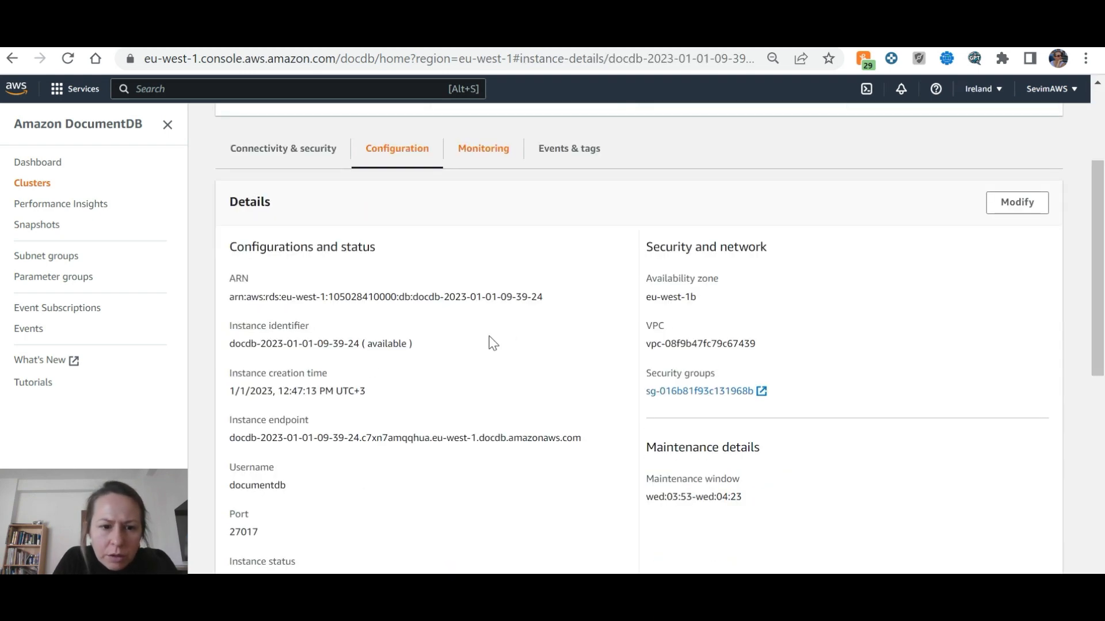
scroll(330, 387, down, 5)
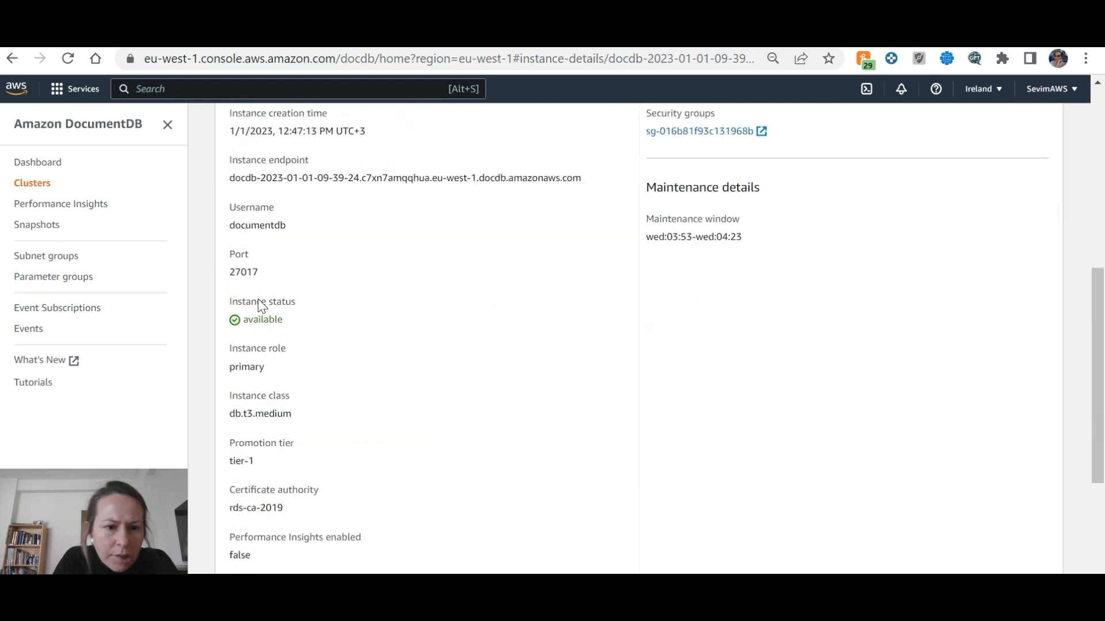
scroll(285, 361, down, 2)
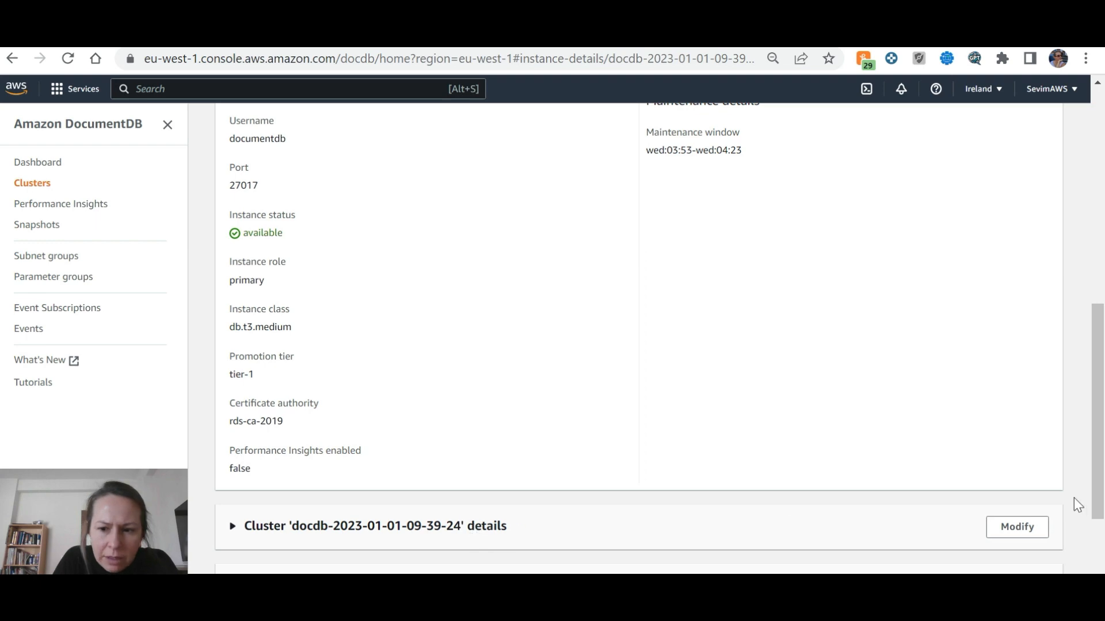
scroll(1021, 527, up, 8)
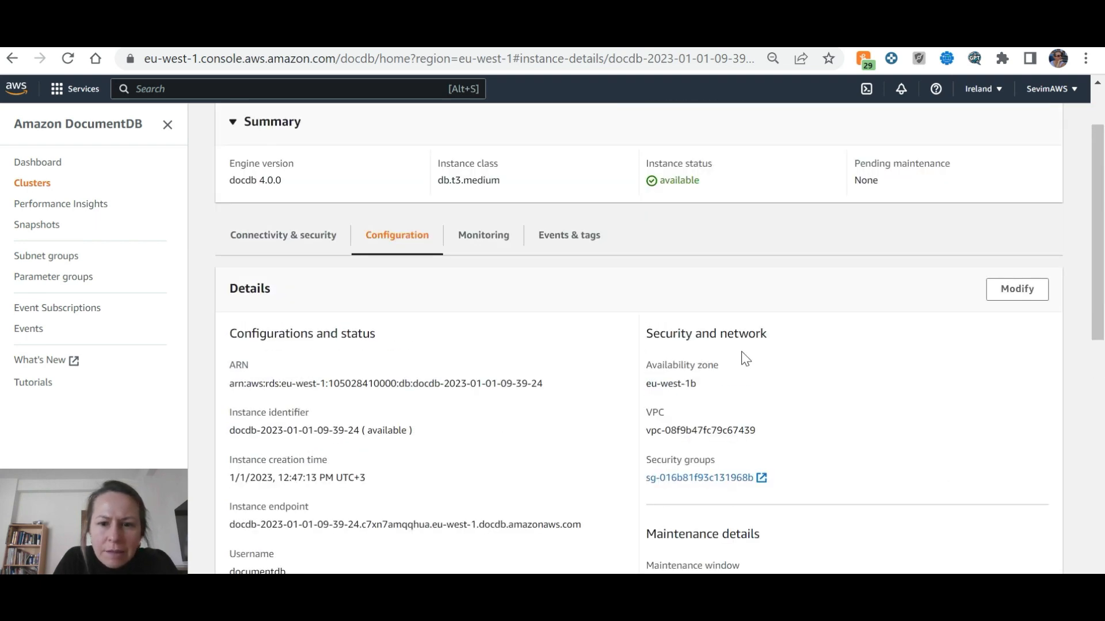
scroll(336, 379, down, 2)
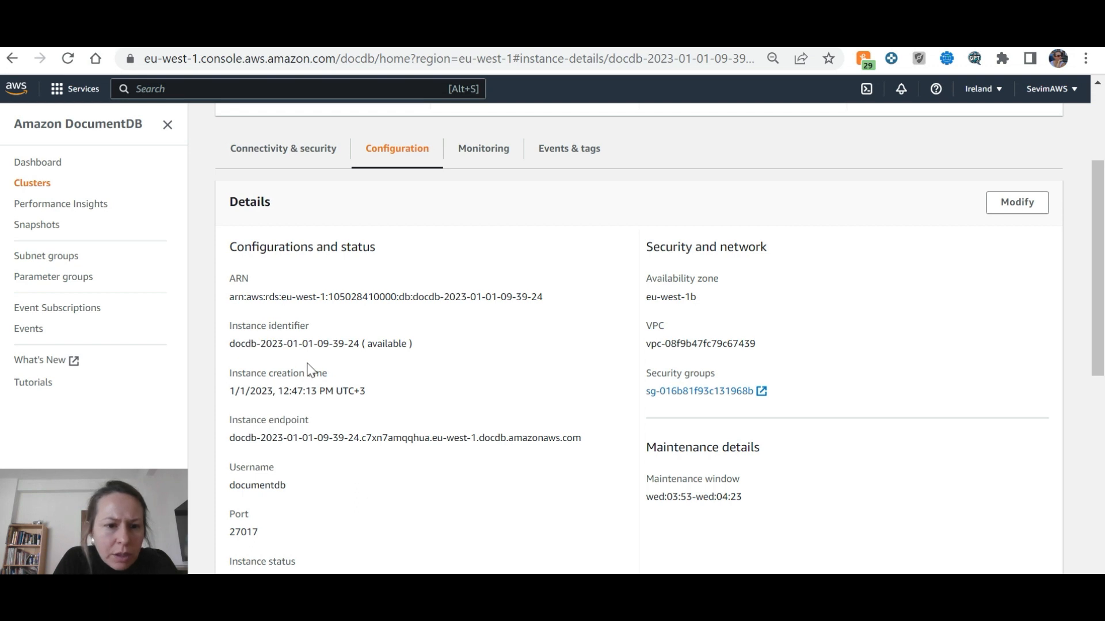
scroll(378, 464, down, 9)
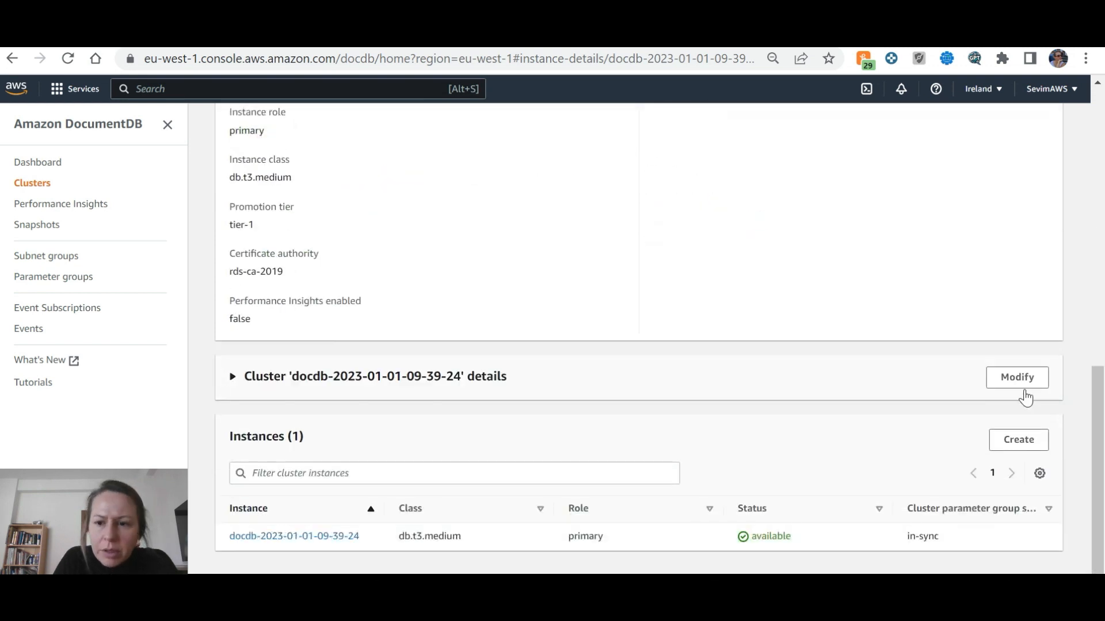
click(1018, 378)
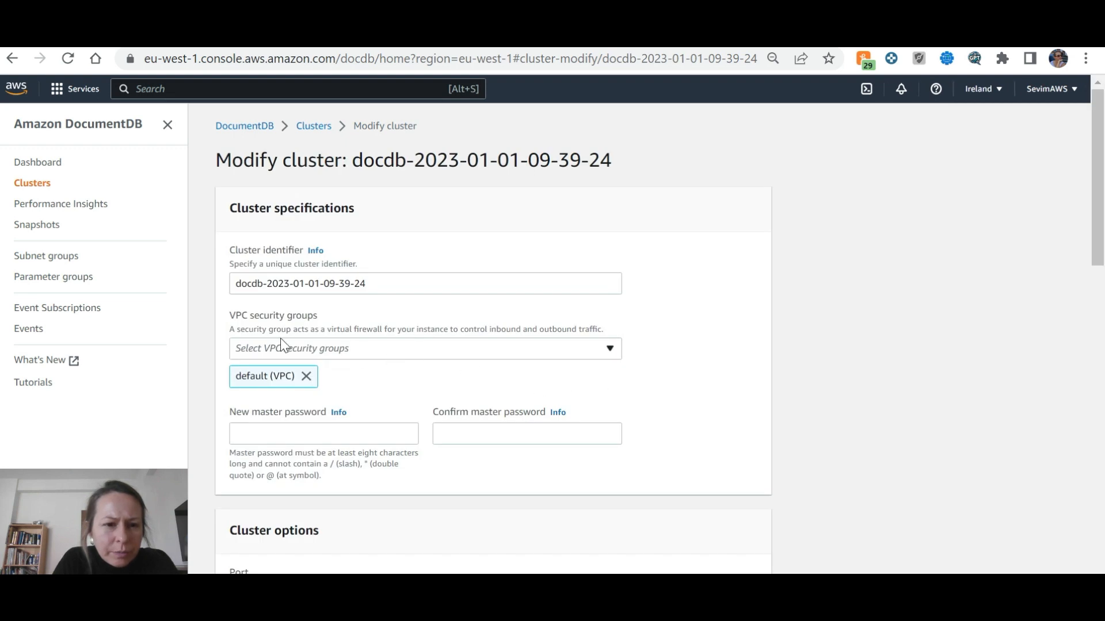
Remove the default (VPC) security group in the Modify cluster form
click(306, 376)
scroll(409, 362, down, 5)
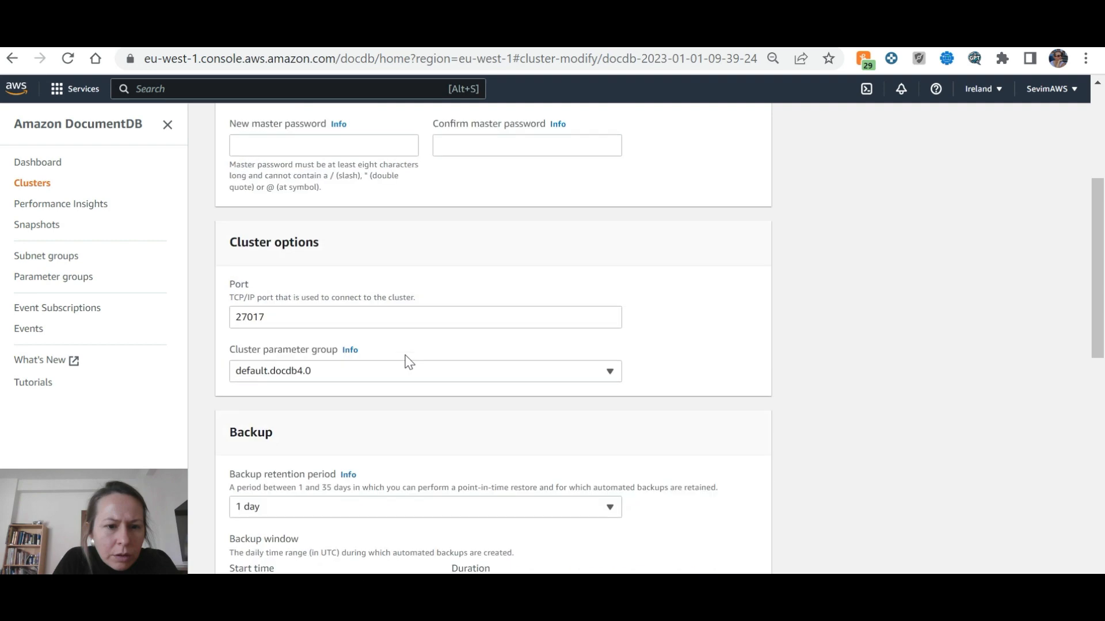
scroll(408, 361, down, 5)
scroll(409, 361, down, 3)
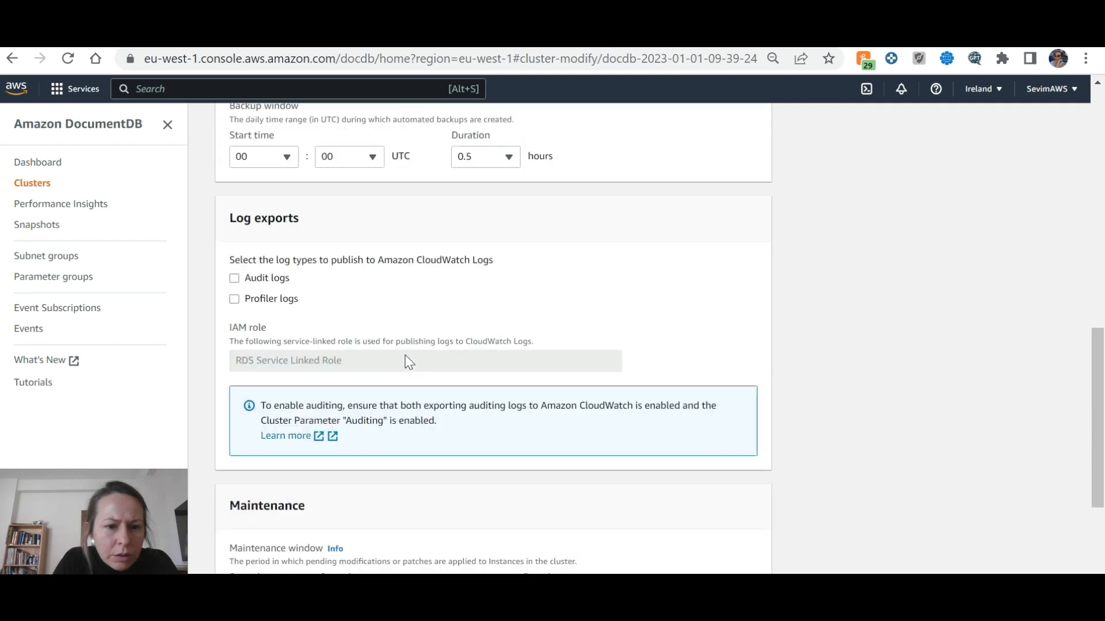
scroll(408, 361, up, 12)
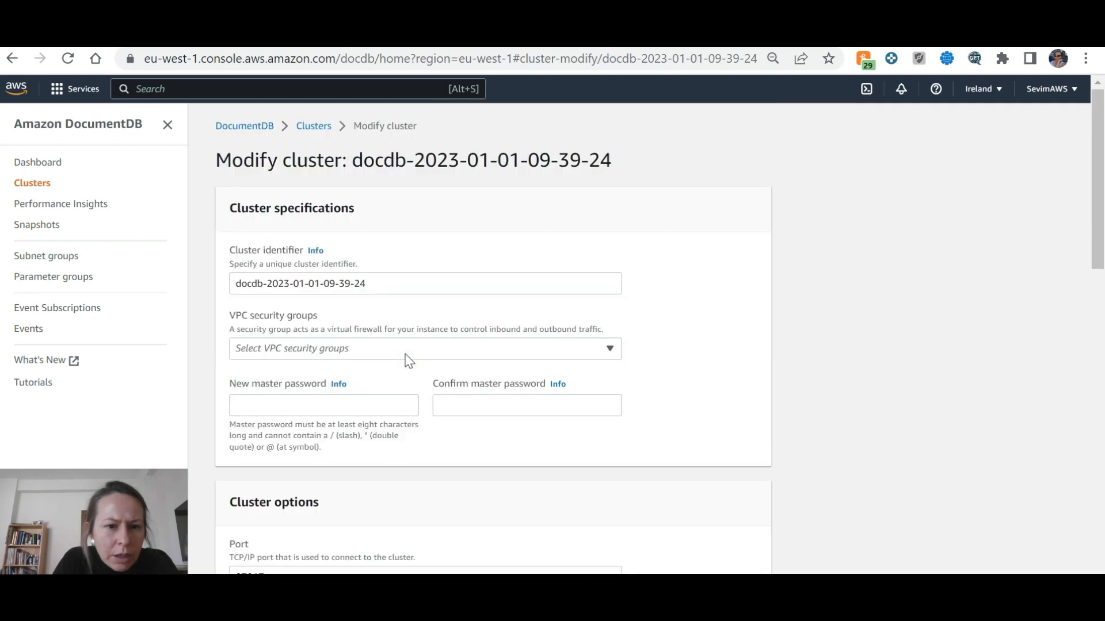
click(413, 352)
click(417, 349)
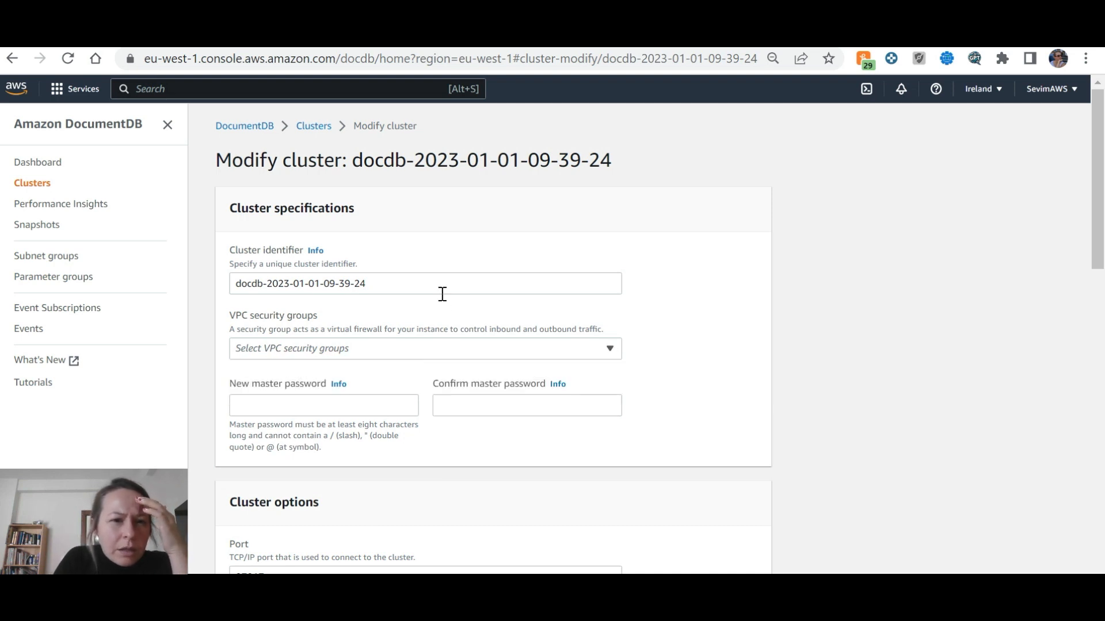
Uncheck Enable deletion protection, continue, and submit the cluster modification
scroll(442, 294, down, 9)
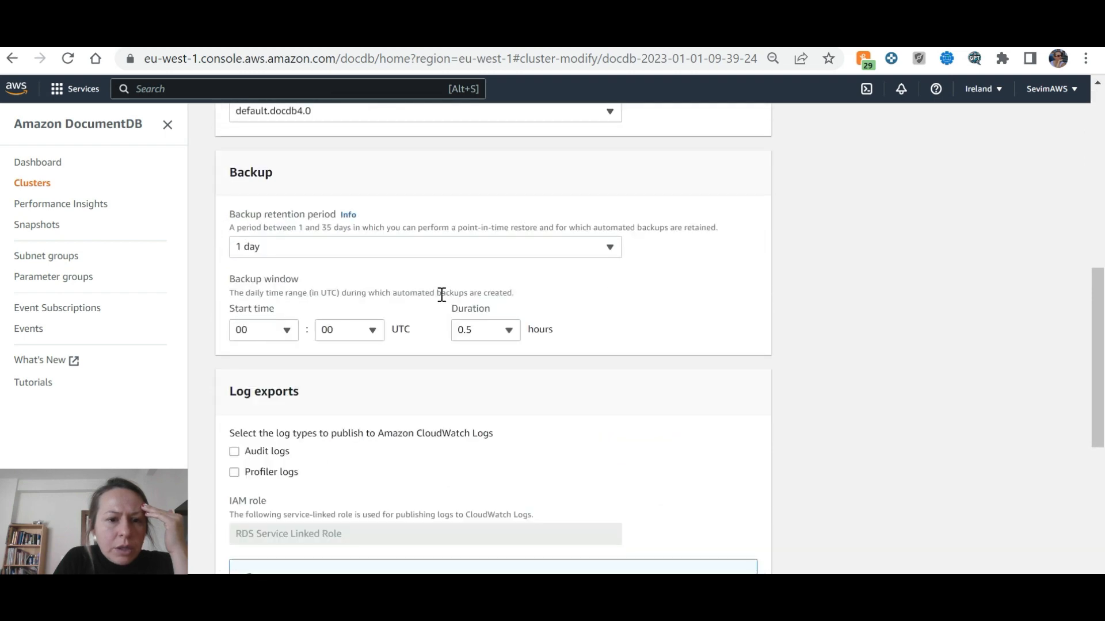
scroll(473, 292, down, 3)
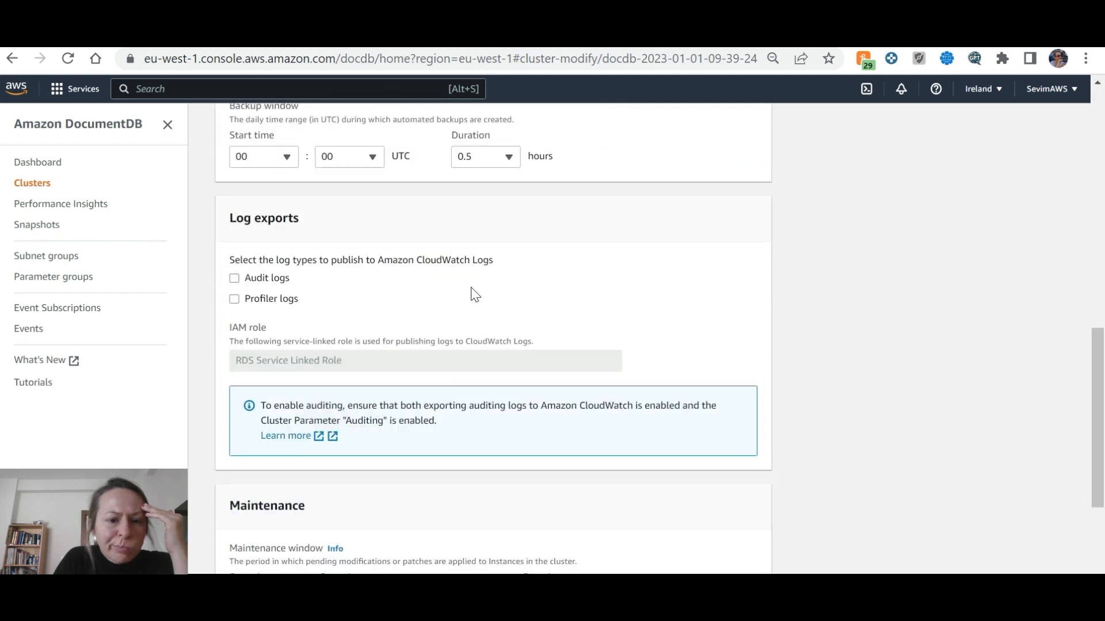
scroll(473, 293, down, 3)
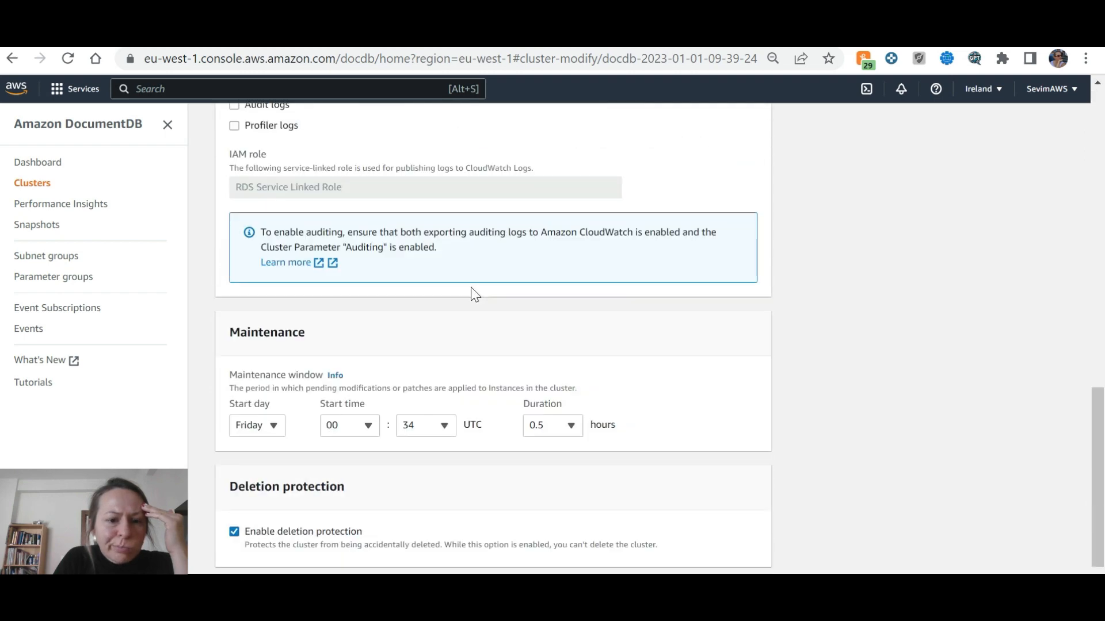
click(237, 532)
scroll(643, 453, down, 1)
click(734, 551)
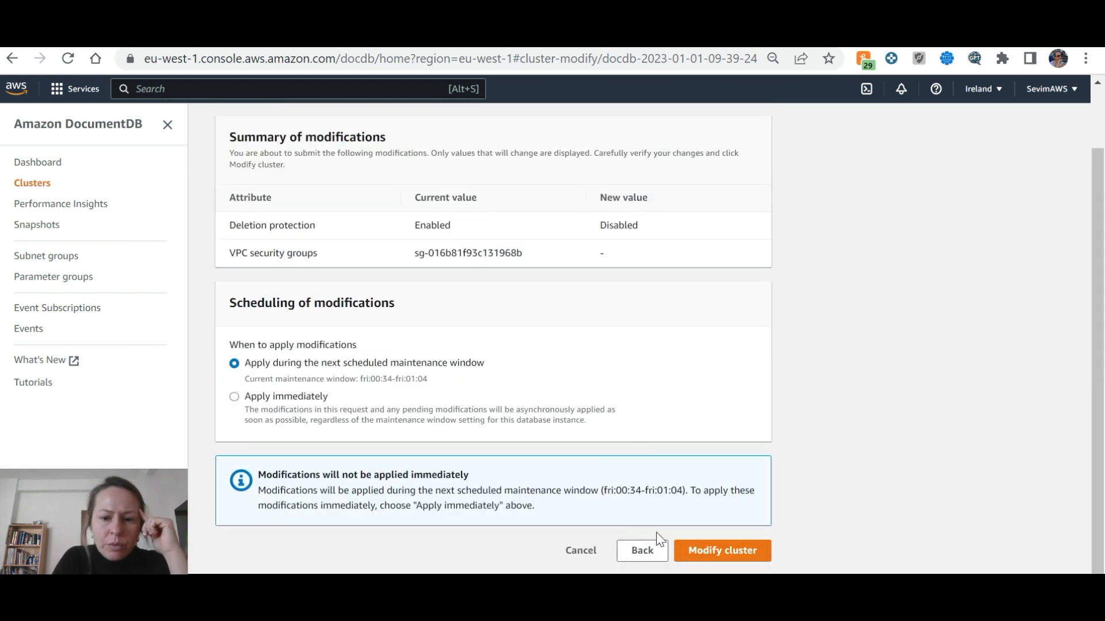
click(732, 550)
click(235, 328)
click(987, 211)
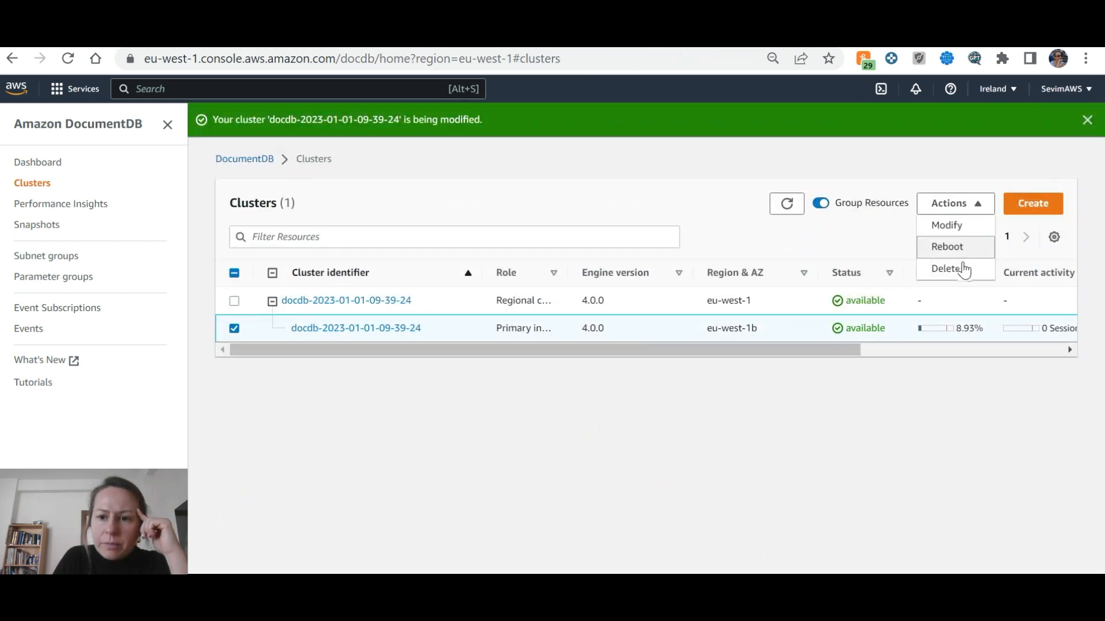
click(955, 268)
click(519, 390)
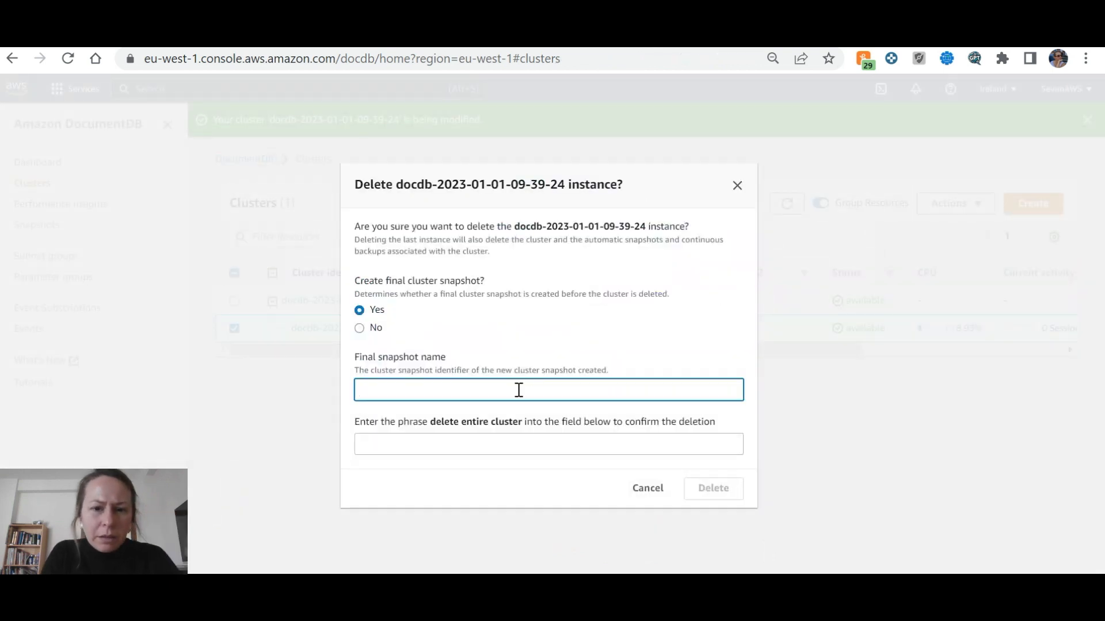
click(359, 328)
click(442, 431)
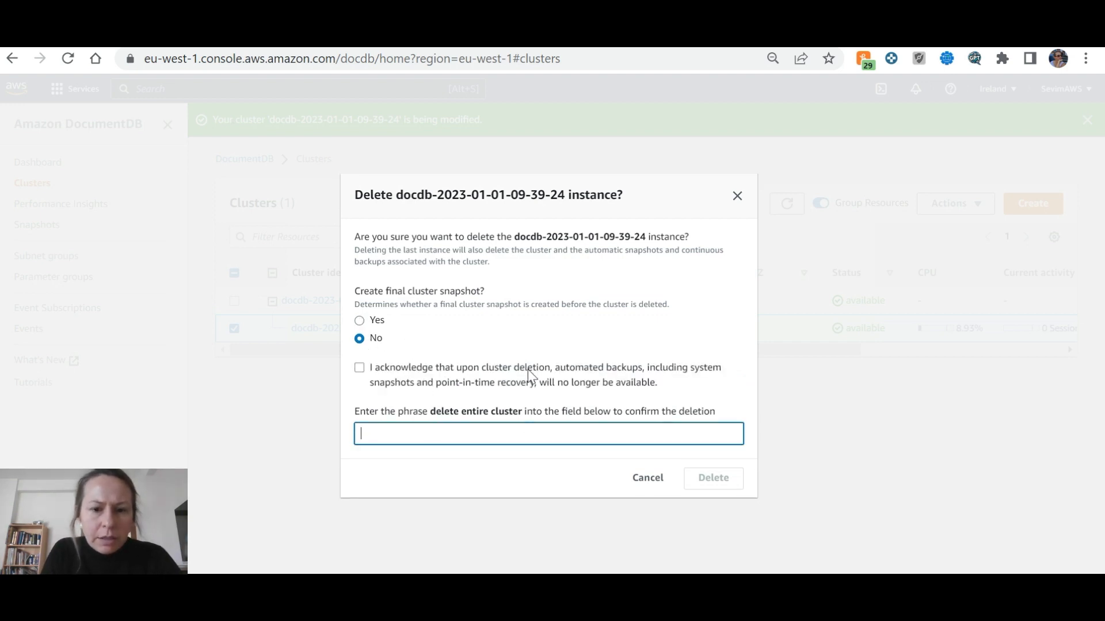
drag(525, 413, 426, 411)
key(ctrl+c)
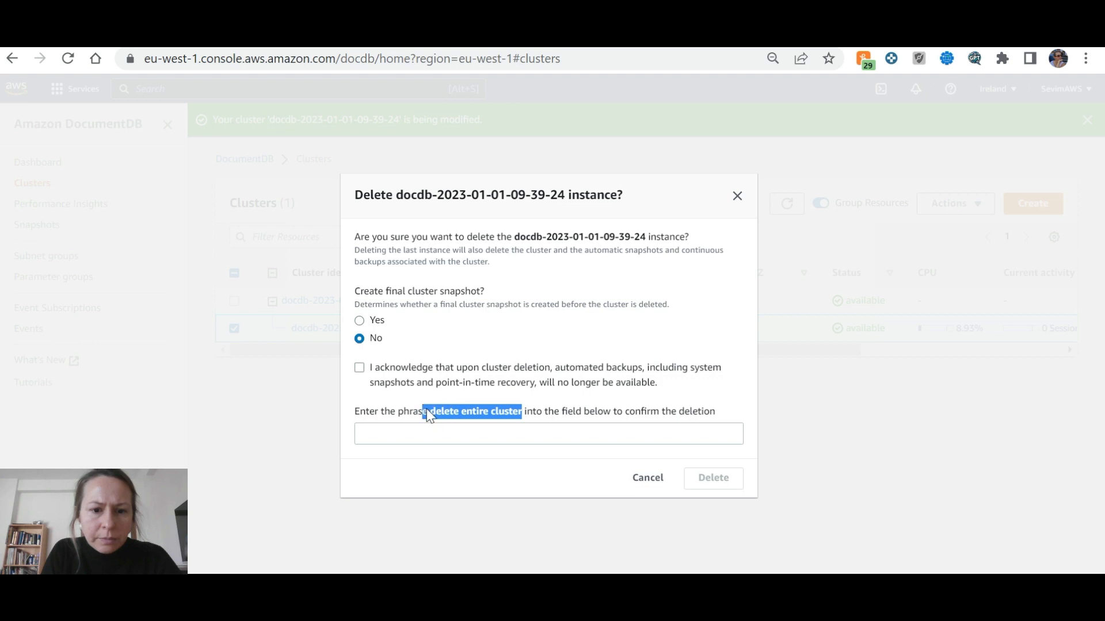
click(442, 438)
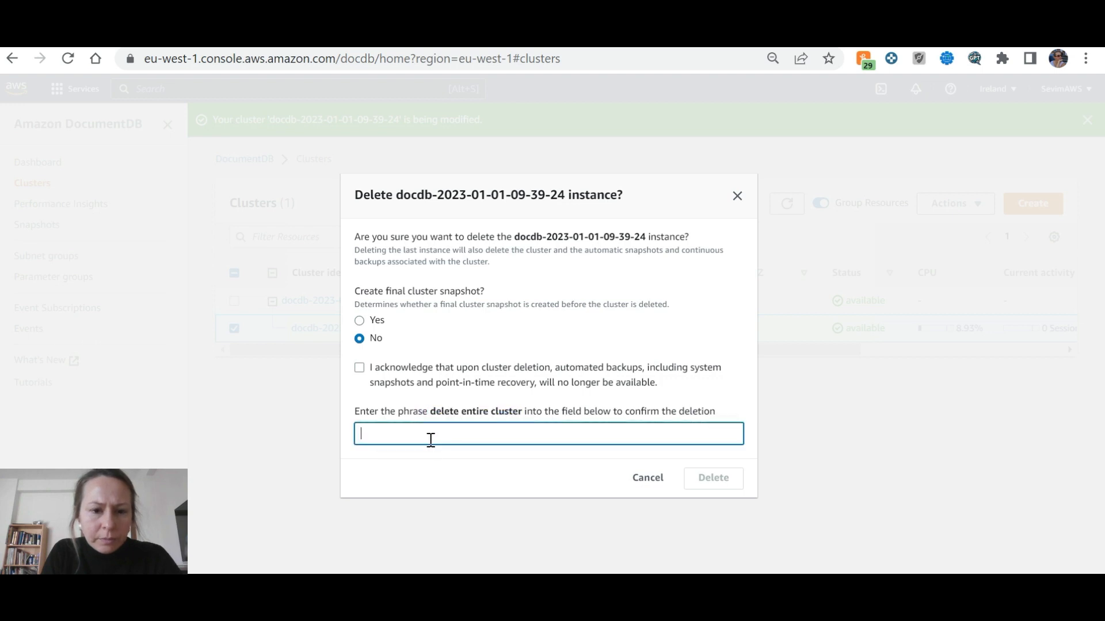
key(ctrl+v)
key(BackSpace)
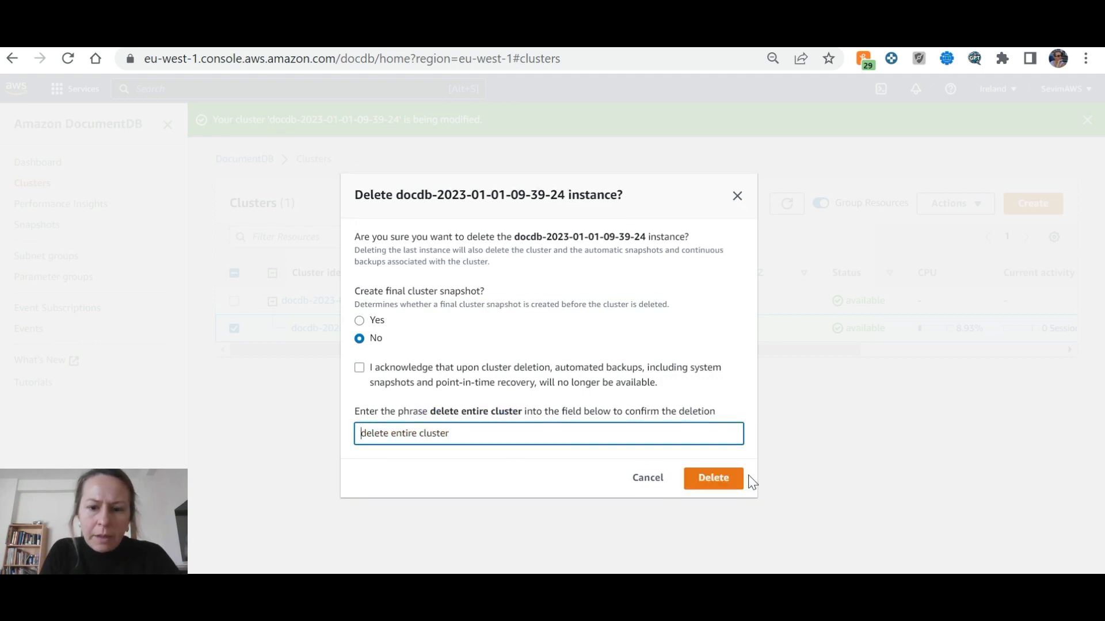
click(719, 478)
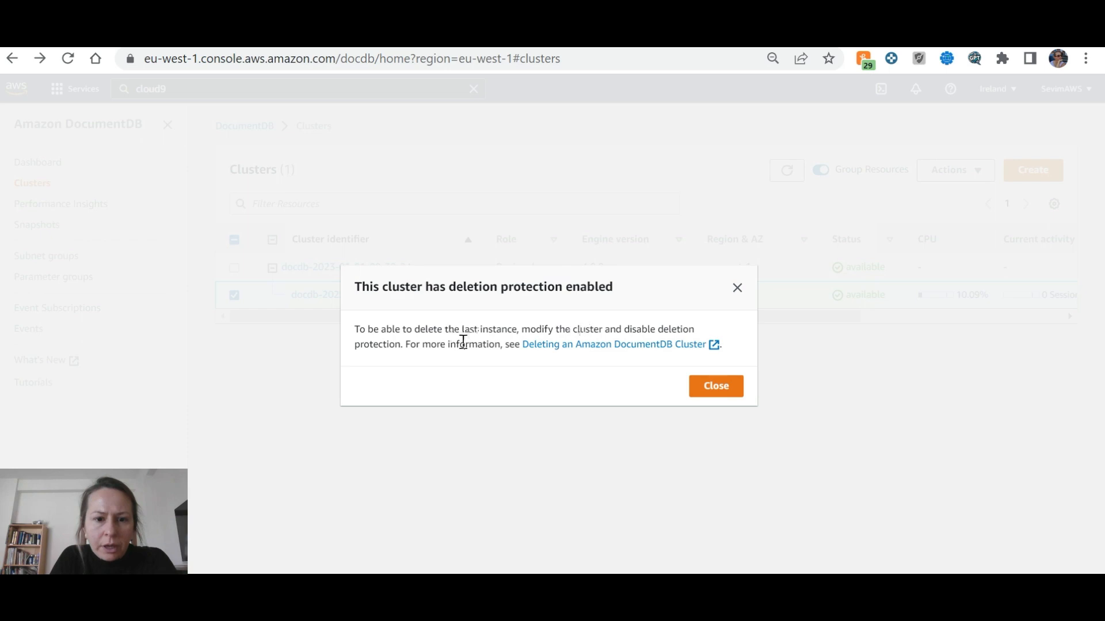
Dismiss the deletion-protection warning, consult the delete-cluster guide, and open the instance's details
click(716, 386)
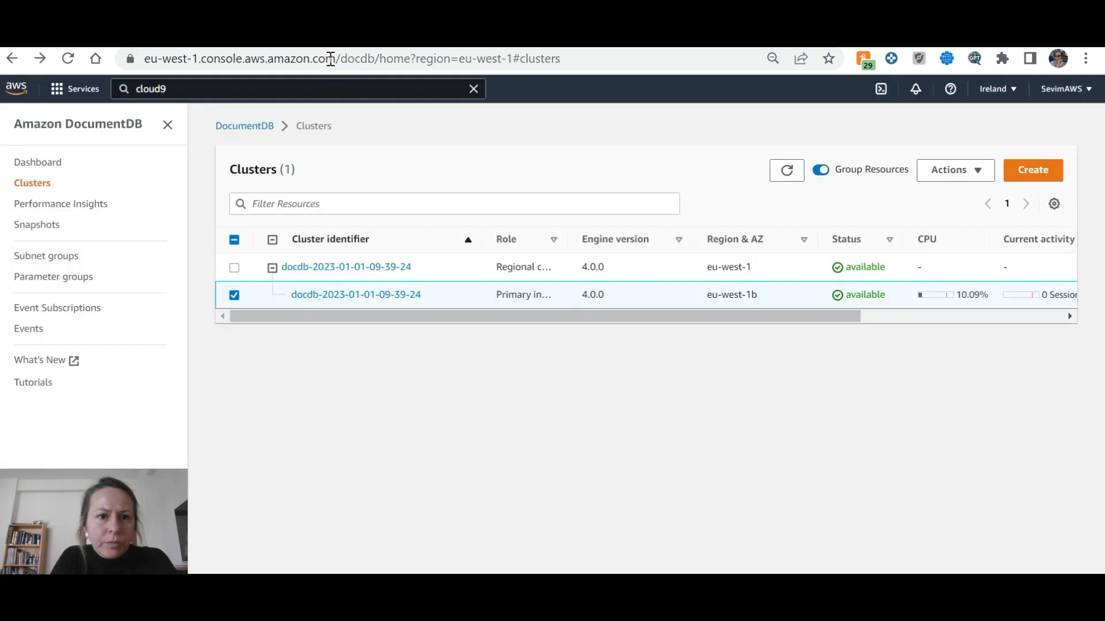
click(331, 48)
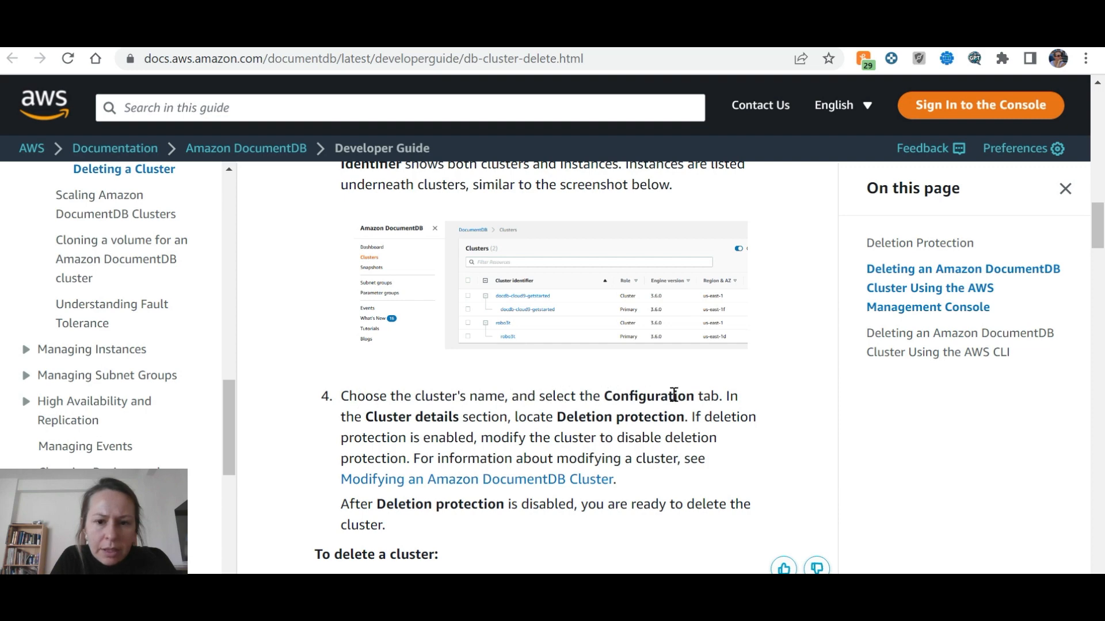
click(137, 49)
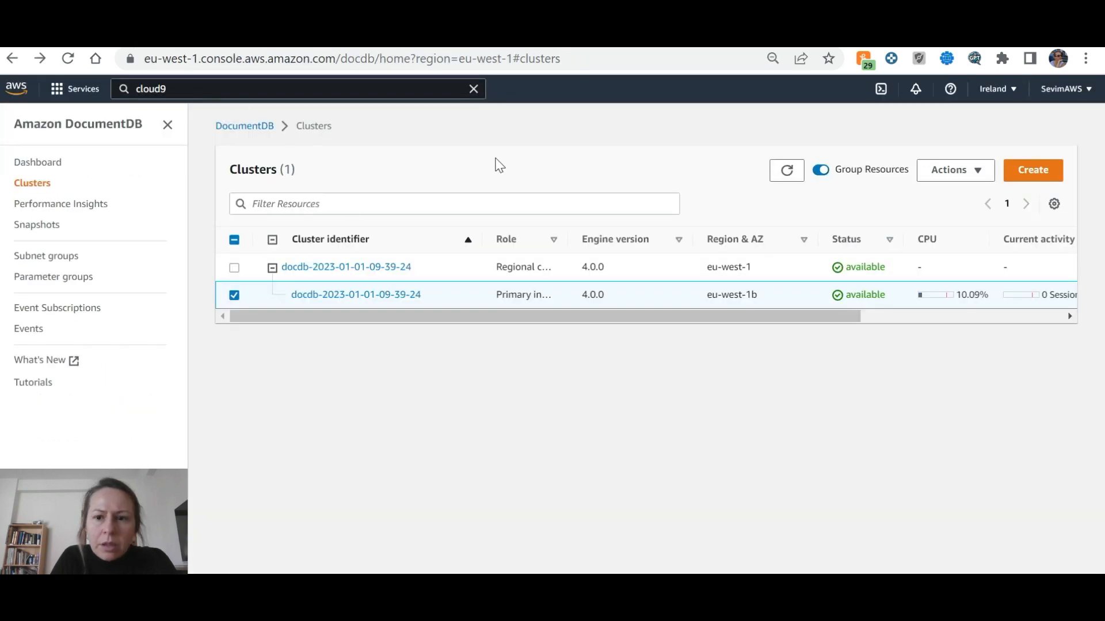
click(985, 178)
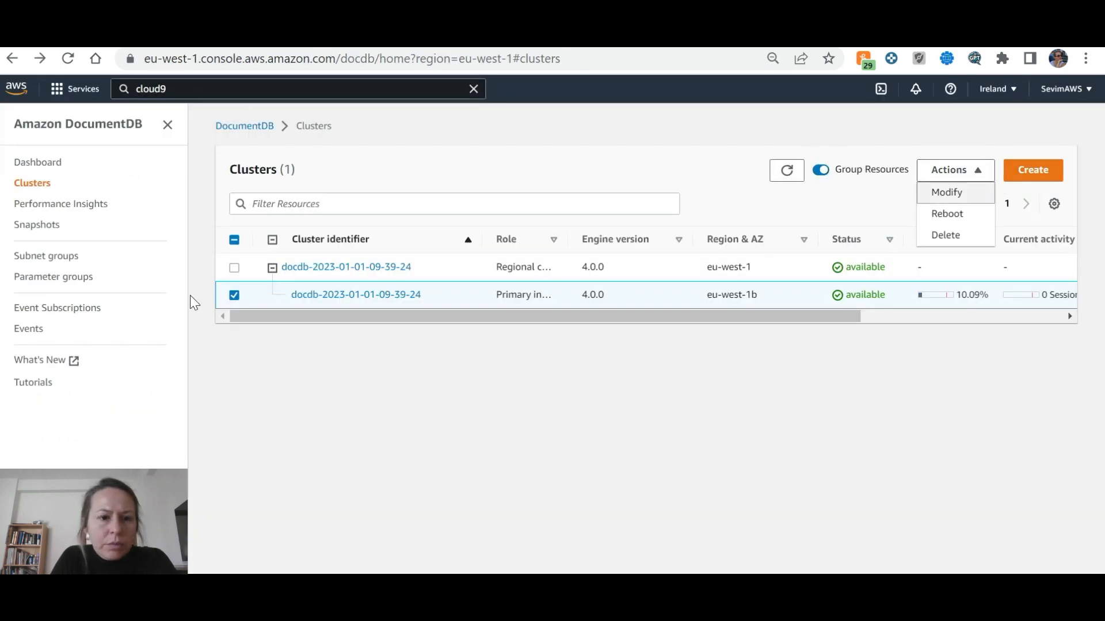
click(234, 270)
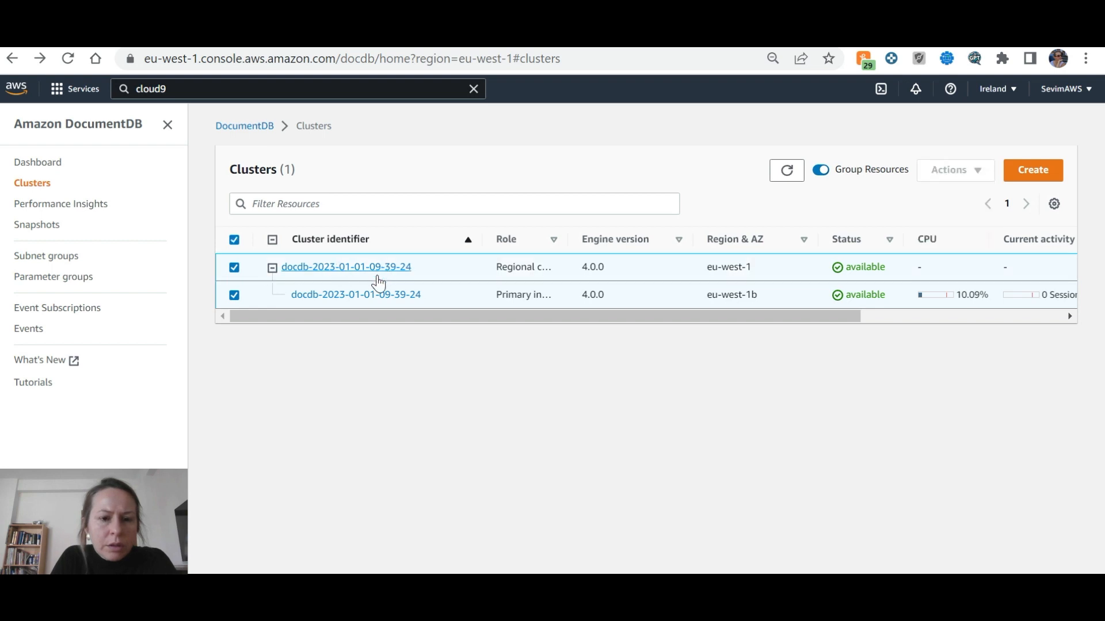
right_click(372, 299)
click(342, 305)
click(347, 295)
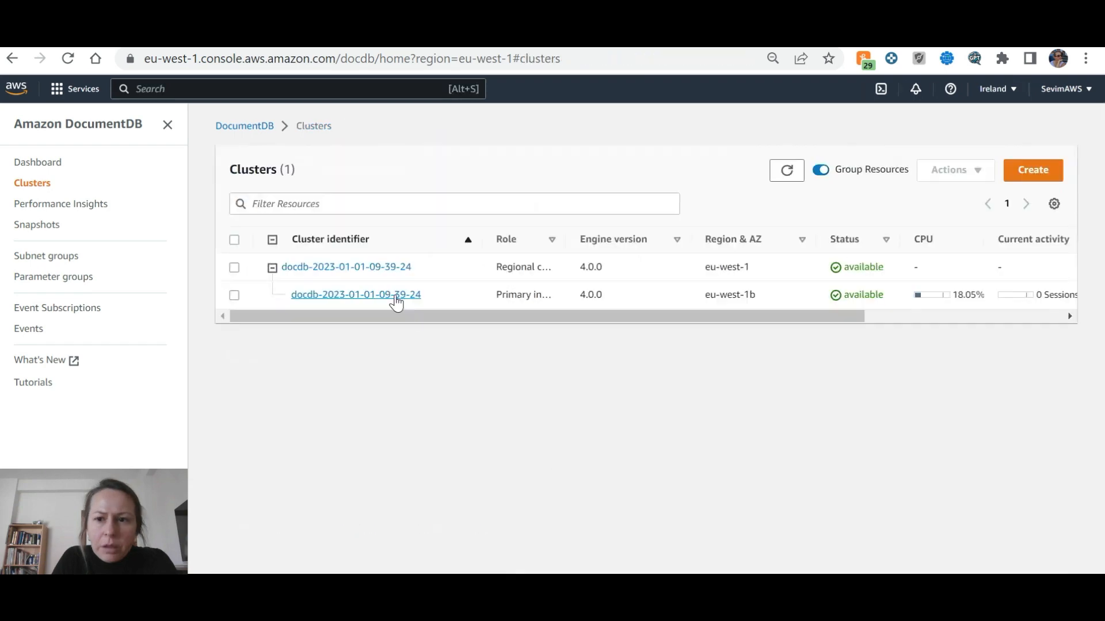
click(393, 296)
click(419, 323)
scroll(510, 343, down, 3)
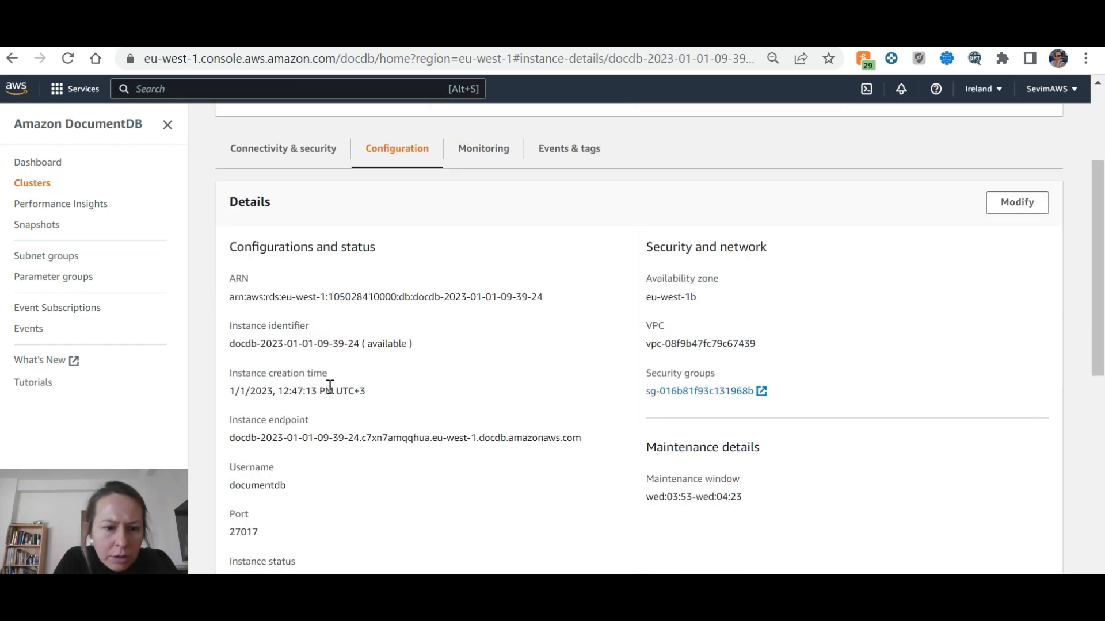
scroll(328, 387, down, 5)
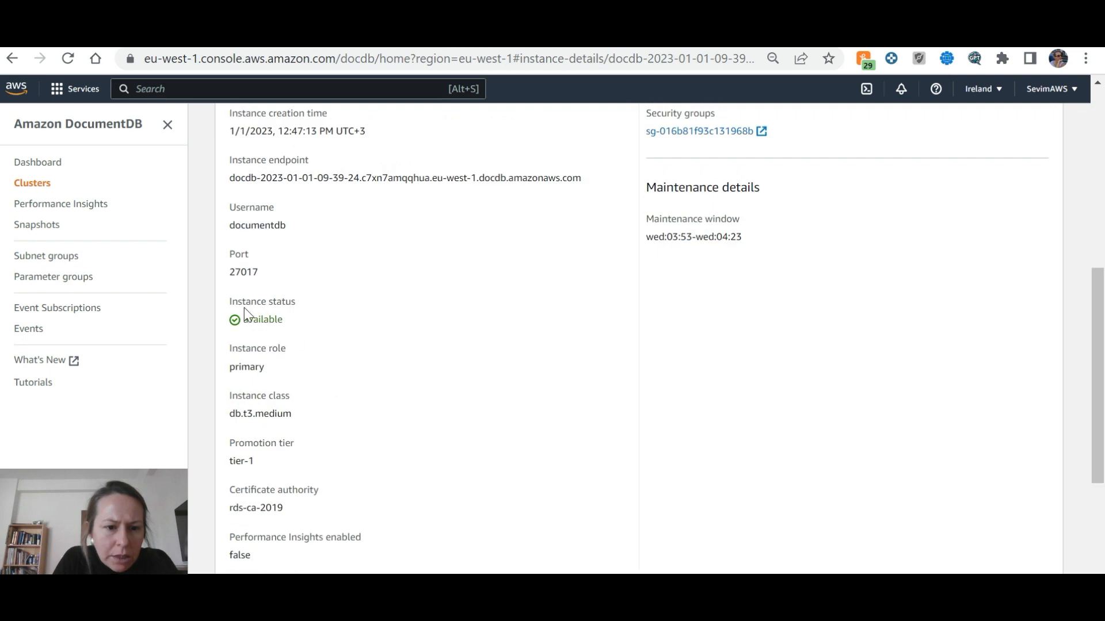
scroll(280, 357, down, 2)
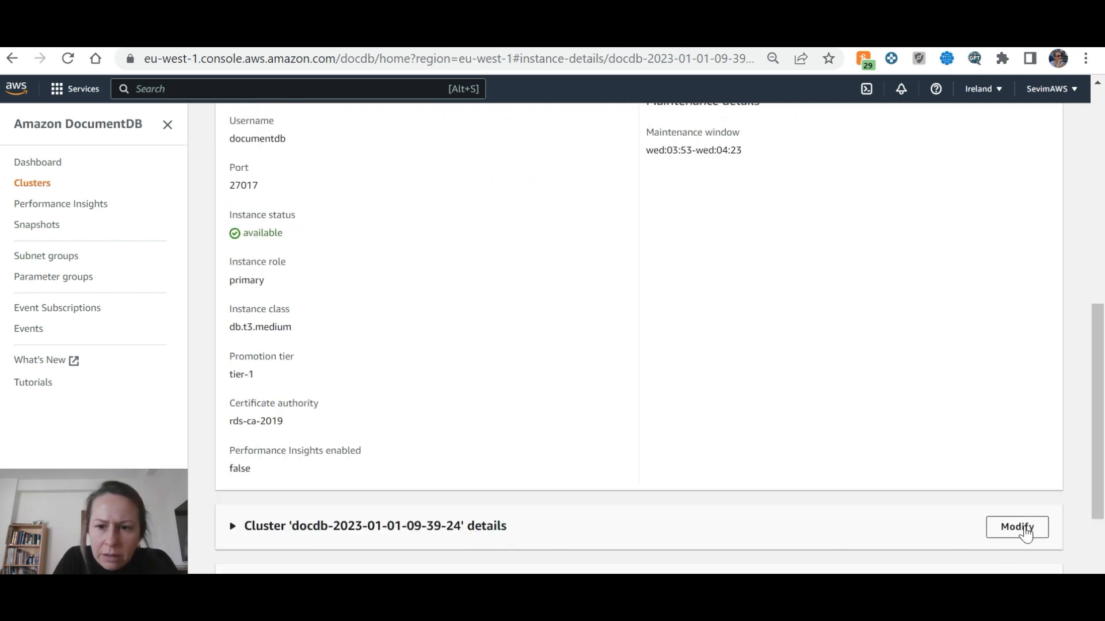
scroll(751, 360, up, 7)
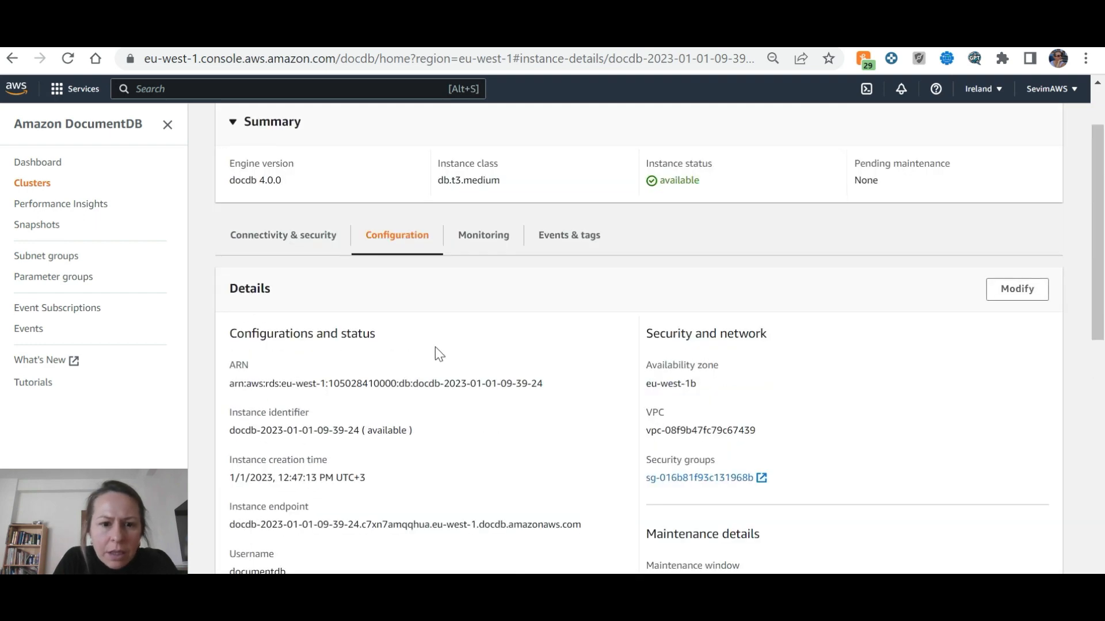
scroll(336, 380, down, 2)
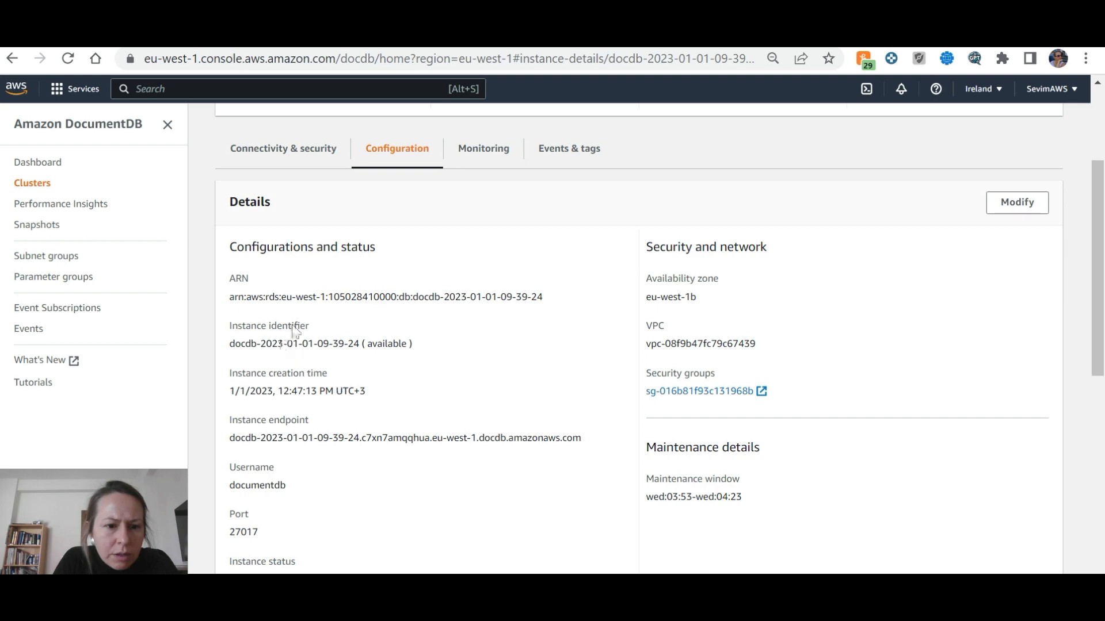
scroll(998, 528, down, 8)
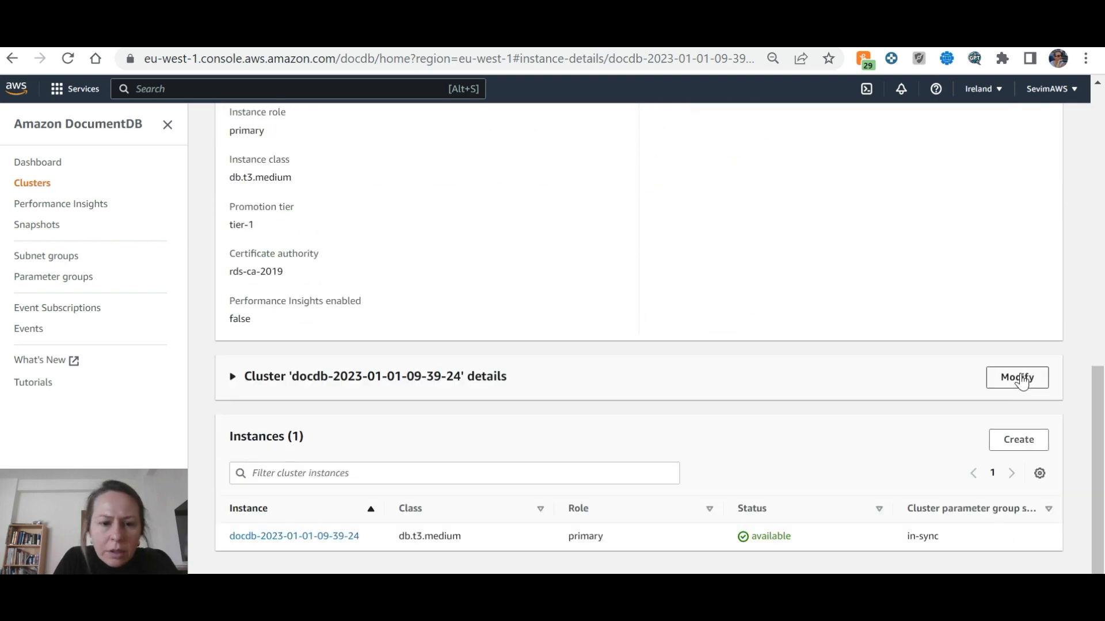
click(1018, 378)
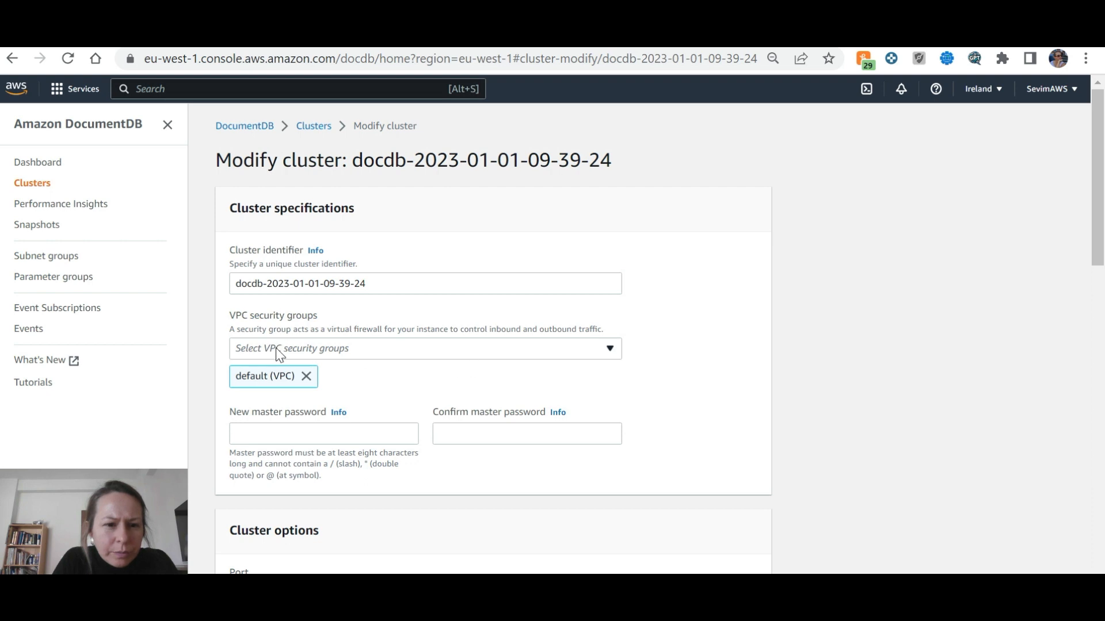
Remove the default (VPC) security group from the cluster form again
click(307, 377)
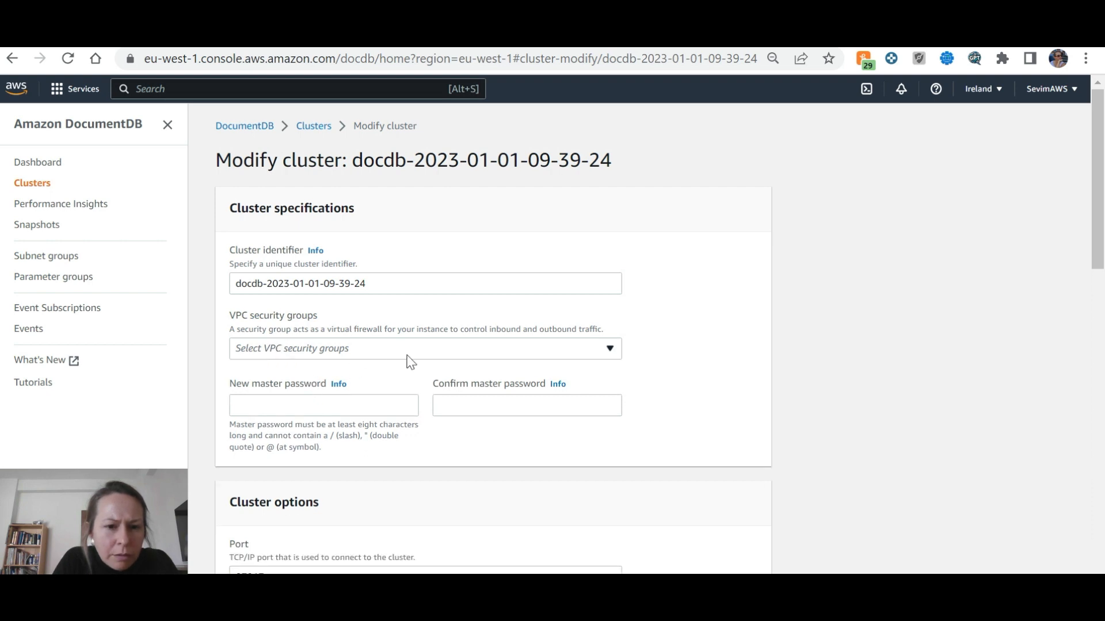
scroll(409, 362, down, 5)
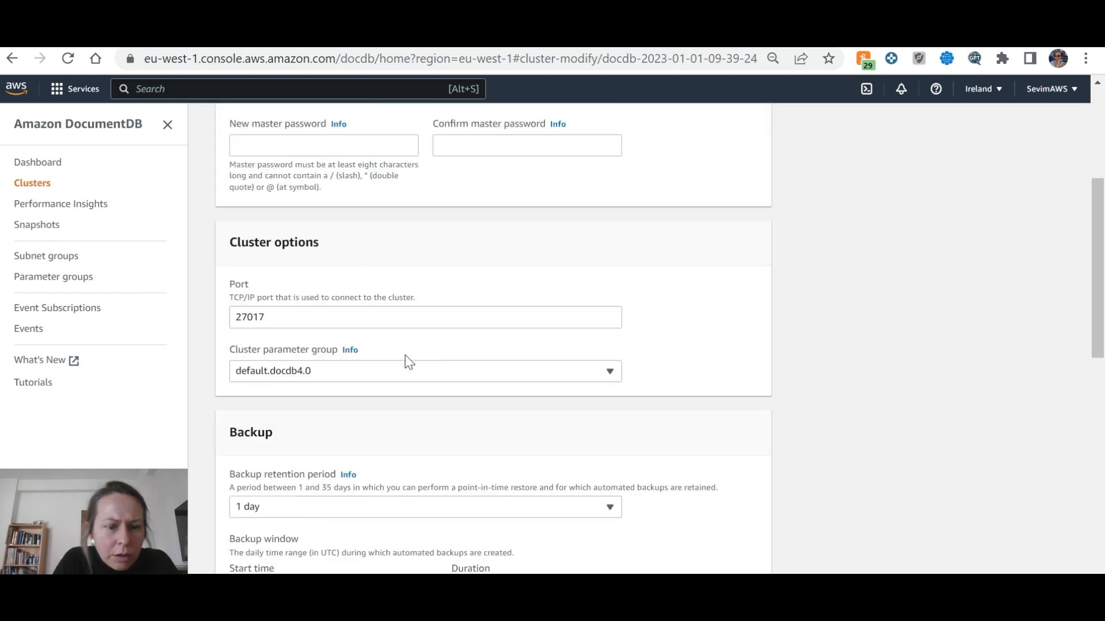
scroll(408, 361, down, 8)
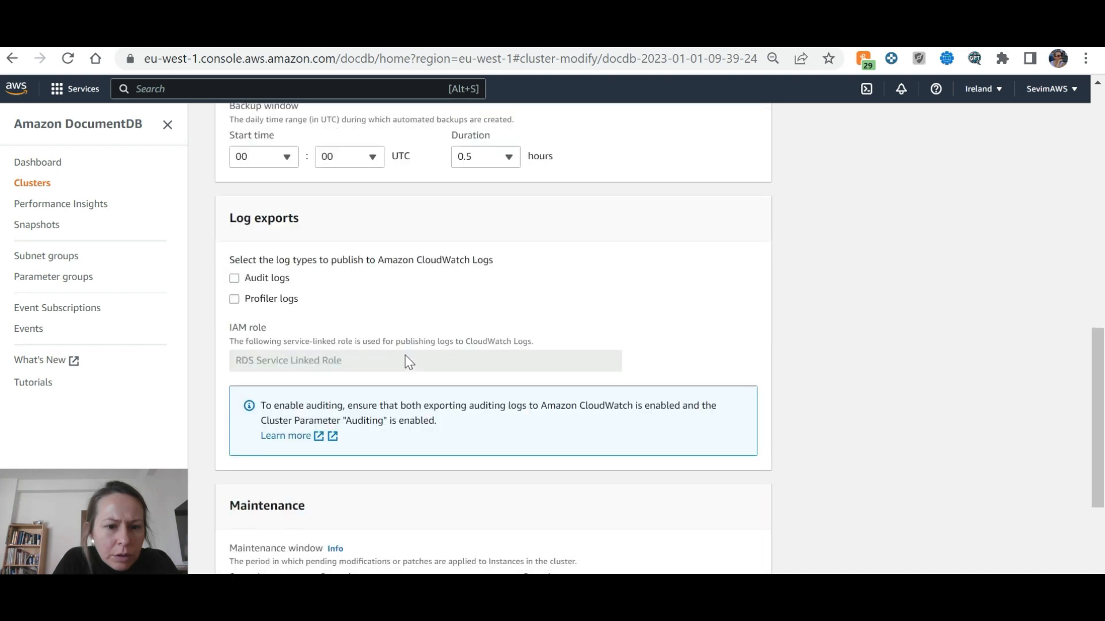
scroll(408, 361, up, 13)
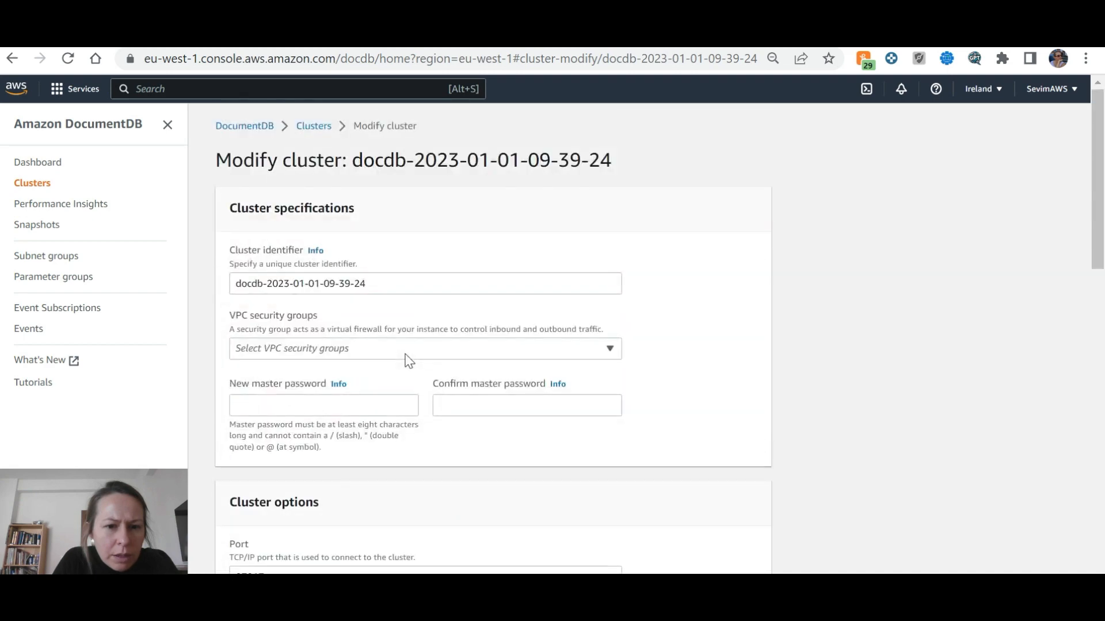
click(412, 353)
click(414, 353)
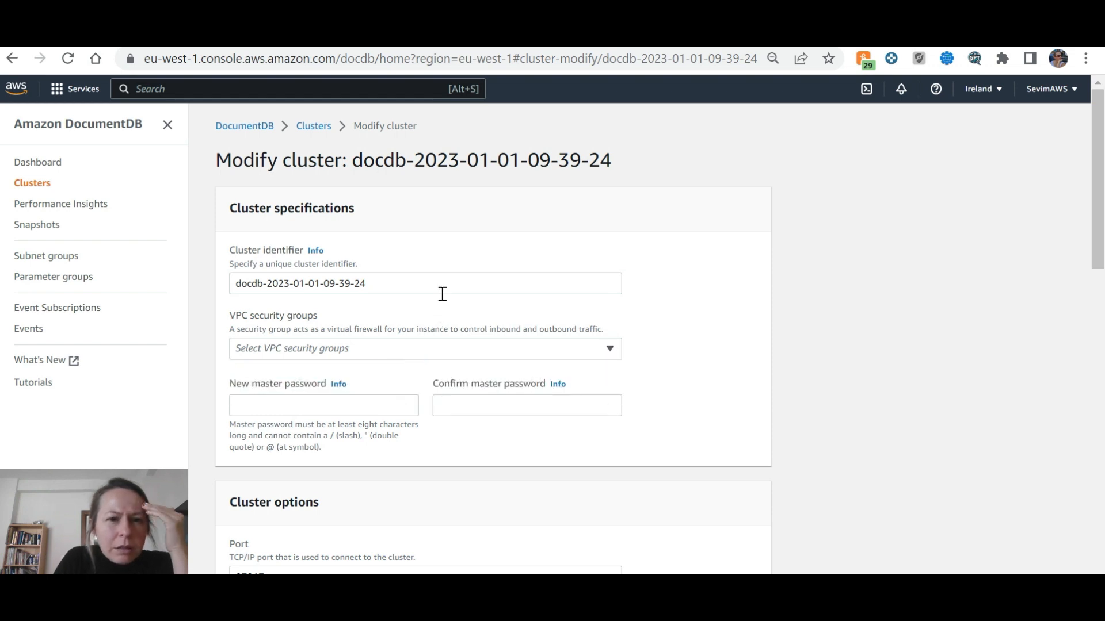
Uncheck Enable deletion protection, continue to the summary, and submit Modify cluster
scroll(442, 294, down, 6)
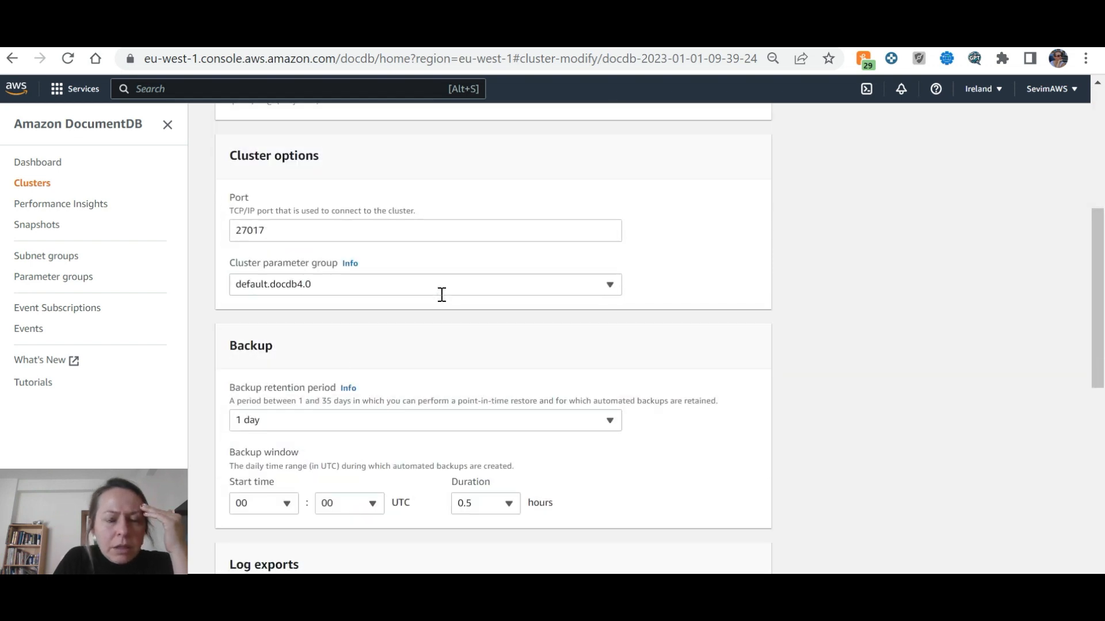
scroll(443, 301, down, 3)
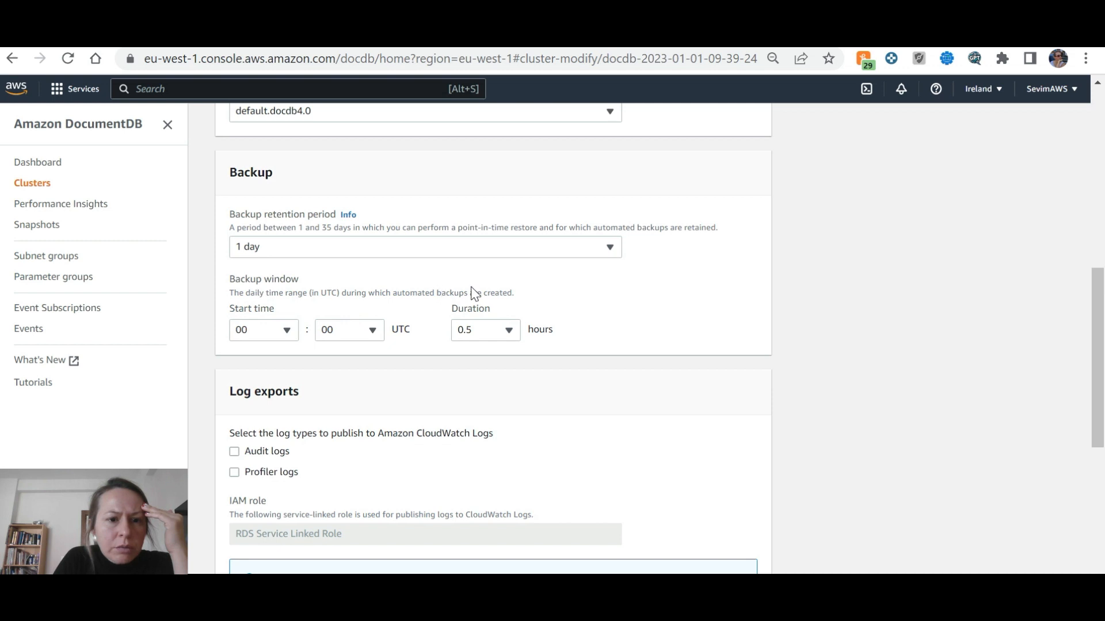
scroll(474, 294, down, 3)
scroll(474, 294, down, 3)
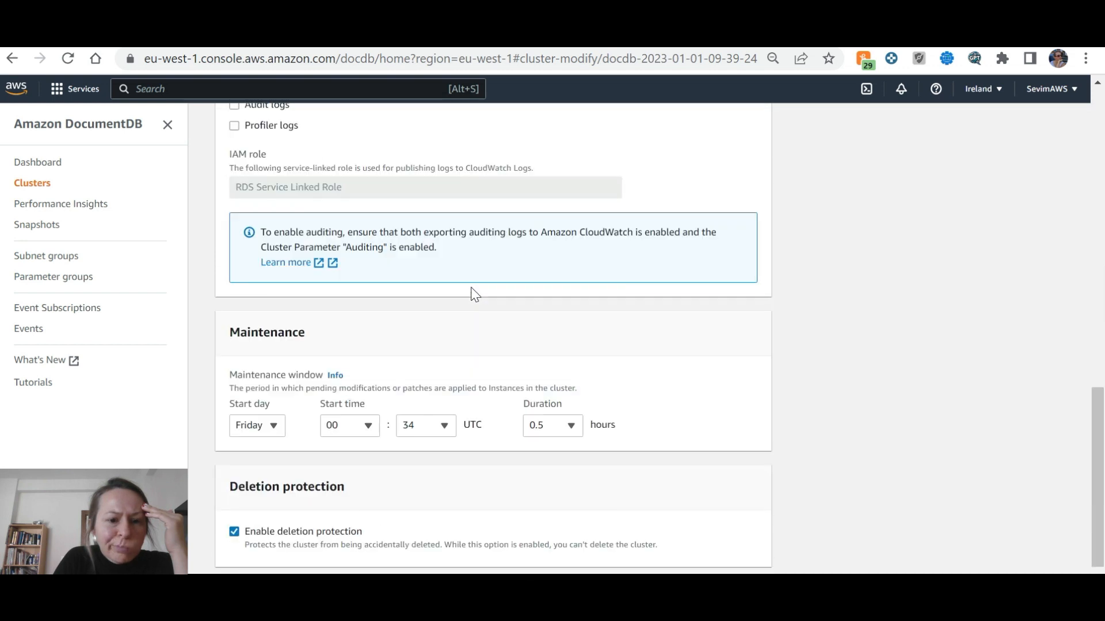
click(234, 531)
scroll(639, 452, down, 1)
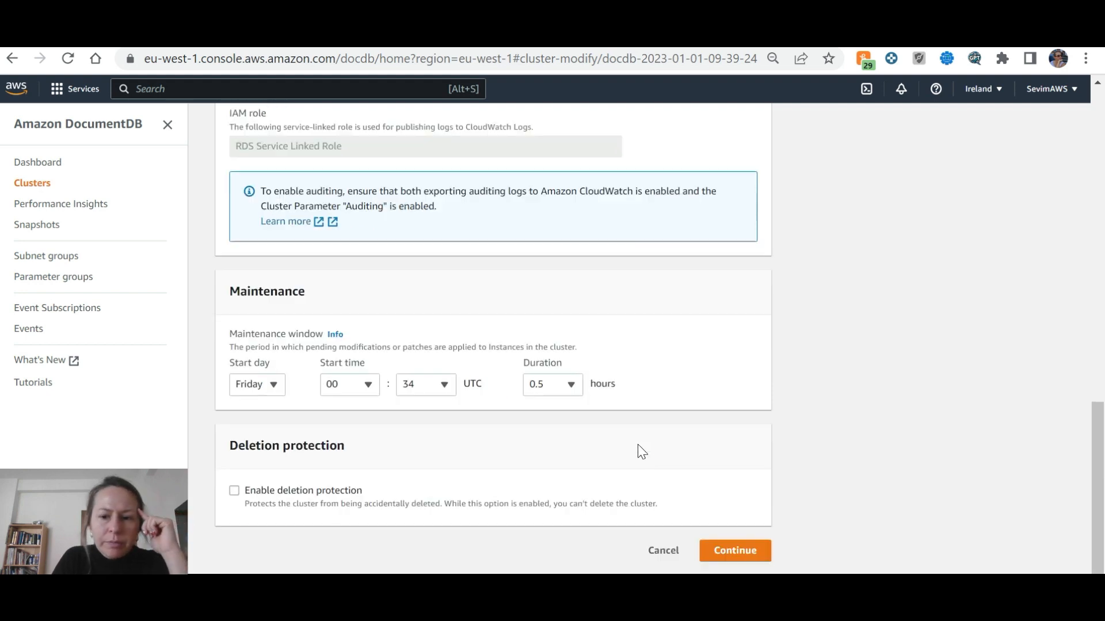
click(739, 554)
click(726, 553)
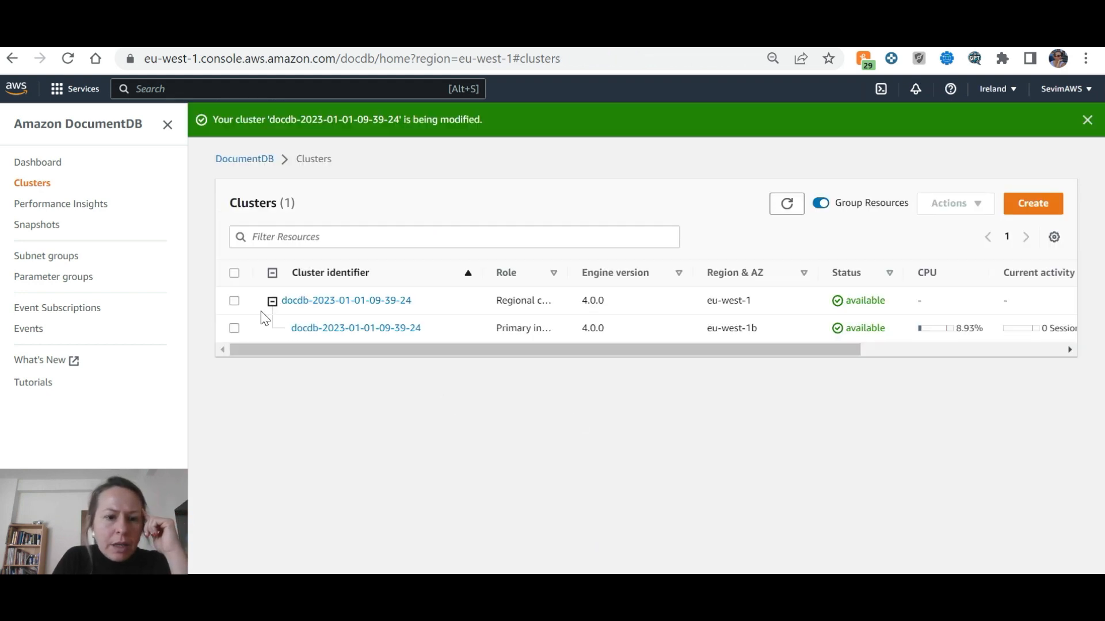
Start deleting the primary docdb instance and choose no final snapshot
click(234, 328)
click(986, 208)
click(957, 269)
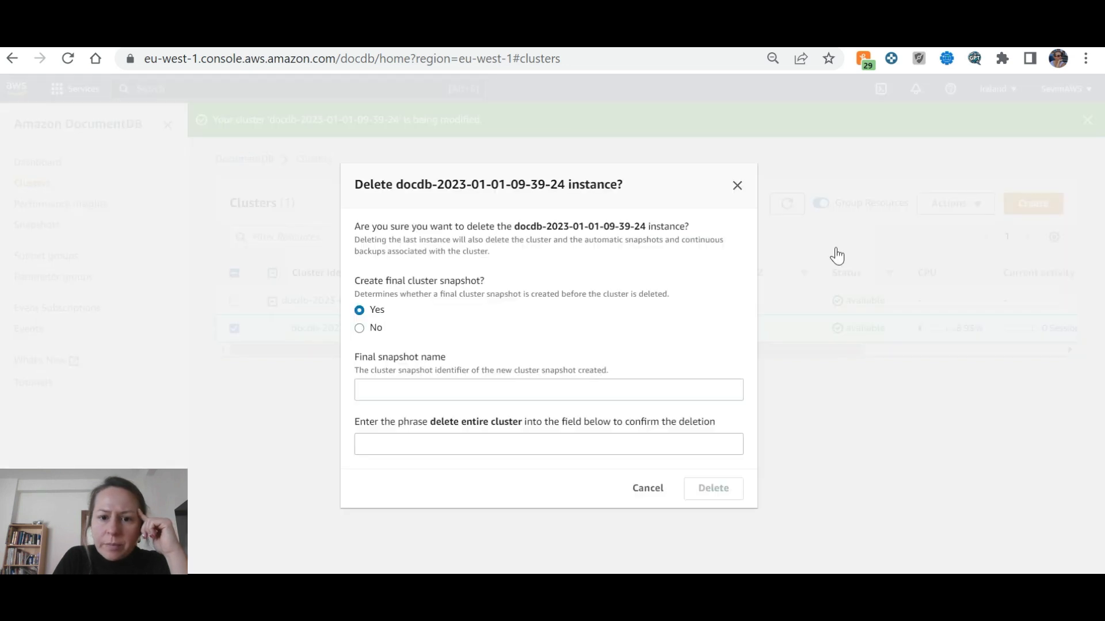
click(518, 390)
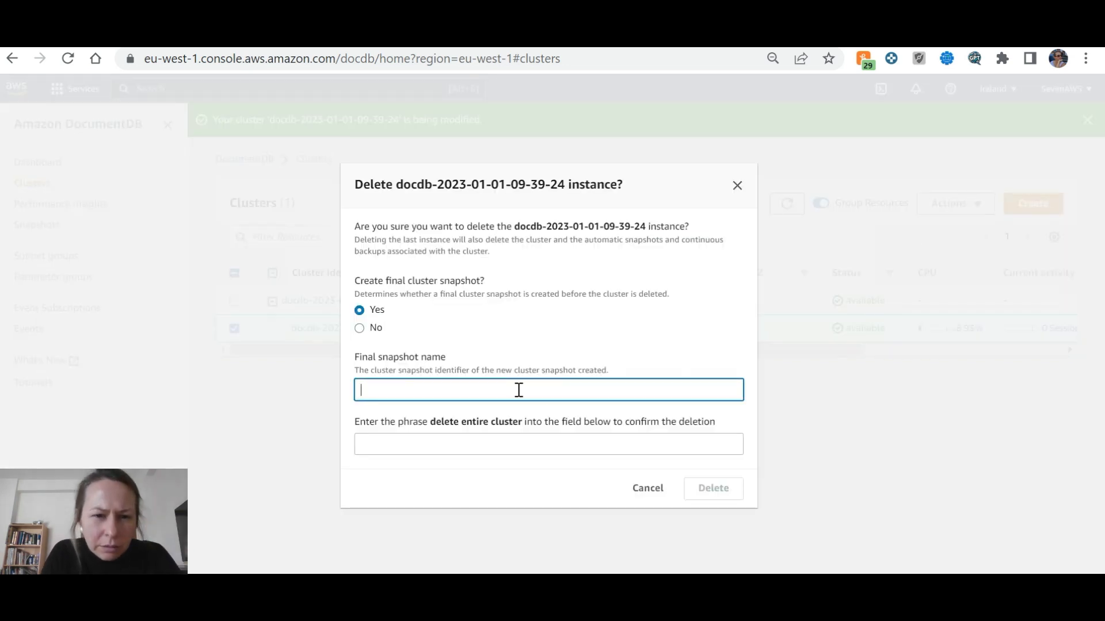
click(359, 328)
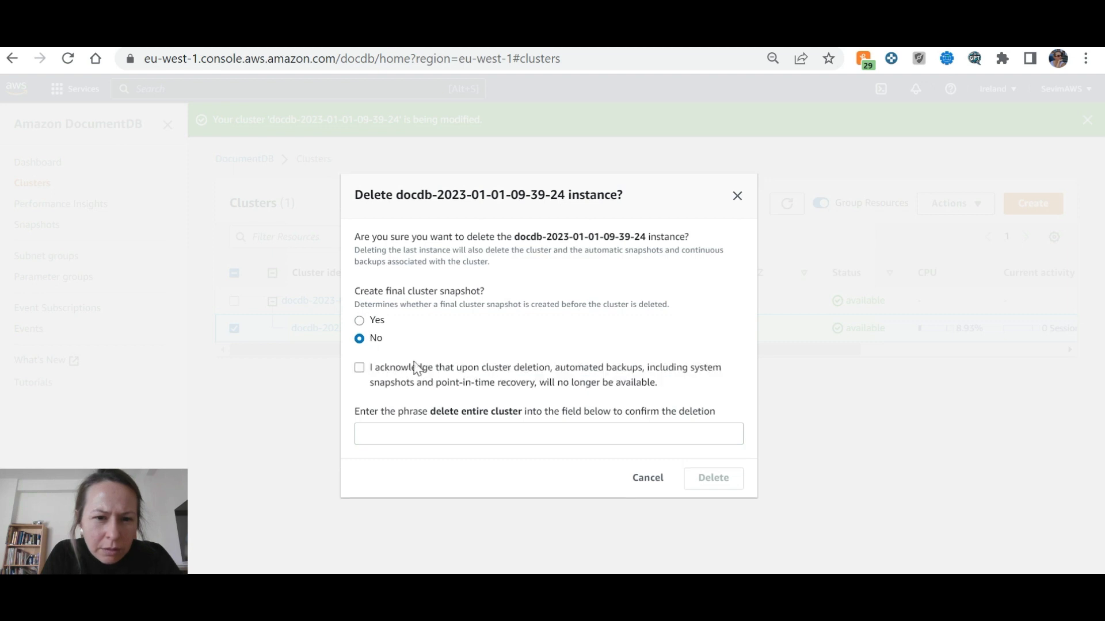
Enter 'delete entire cluster' as the confirmation phrase and confirm the deletion
click(443, 434)
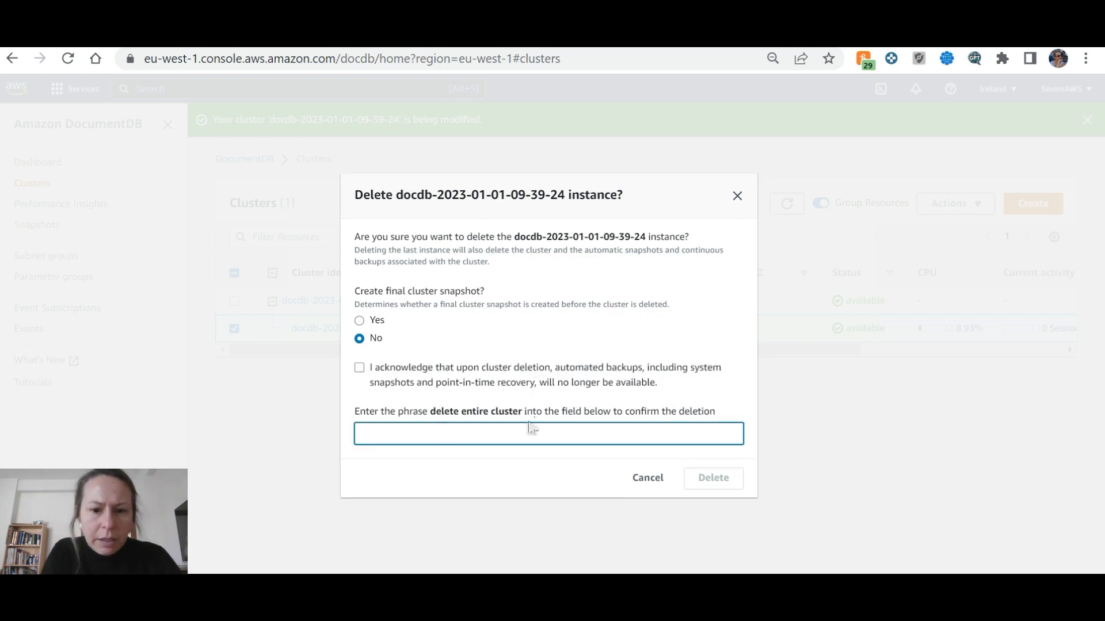
drag(522, 412, 431, 420)
drag(430, 440, 430, 437)
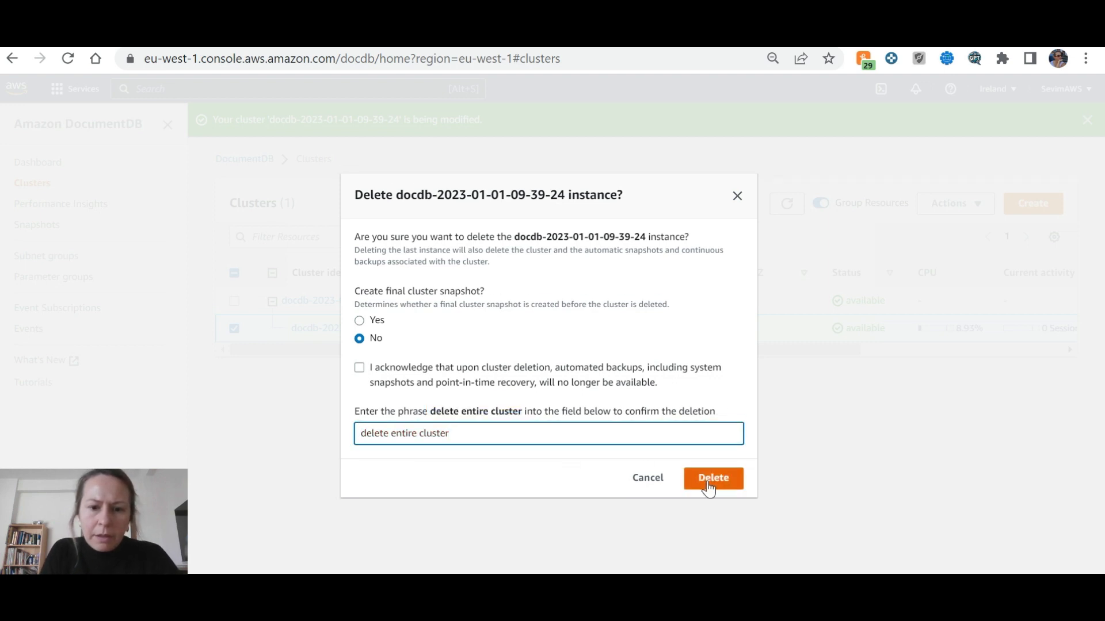
click(713, 478)
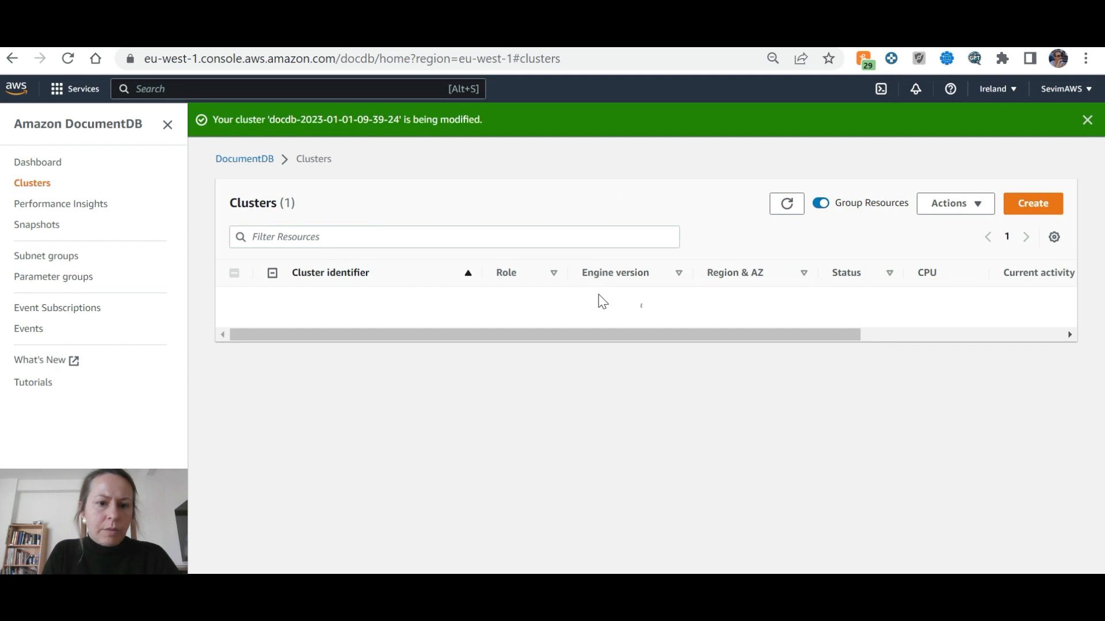